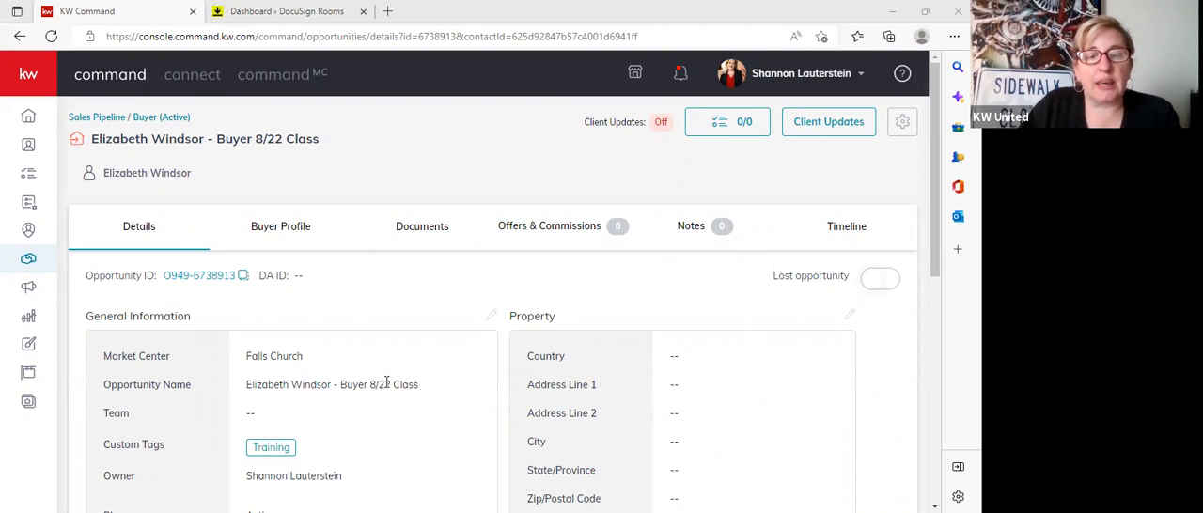
Review the buyer opportunity's details, from general information and phase down through the key dates, budget and commission fields.
{"action": "scroll", "coordinate": [386, 382], "scroll_direction": "down", "scroll_amount": 3}
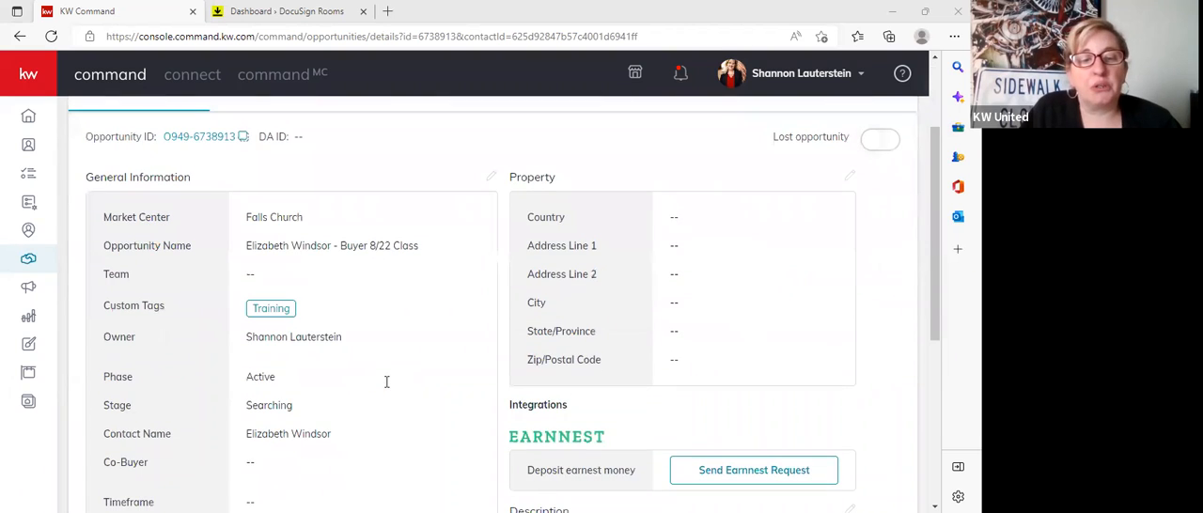
{"action": "scroll", "coordinate": [386, 382], "scroll_direction": "down", "scroll_amount": 1}
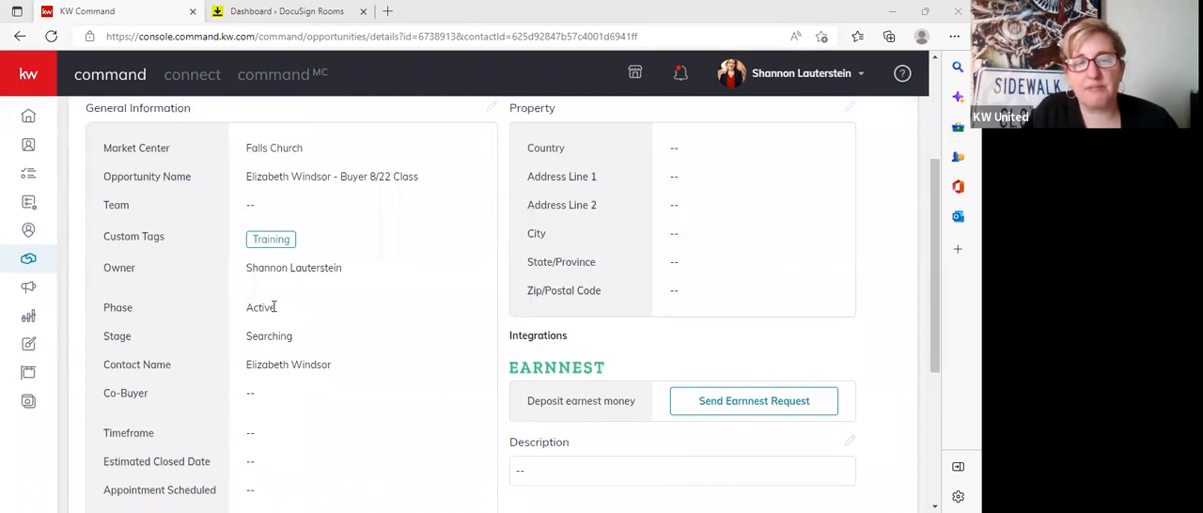
{"action": "scroll", "coordinate": [274, 306], "scroll_direction": "down", "scroll_amount": 3}
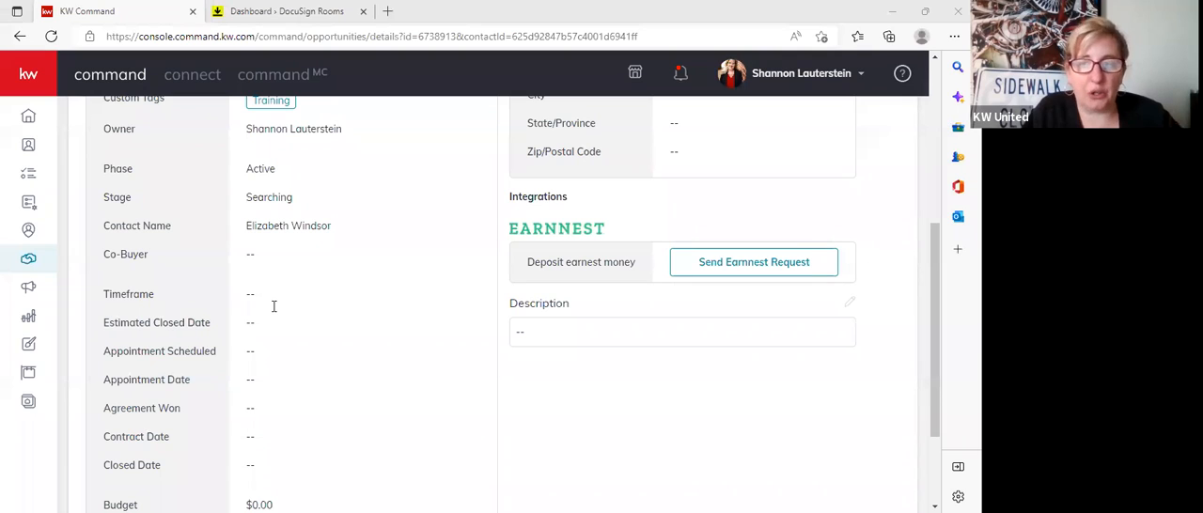
{"action": "scroll", "coordinate": [274, 305], "scroll_direction": "down", "scroll_amount": 1}
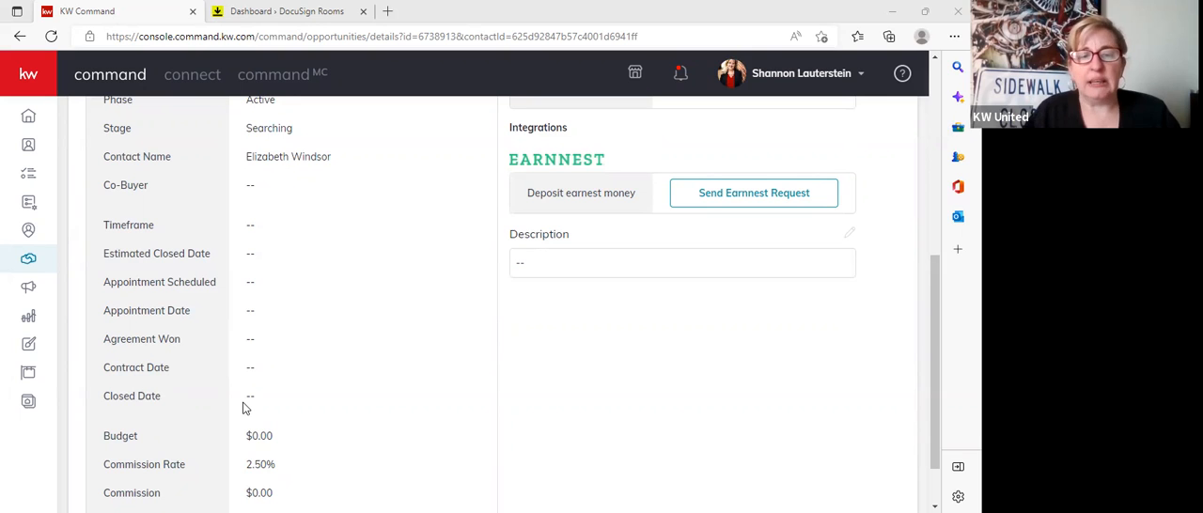
{"action": "scroll", "coordinate": [242, 407], "scroll_direction": "up", "scroll_amount": 2}
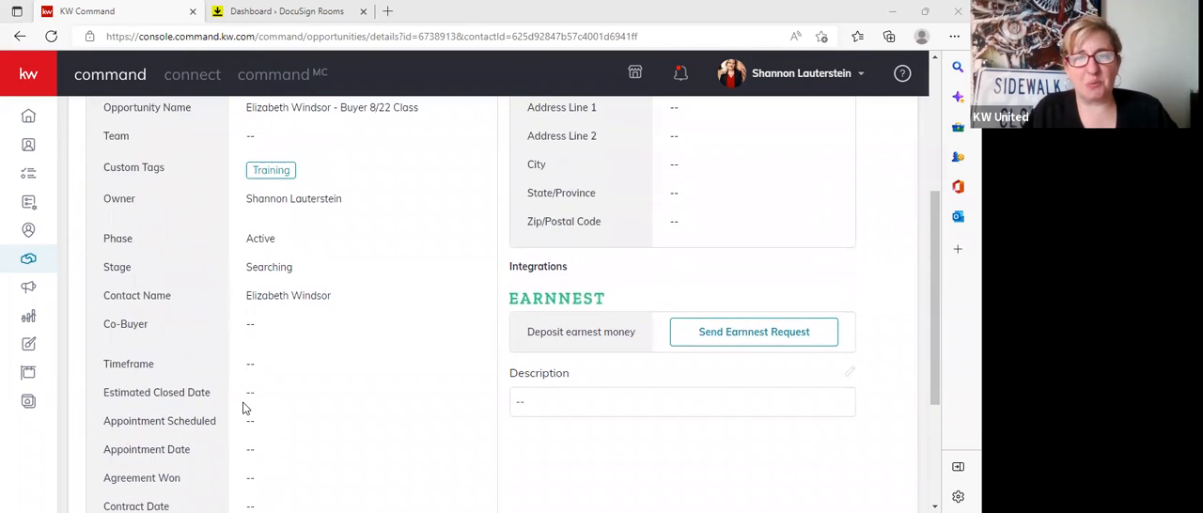
{"action": "scroll", "coordinate": [242, 407], "scroll_direction": "up", "scroll_amount": 3}
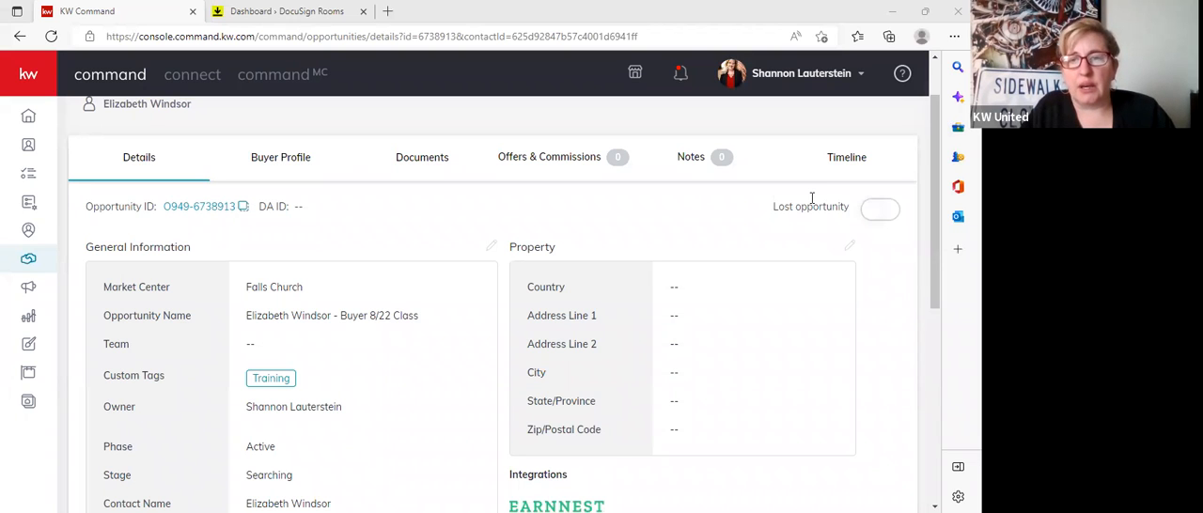
Open the opportunity's documents and set the checklist type to Virginia Buyer.
{"action": "left_click", "coordinate": [441, 169]}
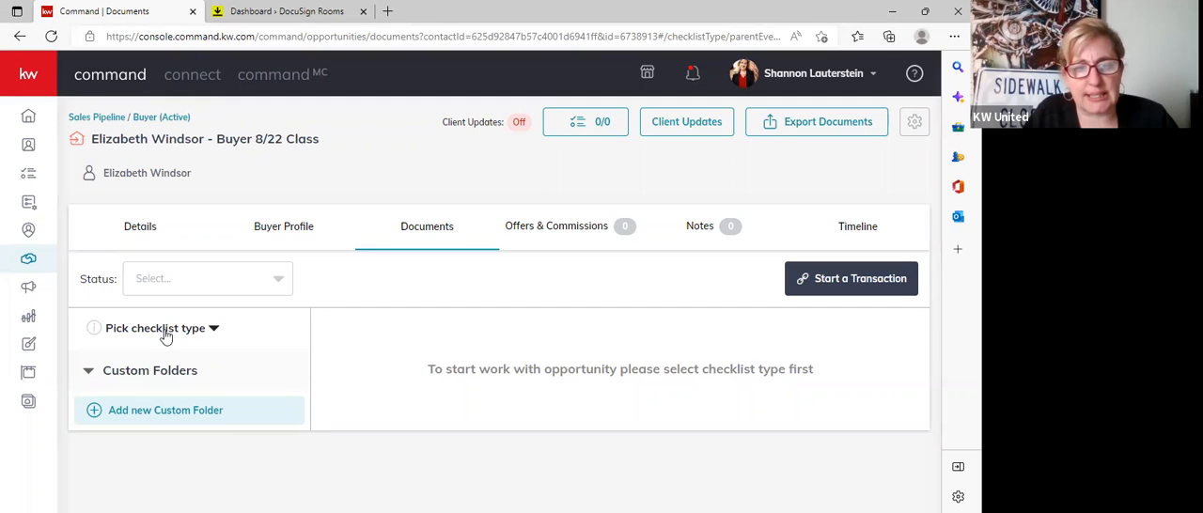
{"action": "left_click", "coordinate": [214, 331]}
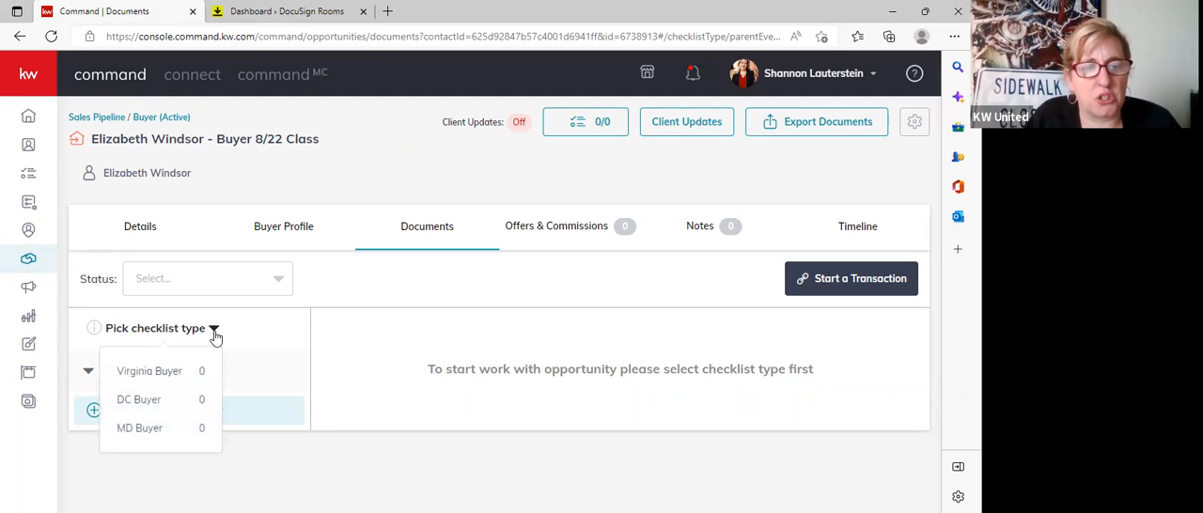
{"action": "left_click", "coordinate": [150, 372]}
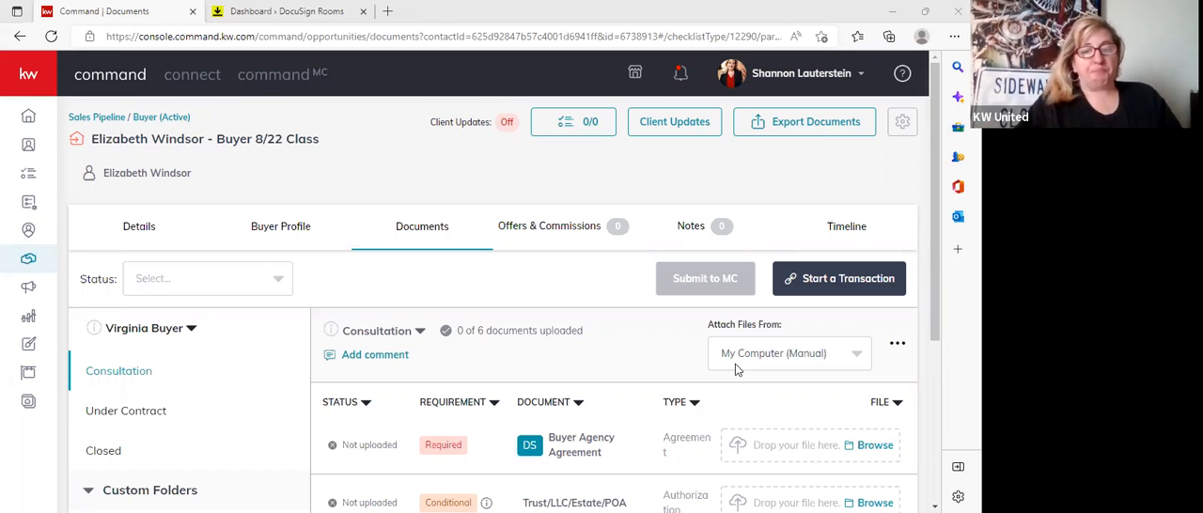
Look through the Consultation checklist's documents and open the Under Contract checklist to check its requirements.
{"action": "scroll", "coordinate": [476, 284], "scroll_direction": "down", "scroll_amount": 2}
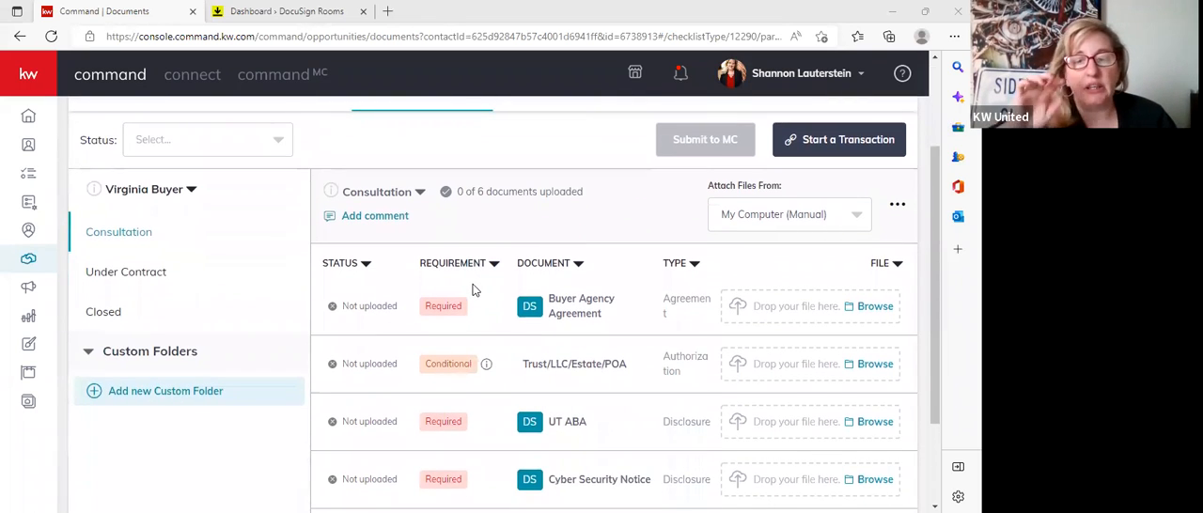
{"action": "scroll", "coordinate": [557, 299], "scroll_direction": "down", "scroll_amount": 1}
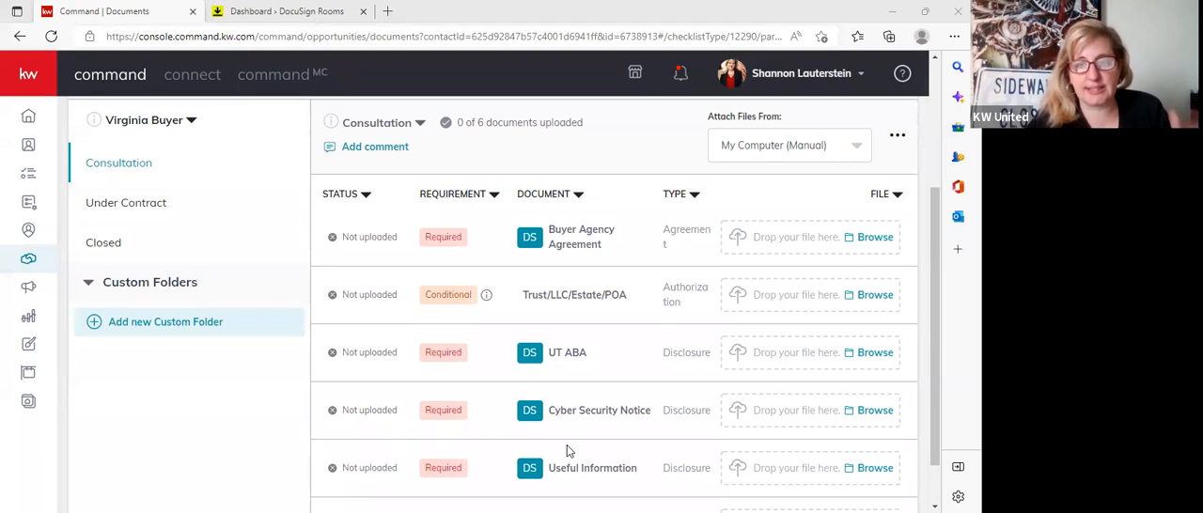
{"action": "left_click", "coordinate": [122, 205]}
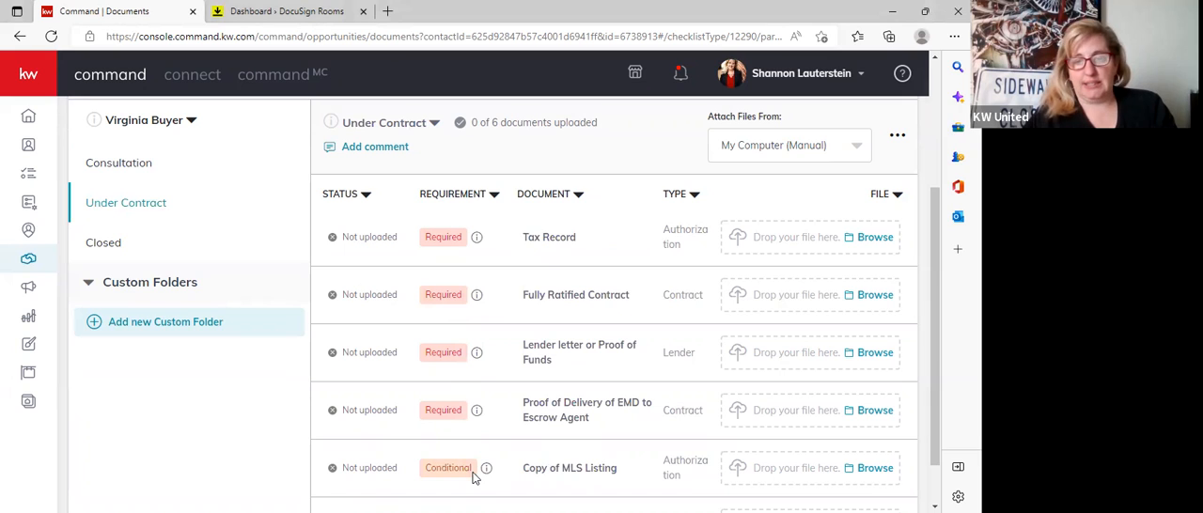
{"action": "mouse_move", "coordinate": [486, 470]}
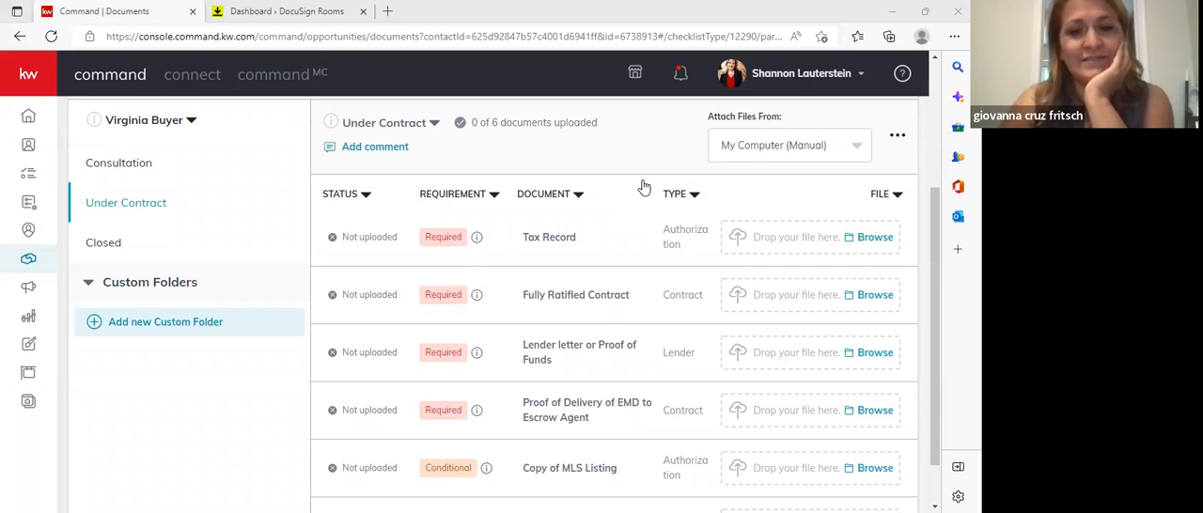
Return to the Consultation checklist and review its documents from Buyer Agency Agreement to DPOR Long Form.
{"action": "left_click", "coordinate": [118, 164]}
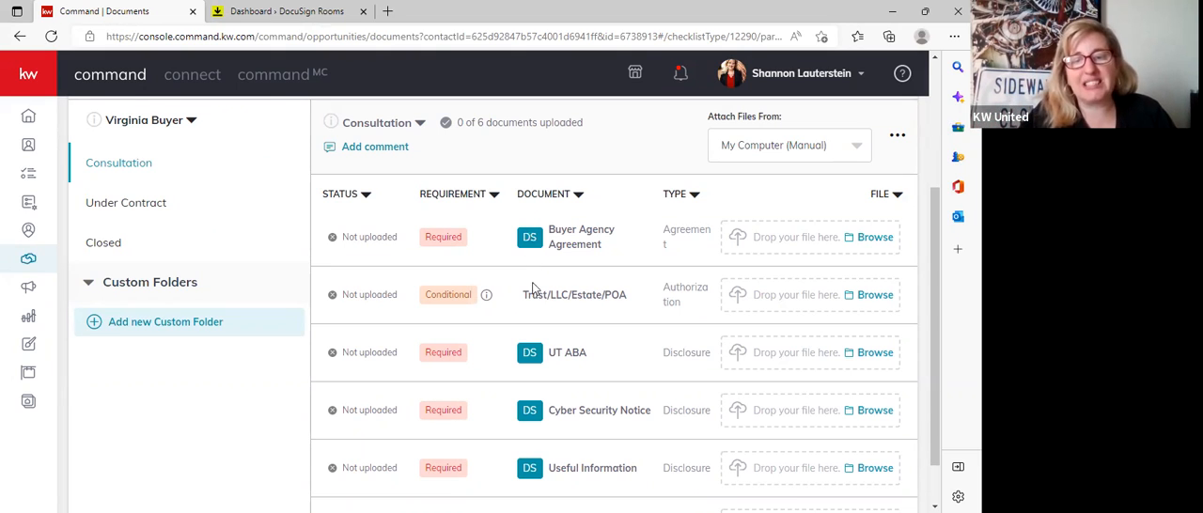
{"action": "scroll", "coordinate": [529, 475], "scroll_direction": "down", "scroll_amount": 1}
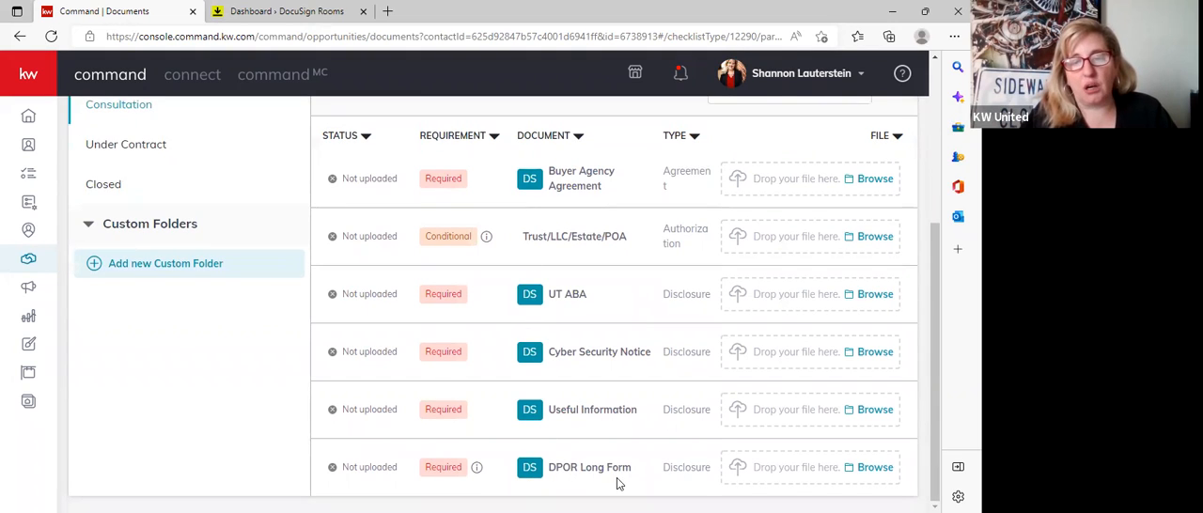
{"action": "scroll", "coordinate": [602, 390], "scroll_direction": "up", "scroll_amount": 3}
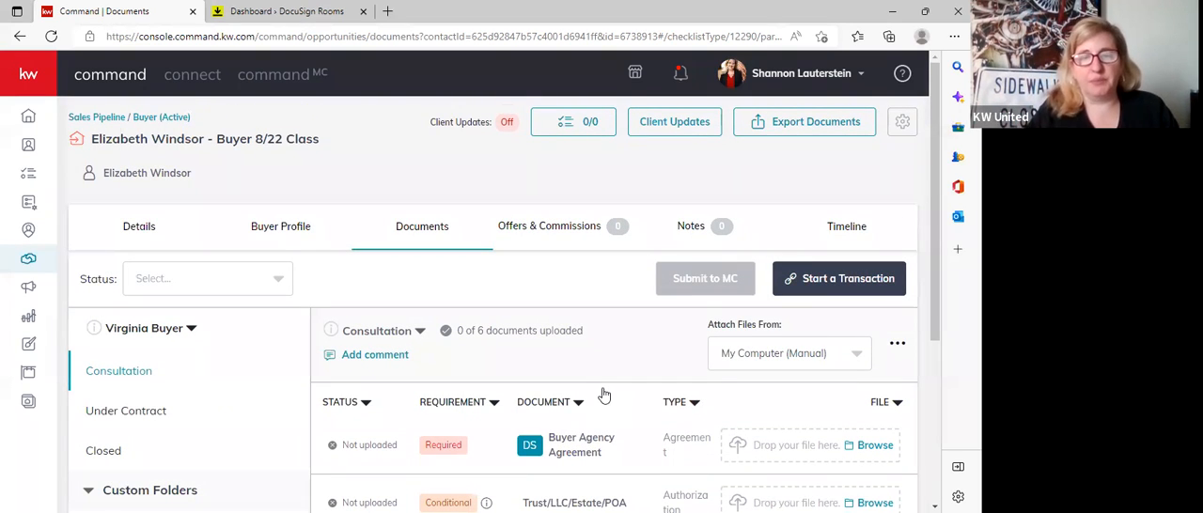
{"action": "scroll", "coordinate": [602, 395], "scroll_direction": "down", "scroll_amount": 1}
{"action": "scroll", "coordinate": [603, 389], "scroll_direction": "down", "scroll_amount": 2}
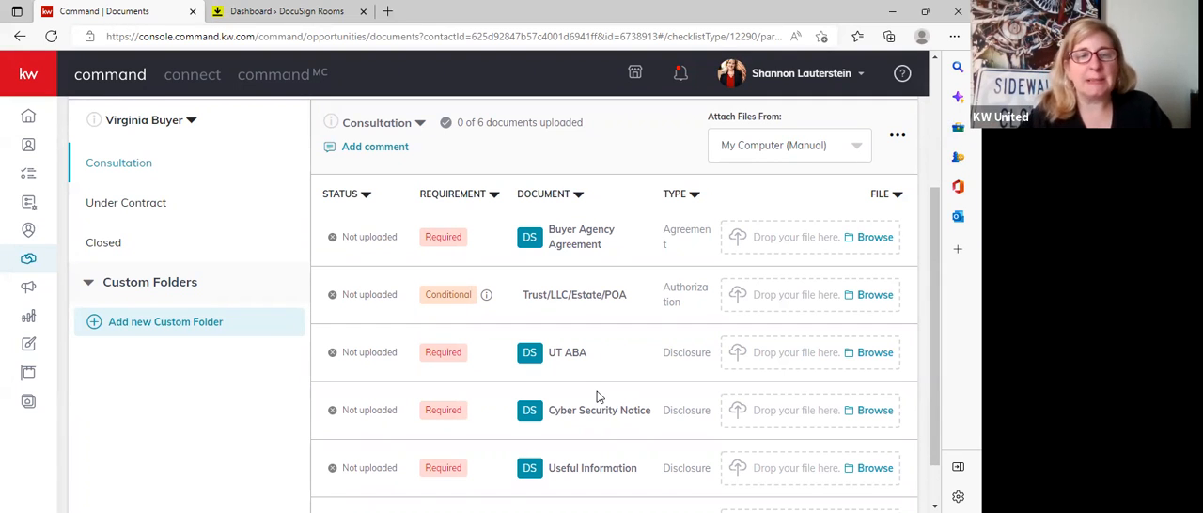
View the documents needed in the Closed checklist and go back to the Consultation checklist.
{"action": "left_click", "coordinate": [104, 246]}
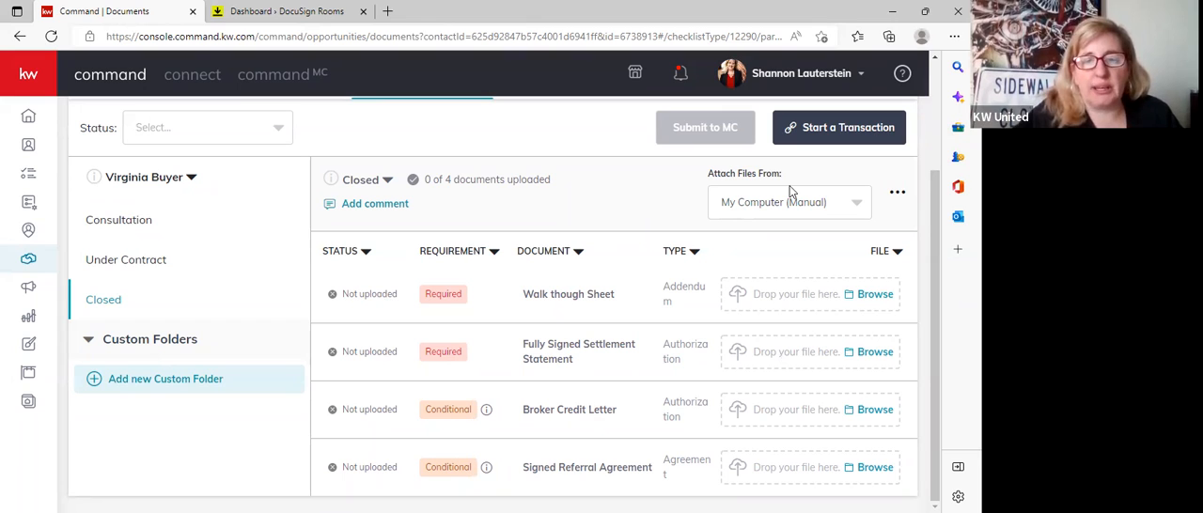
{"action": "left_click", "coordinate": [99, 228]}
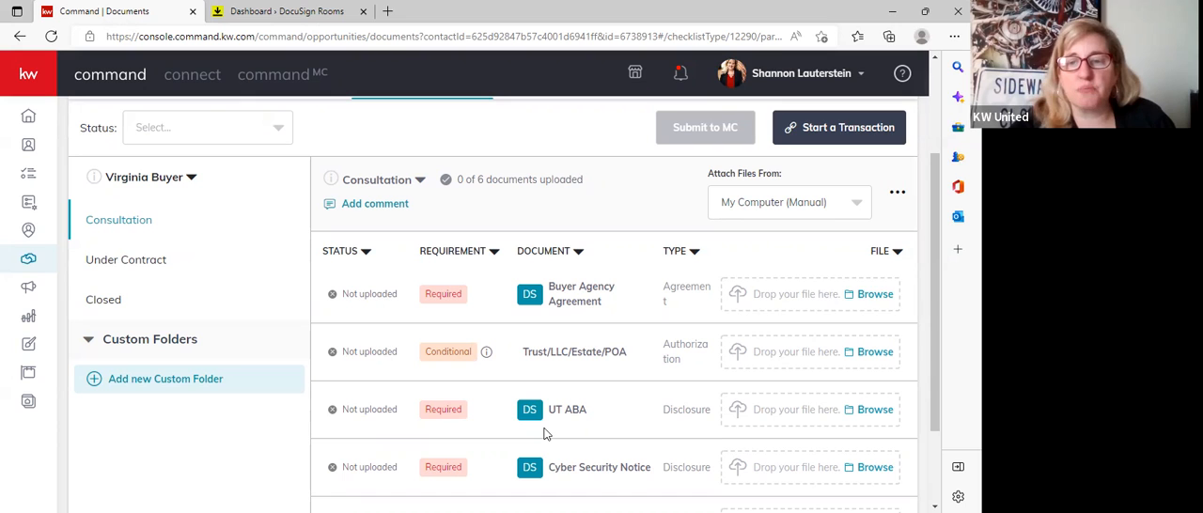
{"action": "scroll", "coordinate": [541, 423], "scroll_direction": "up", "scroll_amount": 2}
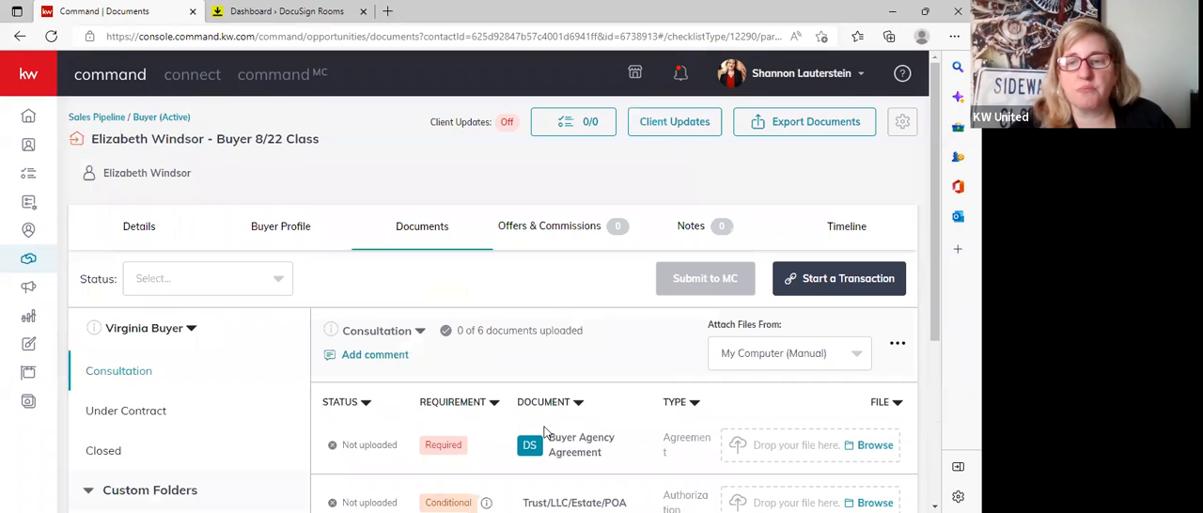
{"action": "scroll", "coordinate": [515, 381], "scroll_direction": "down", "scroll_amount": 1}
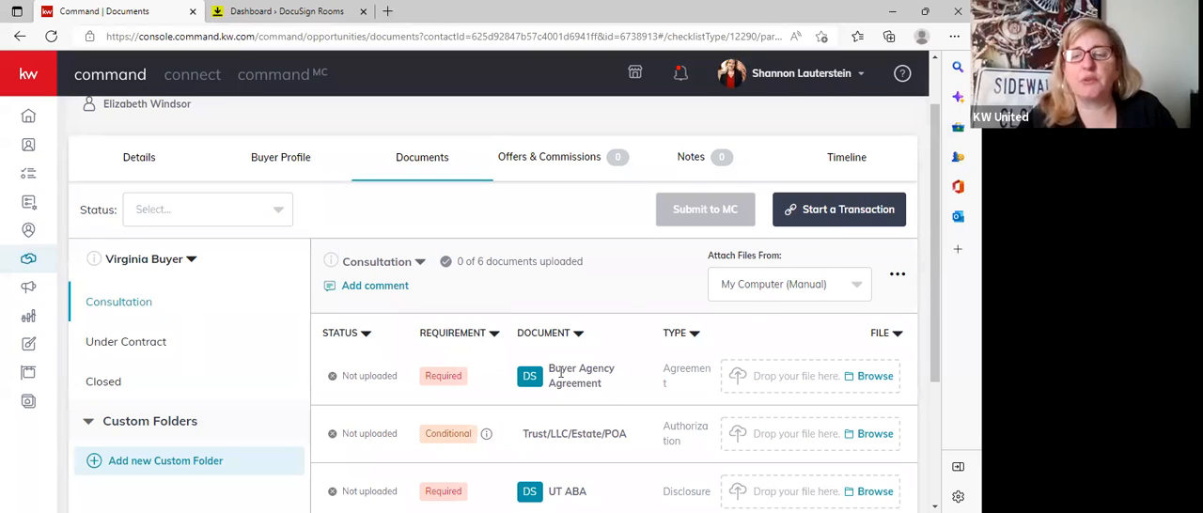
Review the Under Contract checklist's documents from Tax Record to Price or Closing Date Change.
{"action": "left_click", "coordinate": [113, 343]}
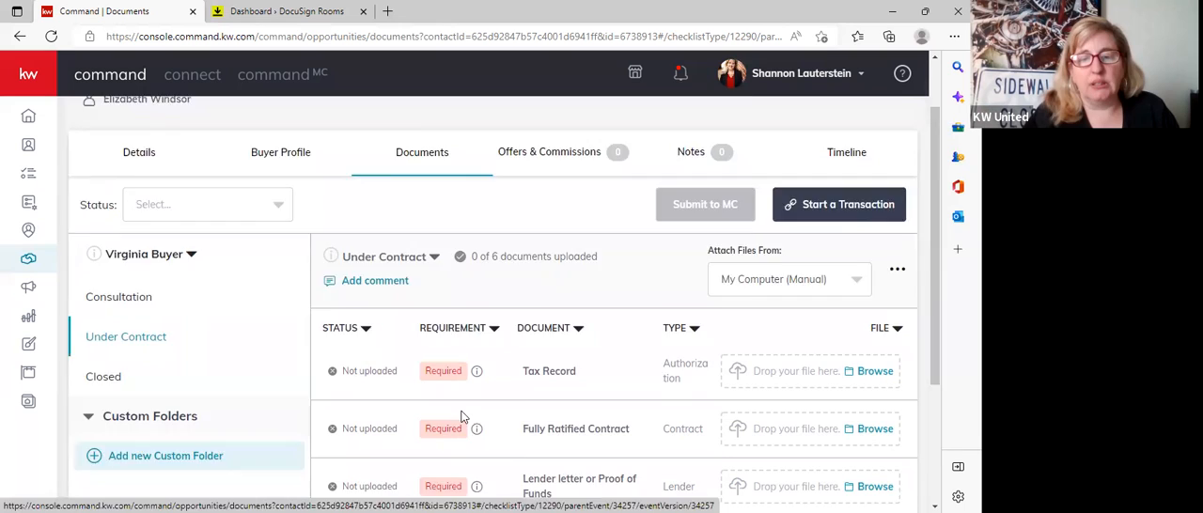
{"action": "scroll", "coordinate": [457, 417], "scroll_direction": "down", "scroll_amount": 2}
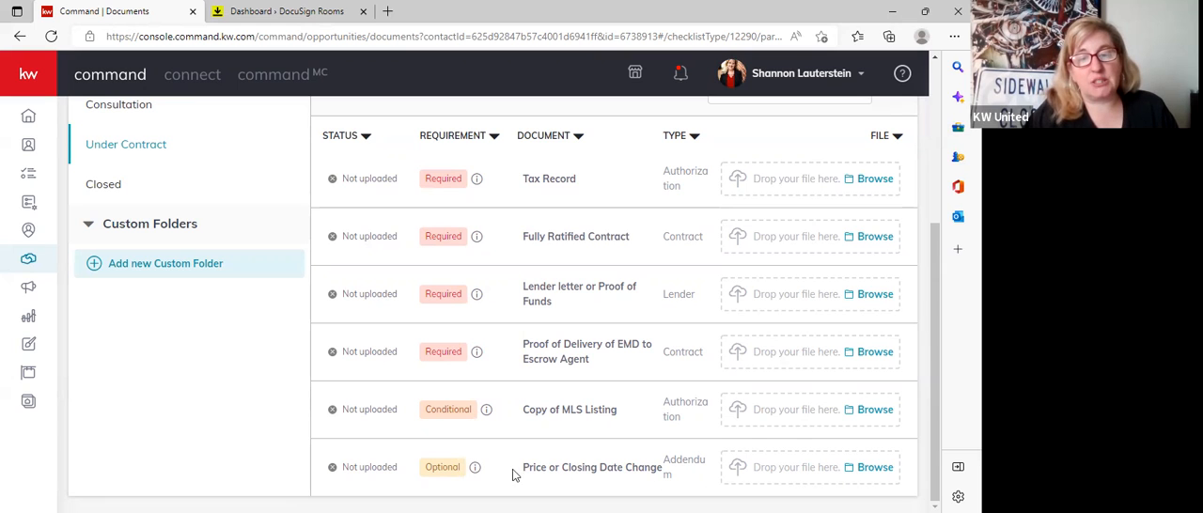
{"action": "scroll", "coordinate": [839, 448], "scroll_direction": "up", "scroll_amount": 2}
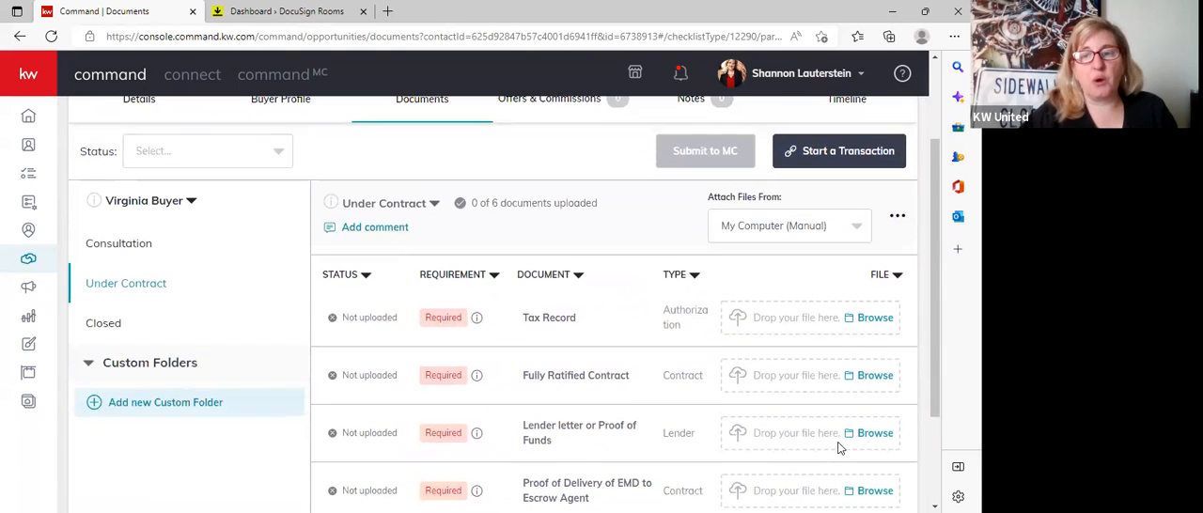
Open the form for adding a document to the Under Contract checklist, inspect its fields and close it without saving.
{"action": "left_click", "coordinate": [898, 220]}
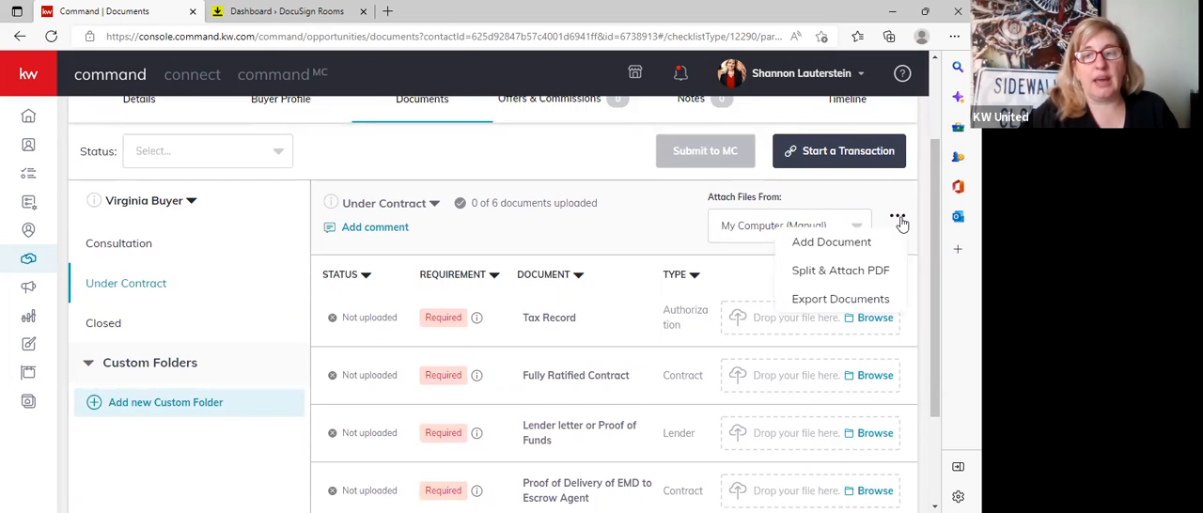
{"action": "scroll", "coordinate": [901, 223], "scroll_direction": "up", "scroll_amount": 1}
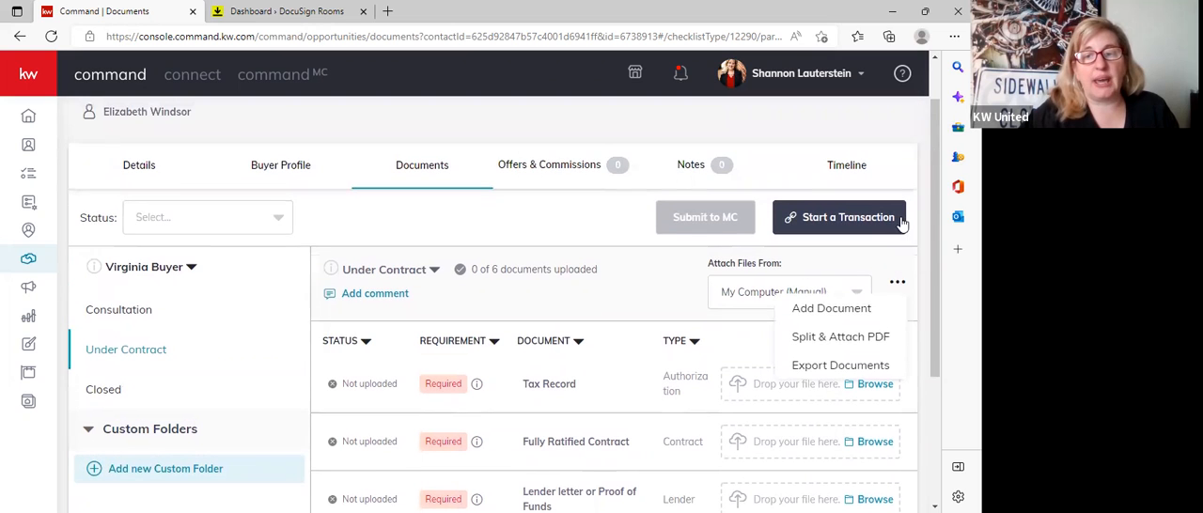
{"action": "left_click", "coordinate": [823, 319]}
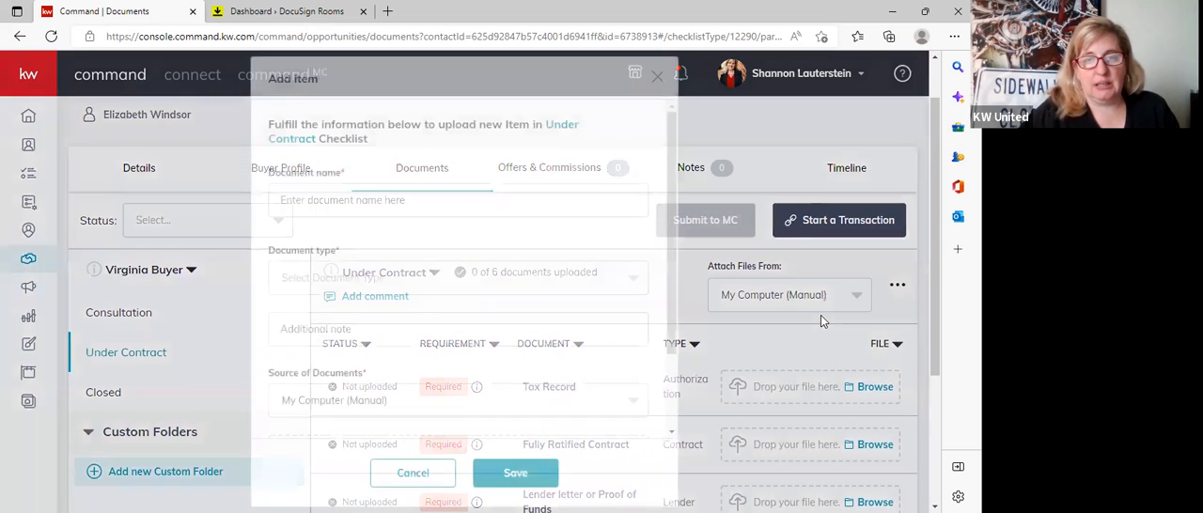
{"action": "scroll", "coordinate": [561, 284], "scroll_direction": "down", "scroll_amount": 2}
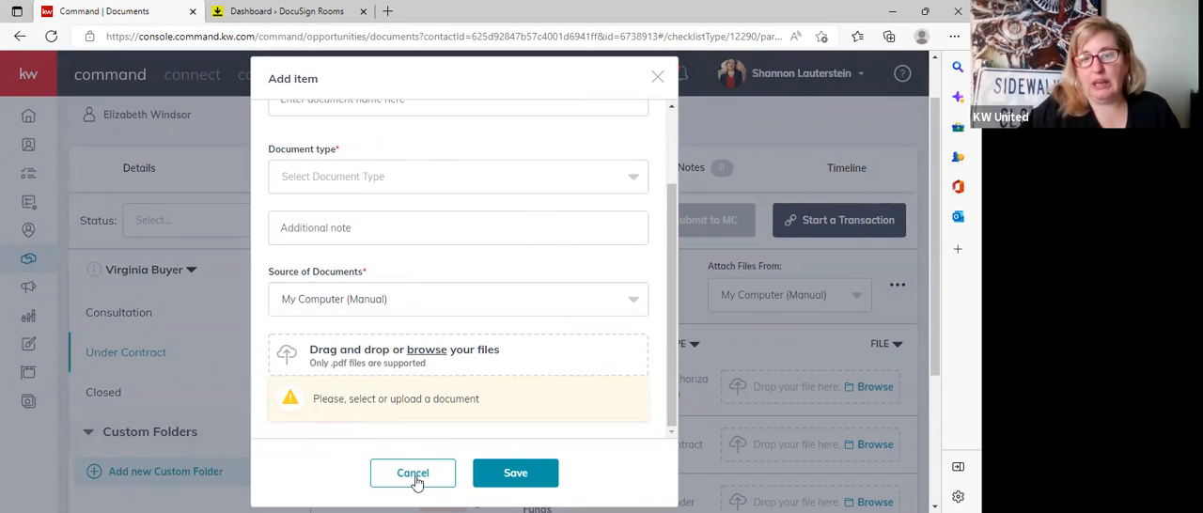
{"action": "left_click", "coordinate": [526, 472]}
{"action": "scroll", "coordinate": [575, 431], "scroll_direction": "down", "scroll_amount": 3}
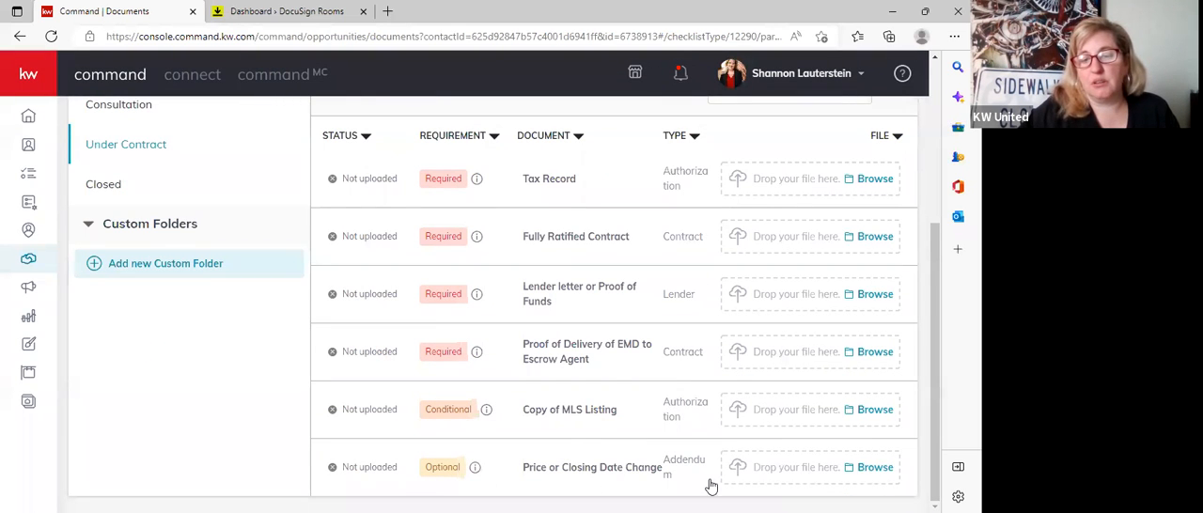
Open the new custom folder form to view its name and Private options, cancel it and return to the checklist's header.
{"action": "scroll", "coordinate": [831, 474], "scroll_direction": "up", "scroll_amount": 3}
{"action": "scroll", "coordinate": [831, 473], "scroll_direction": "down", "scroll_amount": 3}
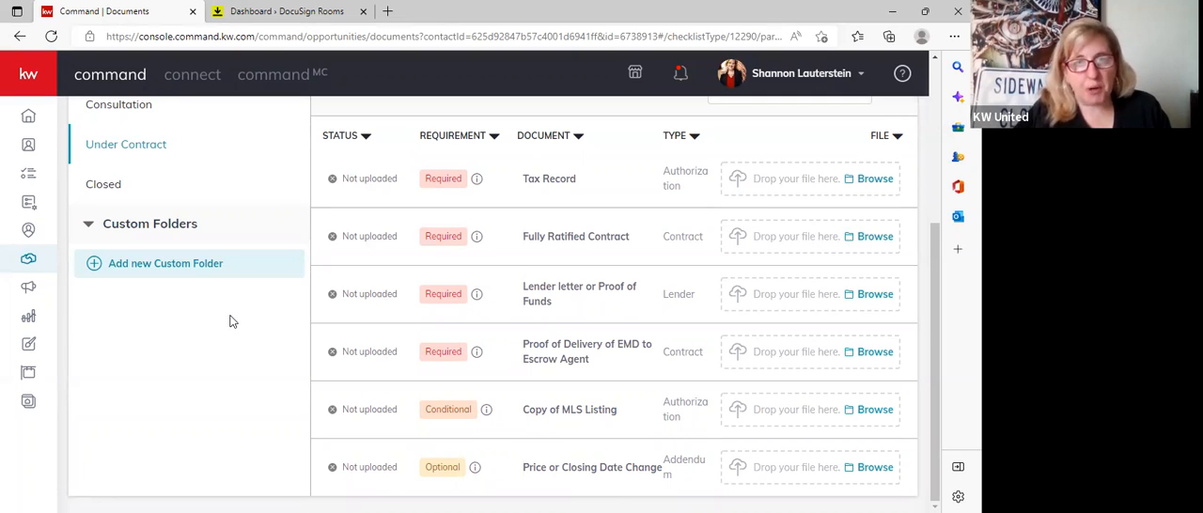
{"action": "left_click", "coordinate": [159, 268]}
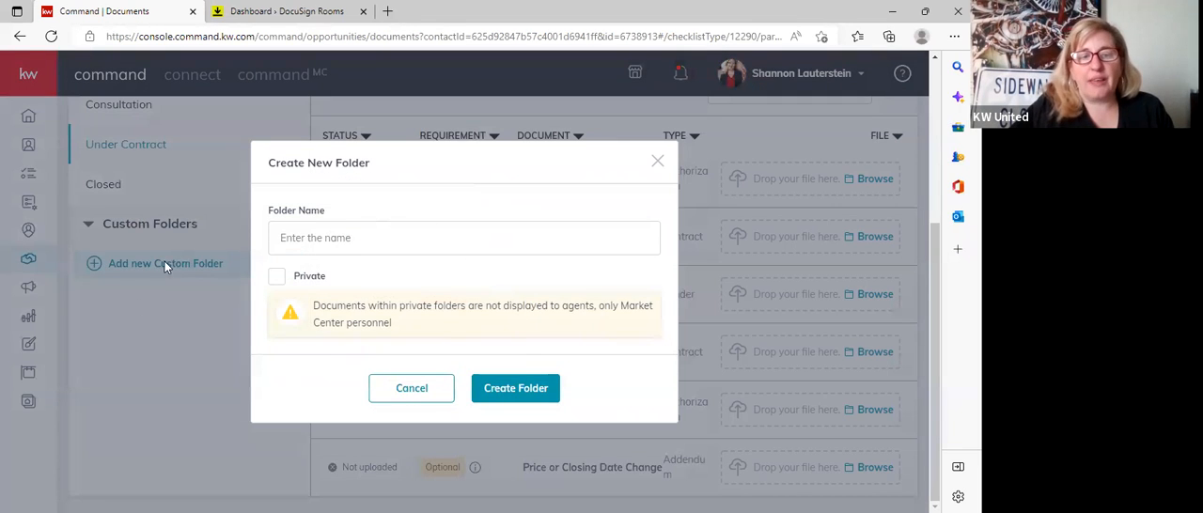
{"action": "left_click", "coordinate": [410, 389]}
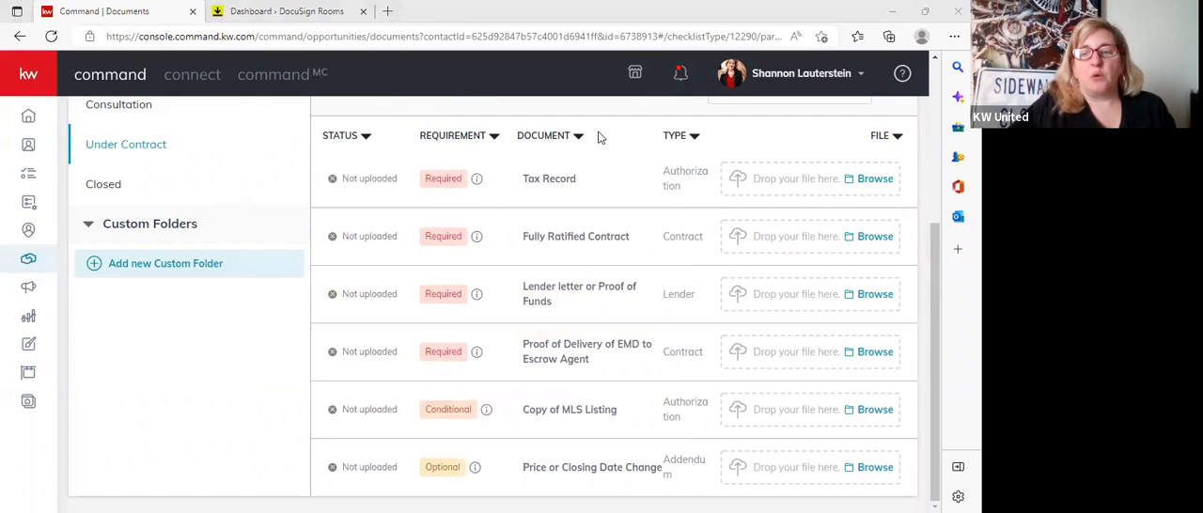
{"action": "scroll", "coordinate": [596, 135], "scroll_direction": "up", "scroll_amount": 1}
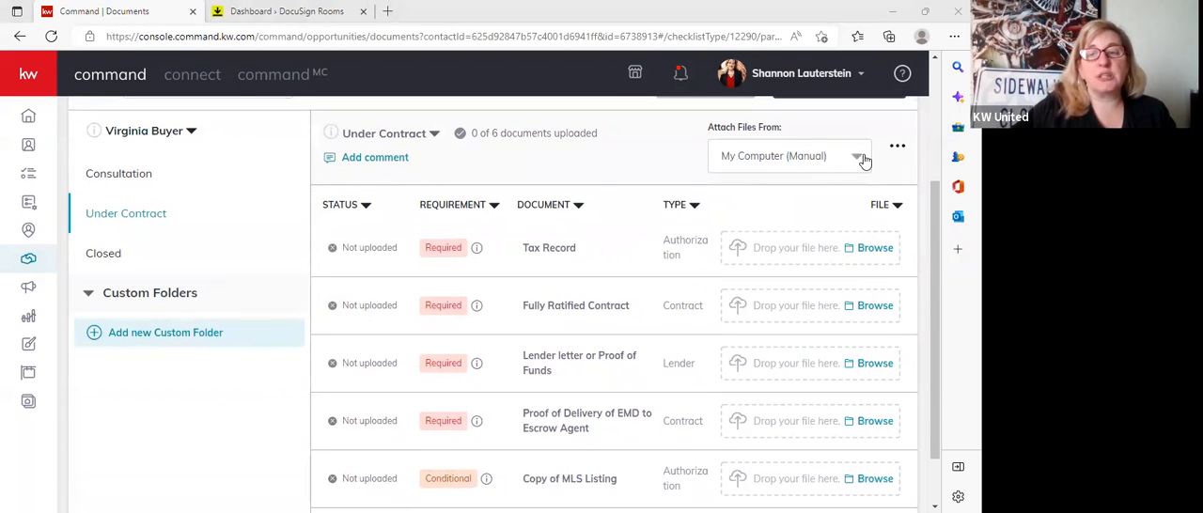
{"action": "scroll", "coordinate": [865, 162], "scroll_direction": "up", "scroll_amount": 1}
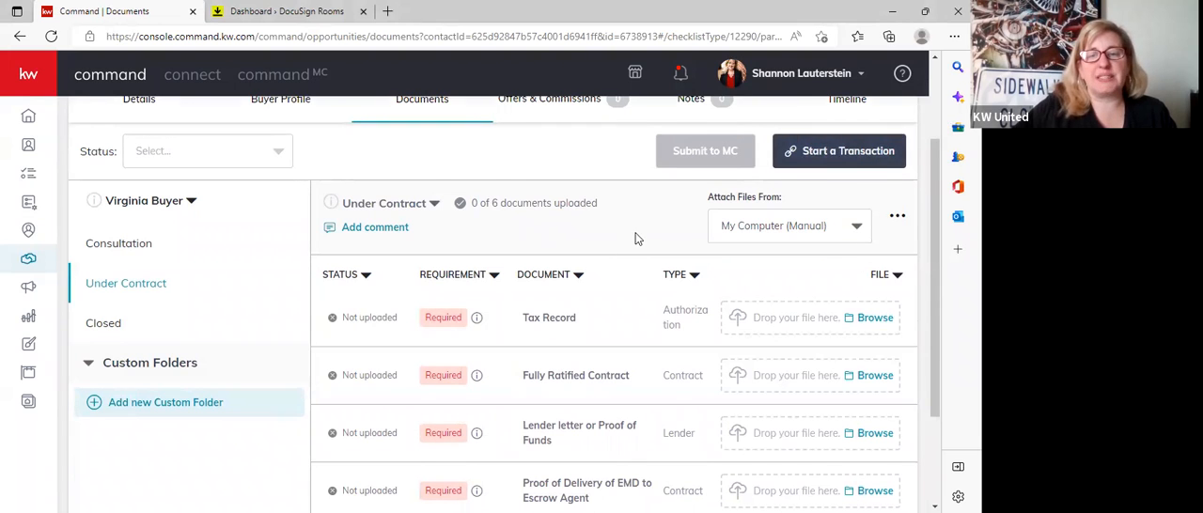
{"action": "scroll", "coordinate": [635, 239], "scroll_direction": "up", "scroll_amount": 1}
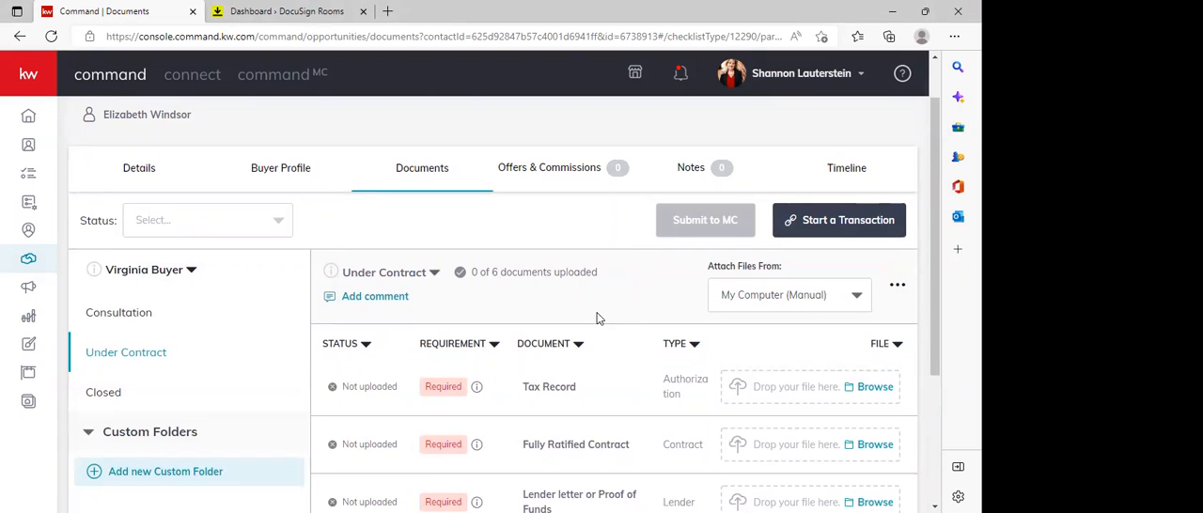
Look over the requirement levels of the Under Contract documents once more and return to the checklist's header.
{"action": "scroll", "coordinate": [596, 318], "scroll_direction": "down", "scroll_amount": 1}
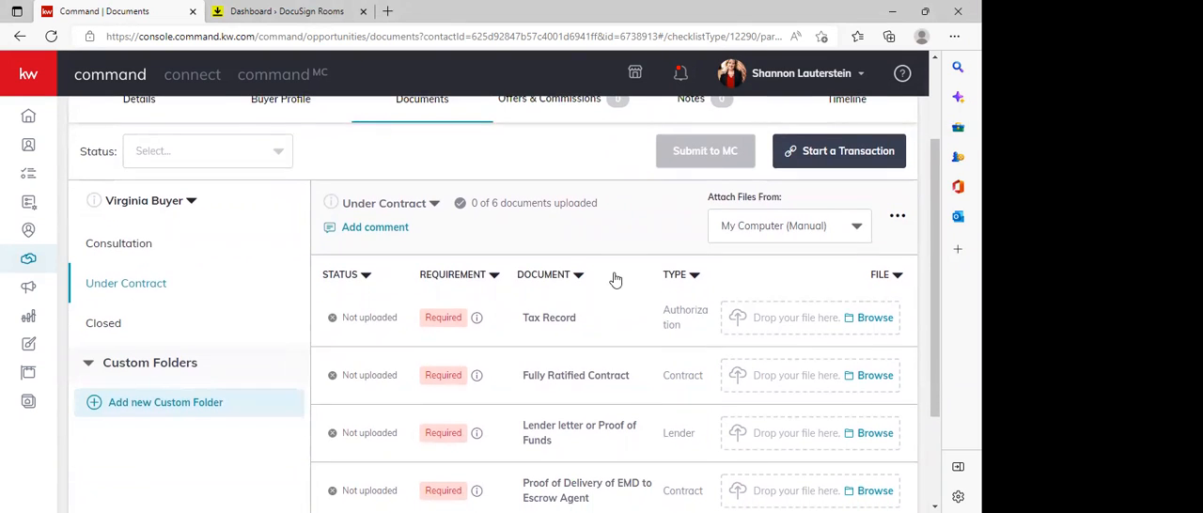
{"action": "scroll", "coordinate": [616, 279], "scroll_direction": "down", "scroll_amount": 1}
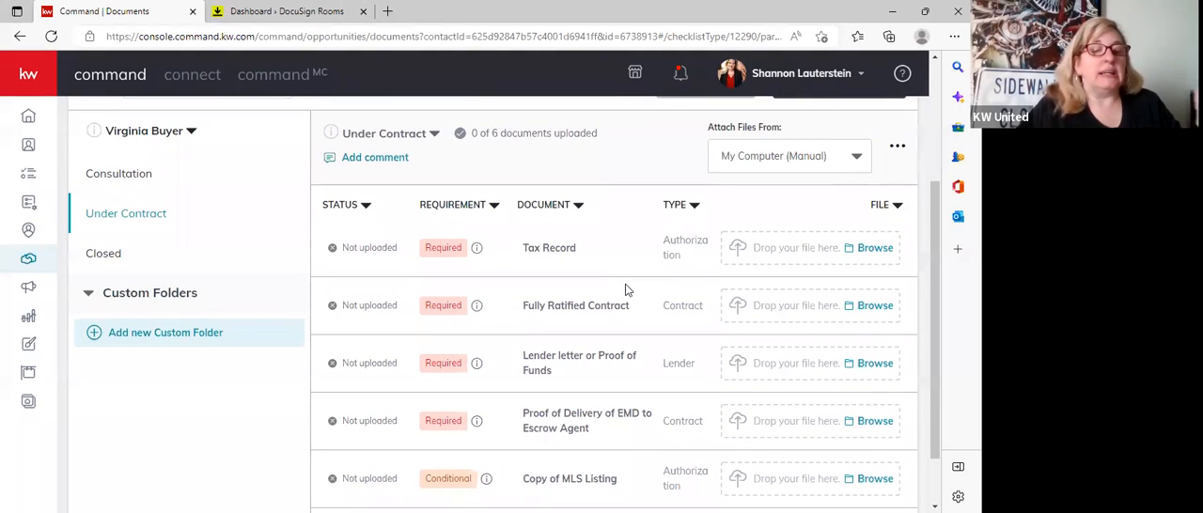
{"action": "scroll", "coordinate": [626, 288], "scroll_direction": "down", "scroll_amount": 1}
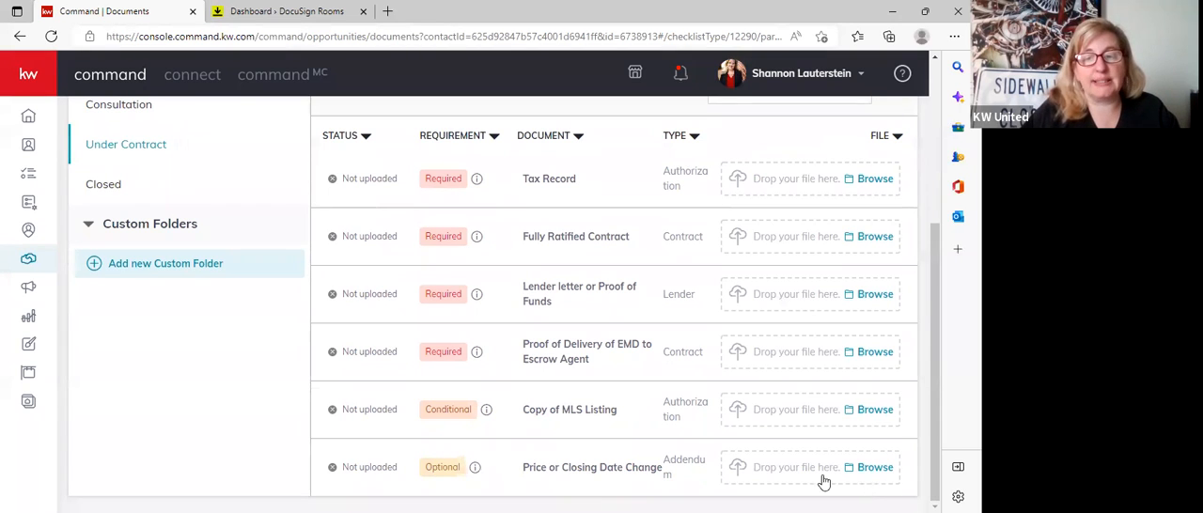
{"action": "scroll", "coordinate": [499, 442], "scroll_direction": "up", "scroll_amount": 1}
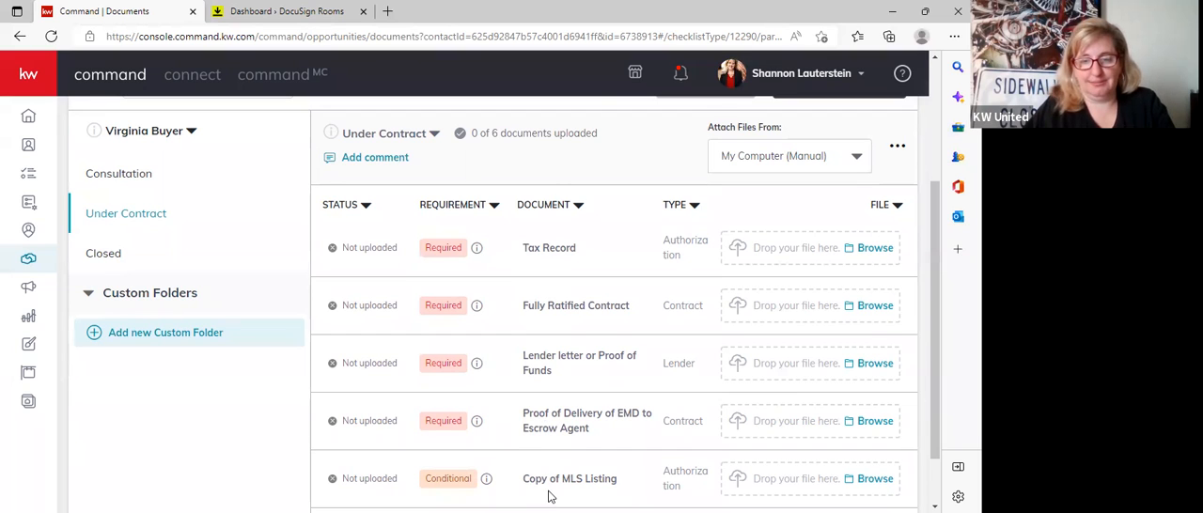
{"action": "scroll", "coordinate": [522, 178], "scroll_direction": "up", "scroll_amount": 1}
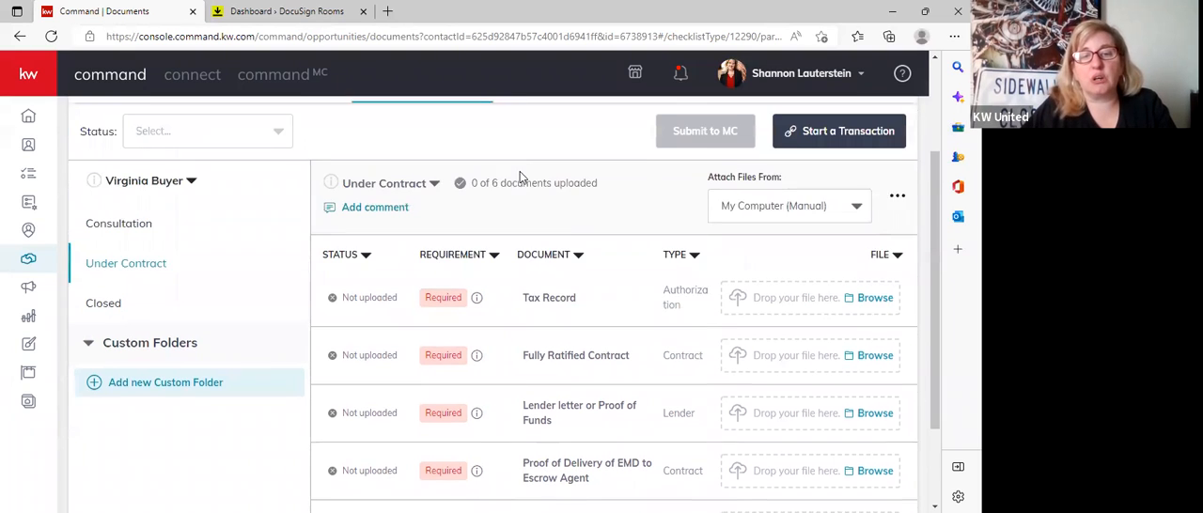
{"action": "scroll", "coordinate": [522, 178], "scroll_direction": "up", "scroll_amount": 1}
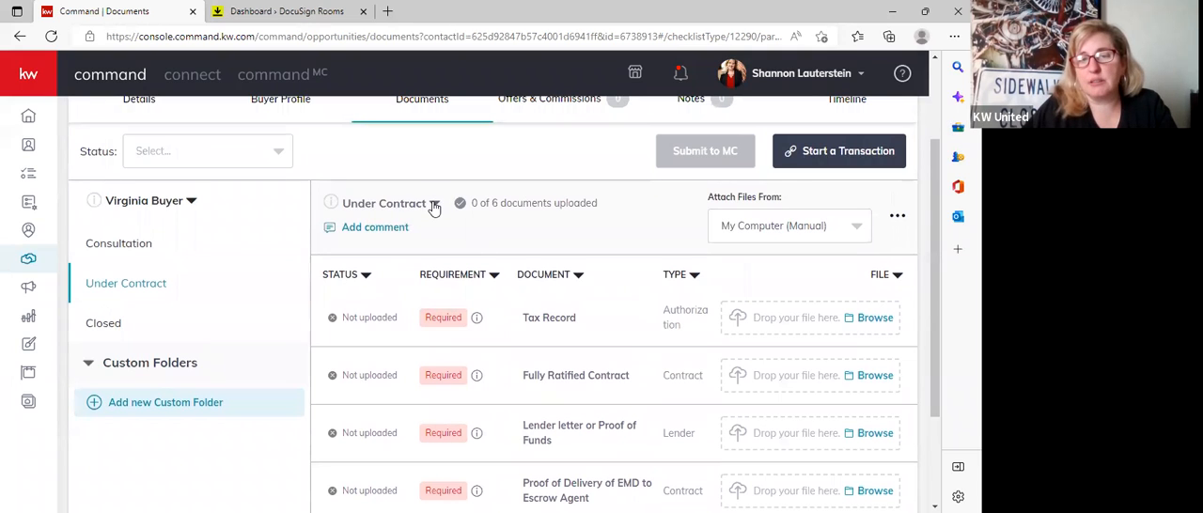
Create a new version of the Under Contract checklist named "Under Contract NEW".
{"action": "left_click", "coordinate": [434, 206]}
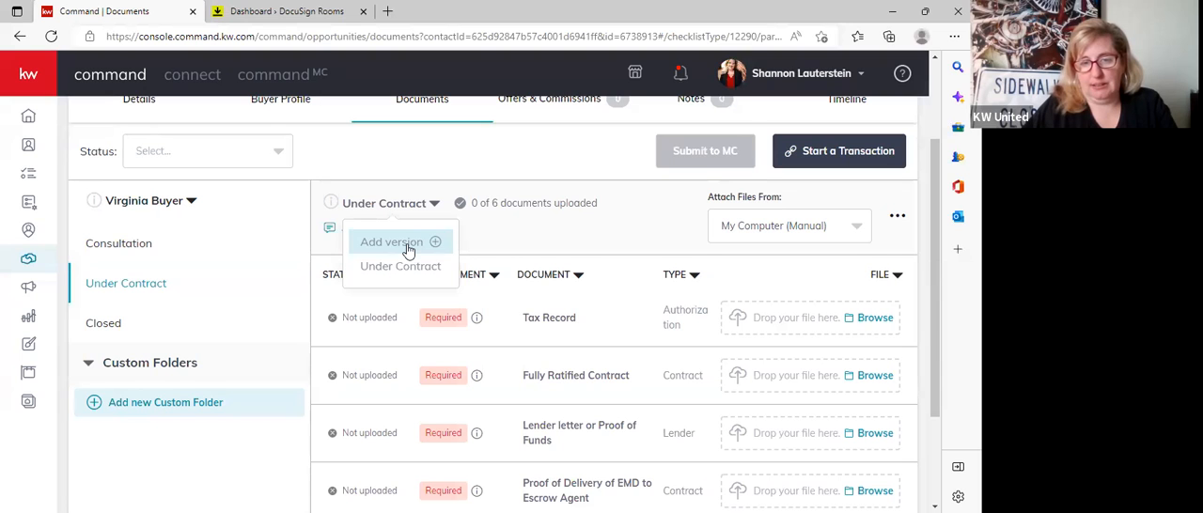
{"action": "left_click", "coordinate": [433, 243]}
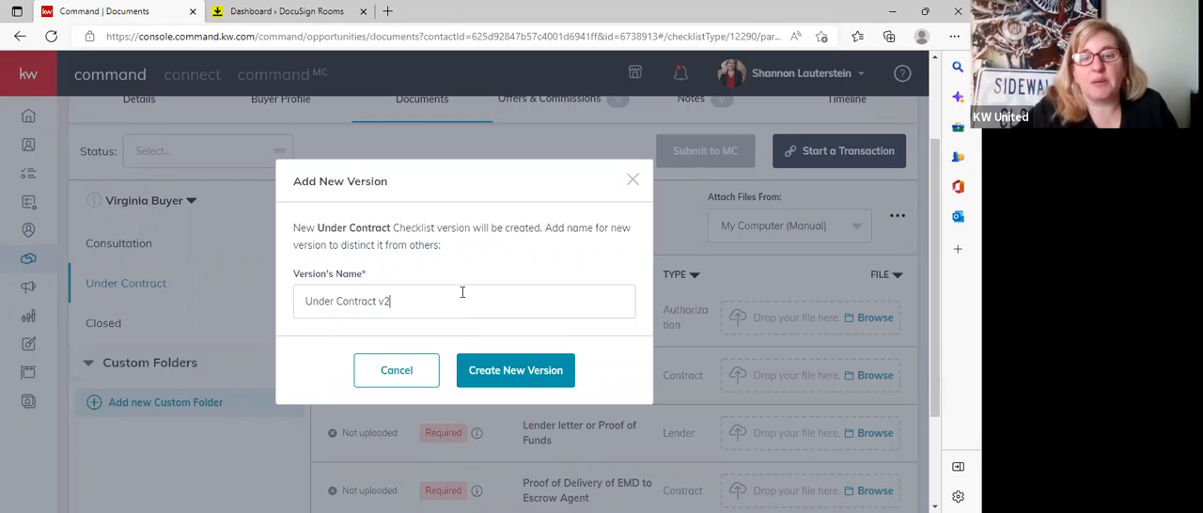
{"action": "key", "text": "BackSpace"}
{"action": "key", "text": "BackSpace"}
{"action": "type", "text": "NEW"}
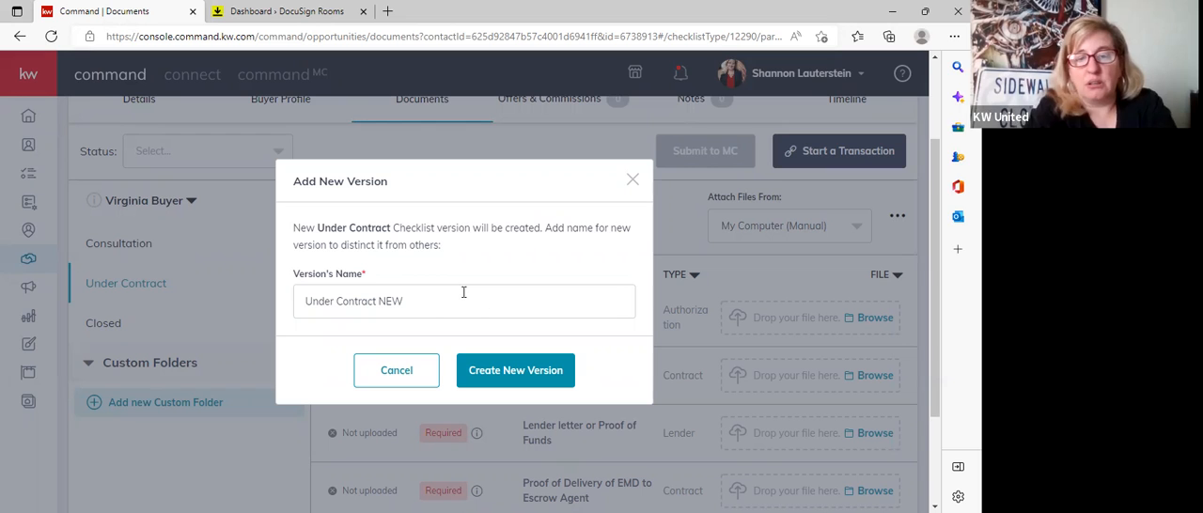
{"action": "left_click", "coordinate": [516, 369]}
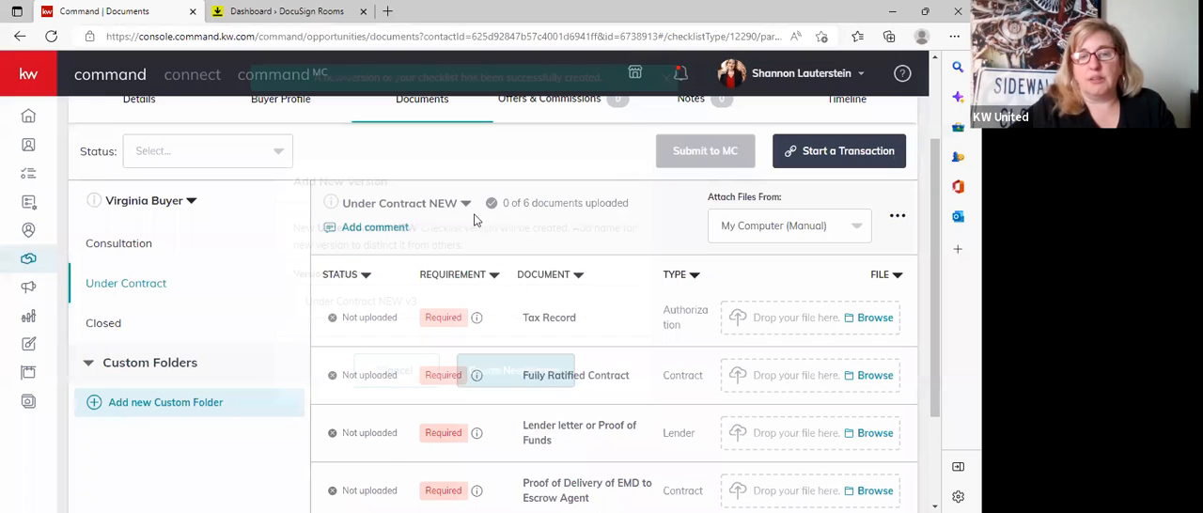
Switch to the original Under Contract version and back to Under Contract NEW to compare them, and view the list of versions.
{"action": "left_click", "coordinate": [465, 204]}
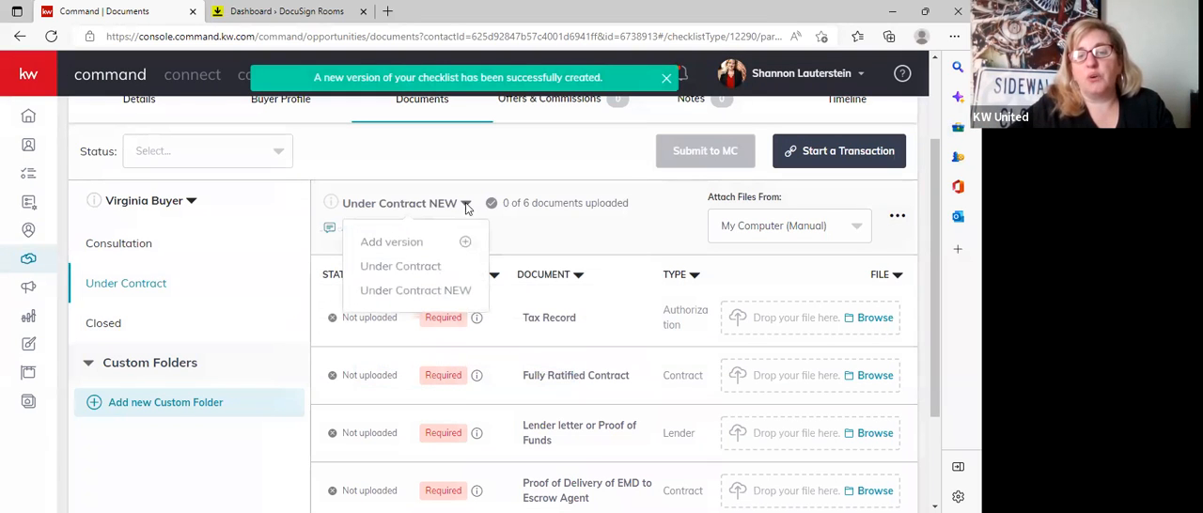
{"action": "left_click", "coordinate": [425, 267]}
{"action": "left_click", "coordinate": [433, 203]}
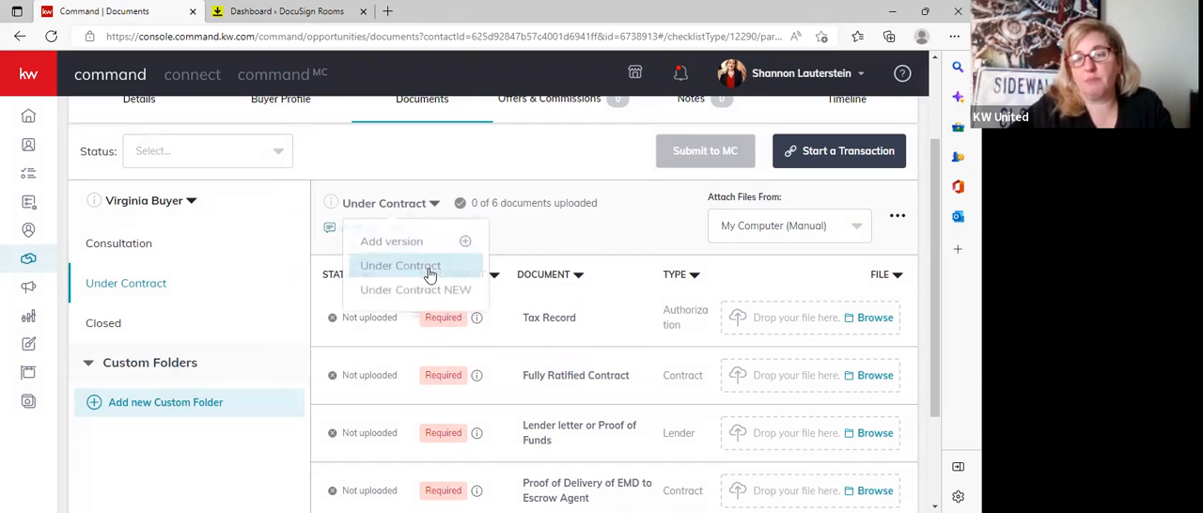
{"action": "left_click", "coordinate": [424, 290]}
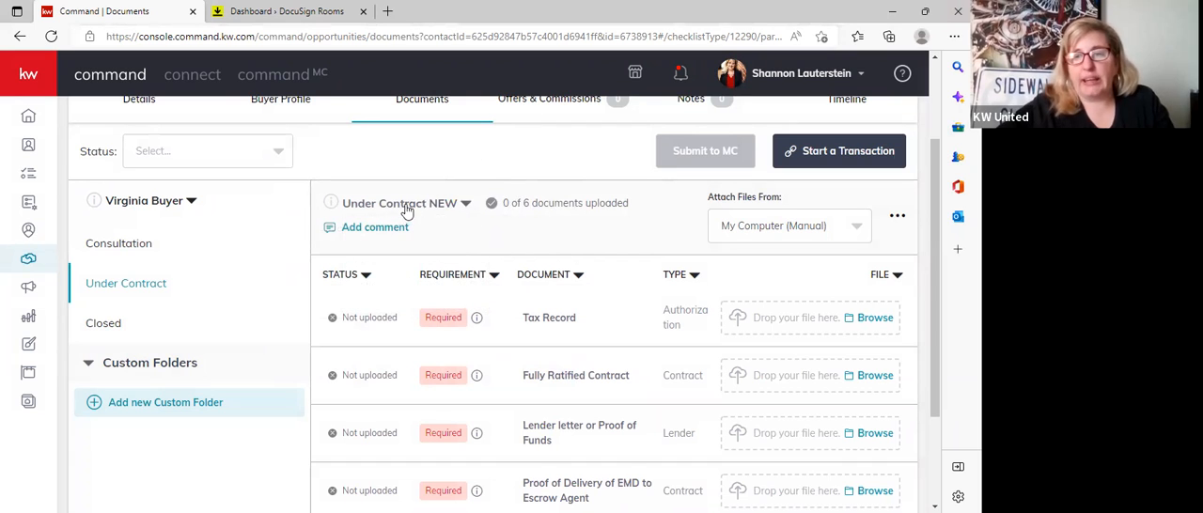
{"action": "scroll", "coordinate": [526, 404], "scroll_direction": "up", "scroll_amount": 1}
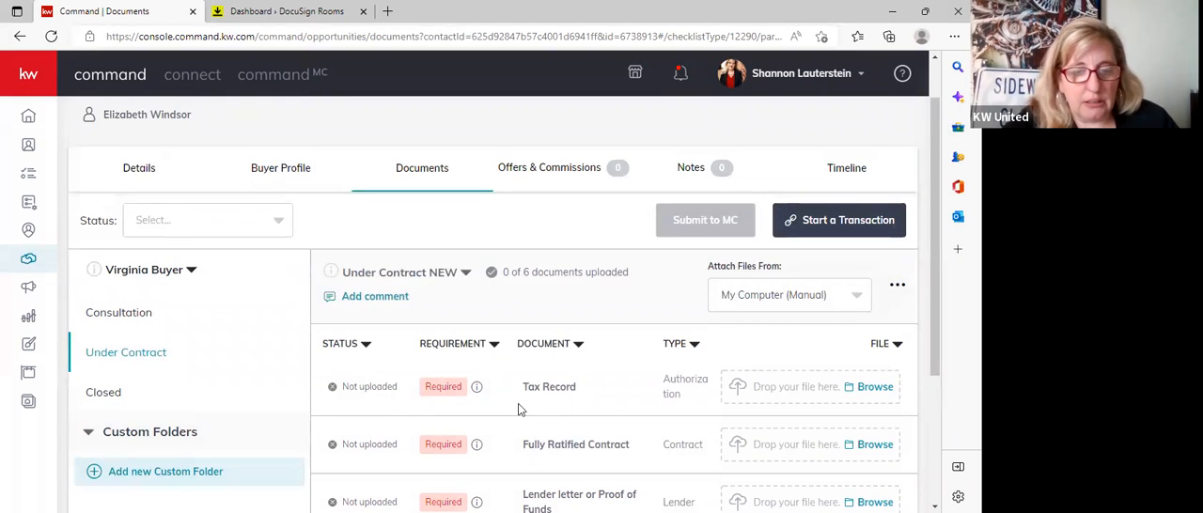
{"action": "scroll", "coordinate": [526, 405], "scroll_direction": "down", "scroll_amount": 1}
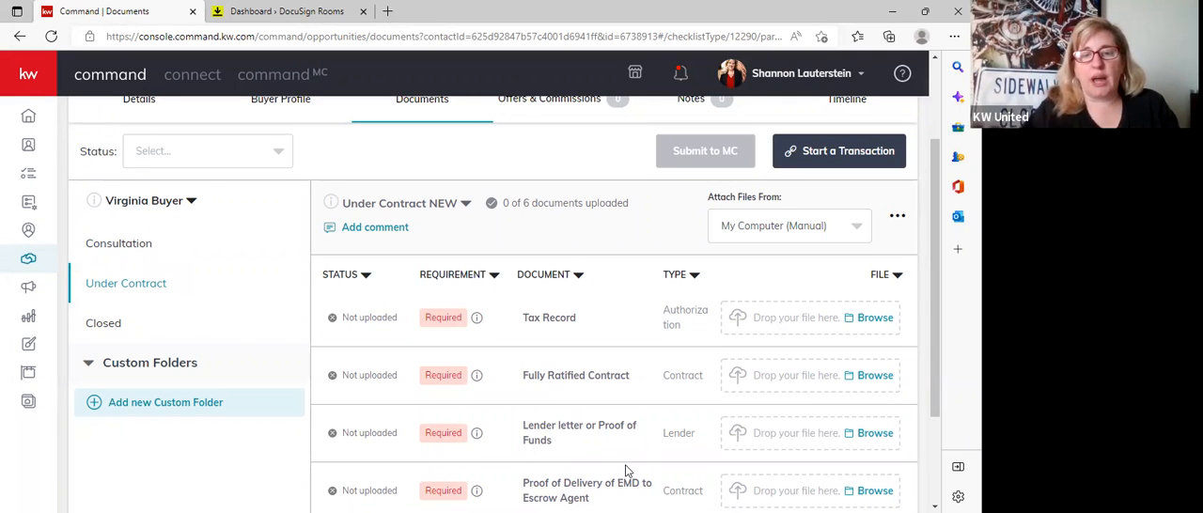
{"action": "left_click", "coordinate": [465, 205]}
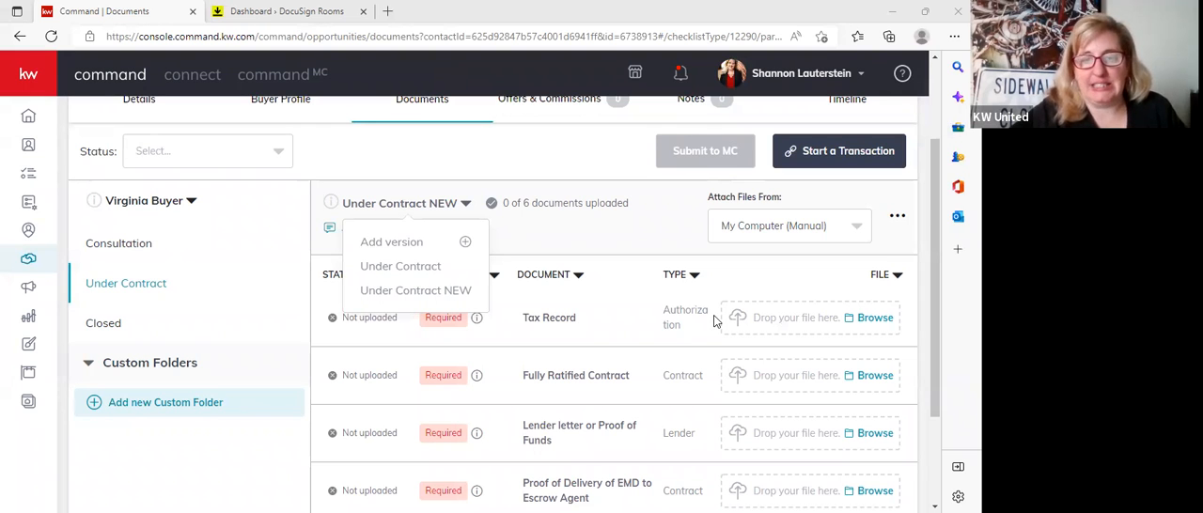
{"action": "left_click", "coordinate": [531, 148]}
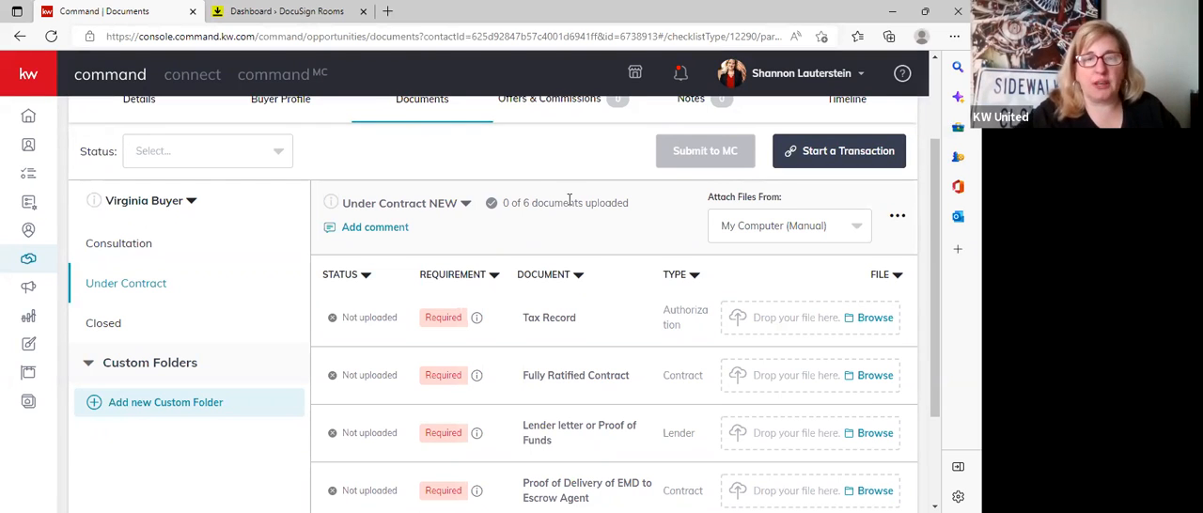
Review the Consultation checklist's documents from Buyer Agency Agreement to DPOR Long Form.
{"action": "left_click", "coordinate": [118, 244]}
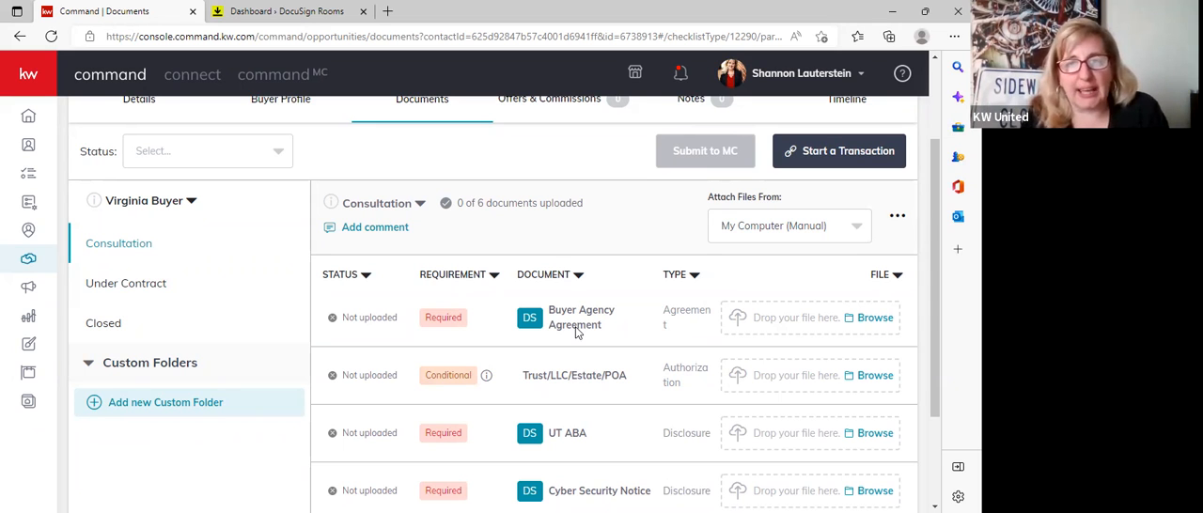
{"action": "scroll", "coordinate": [618, 480], "scroll_direction": "down", "scroll_amount": 1}
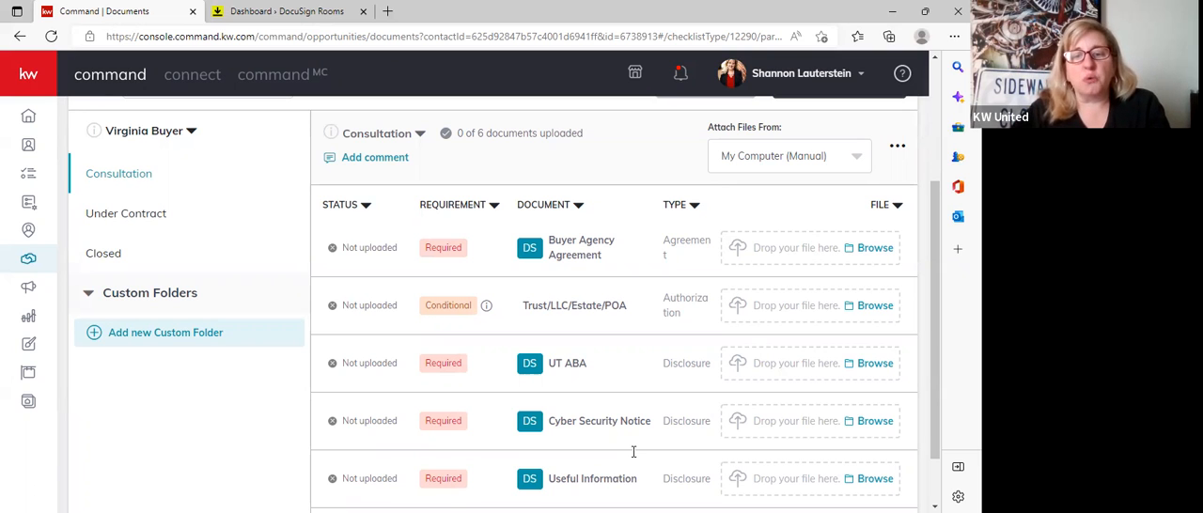
{"action": "scroll", "coordinate": [632, 446], "scroll_direction": "down", "scroll_amount": 3}
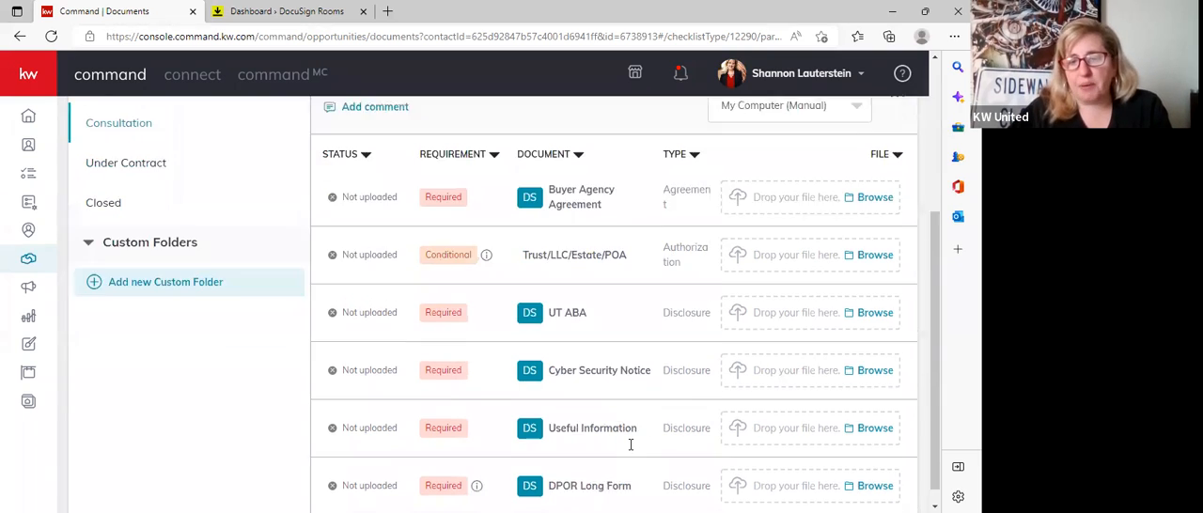
{"action": "scroll", "coordinate": [628, 468], "scroll_direction": "up", "scroll_amount": 4}
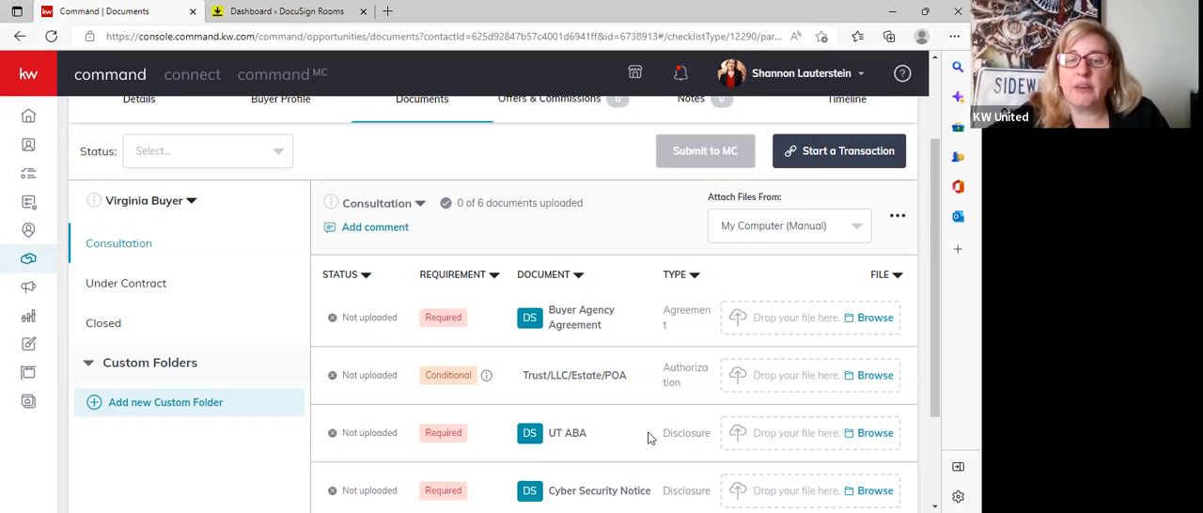
{"action": "scroll", "coordinate": [649, 438], "scroll_direction": "down", "scroll_amount": 1}
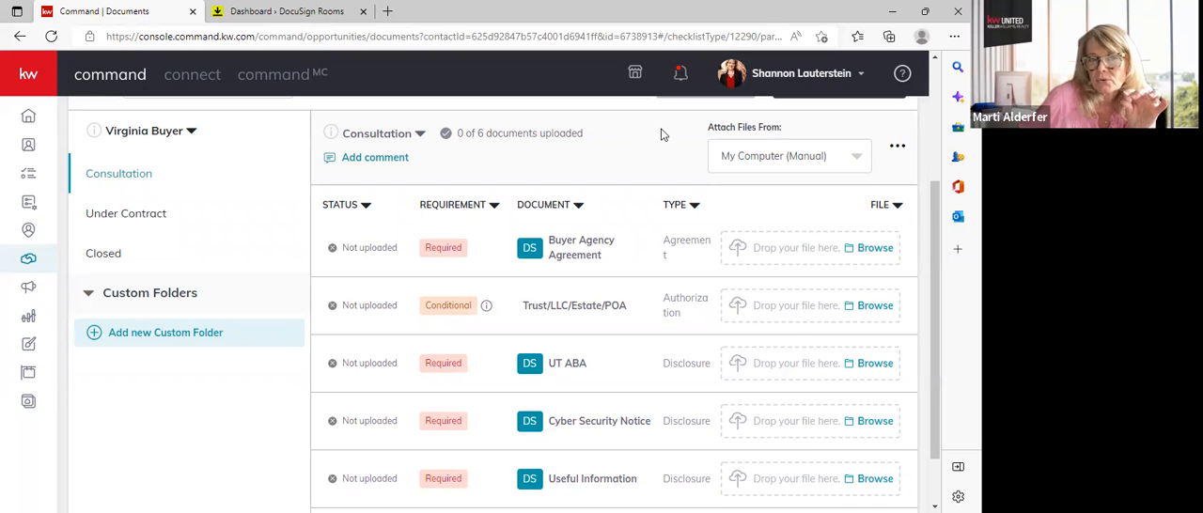
Return to the Under Contract checklist and start a DocuSign transaction for the buyer opportunity.
{"action": "left_click", "coordinate": [263, 222]}
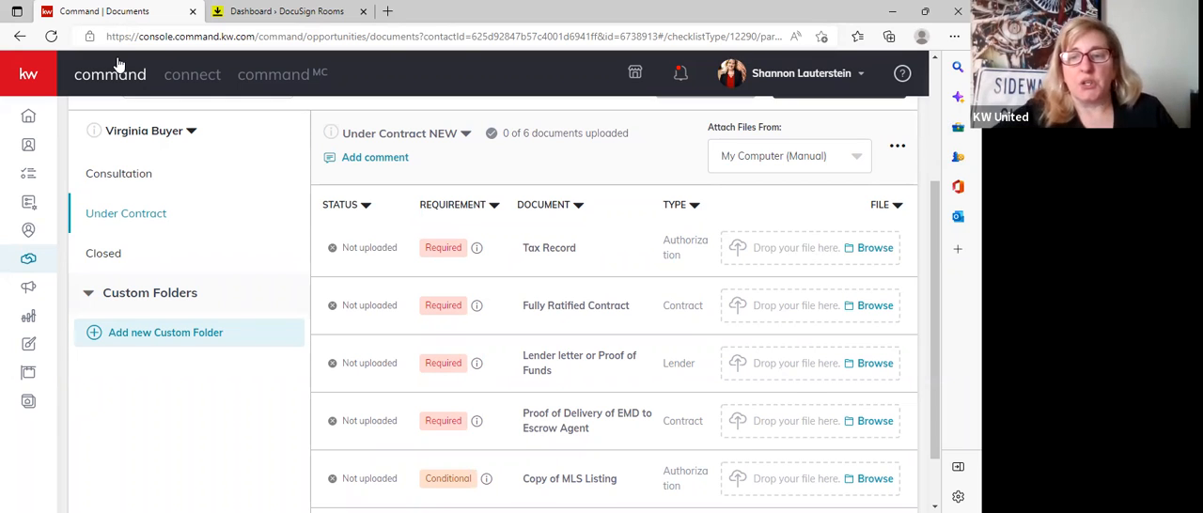
{"action": "scroll", "coordinate": [522, 355], "scroll_direction": "up", "scroll_amount": 3}
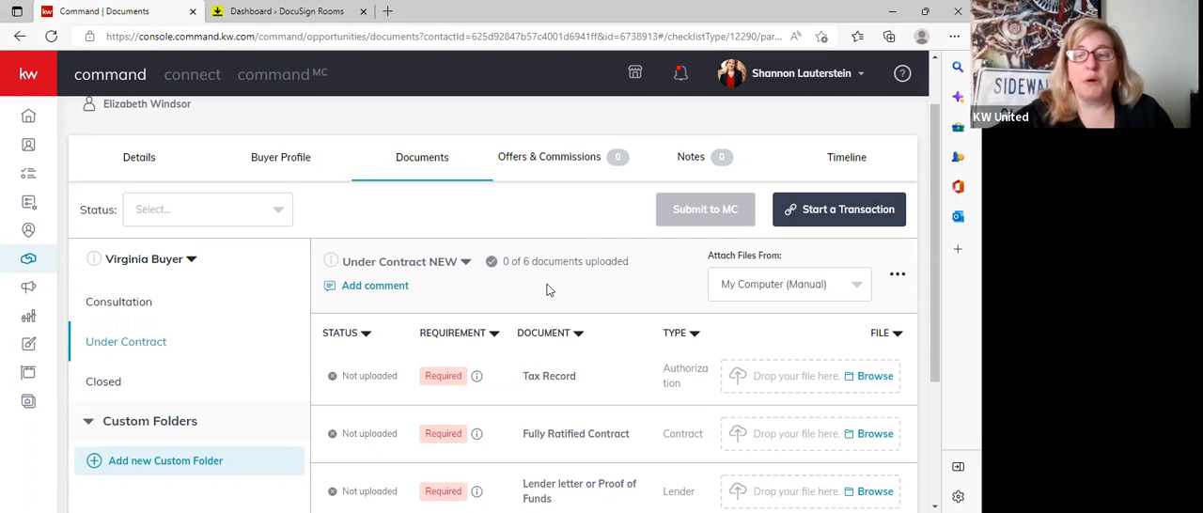
{"action": "left_click", "coordinate": [842, 213]}
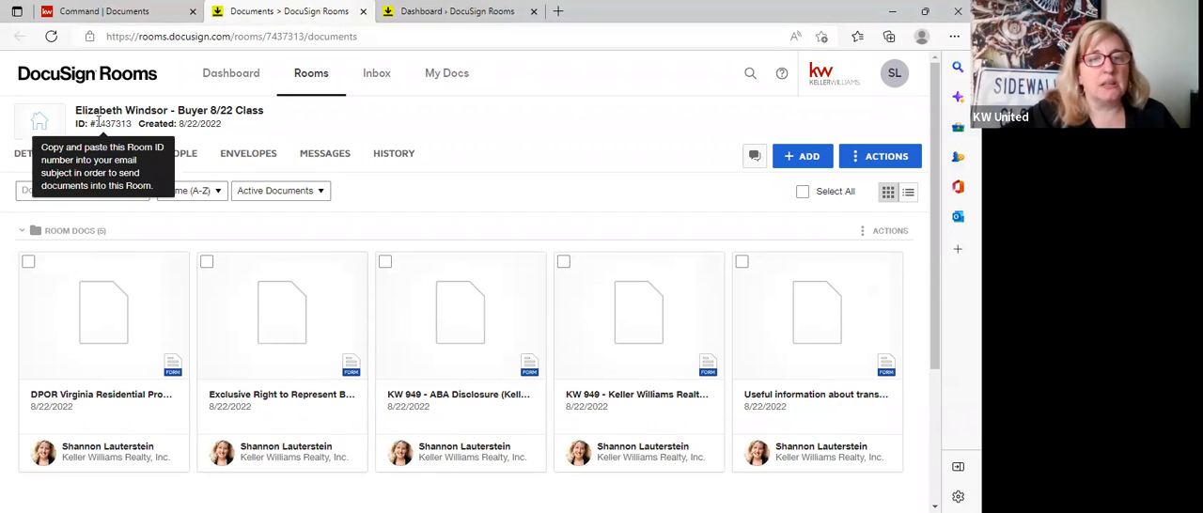
Compare the opportunity's name and file source in Command with the linked DocuSign room, ending on the Command checklist.
{"action": "left_click", "coordinate": [98, 10]}
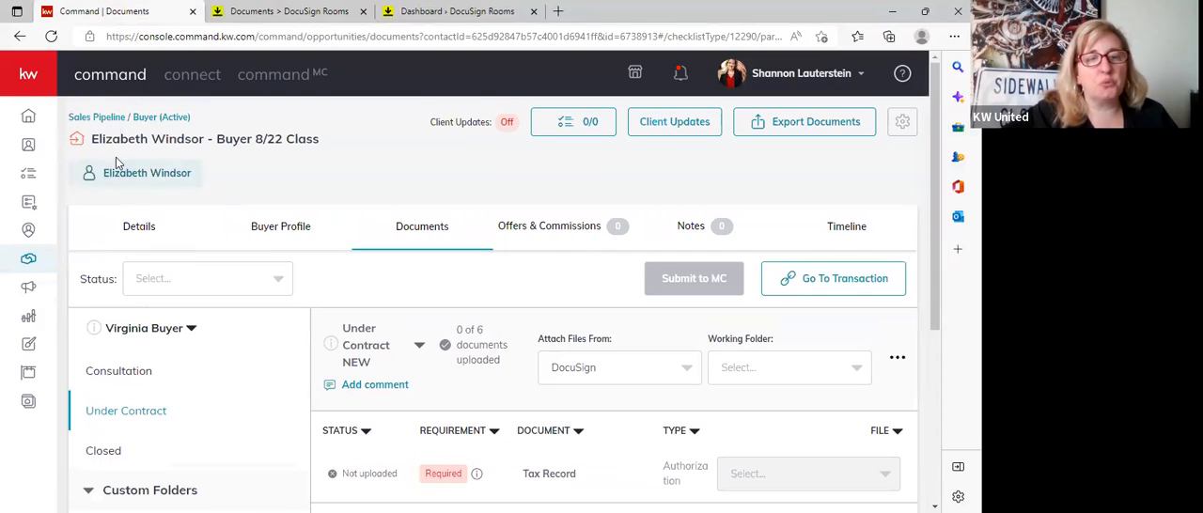
{"action": "key", "text": "ctrl+Tab"}
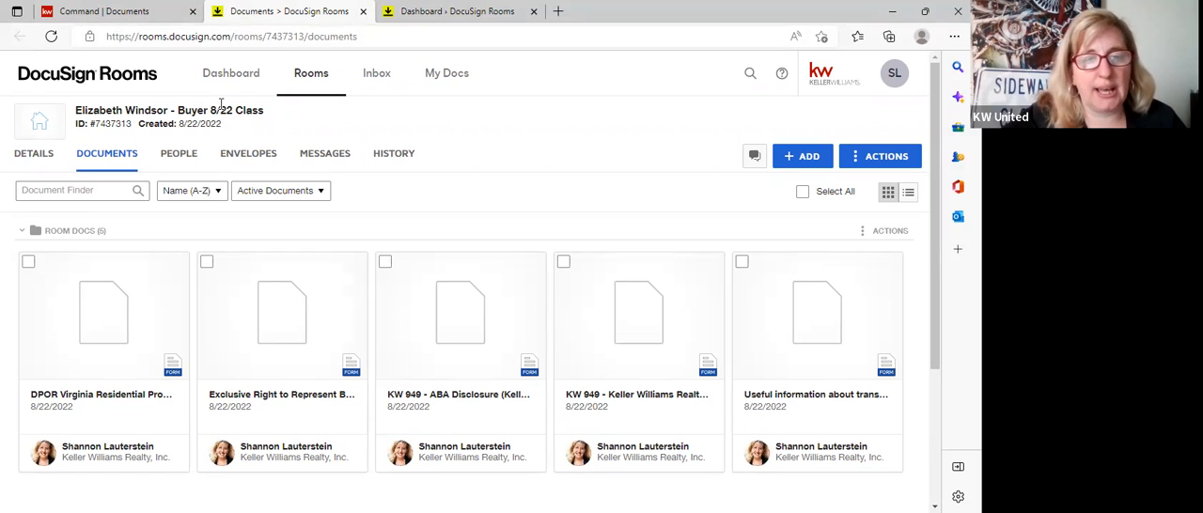
{"action": "left_click", "coordinate": [118, 12]}
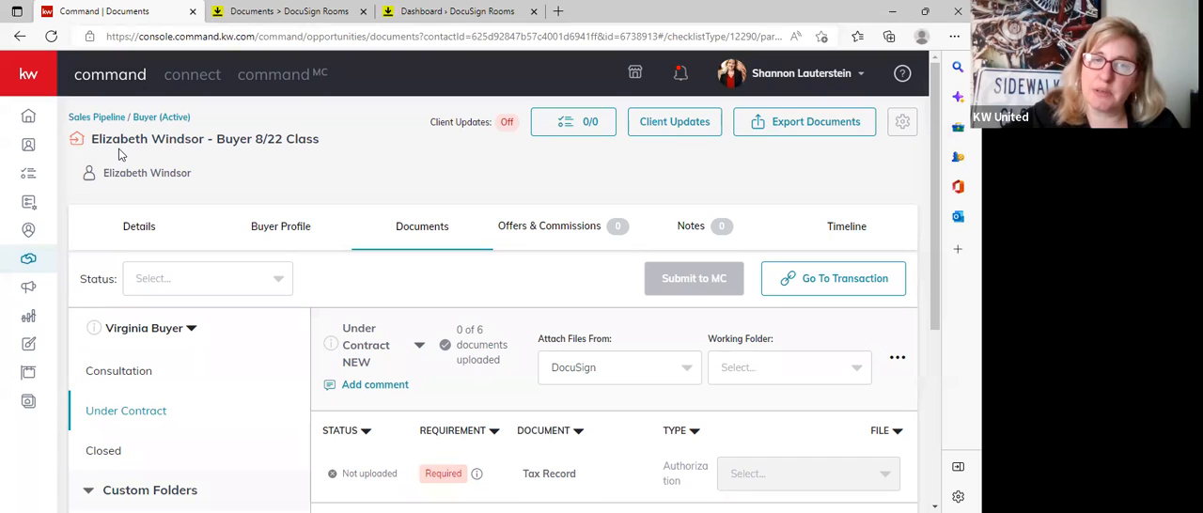
{"action": "left_click", "coordinate": [310, 11]}
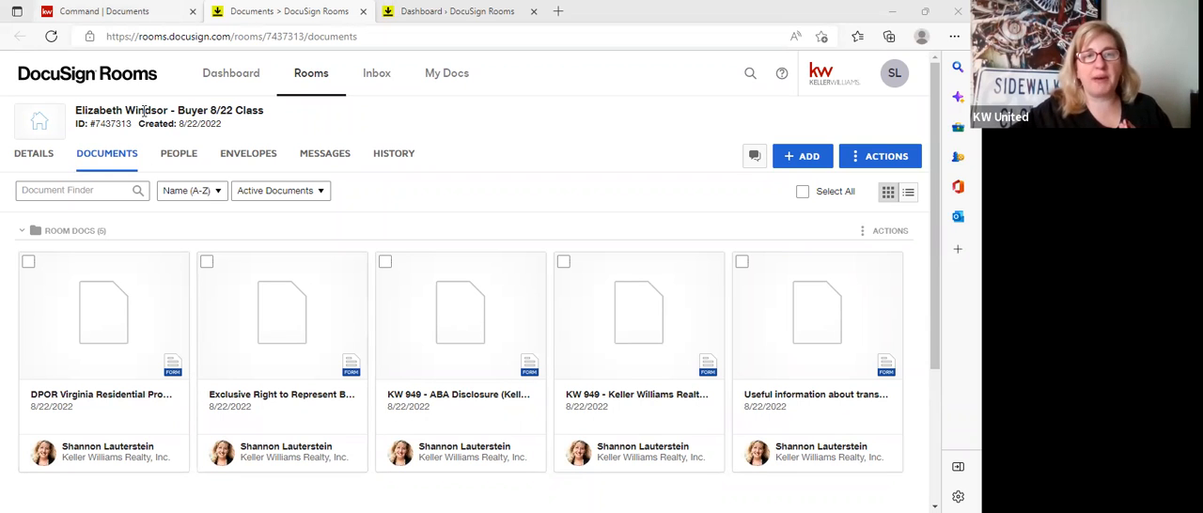
{"action": "left_click", "coordinate": [117, 11]}
{"action": "scroll", "coordinate": [275, 321], "scroll_direction": "down", "scroll_amount": 1}
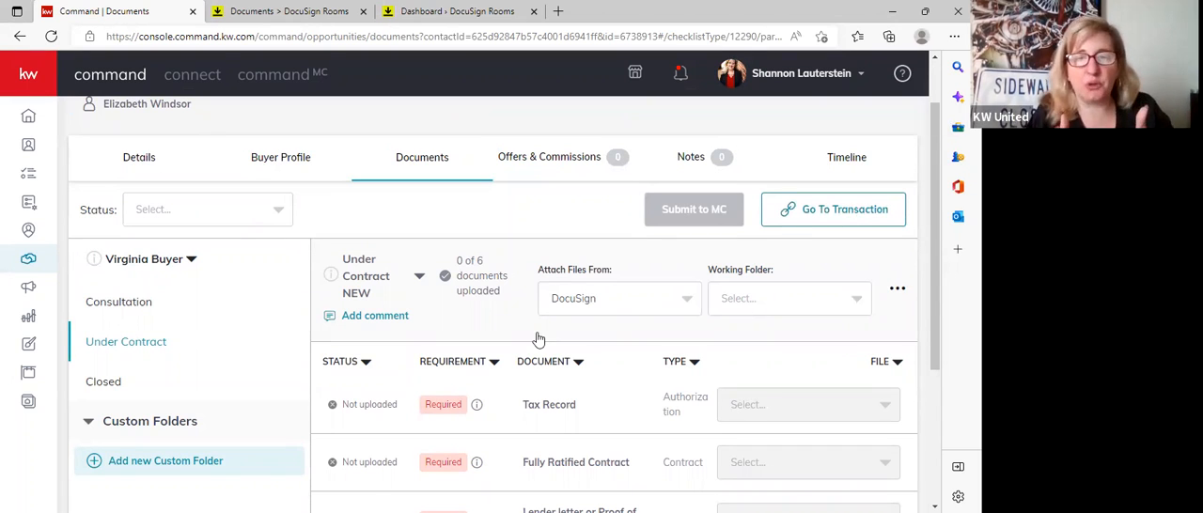
Switch to the linked DocuSign room and look over the forms in its Room Docs folder.
{"action": "key", "text": "ctrl+Tab"}
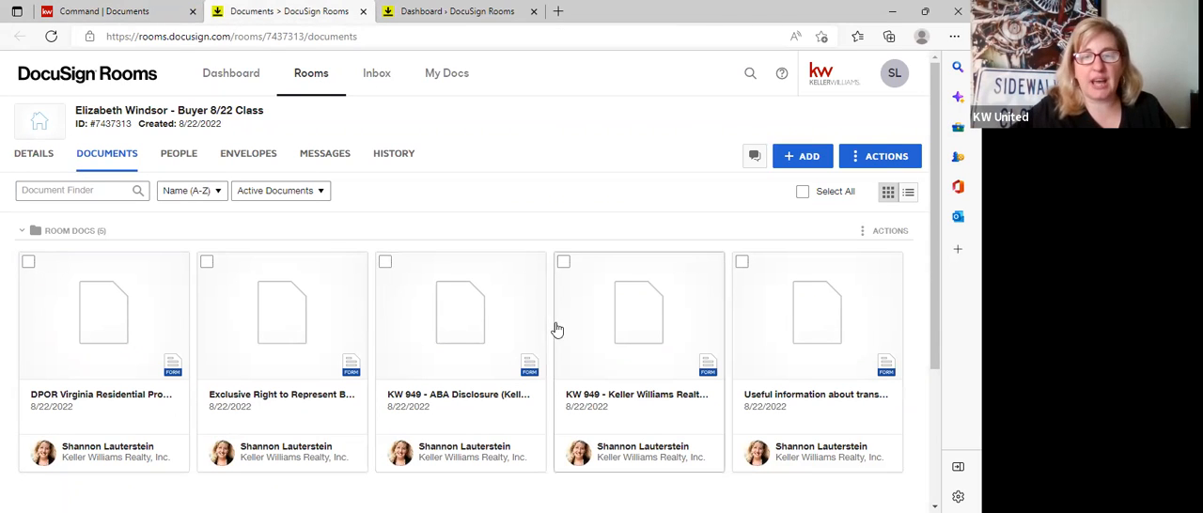
{"action": "scroll", "coordinate": [537, 367], "scroll_direction": "down", "scroll_amount": 1}
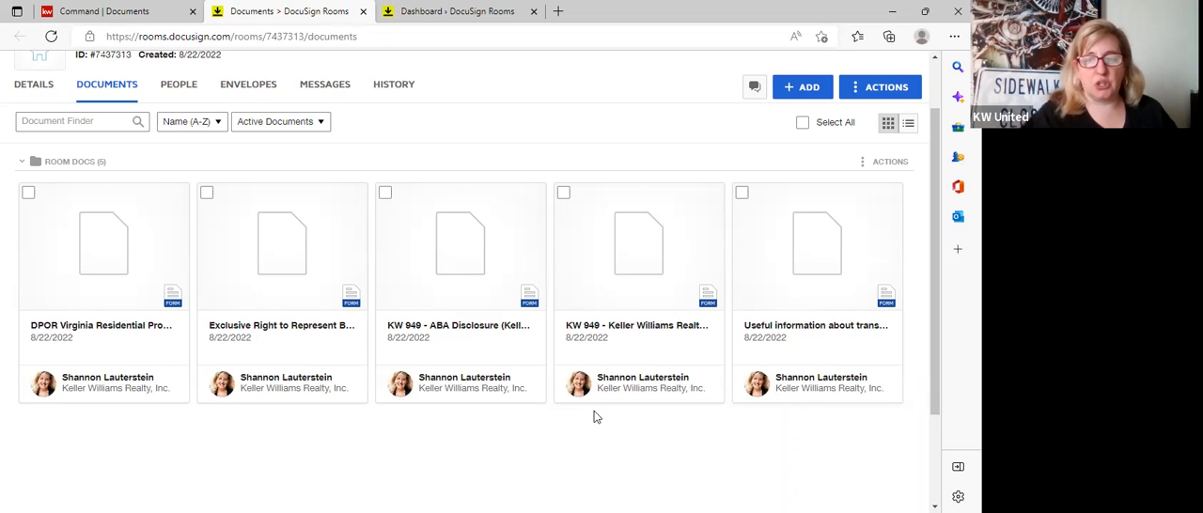
{"action": "scroll", "coordinate": [307, 438], "scroll_direction": "up", "scroll_amount": 1}
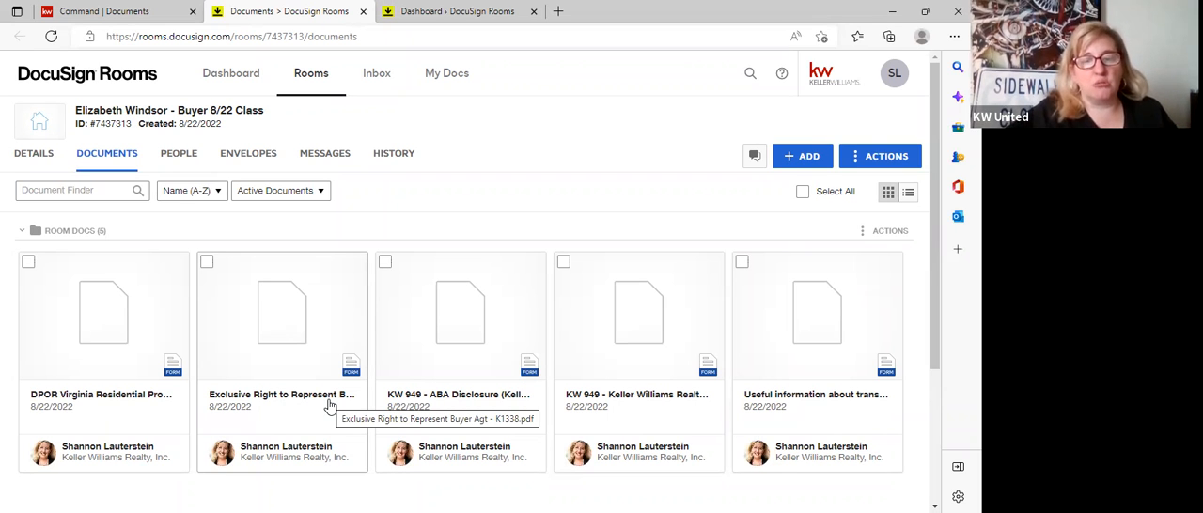
Open the Exclusive Right to Represent Buyer agreement and review its prefilled fields from the opening paragraph to the agent contact information.
{"action": "left_click", "coordinate": [311, 419]}
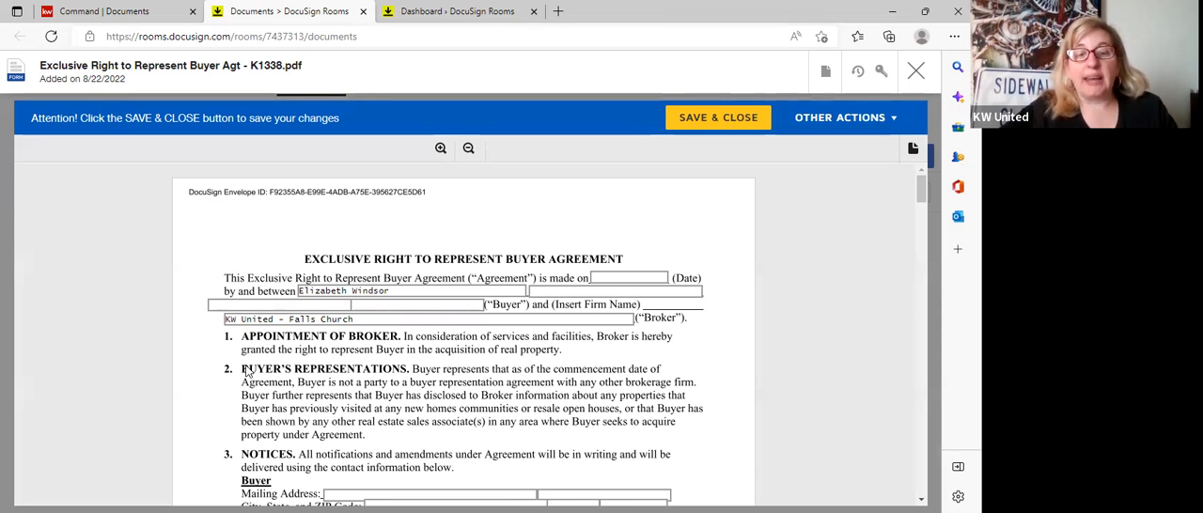
{"action": "scroll", "coordinate": [220, 341], "scroll_direction": "down", "scroll_amount": 1}
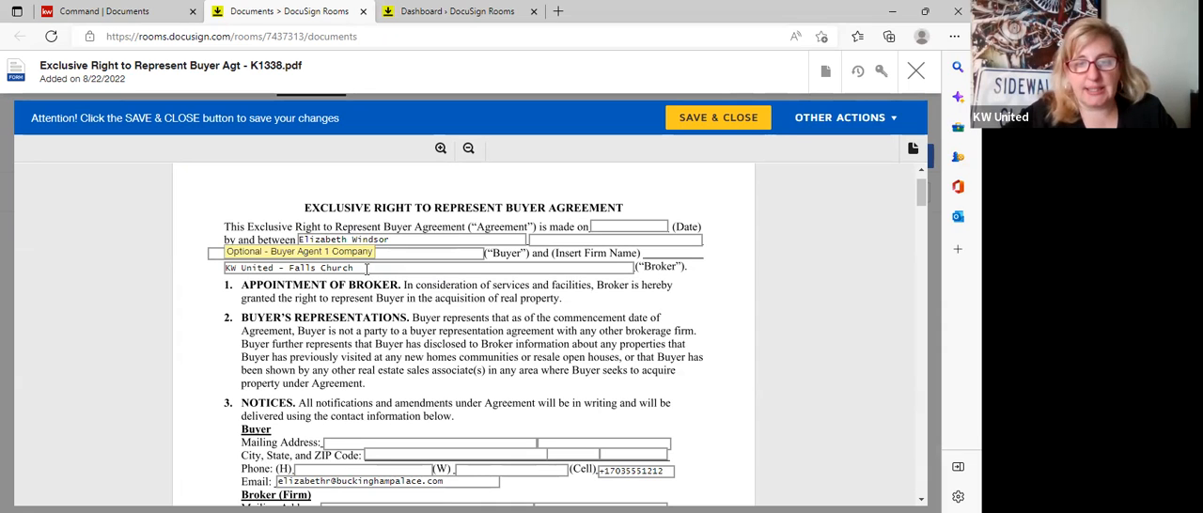
{"action": "scroll", "coordinate": [496, 369], "scroll_direction": "down", "scroll_amount": 5}
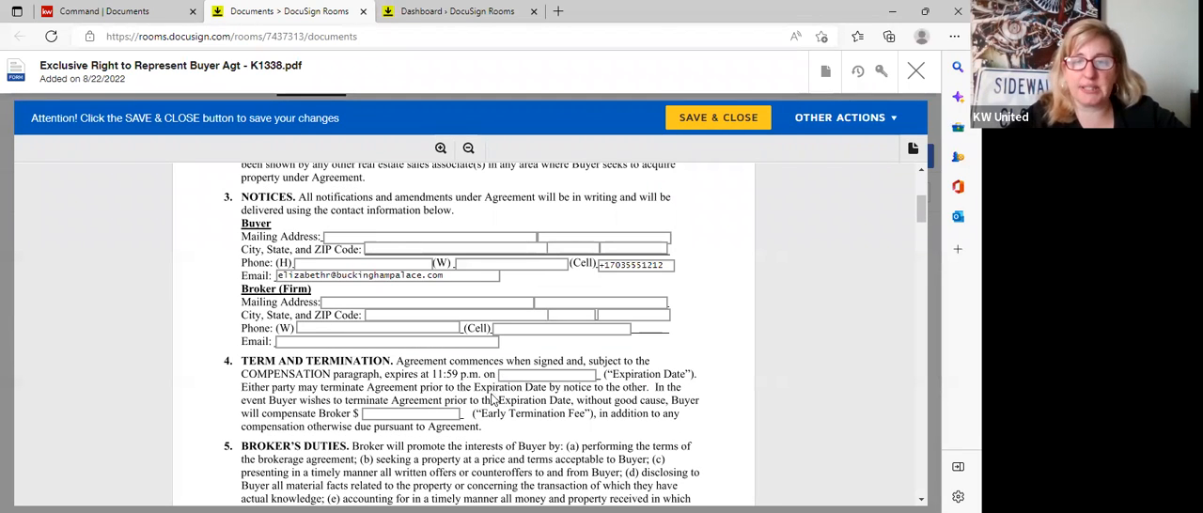
{"action": "scroll", "coordinate": [498, 395], "scroll_direction": "down", "scroll_amount": 6}
{"action": "scroll", "coordinate": [498, 399], "scroll_direction": "down", "scroll_amount": 20}
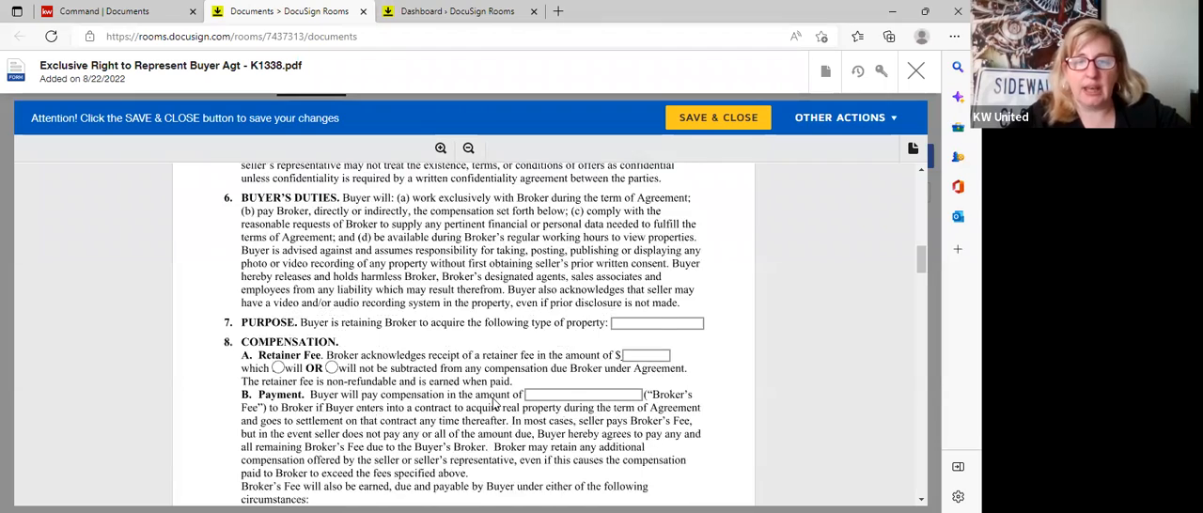
{"action": "scroll", "coordinate": [495, 404], "scroll_direction": "down", "scroll_amount": 20}
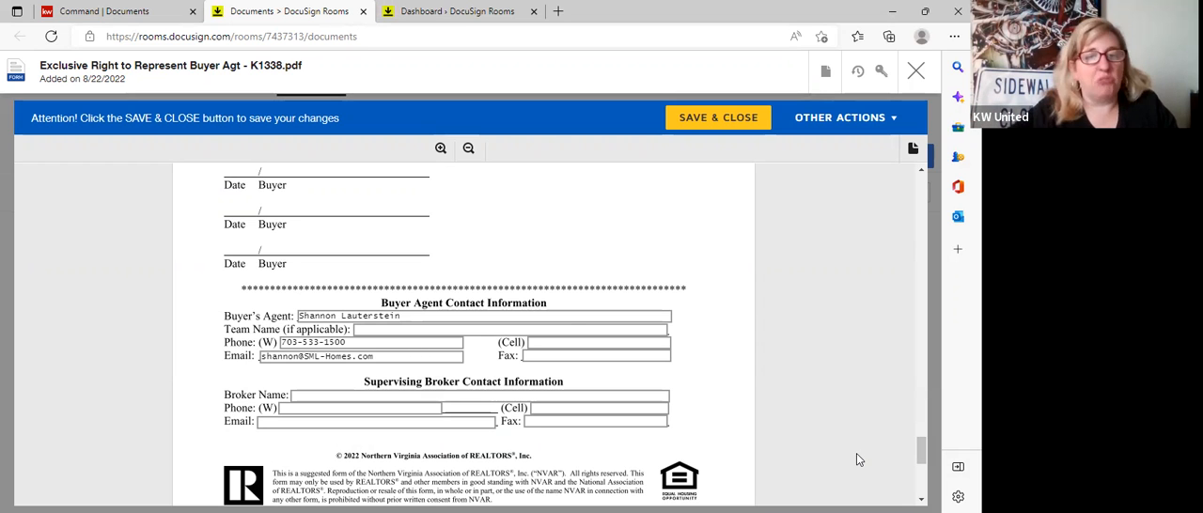
{"action": "left_click_drag", "start_coordinate": [923, 448], "coordinate": [911, 186]}
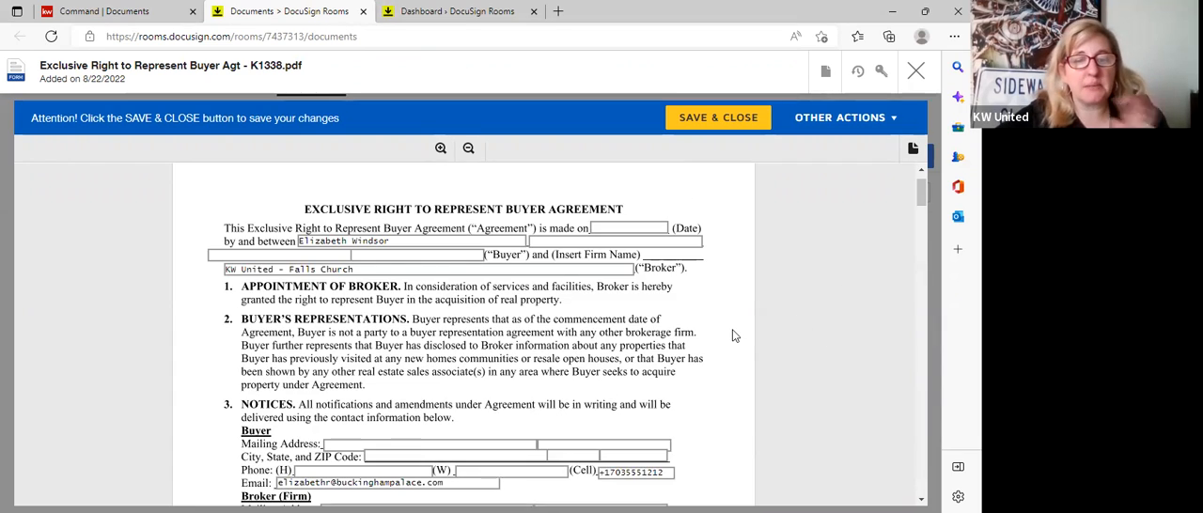
Examine the agreement's fillable fields from Notices through Compensation to the Relocation Program section.
{"action": "scroll", "coordinate": [735, 335], "scroll_direction": "down", "scroll_amount": 2}
{"action": "scroll", "coordinate": [734, 336], "scroll_direction": "down", "scroll_amount": 1}
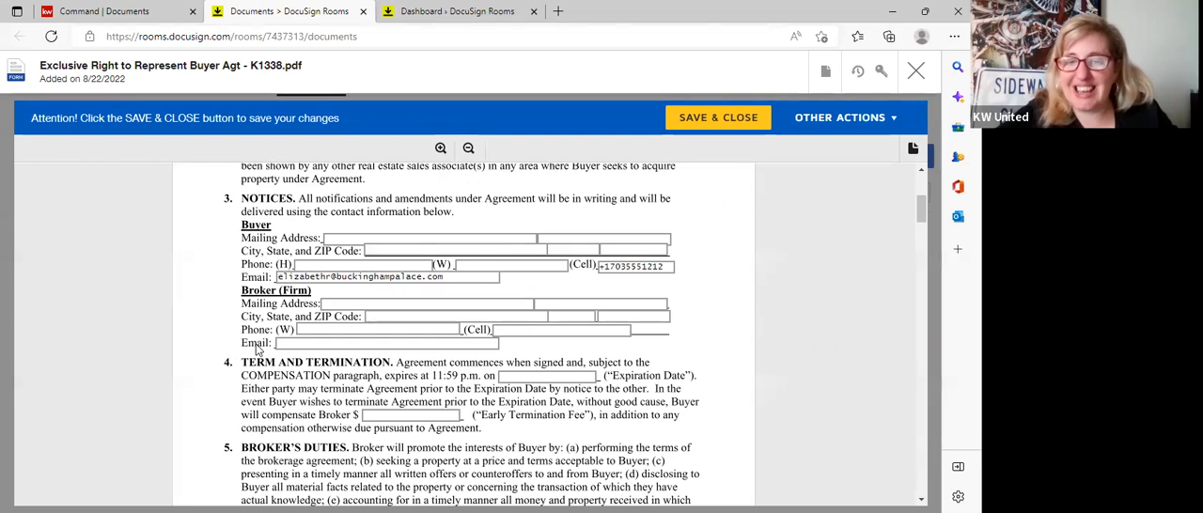
{"action": "scroll", "coordinate": [256, 348], "scroll_direction": "down", "scroll_amount": 10}
{"action": "scroll", "coordinate": [256, 348], "scroll_direction": "down", "scroll_amount": 6}
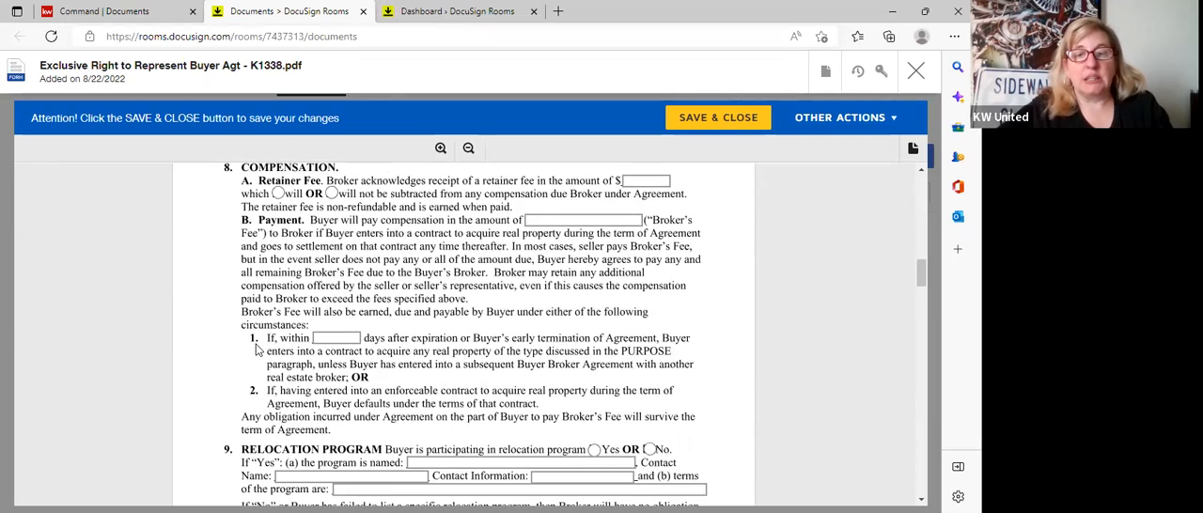
{"action": "scroll", "coordinate": [255, 348], "scroll_direction": "up", "scroll_amount": 1}
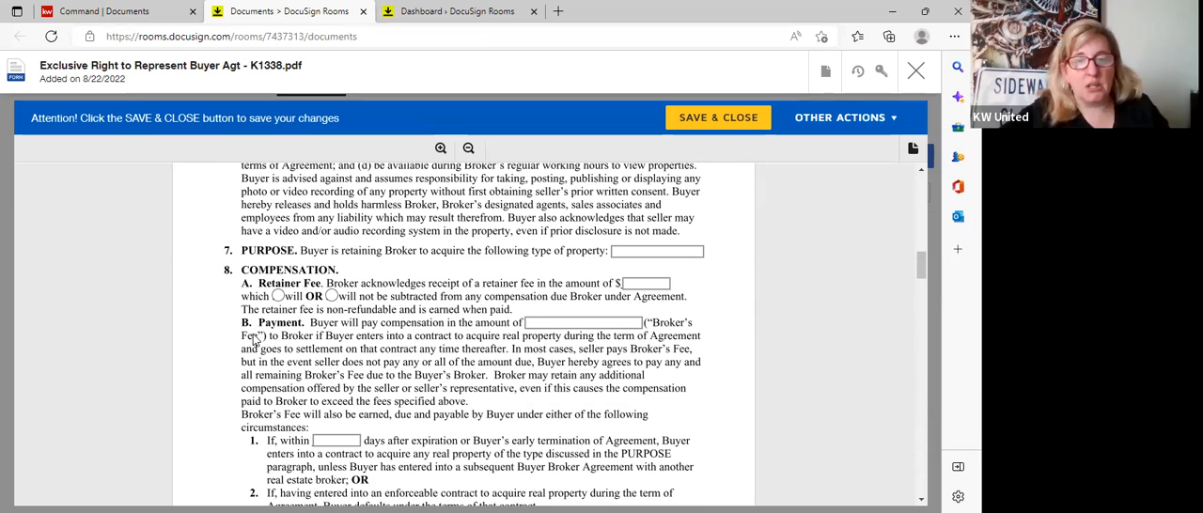
{"action": "scroll", "coordinate": [254, 341], "scroll_direction": "down", "scroll_amount": 1}
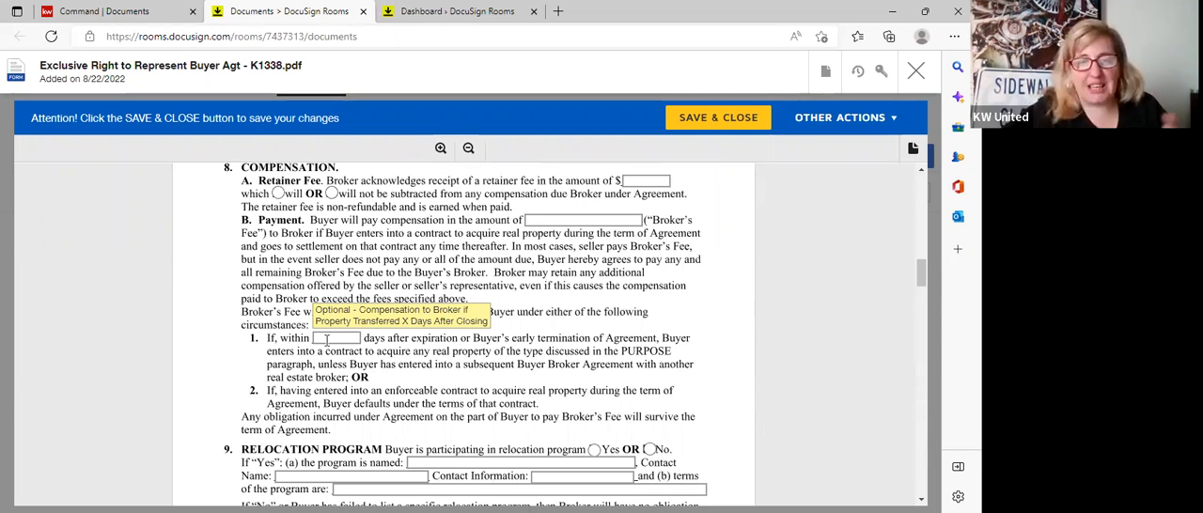
{"action": "scroll", "coordinate": [326, 339], "scroll_direction": "down", "scroll_amount": 3}
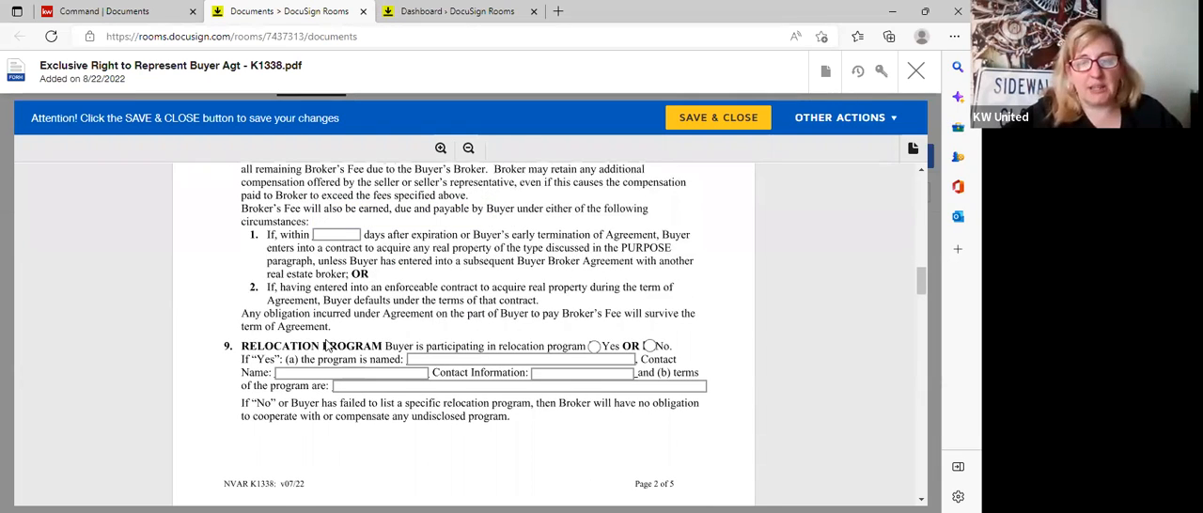
Mark in the agreement that the buyer consents to designated representation and does not consent to dual representation.
{"action": "scroll", "coordinate": [326, 346], "scroll_direction": "down", "scroll_amount": 2}
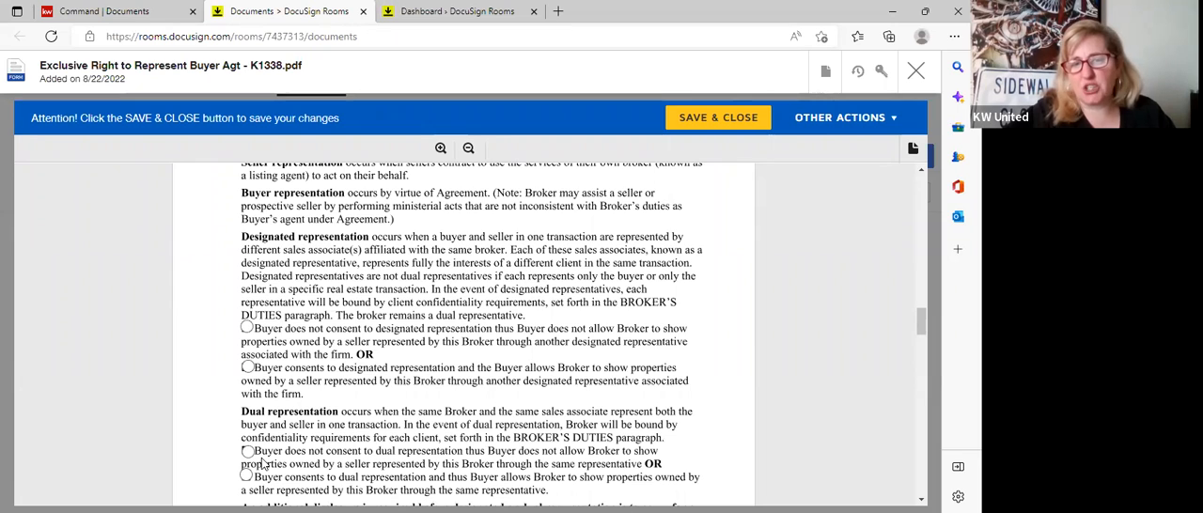
{"action": "left_click", "coordinate": [248, 368]}
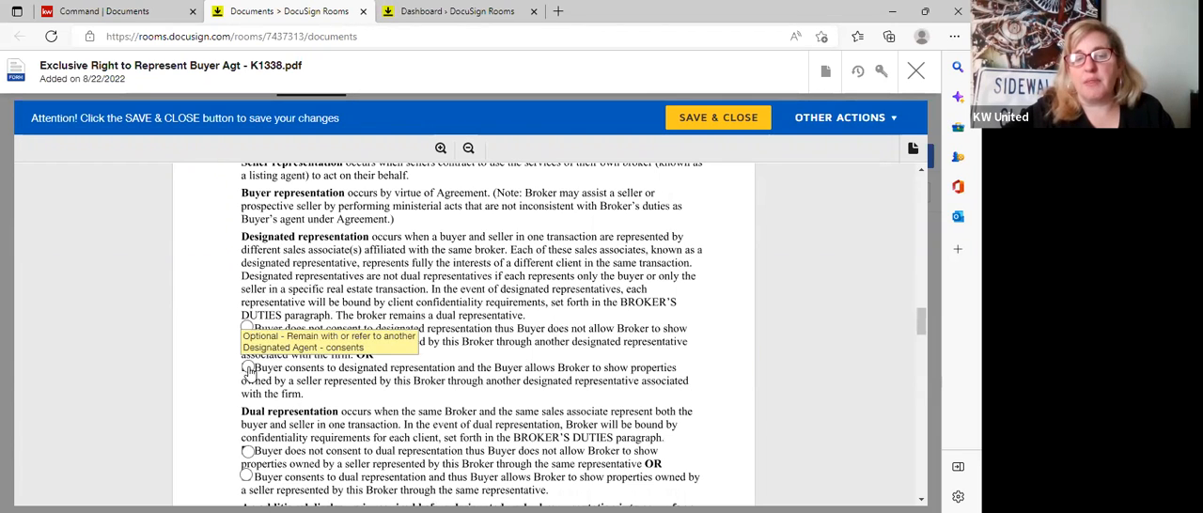
{"action": "left_click", "coordinate": [247, 451]}
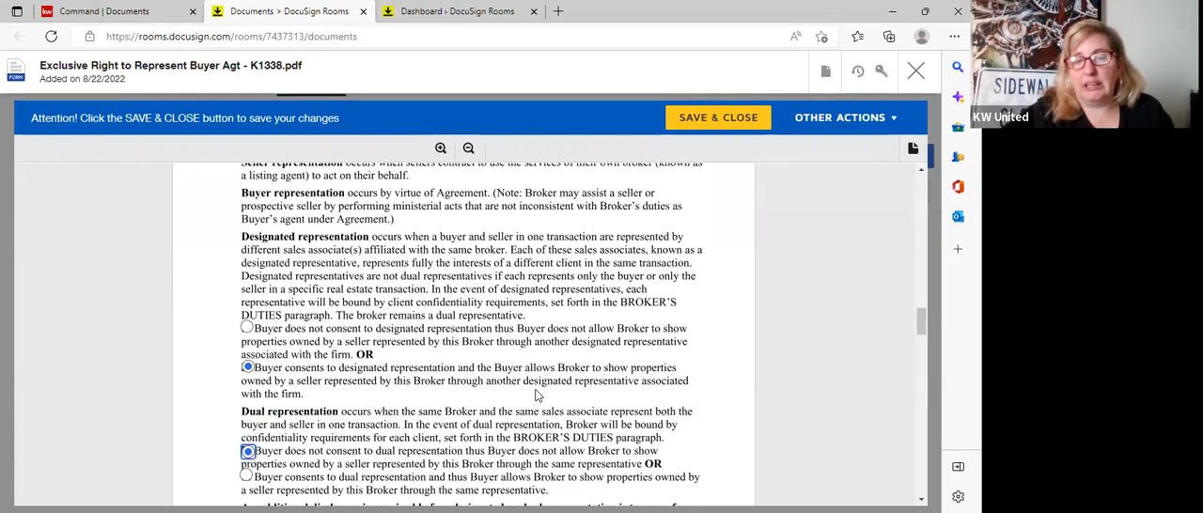
Enter "test for class" as the supervising broker's name at the end of the agreement, and save and close the form.
{"action": "scroll", "coordinate": [538, 395], "scroll_direction": "down", "scroll_amount": 1}
{"action": "scroll", "coordinate": [538, 395], "scroll_direction": "down", "scroll_amount": 6}
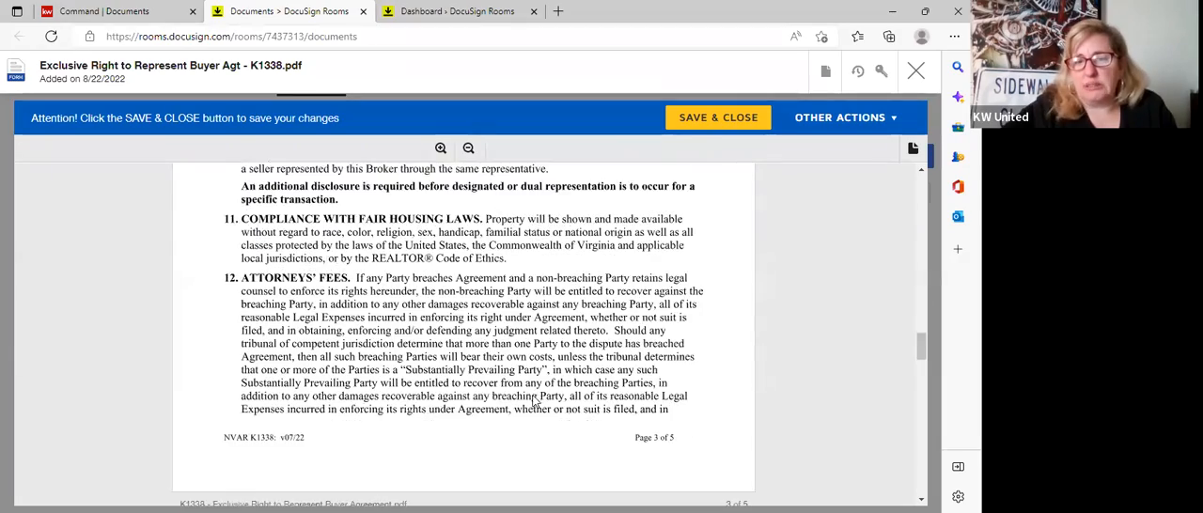
{"action": "scroll", "coordinate": [533, 401], "scroll_direction": "down", "scroll_amount": 5}
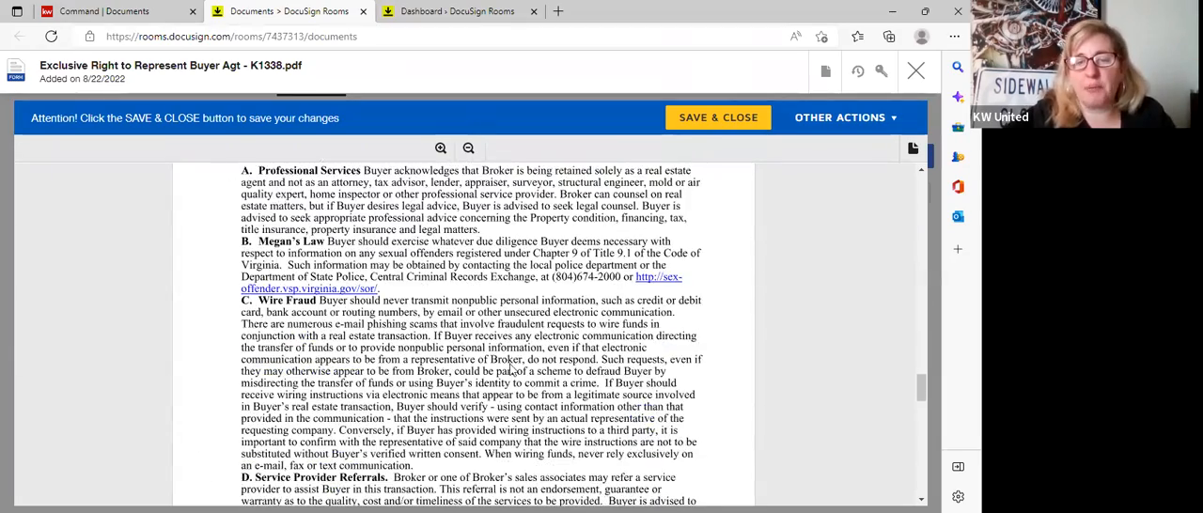
{"action": "scroll", "coordinate": [469, 358], "scroll_direction": "down", "scroll_amount": 1}
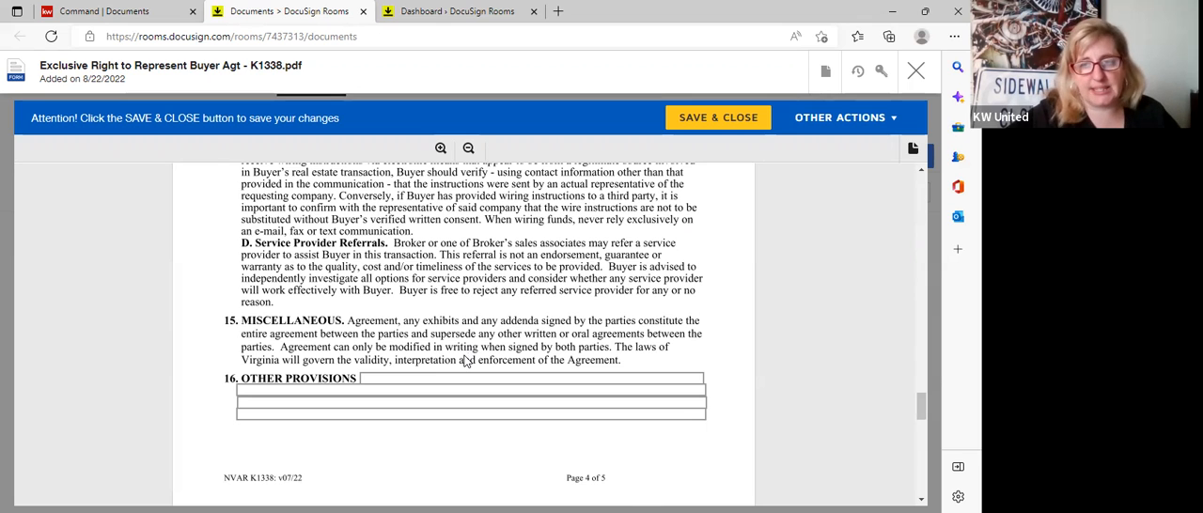
{"action": "scroll", "coordinate": [461, 363], "scroll_direction": "down", "scroll_amount": 10}
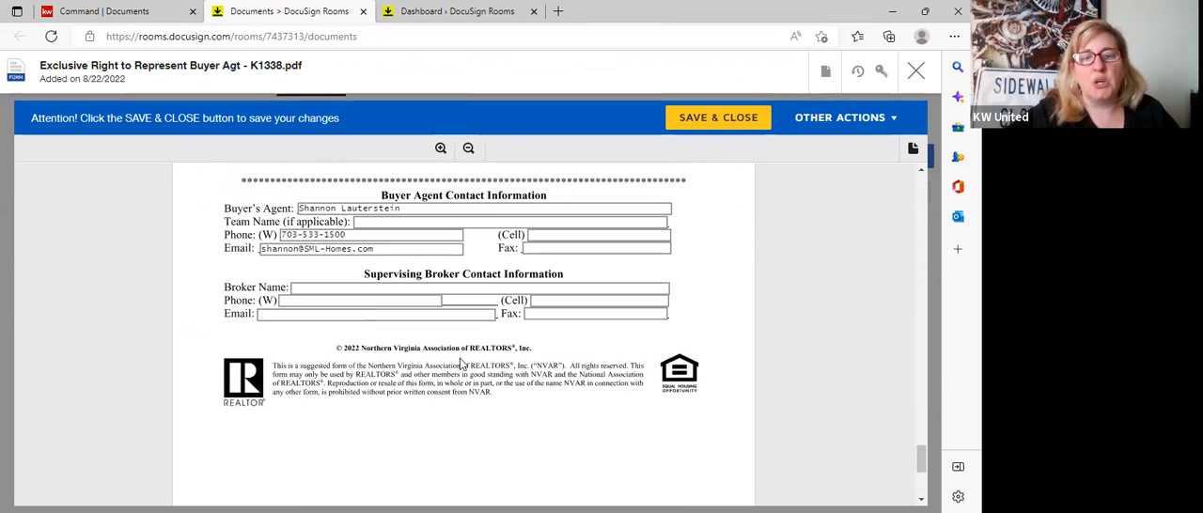
{"action": "left_click", "coordinate": [348, 295]}
{"action": "type", "text": "te"}
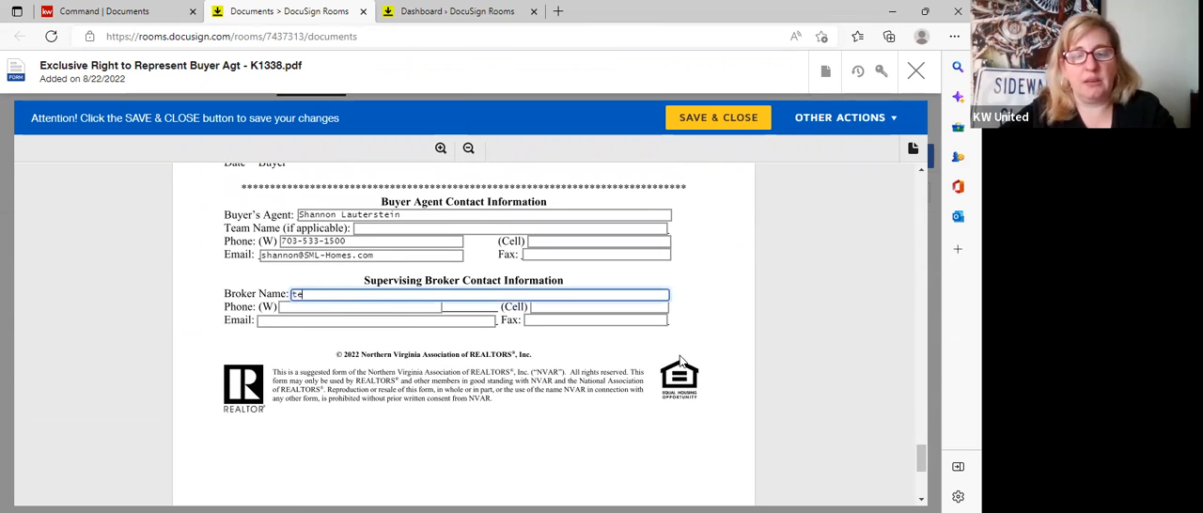
{"action": "type", "text": "st for"}
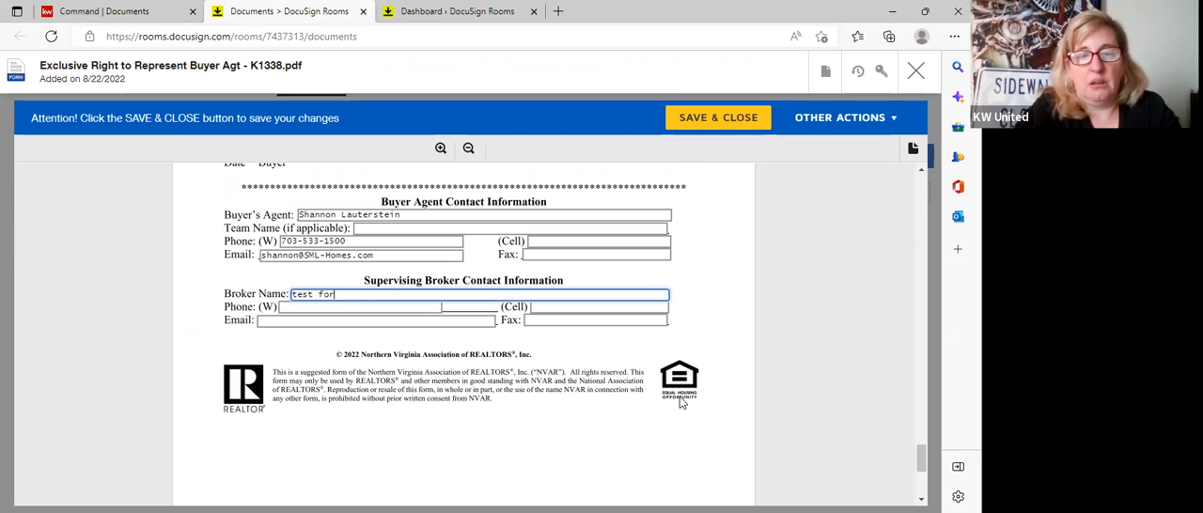
{"action": "type", "text": " class"}
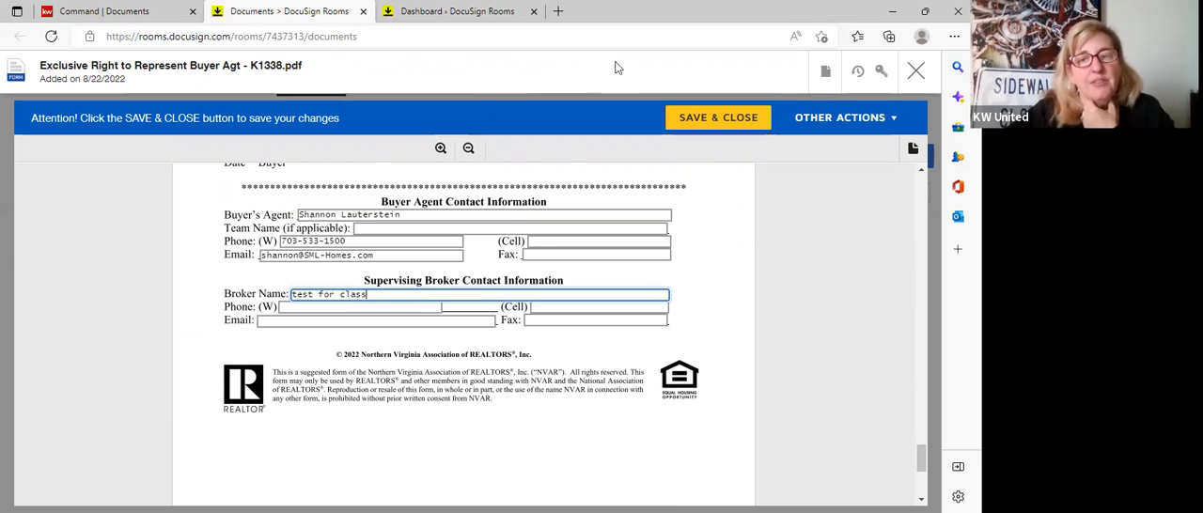
{"action": "left_click", "coordinate": [724, 124]}
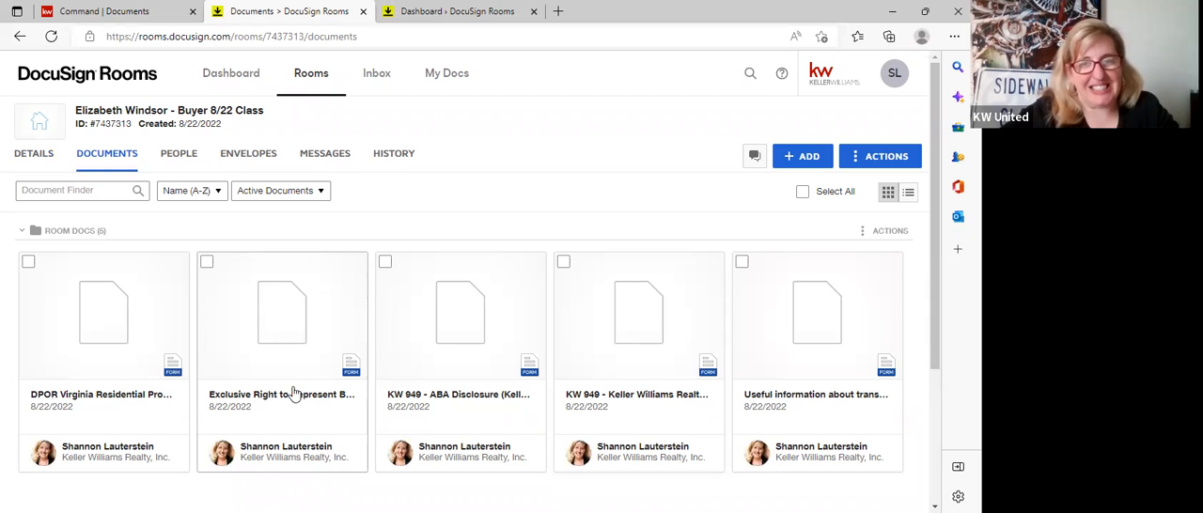
Compare the actions available for the Exclusive Right to Represent agreement with those for the KW 949 ABA Disclosure.
{"action": "right_click", "coordinate": [330, 320]}
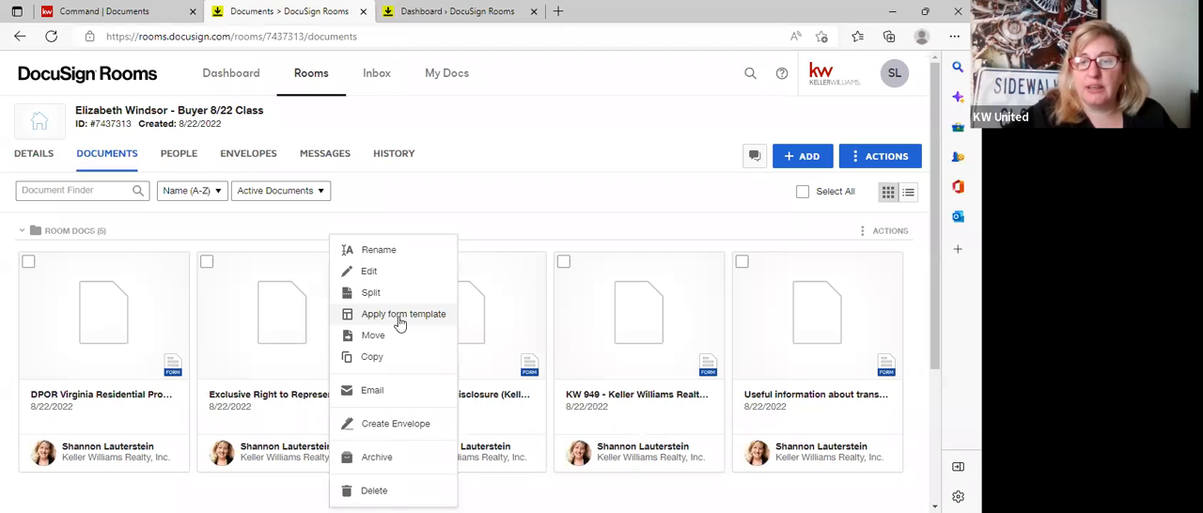
{"action": "left_click", "coordinate": [525, 305]}
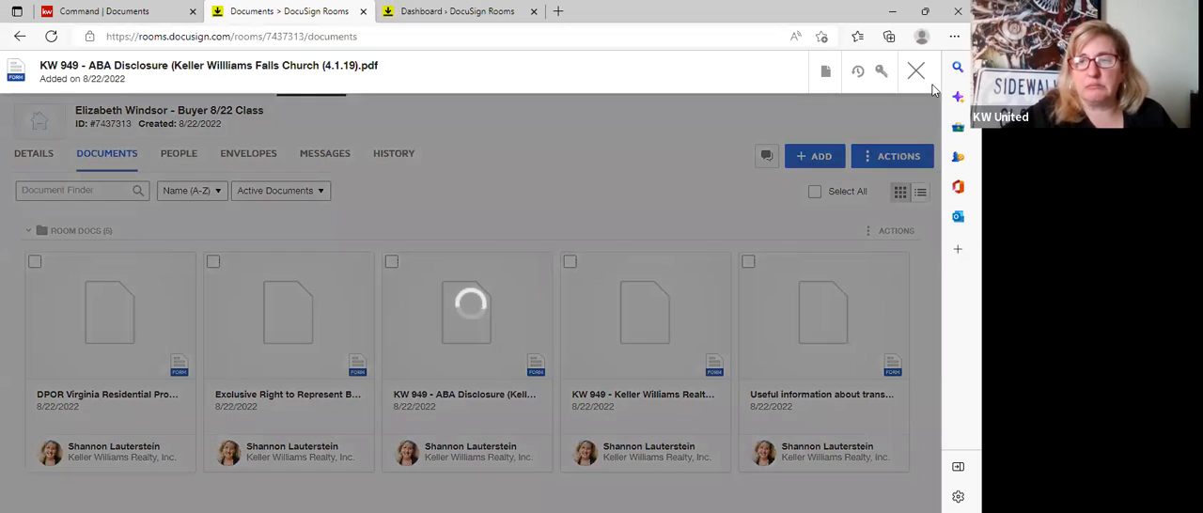
{"action": "left_click", "coordinate": [916, 71]}
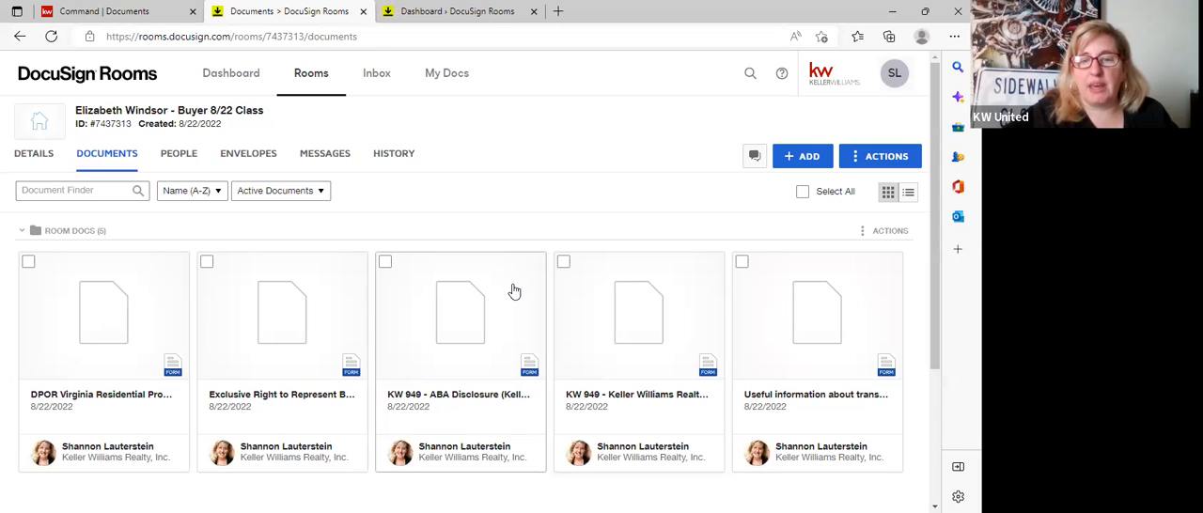
{"action": "right_click", "coordinate": [515, 292]}
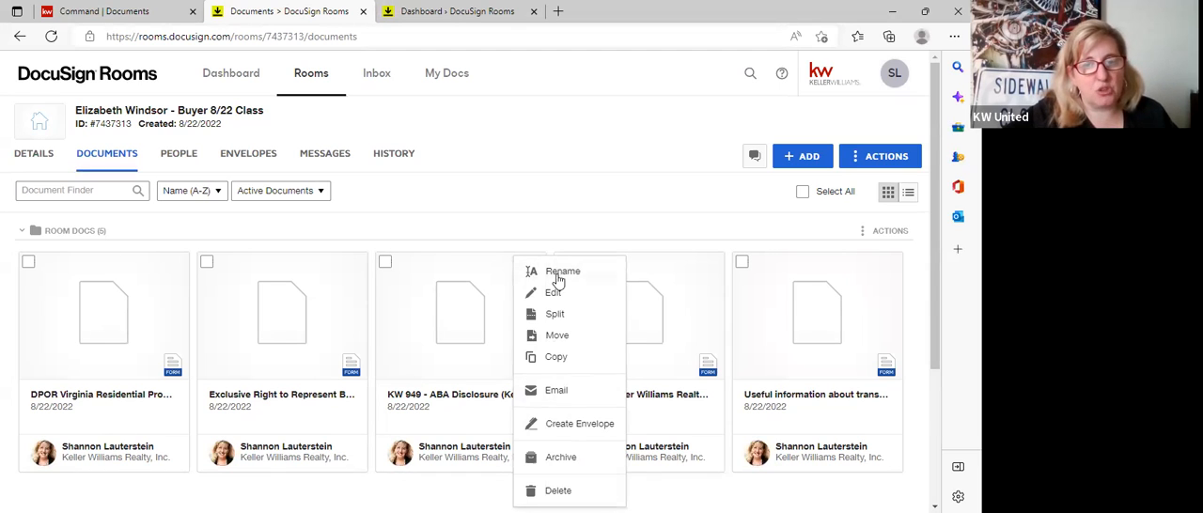
Apply the "Buyer Class 1/24" form template to the Exclusive Right to Represent agreement.
{"action": "right_click", "coordinate": [320, 280]}
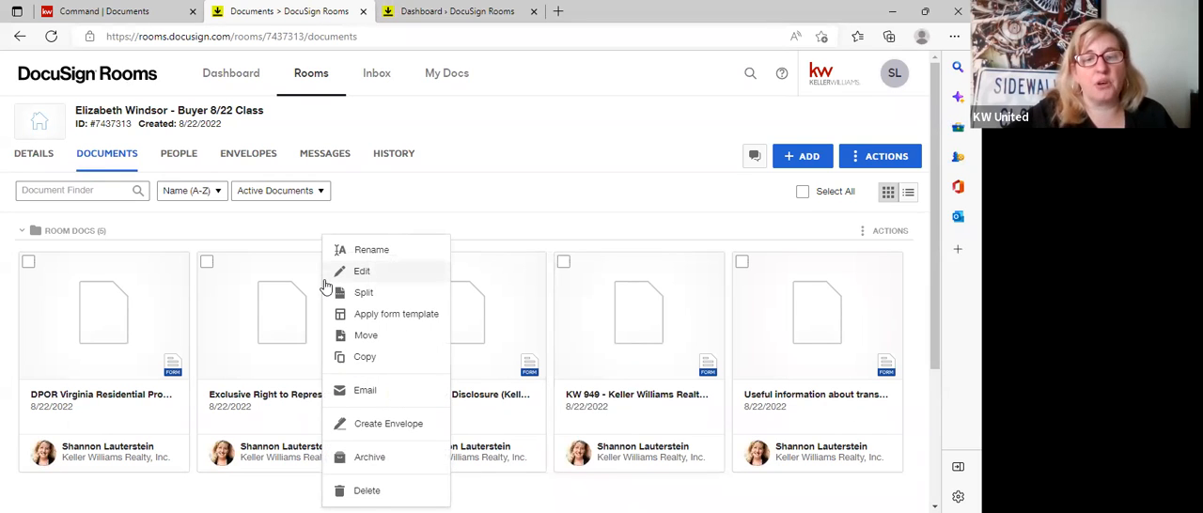
{"action": "left_click", "coordinate": [414, 320]}
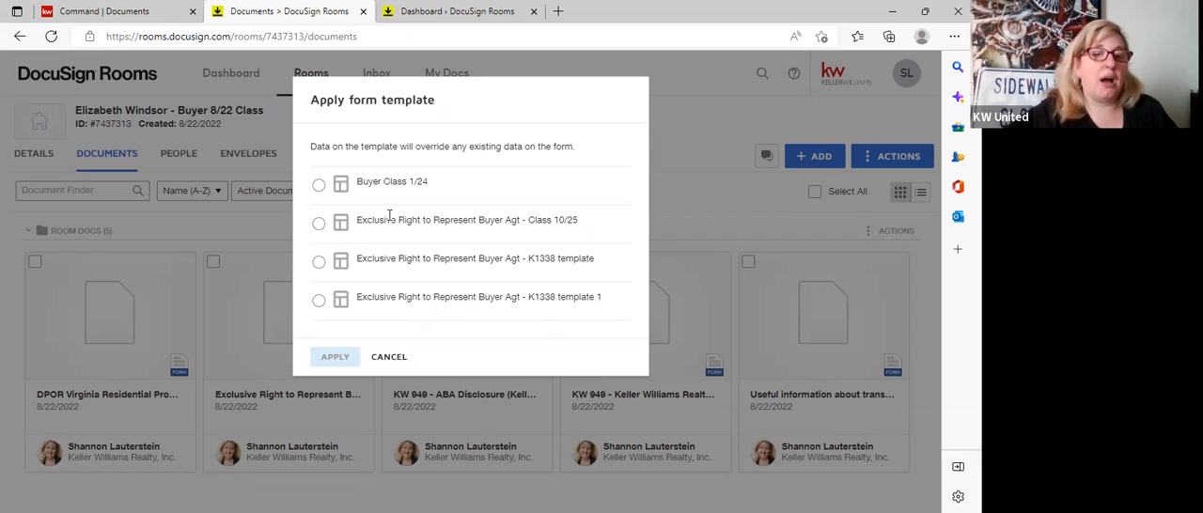
{"action": "left_click", "coordinate": [320, 187]}
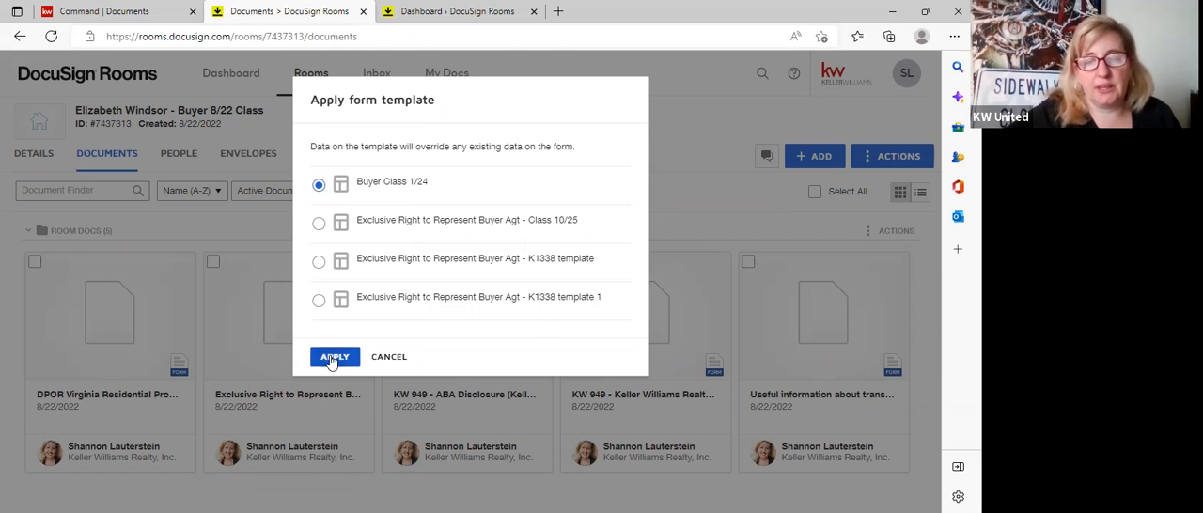
{"action": "left_click", "coordinate": [331, 361]}
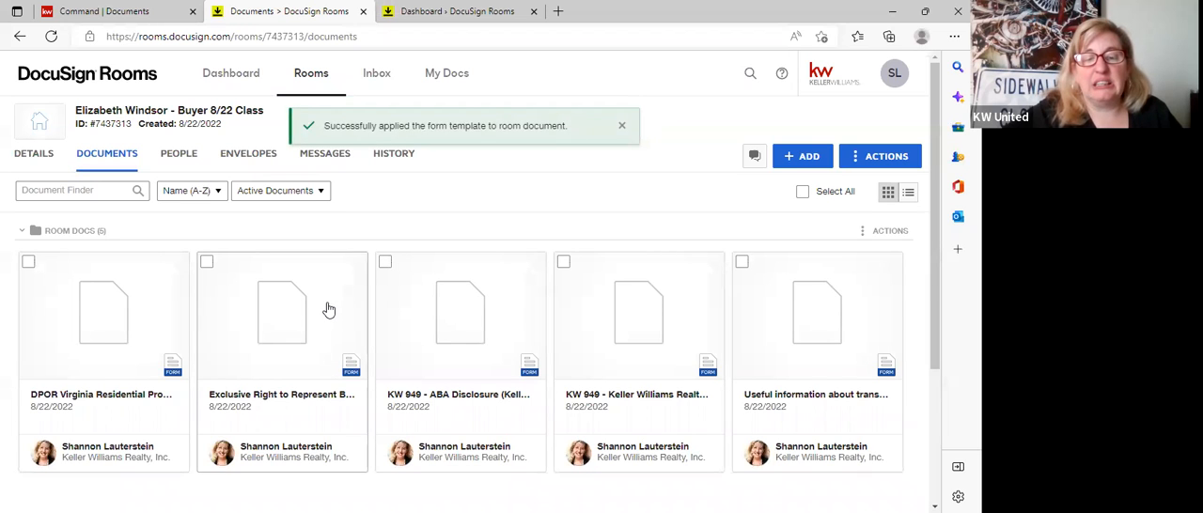
Reopen the Exclusive Right to Represent agreement and check the broker name and contact fields filled by the template.
{"action": "left_click", "coordinate": [328, 309]}
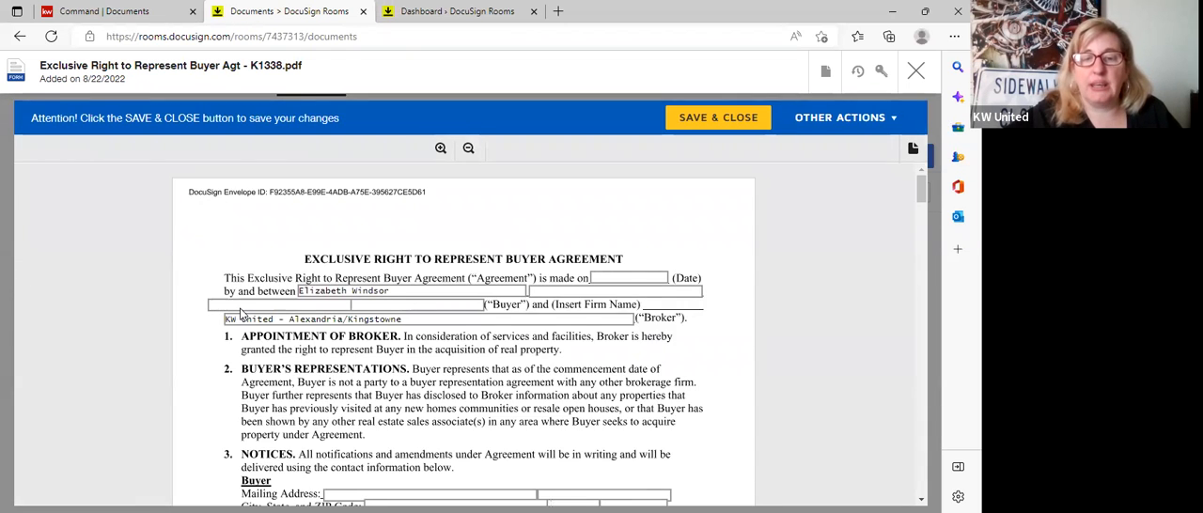
{"action": "scroll", "coordinate": [254, 338], "scroll_direction": "down", "scroll_amount": 3}
{"action": "scroll", "coordinate": [259, 352], "scroll_direction": "down", "scroll_amount": 2}
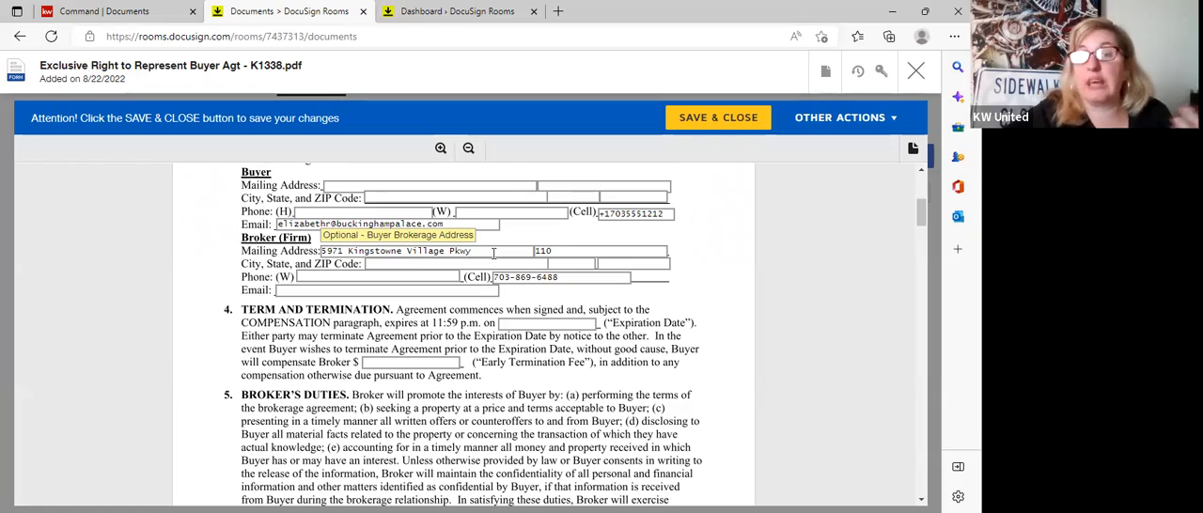
Review the rest of the agreement, including the designated and dual representation choices and the buyer agent and supervising broker contact sections.
{"action": "scroll", "coordinate": [420, 367], "scroll_direction": "down", "scroll_amount": 15}
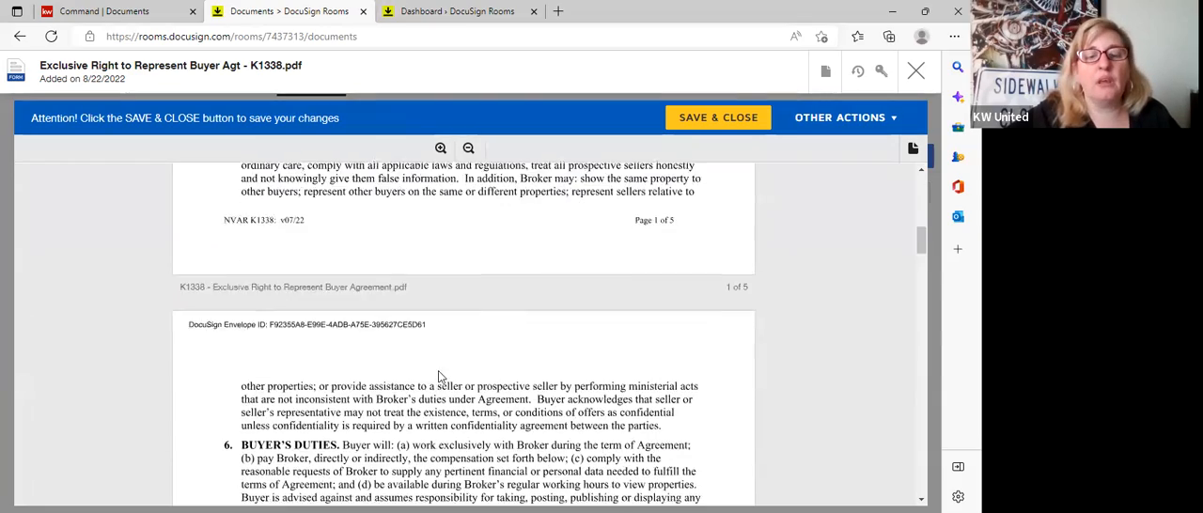
{"action": "scroll", "coordinate": [421, 367], "scroll_direction": "down", "scroll_amount": 10}
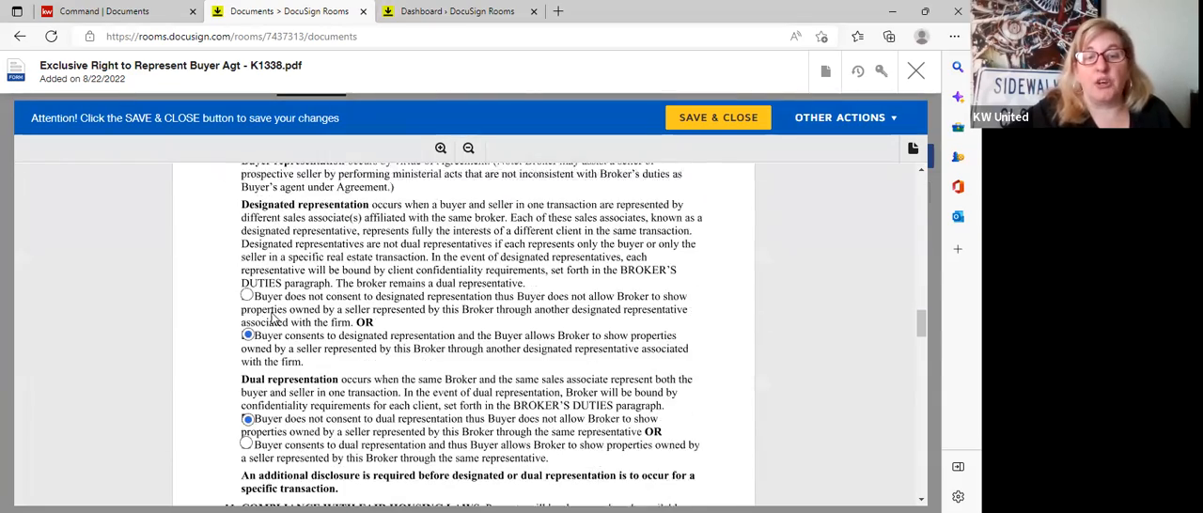
{"action": "scroll", "coordinate": [278, 335], "scroll_direction": "down", "scroll_amount": 10}
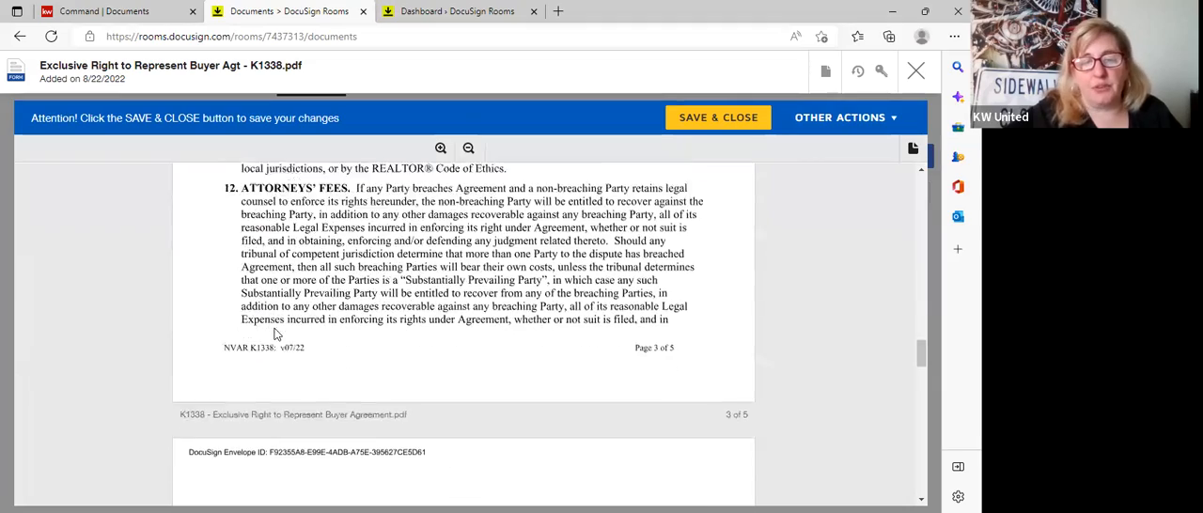
{"action": "scroll", "coordinate": [278, 334], "scroll_direction": "down", "scroll_amount": 10}
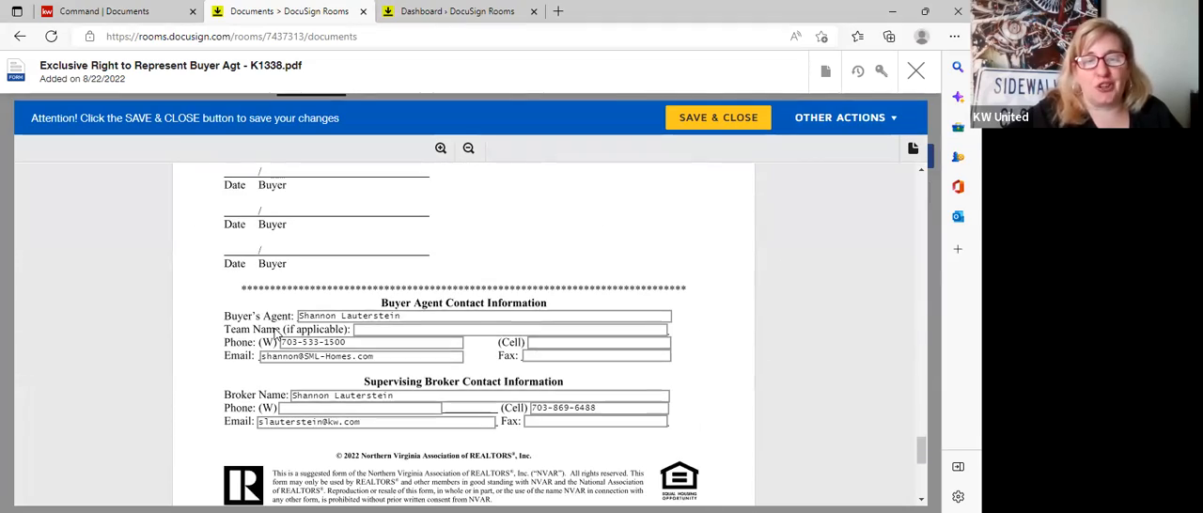
{"action": "scroll", "coordinate": [414, 403], "scroll_direction": "down", "scroll_amount": 2}
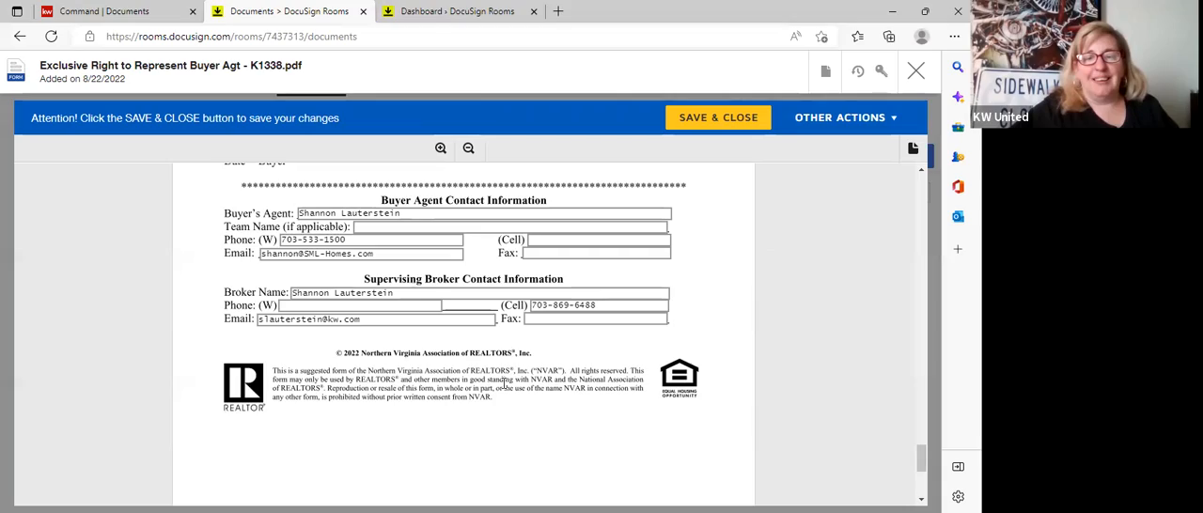
{"action": "scroll", "coordinate": [463, 406], "scroll_direction": "up", "scroll_amount": 6}
{"action": "scroll", "coordinate": [462, 412], "scroll_direction": "up", "scroll_amount": 15}
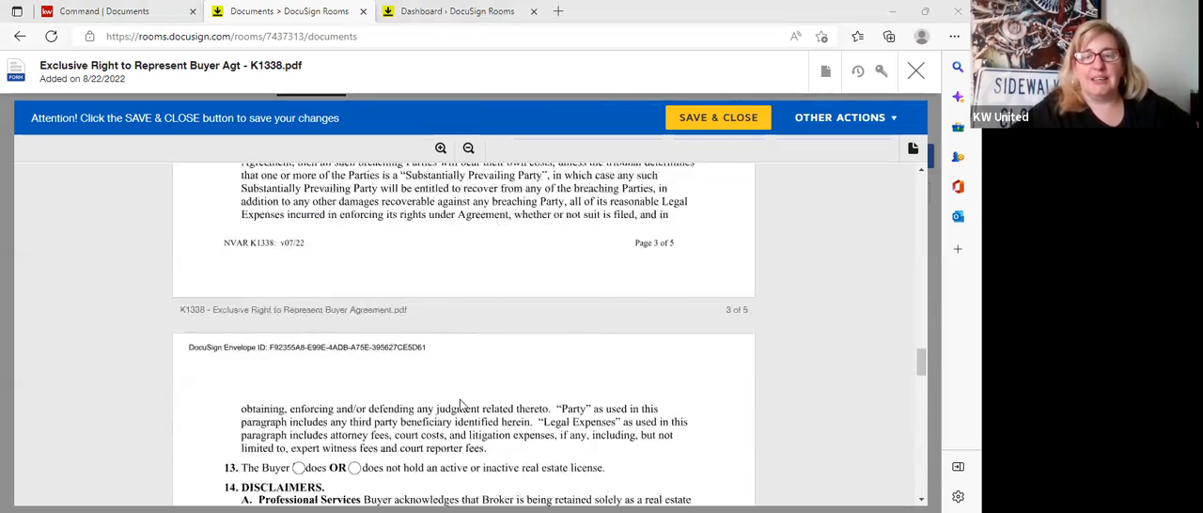
{"action": "scroll", "coordinate": [459, 388], "scroll_direction": "up", "scroll_amount": 8}
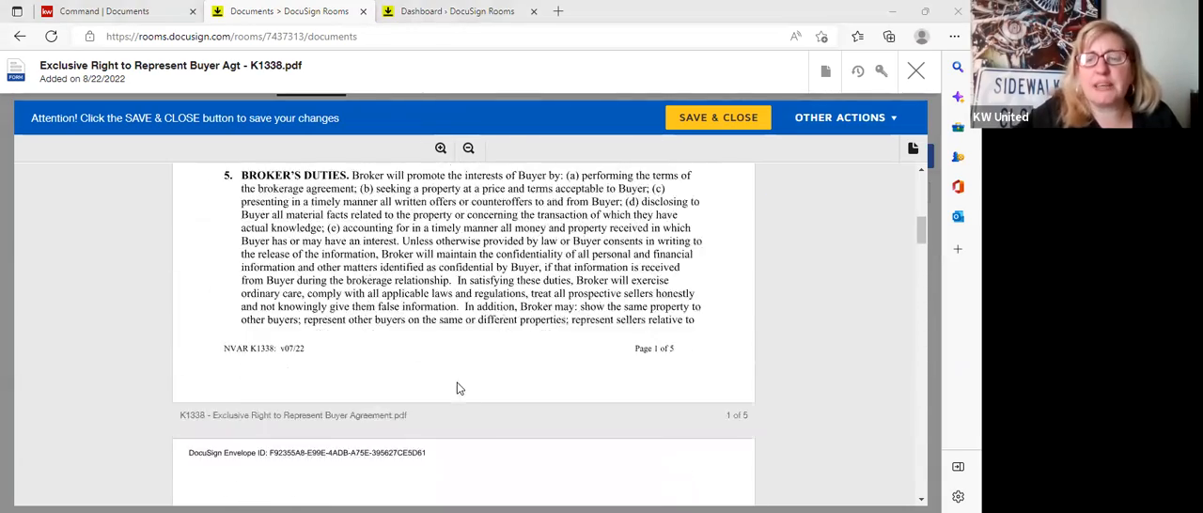
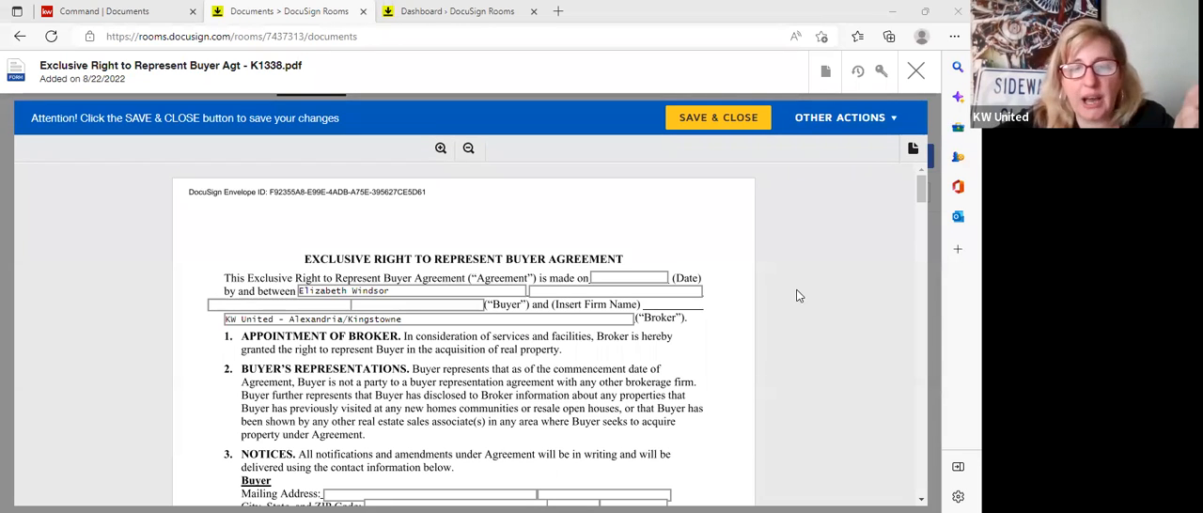
Save and close the Exclusive Right to Represent agreement and open the KW 949 ABA Disclosure form.
{"action": "left_click", "coordinate": [749, 120]}
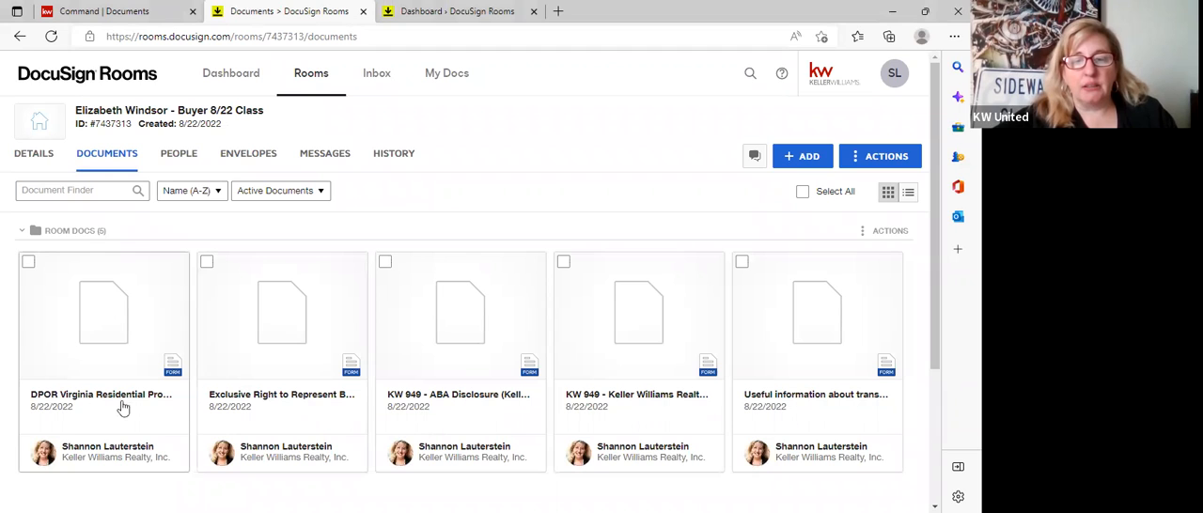
{"action": "left_click", "coordinate": [484, 372]}
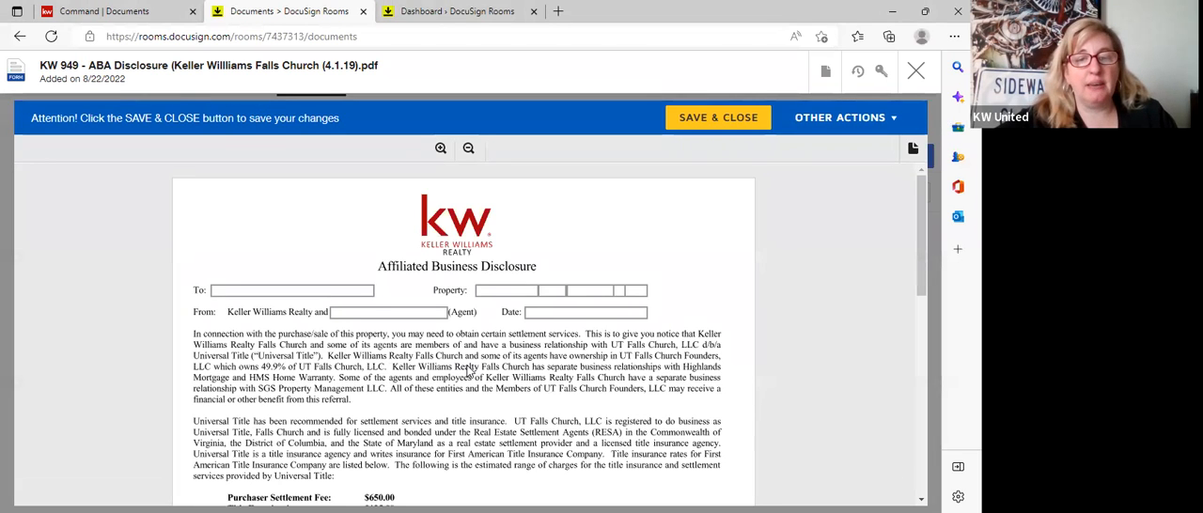
Fill the To field of the Affiliated Business Disclosure with the buyer's saved name.
{"action": "left_click", "coordinate": [251, 290]}
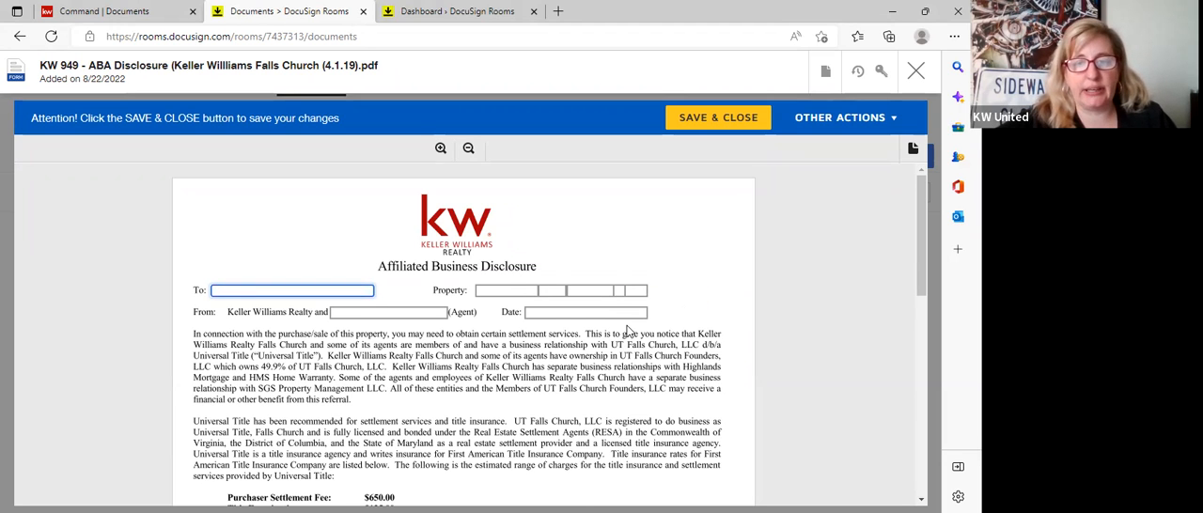
{"action": "scroll", "coordinate": [629, 330], "scroll_direction": "down", "scroll_amount": 1}
{"action": "scroll", "coordinate": [629, 330], "scroll_direction": "up", "scroll_amount": 1}
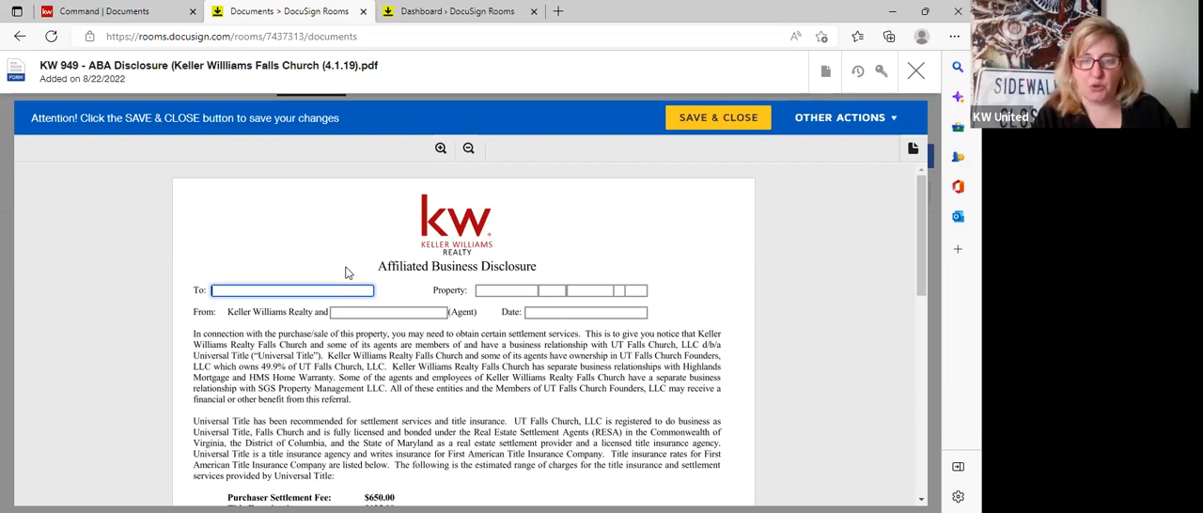
{"action": "type", "text": "eLIZA"}
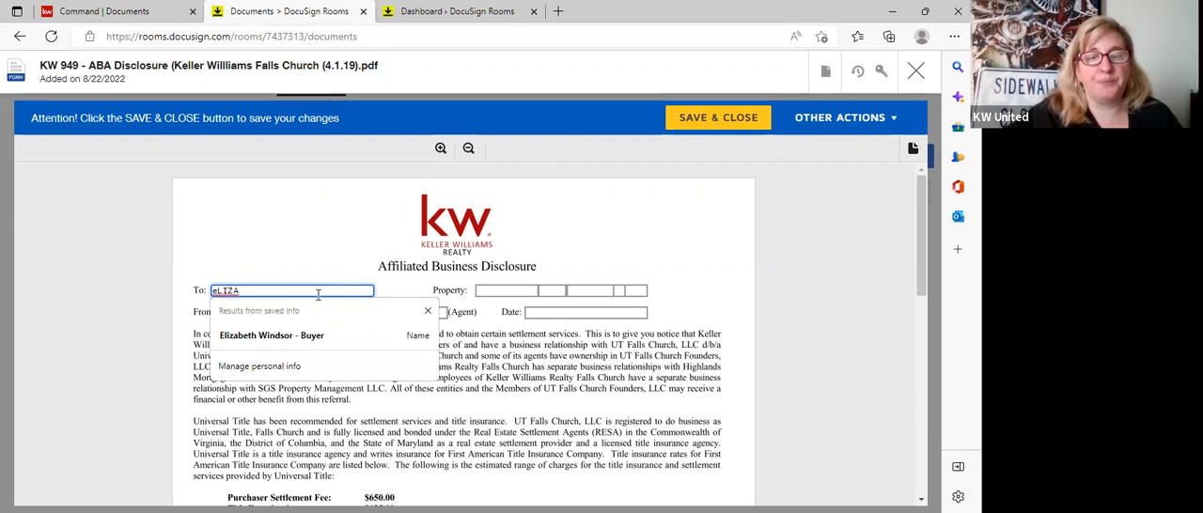
{"action": "left_click", "coordinate": [301, 336]}
{"action": "left_click", "coordinate": [358, 286]}
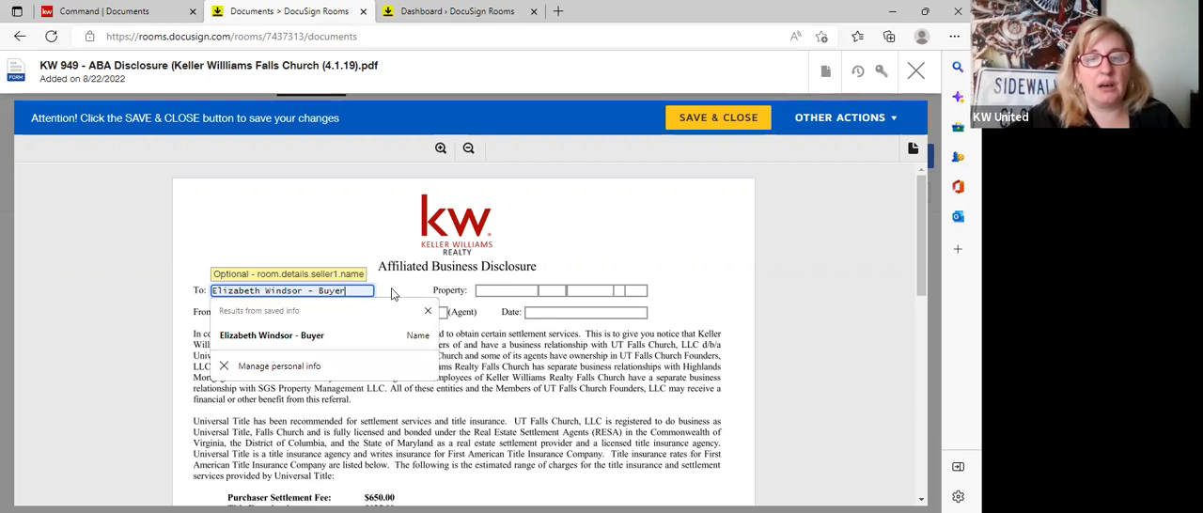
{"action": "left_click", "coordinate": [367, 231]}
Enter the agent's name in the disclosure's Agent field, and save and close the form to return to the room documents.
{"action": "left_click", "coordinate": [383, 311]}
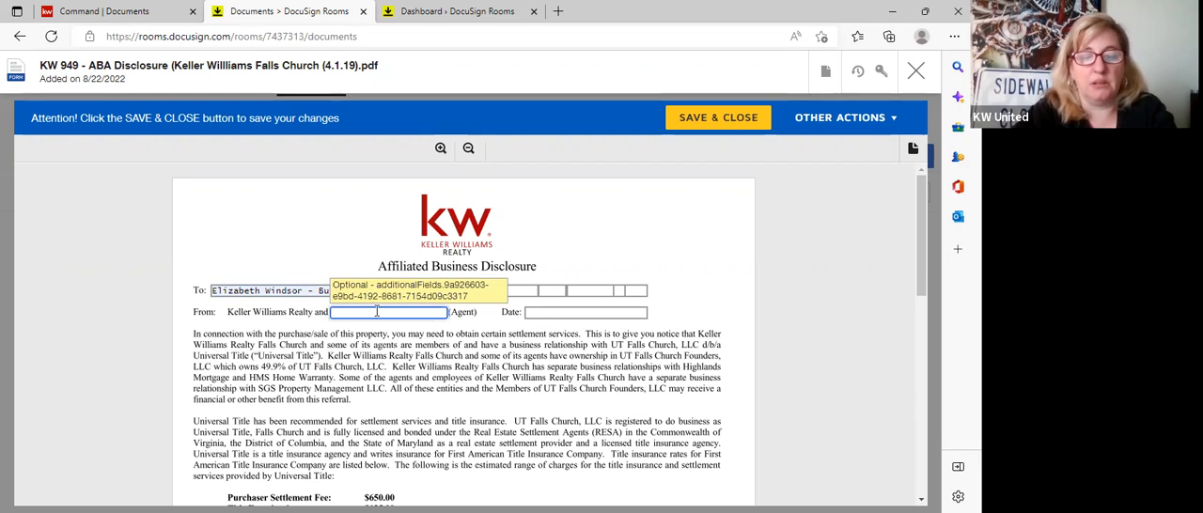
{"action": "type", "text": "sHANNON"}
{"action": "key", "text": "BackSpace"}
{"action": "key", "text": "BackSpace"}
{"action": "key", "text": "BackSpace"}
{"action": "key", "text": "BackSpace"}
{"action": "key", "text": "BackSpace"}
{"action": "key", "text": "BackSpace"}
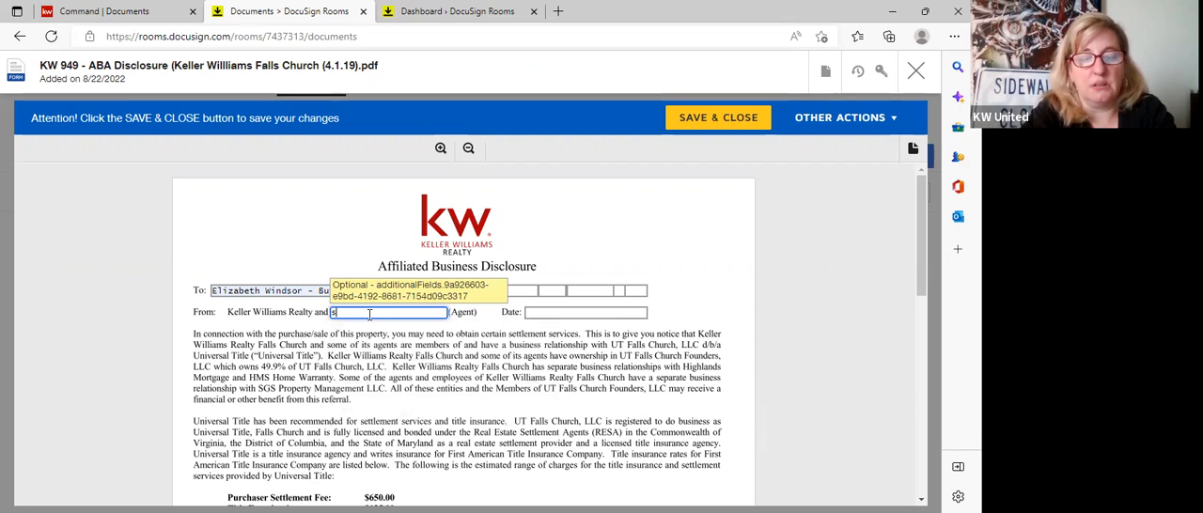
{"action": "type", "text": "hann"}
{"action": "key", "text": "BackSpace"}
{"action": "key", "text": "BackSpace"}
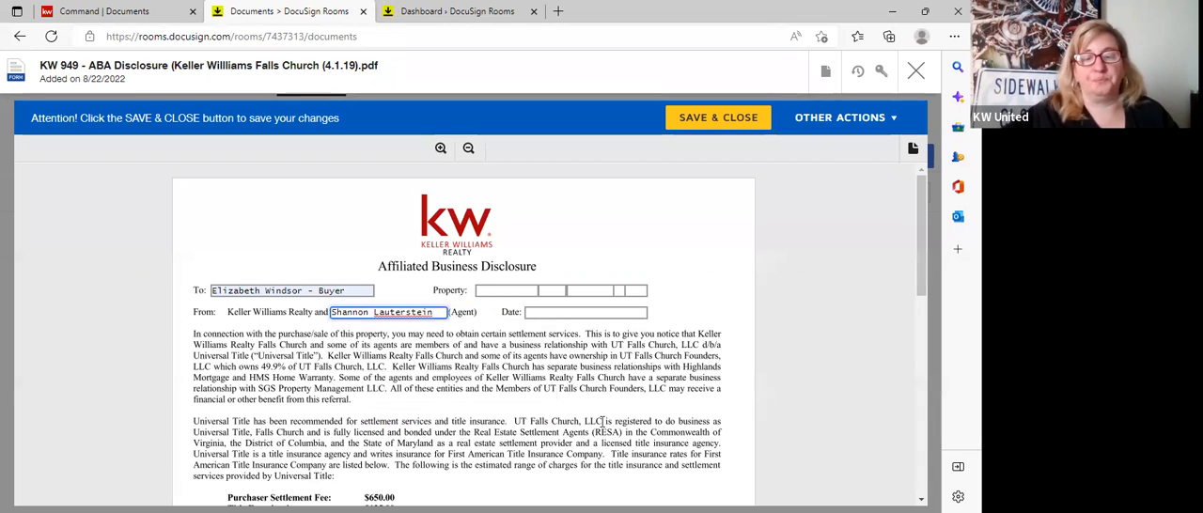
{"action": "scroll", "coordinate": [603, 421], "scroll_direction": "down", "scroll_amount": 10}
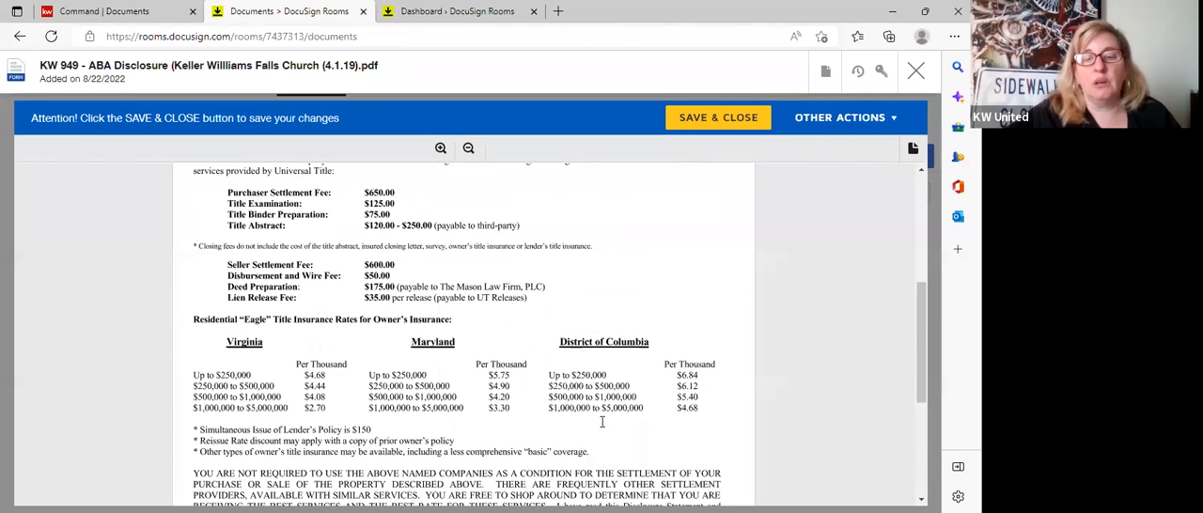
{"action": "left_click", "coordinate": [722, 119]}
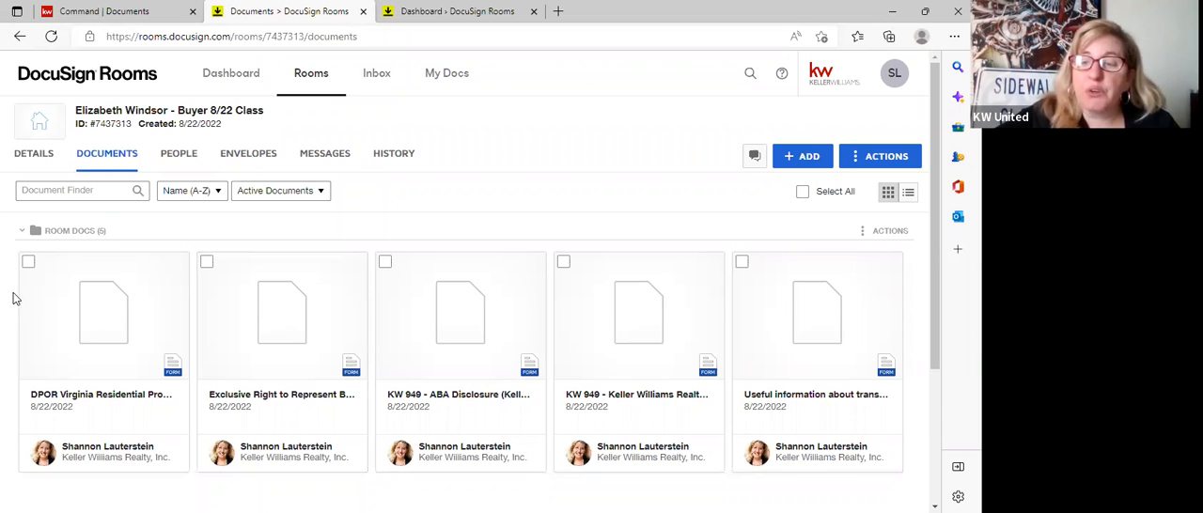
{"action": "left_click", "coordinate": [178, 268]}
{"action": "left_click", "coordinate": [915, 70]}
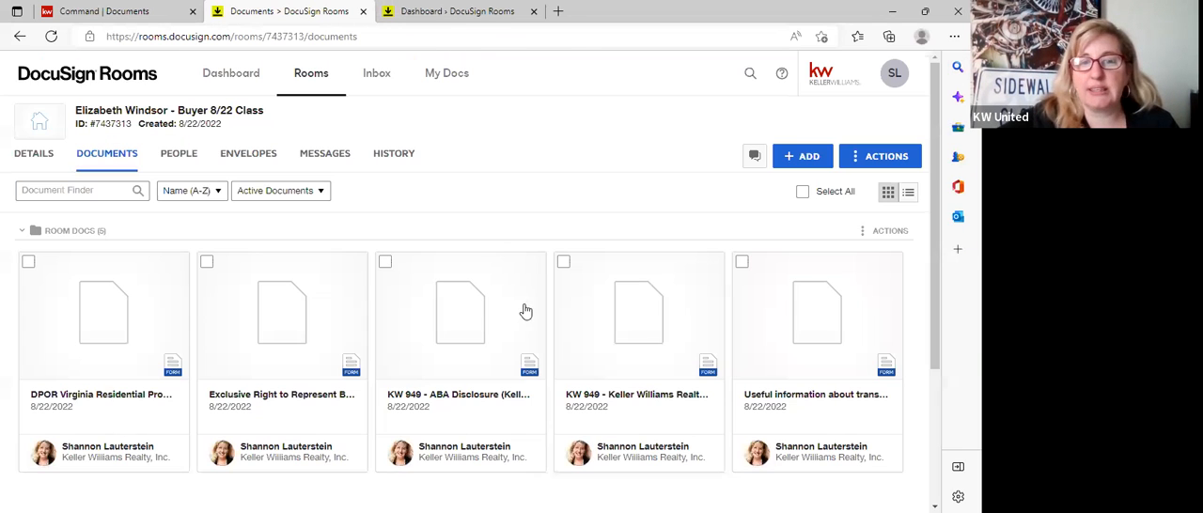
Select all five room documents and create a DocuSign signing envelope from them.
{"action": "left_click", "coordinate": [28, 263]}
{"action": "left_click", "coordinate": [207, 263]}
{"action": "left_click", "coordinate": [385, 263]}
{"action": "left_click", "coordinate": [564, 263]}
{"action": "left_click", "coordinate": [743, 264]}
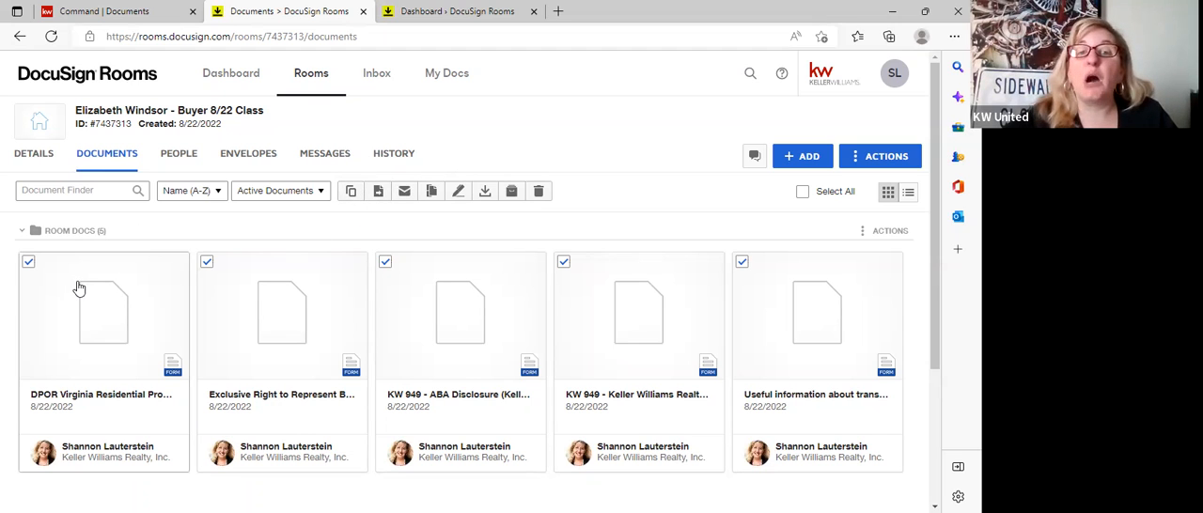
{"action": "left_click", "coordinate": [458, 194]}
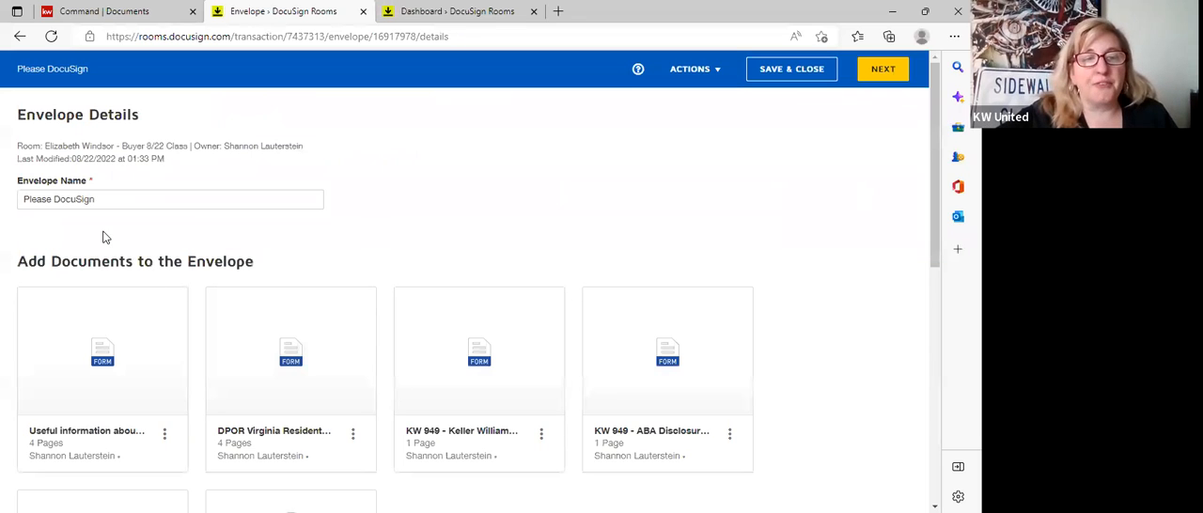
Name the envelope "Buyer Agency Docs" and move the Exclusive Right to Represent agreement to the front of its documents.
{"action": "left_click_drag", "start_coordinate": [136, 199], "coordinate": [4, 203]}
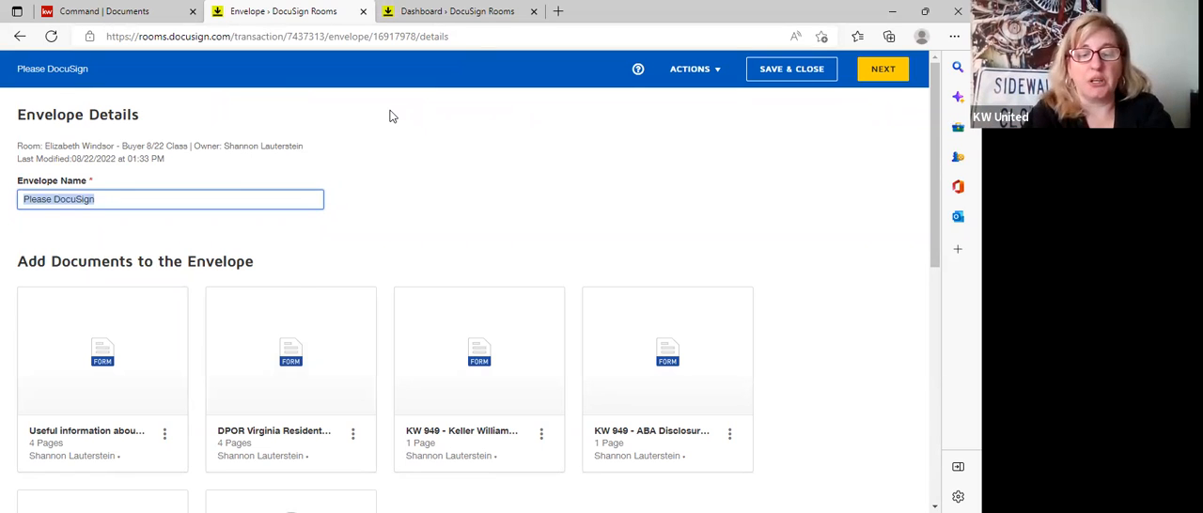
{"action": "type", "text": "Buy"}
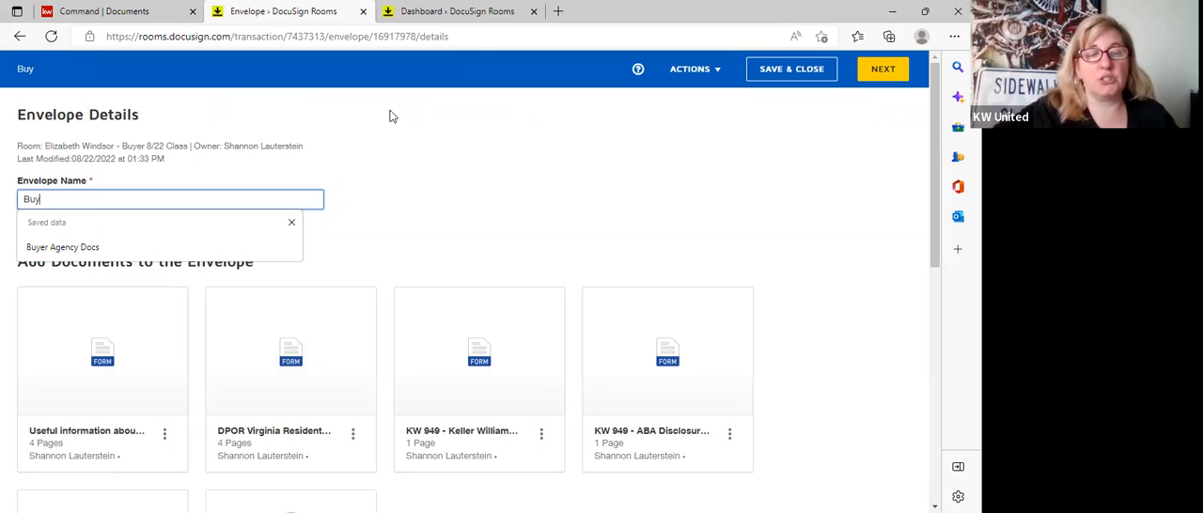
{"action": "left_click", "coordinate": [97, 252]}
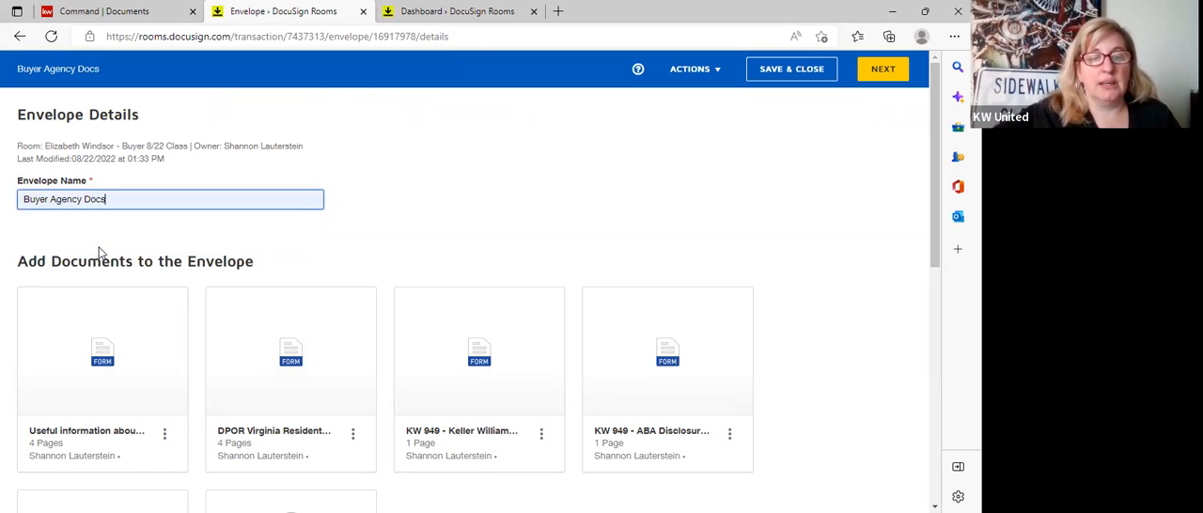
{"action": "scroll", "coordinate": [428, 209], "scroll_direction": "down", "scroll_amount": 1}
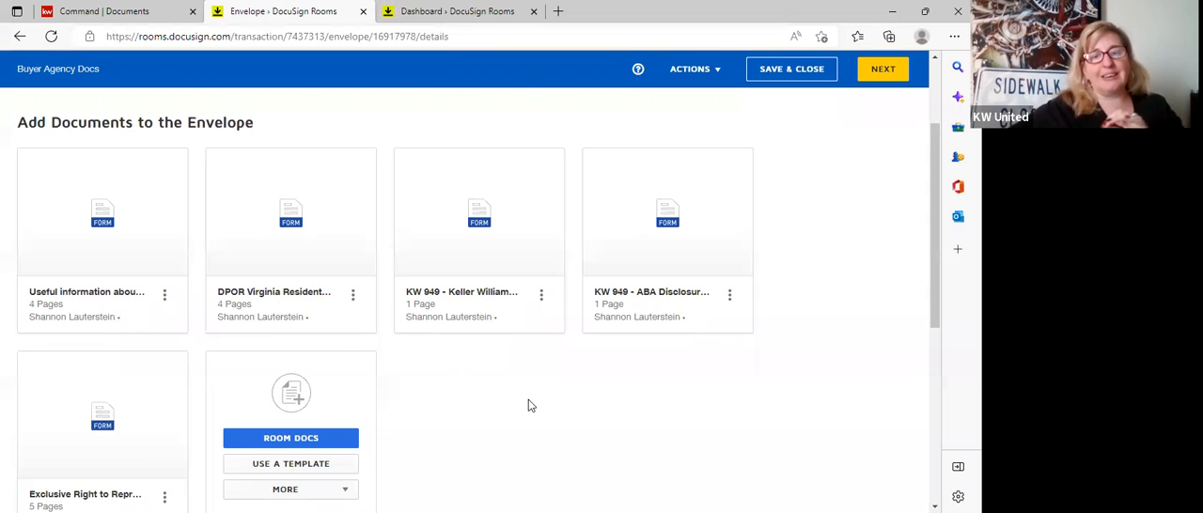
{"action": "left_click_drag", "start_coordinate": [162, 374], "coordinate": [156, 184]}
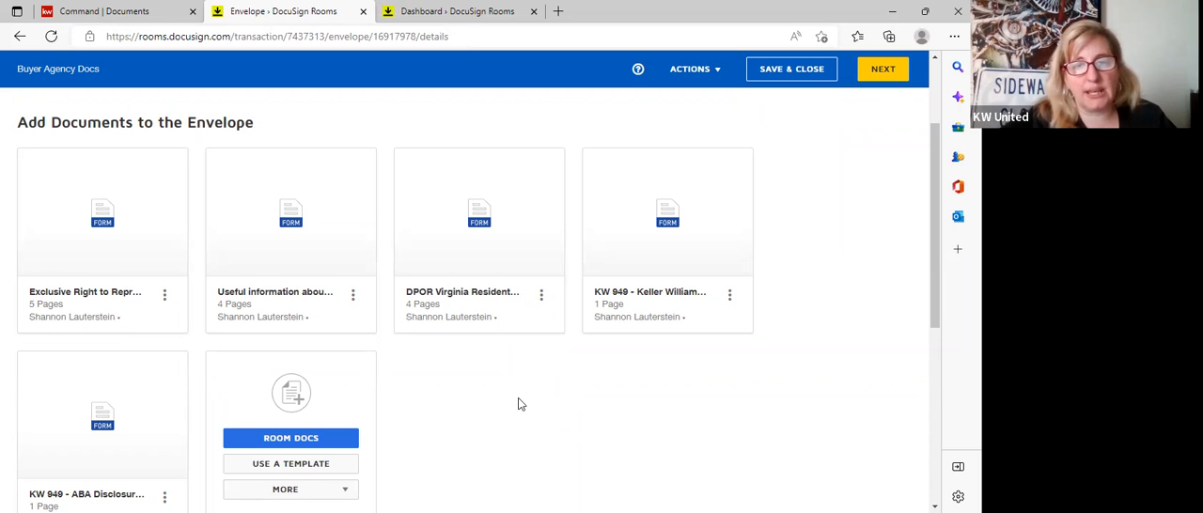
Choose the pre-tagged Buyer One role as an envelope recipient and assign it to the buyer contact that has an e-mail address.
{"action": "scroll", "coordinate": [521, 404], "scroll_direction": "down", "scroll_amount": 1}
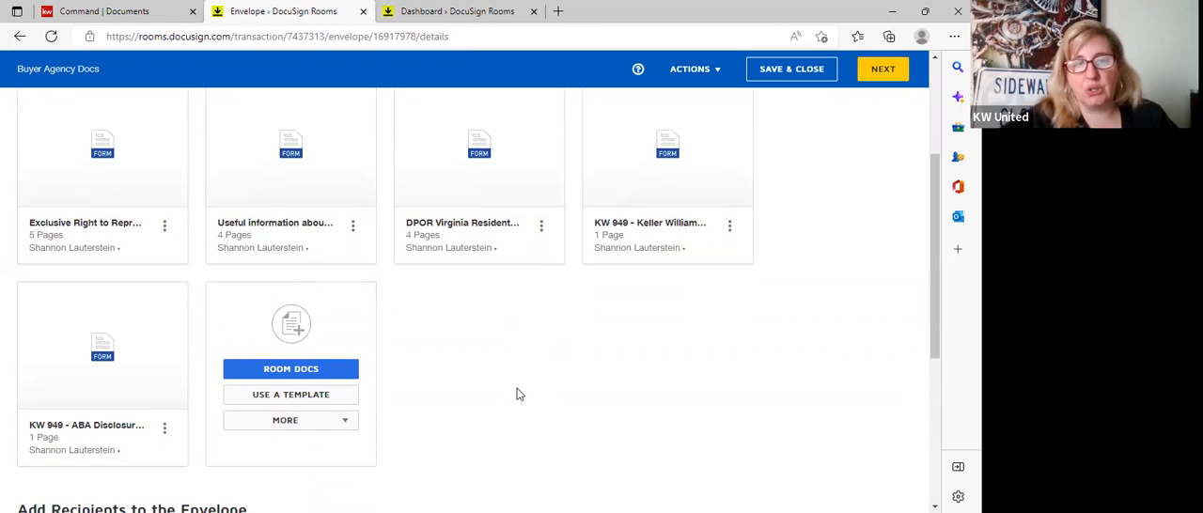
{"action": "scroll", "coordinate": [517, 395], "scroll_direction": "down", "scroll_amount": 3}
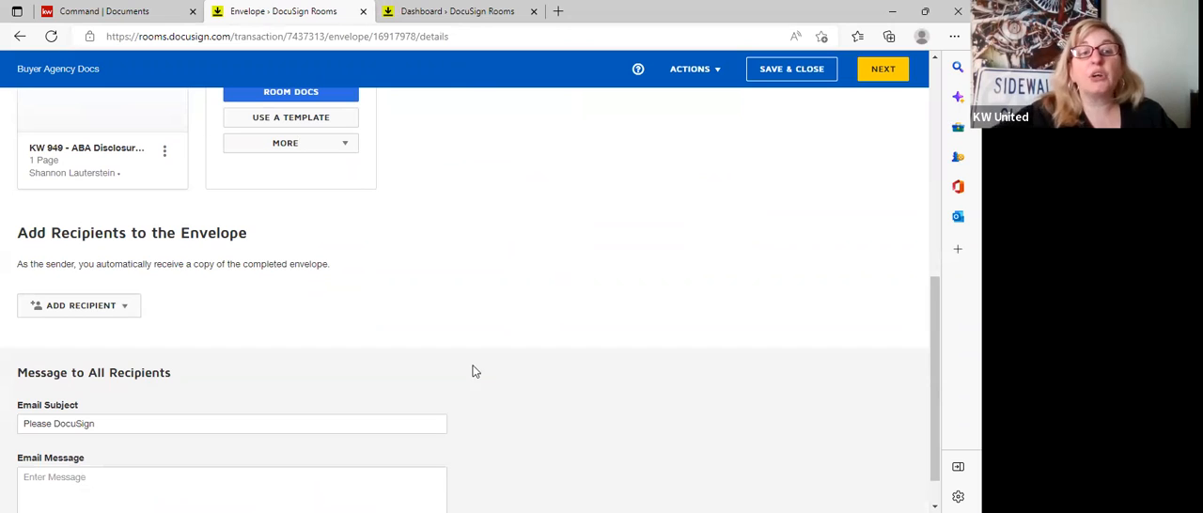
{"action": "left_click", "coordinate": [127, 307]}
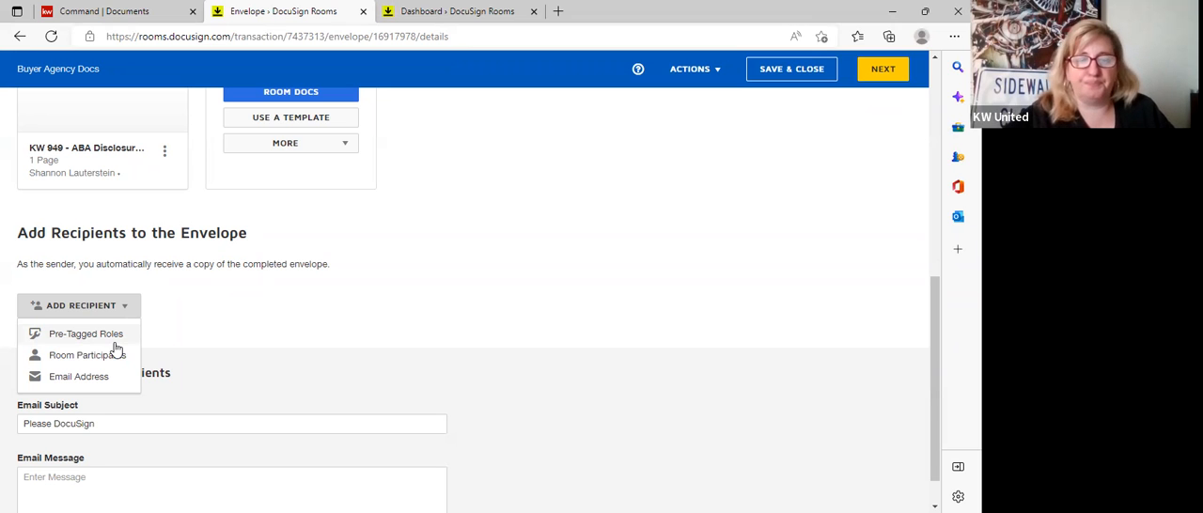
{"action": "left_click", "coordinate": [107, 336]}
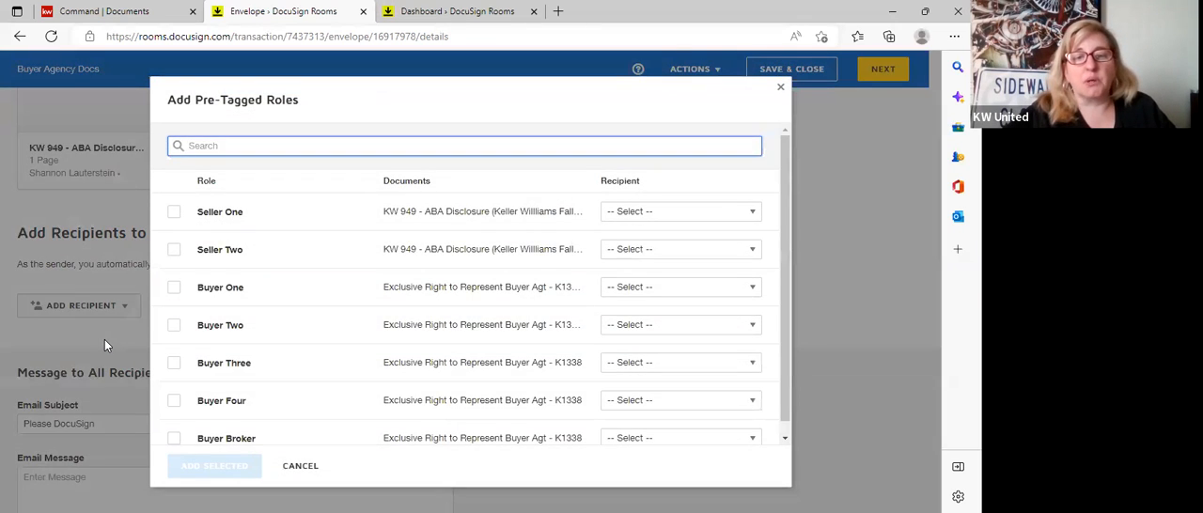
{"action": "left_click", "coordinate": [173, 288]}
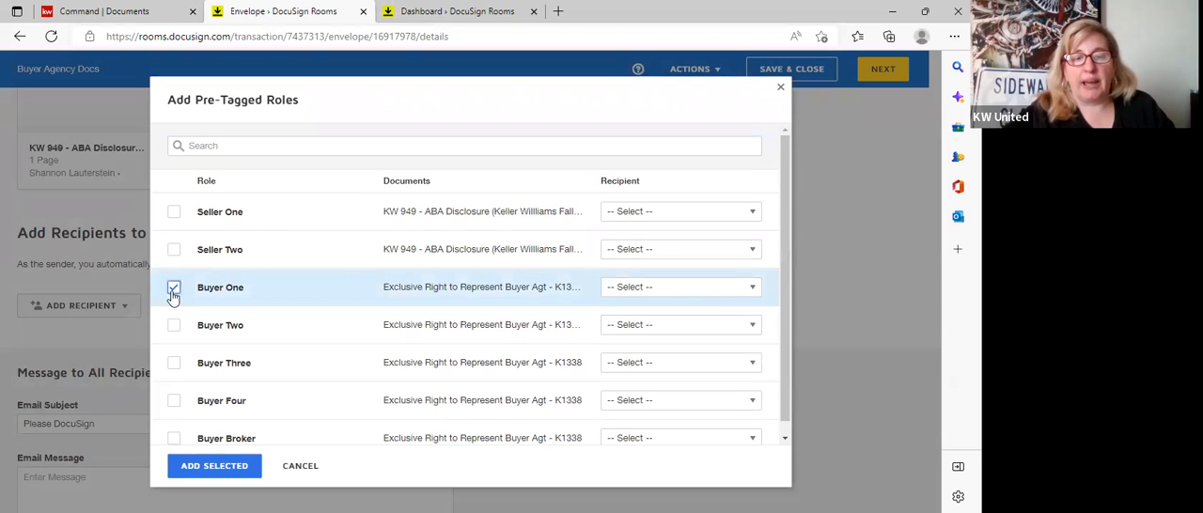
{"action": "left_click", "coordinate": [677, 287]}
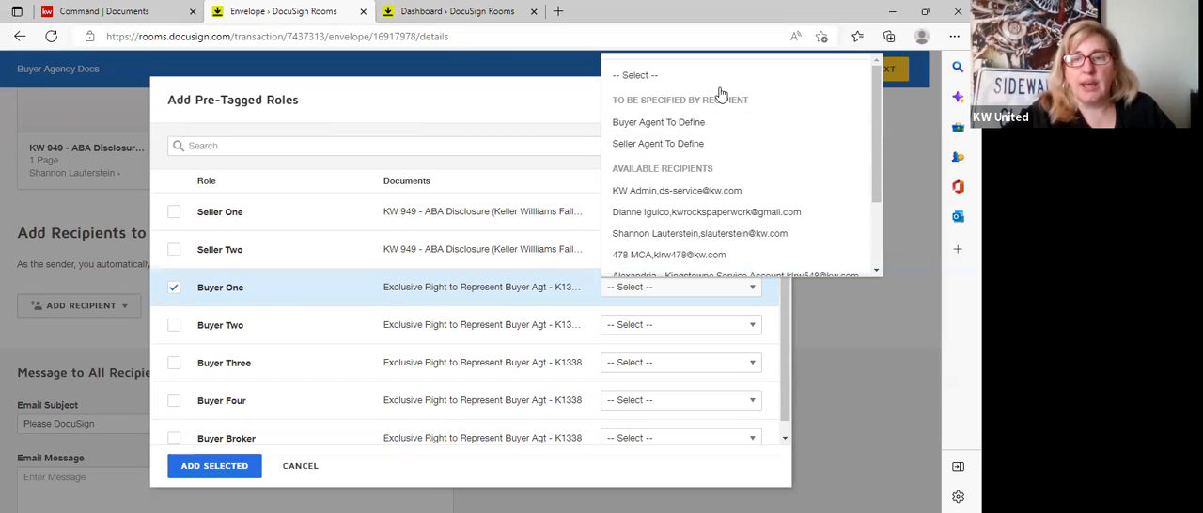
{"action": "scroll", "coordinate": [799, 193], "scroll_direction": "down", "scroll_amount": 1}
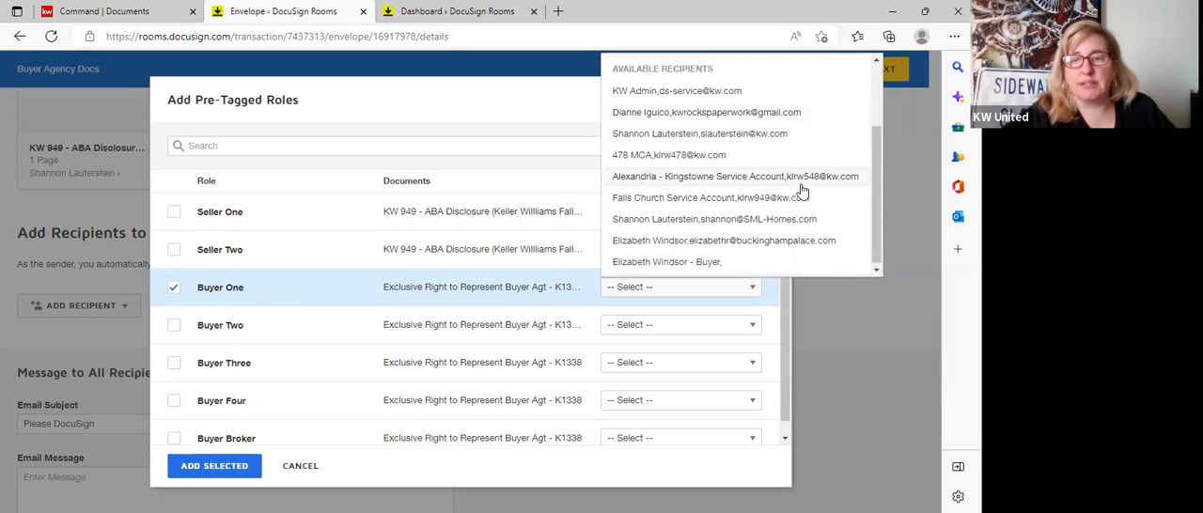
{"action": "left_click", "coordinate": [762, 248]}
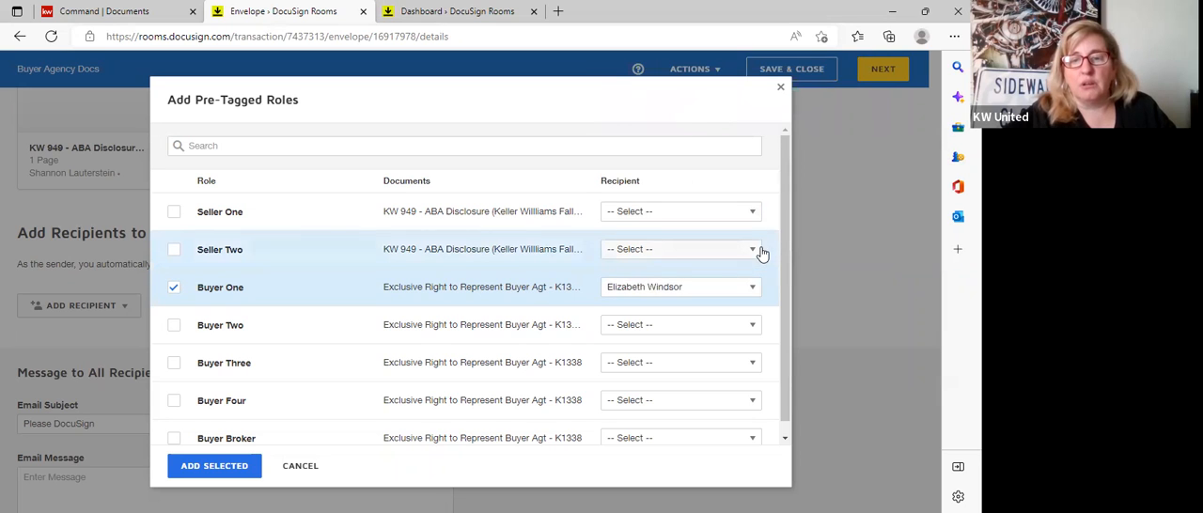
Include the Buyer Broker role without assigning a recipient, and add both selected roles to the envelope.
{"action": "scroll", "coordinate": [325, 374], "scroll_direction": "down", "scroll_amount": 1}
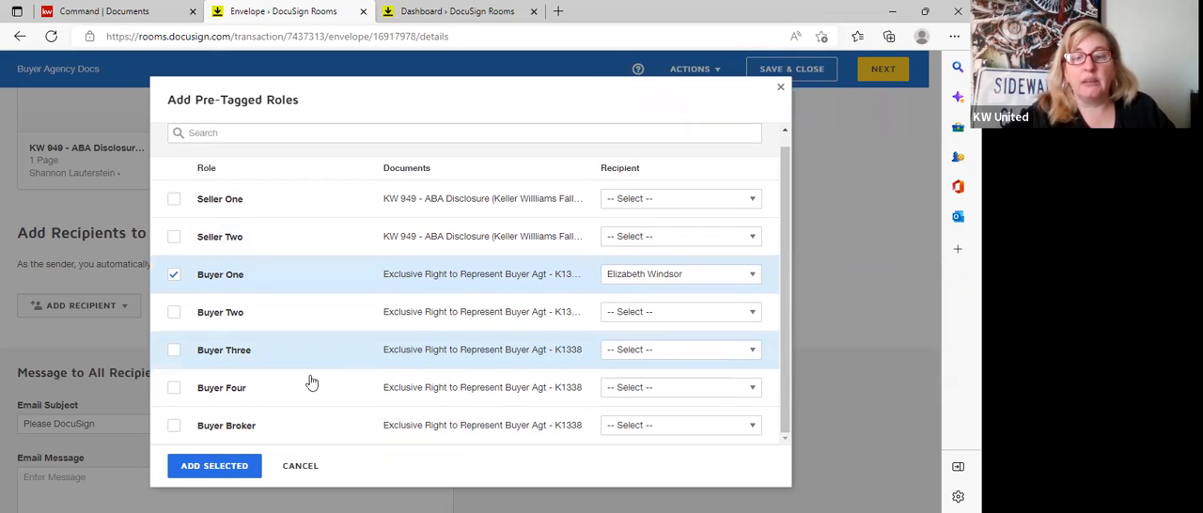
{"action": "left_click", "coordinate": [175, 428]}
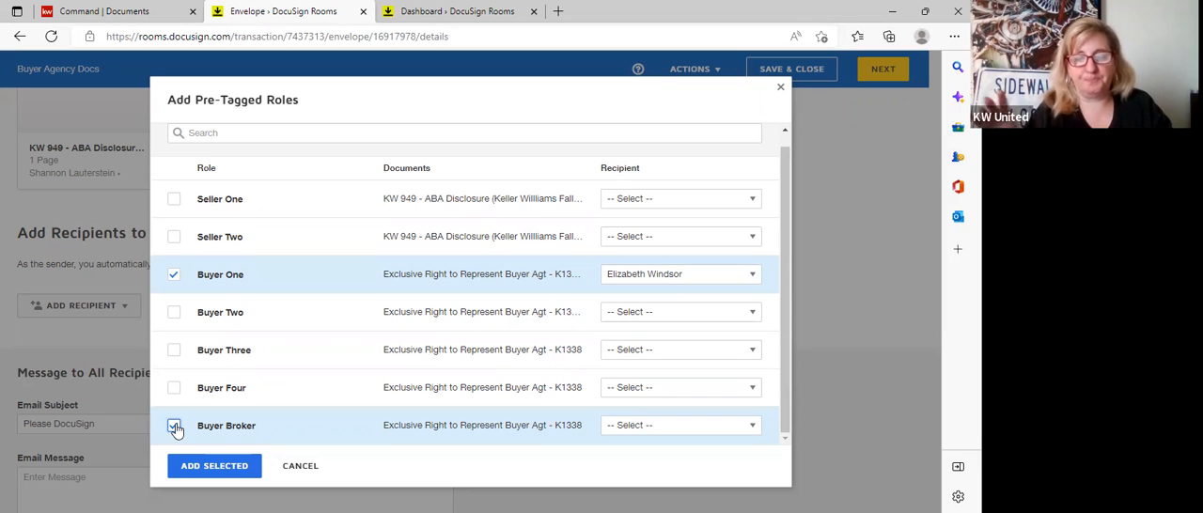
{"action": "left_click", "coordinate": [175, 428]}
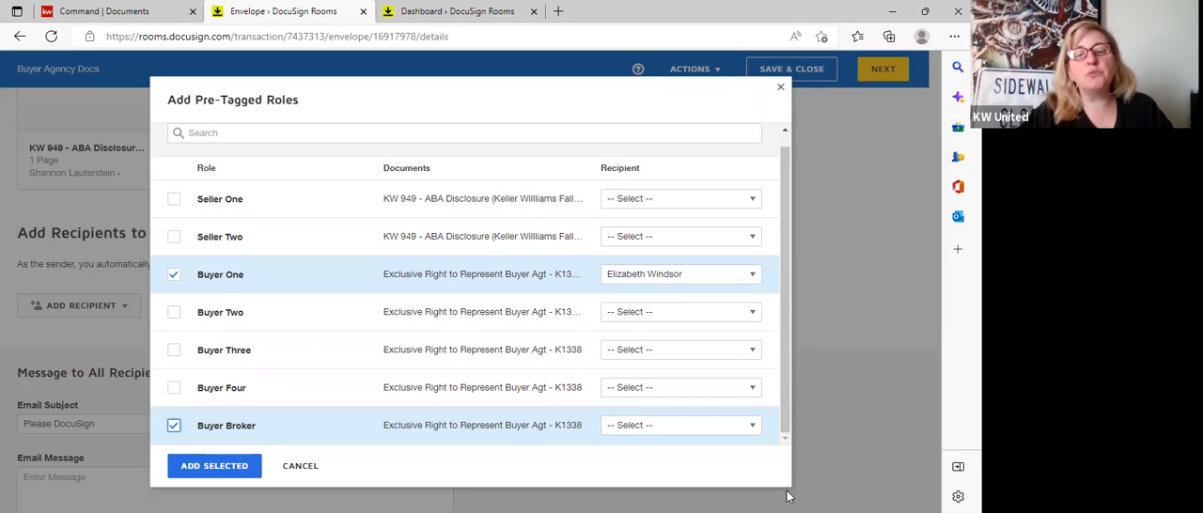
{"action": "left_click", "coordinate": [753, 429]}
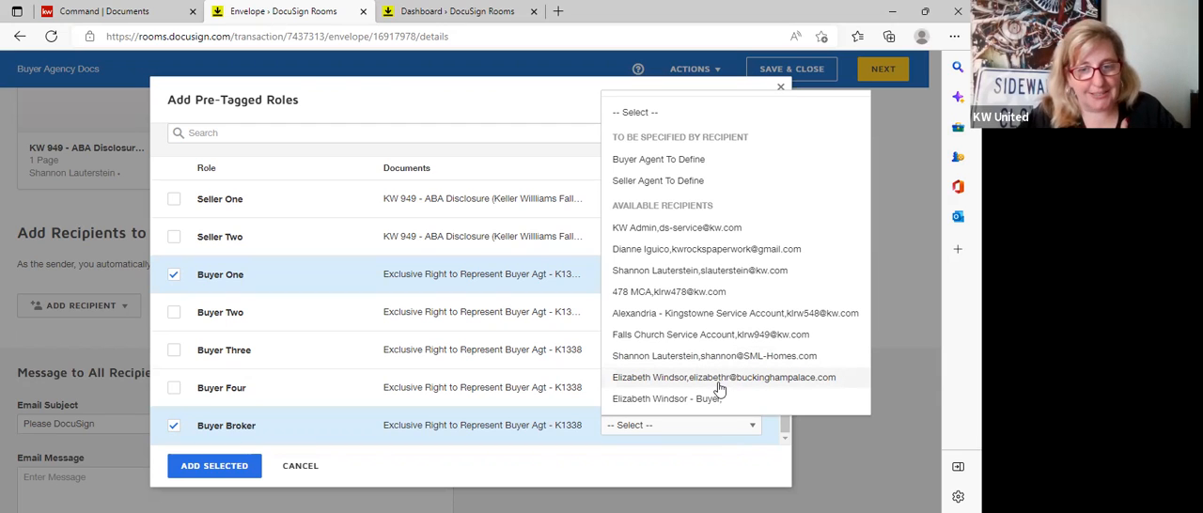
{"action": "left_click", "coordinate": [710, 477]}
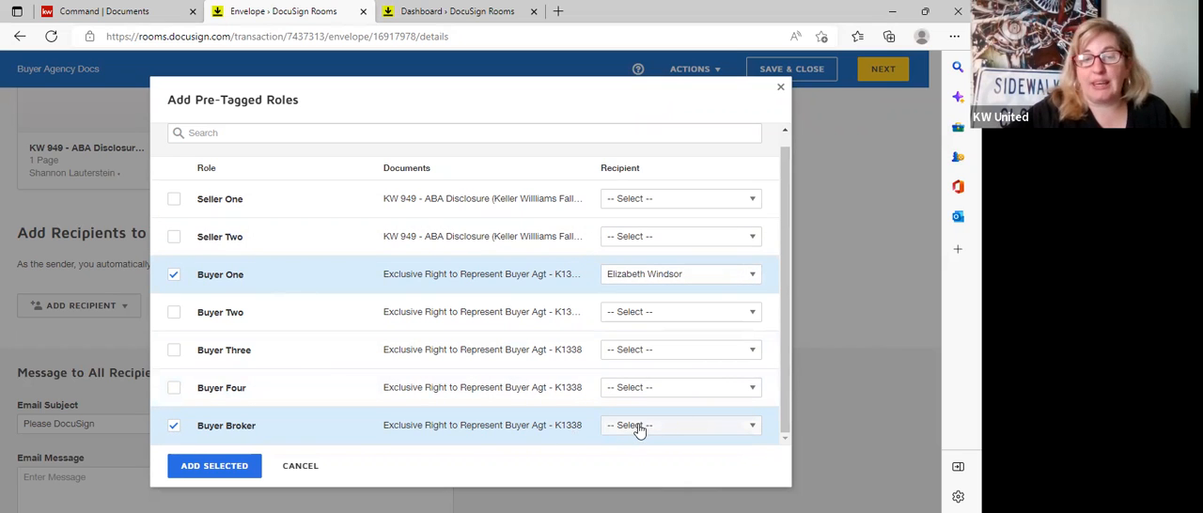
{"action": "left_click", "coordinate": [209, 466]}
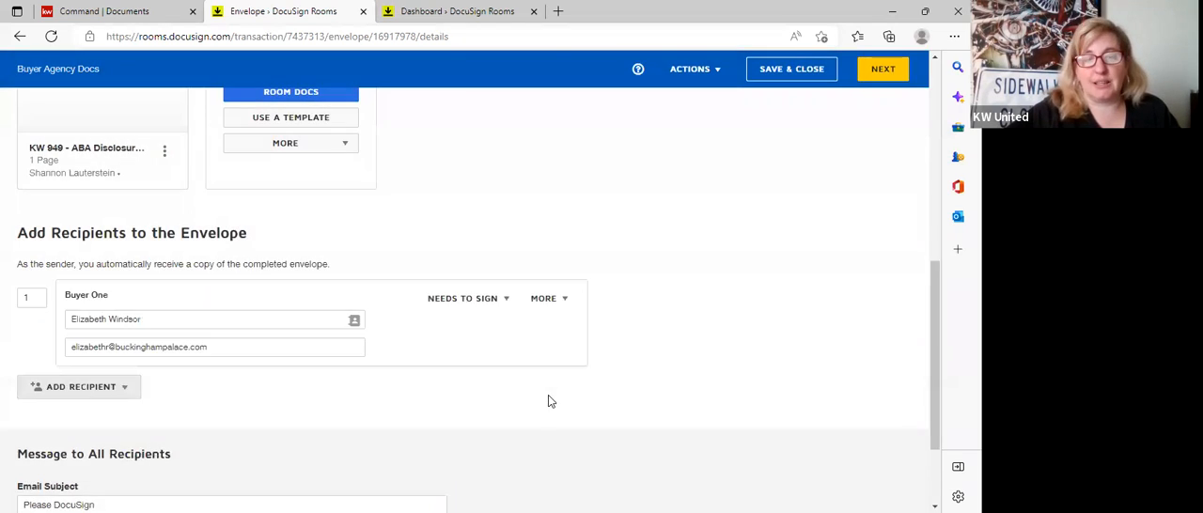
Examine the recipient action options available for Buyer One without changing the Needs to Sign setting.
{"action": "scroll", "coordinate": [630, 358], "scroll_direction": "down", "scroll_amount": 1}
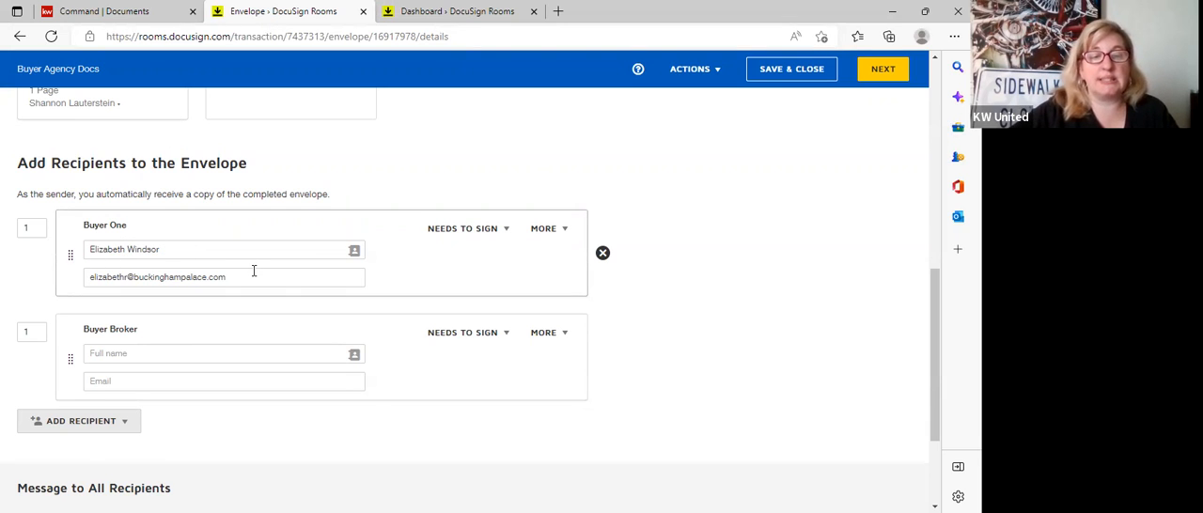
{"action": "left_click", "coordinate": [507, 230]}
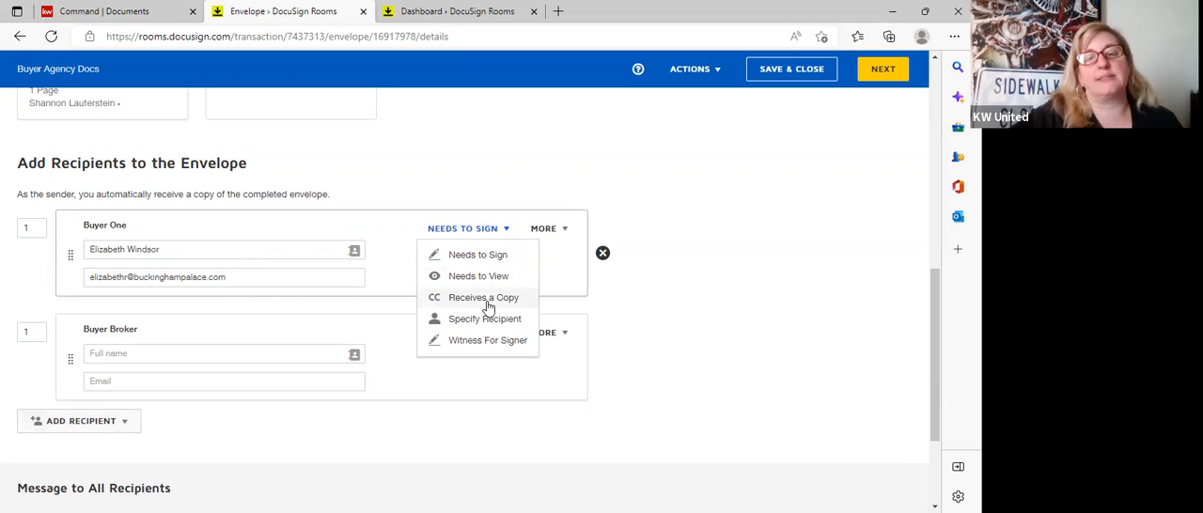
{"action": "left_click", "coordinate": [777, 152]}
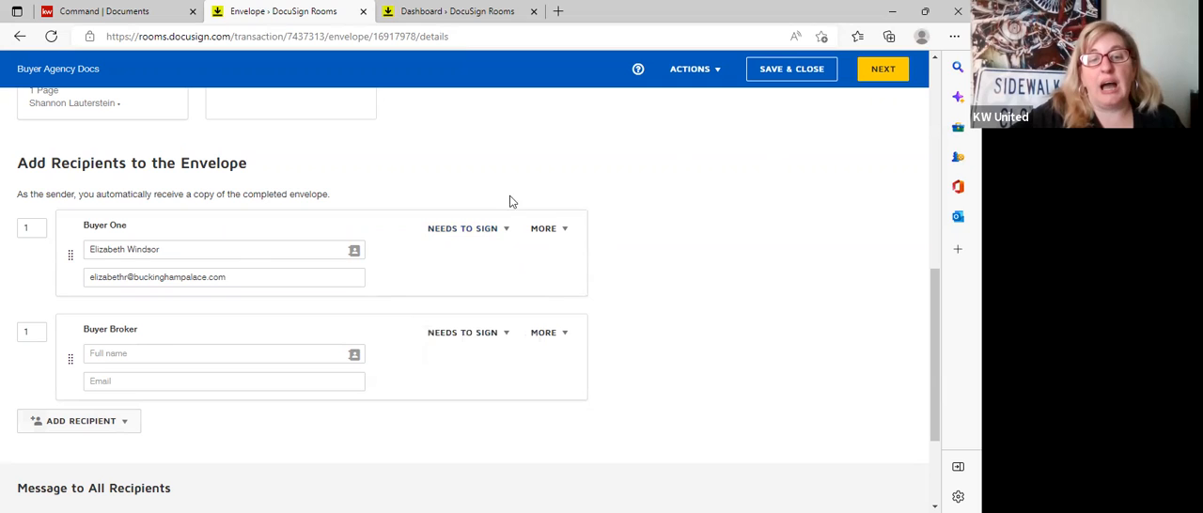
Set the Buyer Broker recipient's signing order to 2.
{"action": "left_click", "coordinate": [30, 328]}
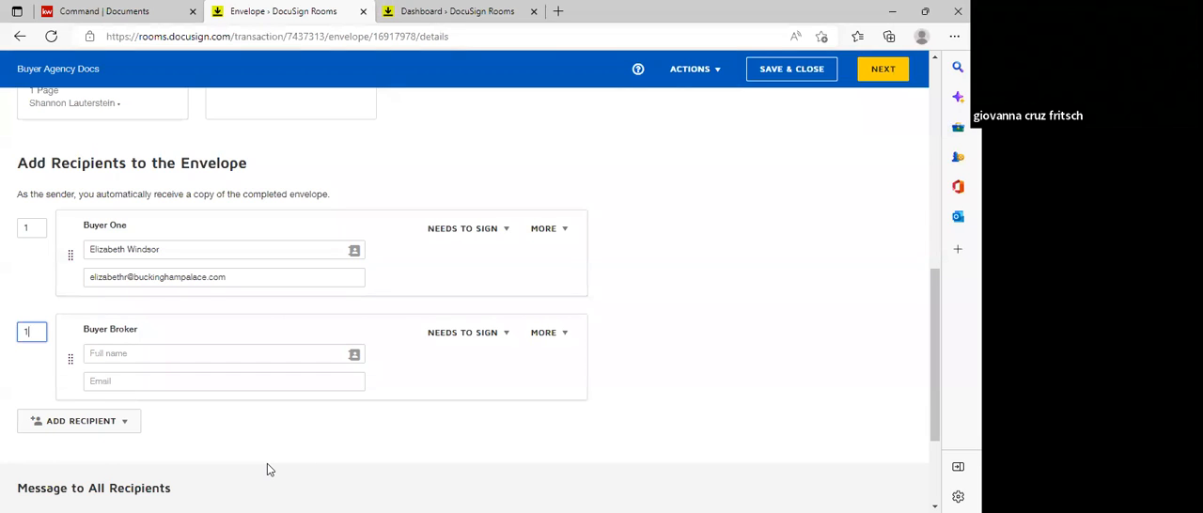
{"action": "key", "text": "BackSpace"}
{"action": "type", "text": "2"}
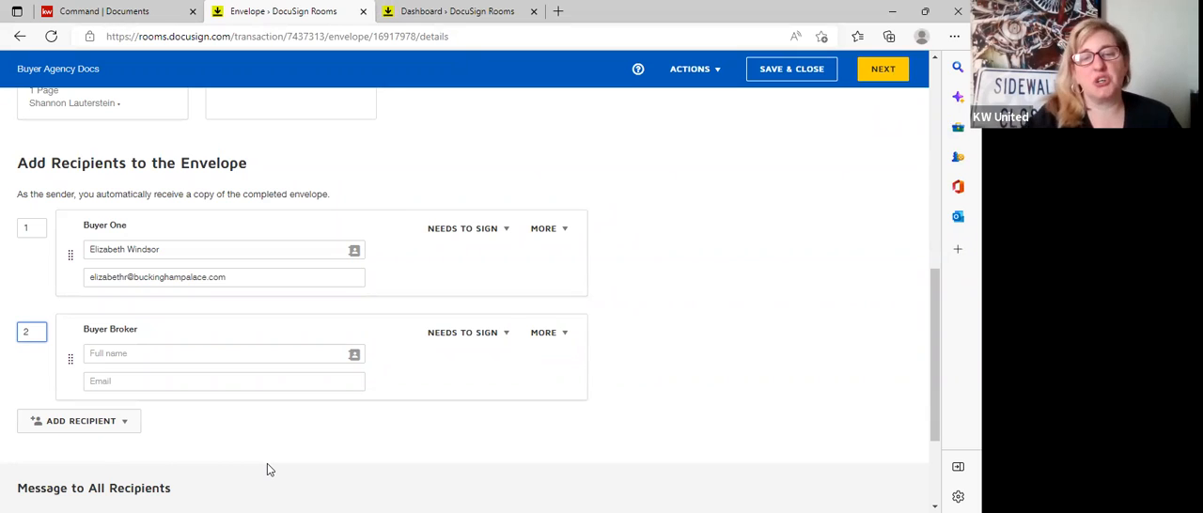
Fill in the Buyer Broker recipient's full name and kw.com e-mail address.
{"action": "left_click", "coordinate": [251, 359]}
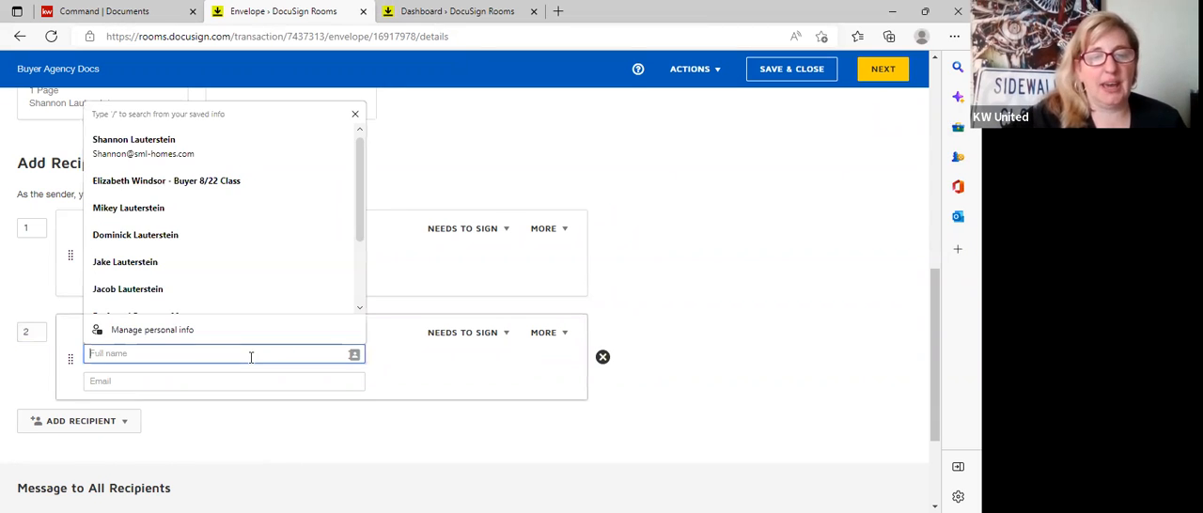
{"action": "left_click", "coordinate": [823, 302]}
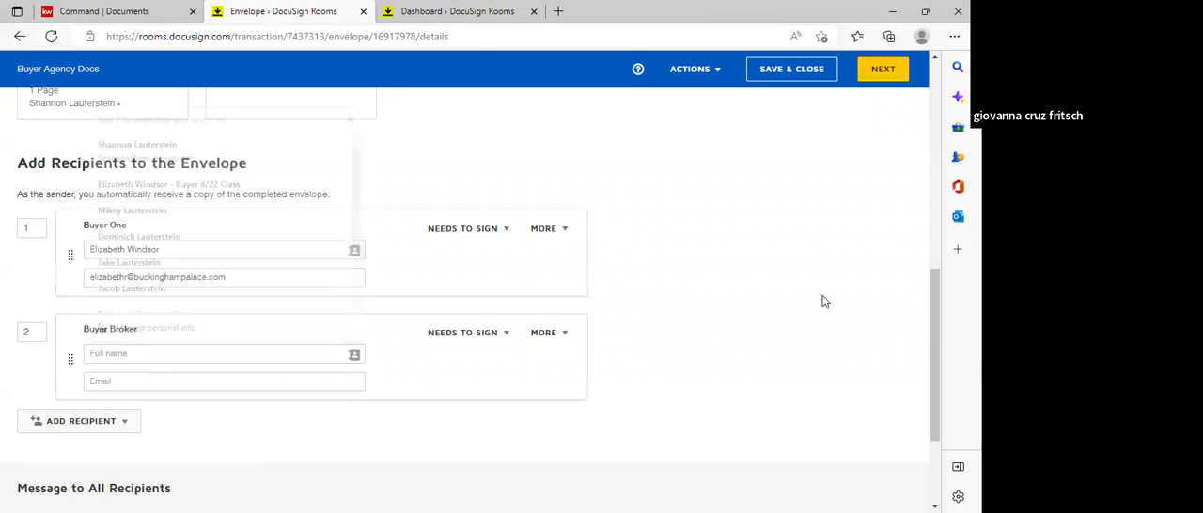
{"action": "left_click", "coordinate": [309, 355]}
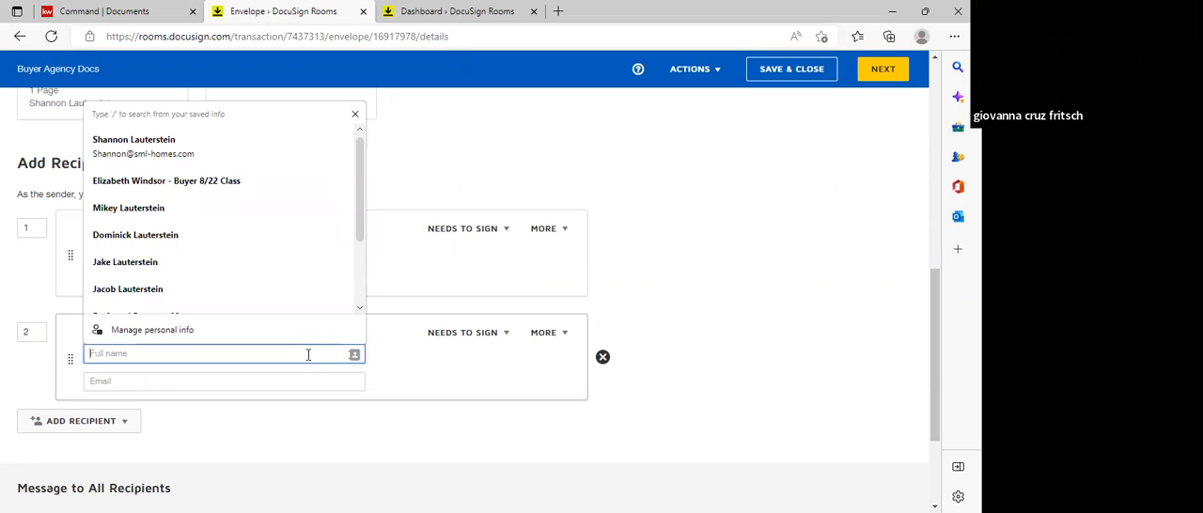
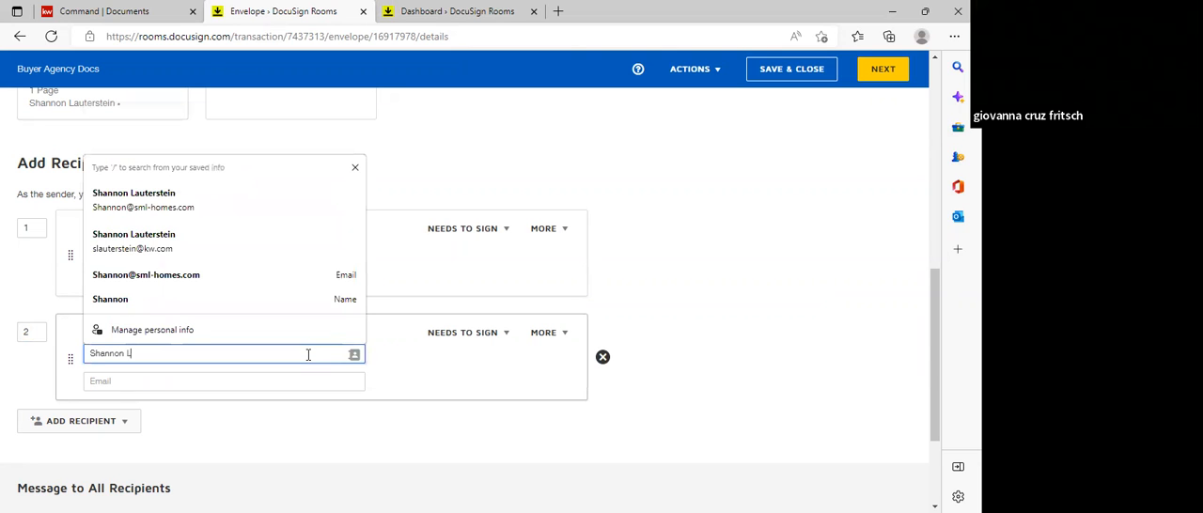
{"action": "key", "text": "Tab"}
{"action": "type", "text": "La"}
{"action": "key", "text": "BackSpace"}
{"action": "key", "text": "BackSpace"}
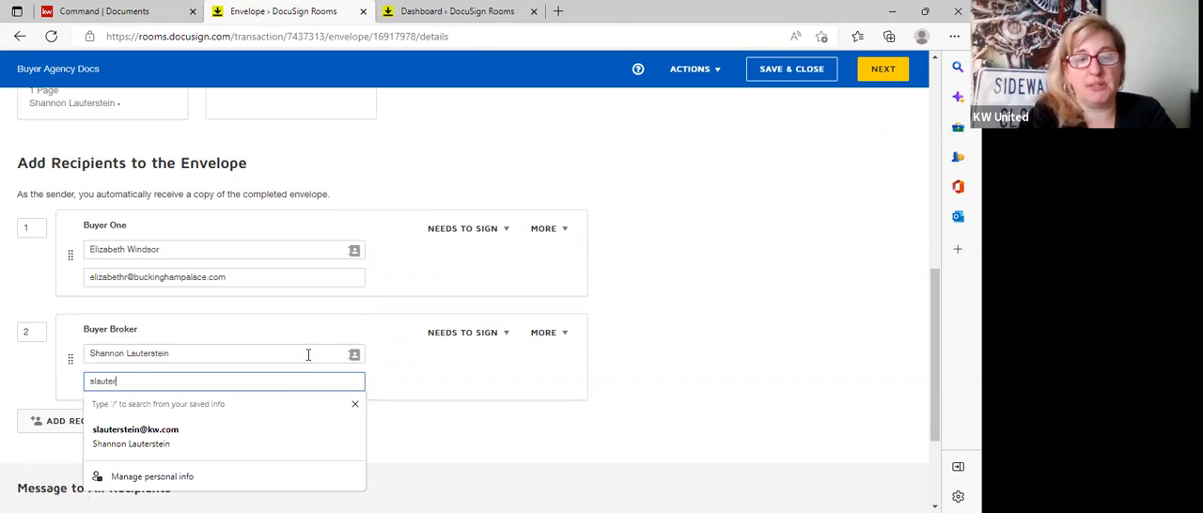
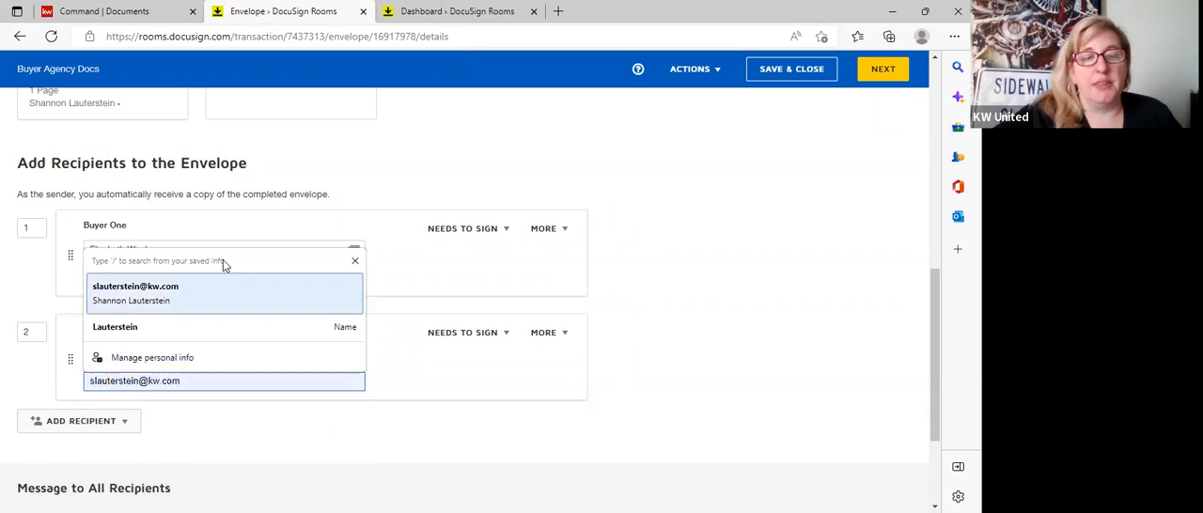
{"action": "left_click", "coordinate": [188, 297]}
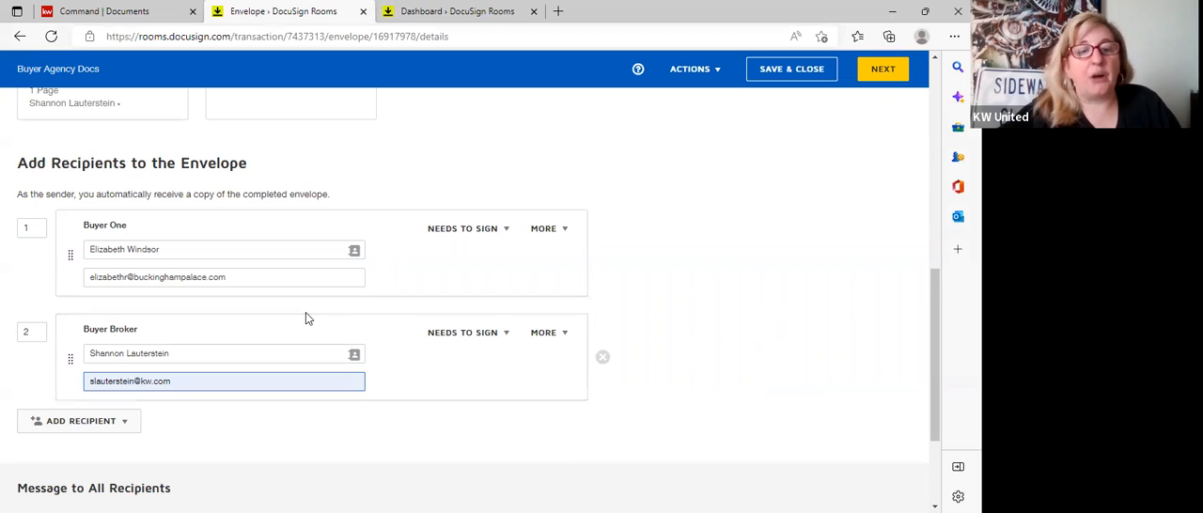
{"action": "left_click", "coordinate": [887, 285]}
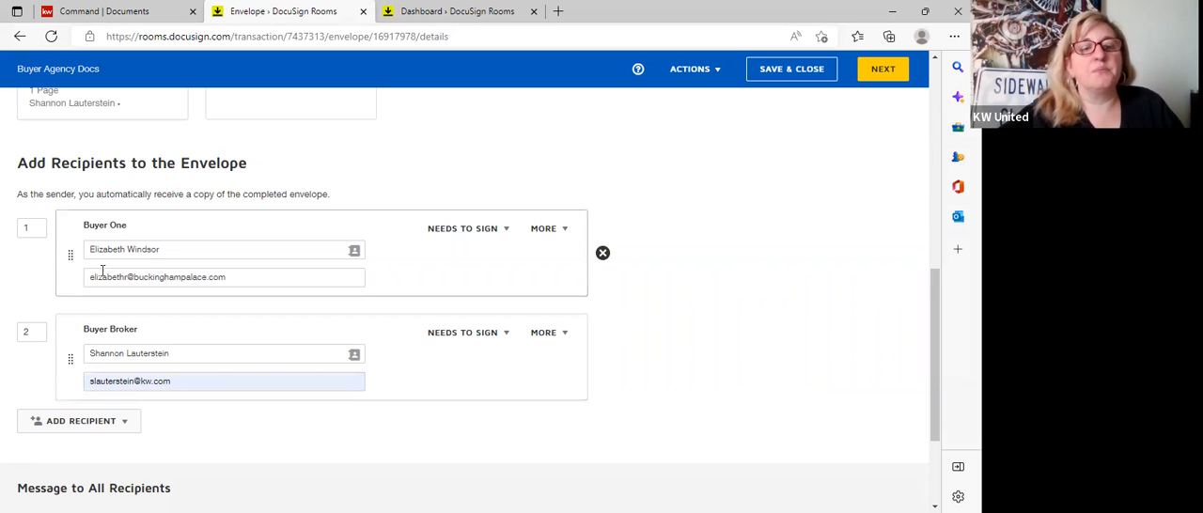
Change the Buyer One recipient's name to "The Estate of" followed by the buyer's full name.
{"action": "left_click", "coordinate": [182, 248]}
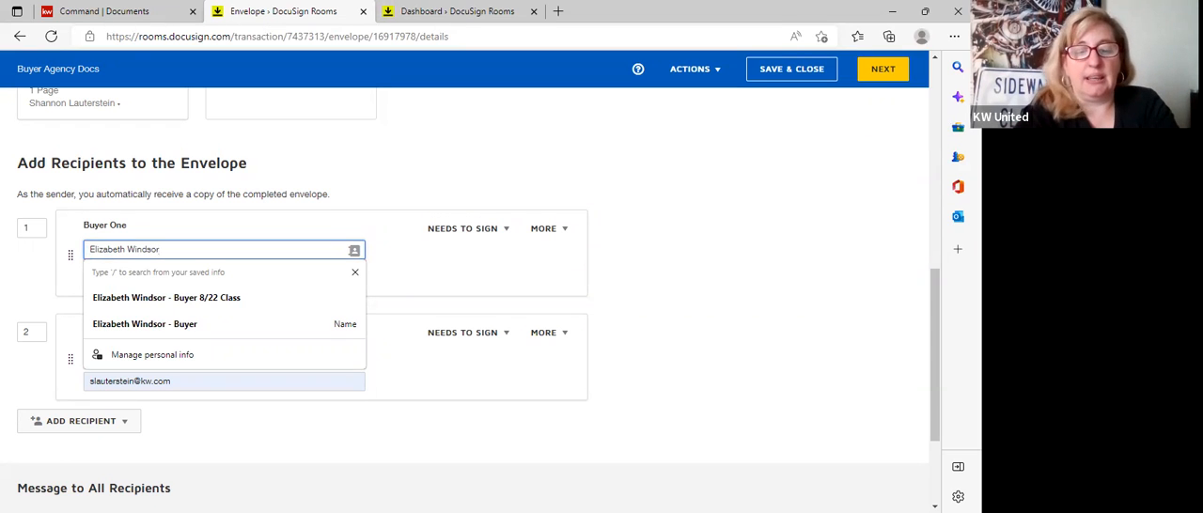
{"action": "type", "text": "The"}
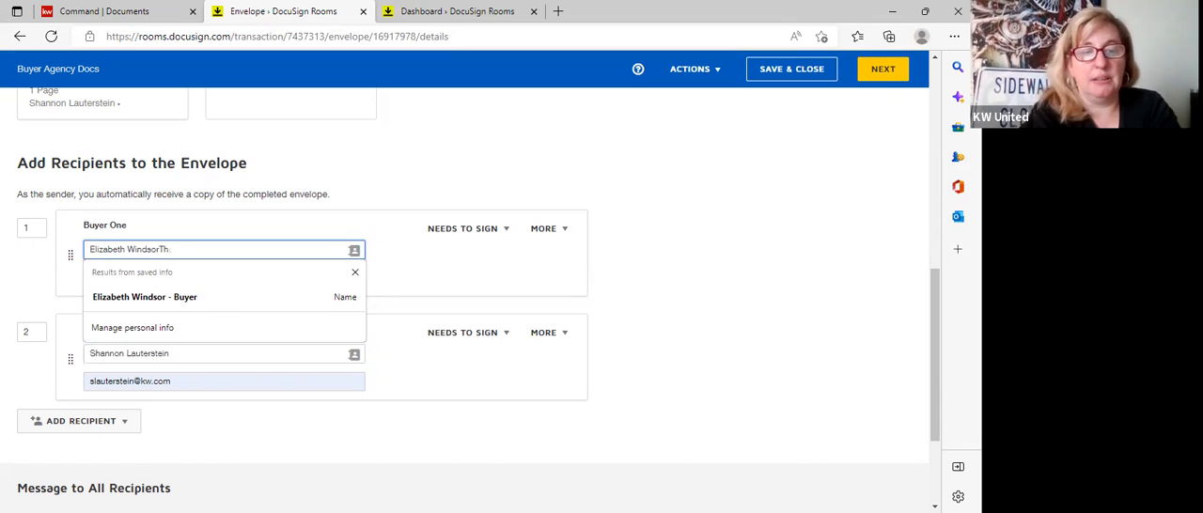
{"action": "key", "text": "BackSpace"}
{"action": "key", "text": "BackSpace"}
{"action": "key", "text": "BackSpace"}
{"action": "key", "text": "BackSpace"}
{"action": "key", "text": "BackSpace"}
{"action": "key", "text": "BackSpace"}
{"action": "key", "text": "BackSpace"}
{"action": "key", "text": "BackSpace"}
{"action": "key", "text": "BackSpace"}
{"action": "key", "text": "BackSpace"}
{"action": "key", "text": "BackSpace"}
{"action": "key", "text": "BackSpace"}
{"action": "key", "text": "BackSpace"}
{"action": "key", "text": "BackSpace"}
{"action": "key", "text": "BackSpace"}
{"action": "key", "text": "BackSpace"}
{"action": "key", "text": "BackSpace"}
{"action": "key", "text": "BackSpace"}
{"action": "key", "text": "BackSpace"}
{"action": "type", "text": "Teh"}
{"action": "key", "text": "BackSpace"}
{"action": "key", "text": "BackSpace"}
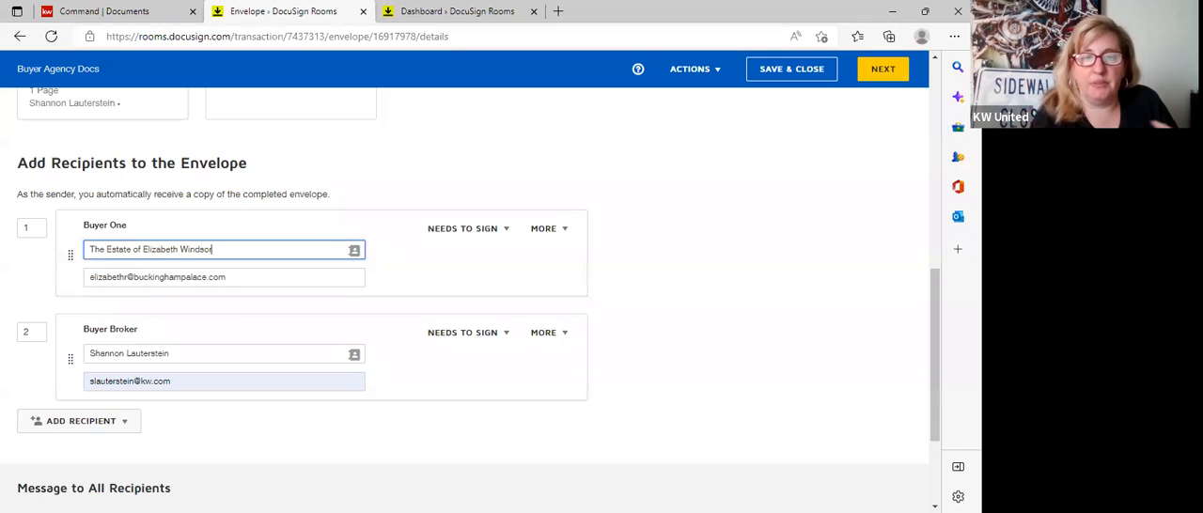
{"action": "left_click", "coordinate": [797, 408]}
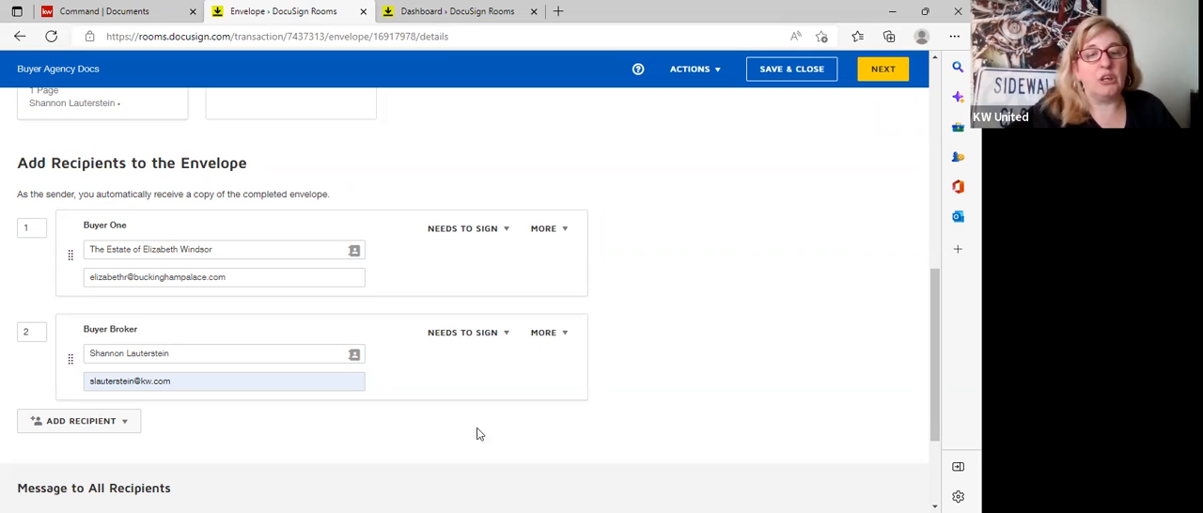
Replace the estate wording in the Buyer One recipient's name with the buyer's own full name.
{"action": "left_click_drag", "start_coordinate": [307, 255], "coordinate": [5, 214]}
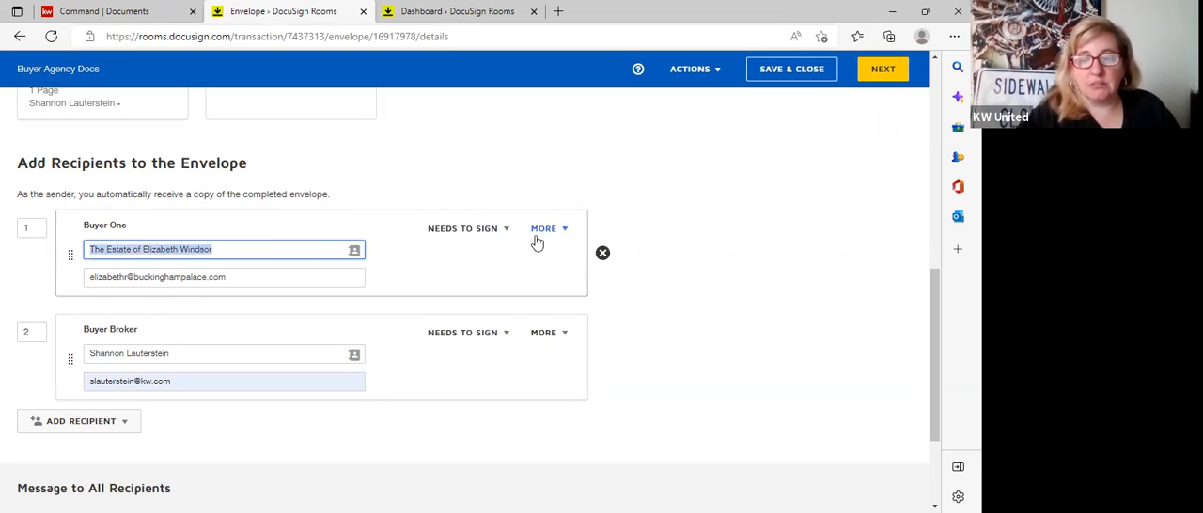
{"action": "key", "text": "BackSpace"}
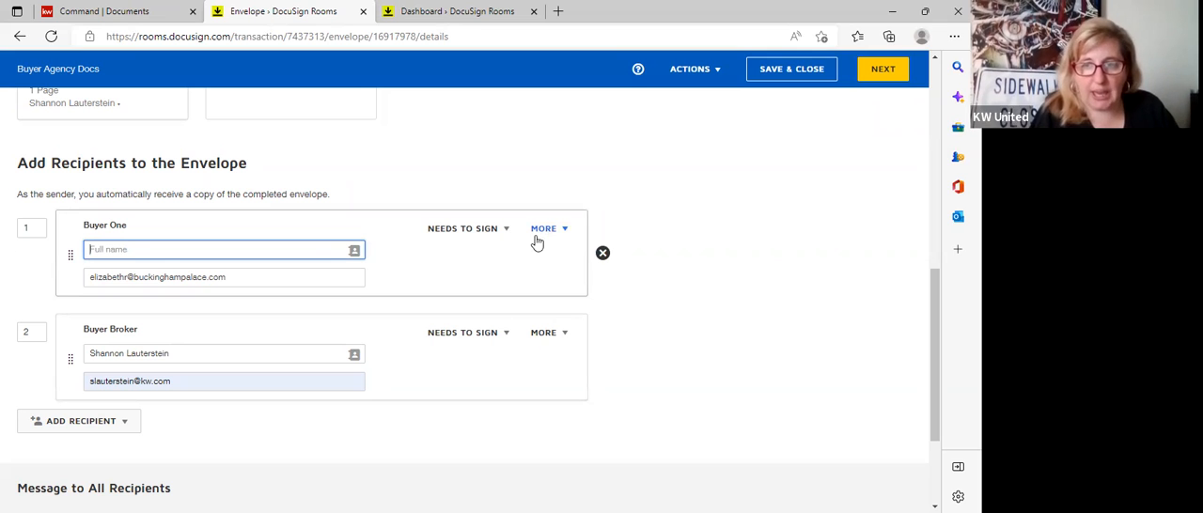
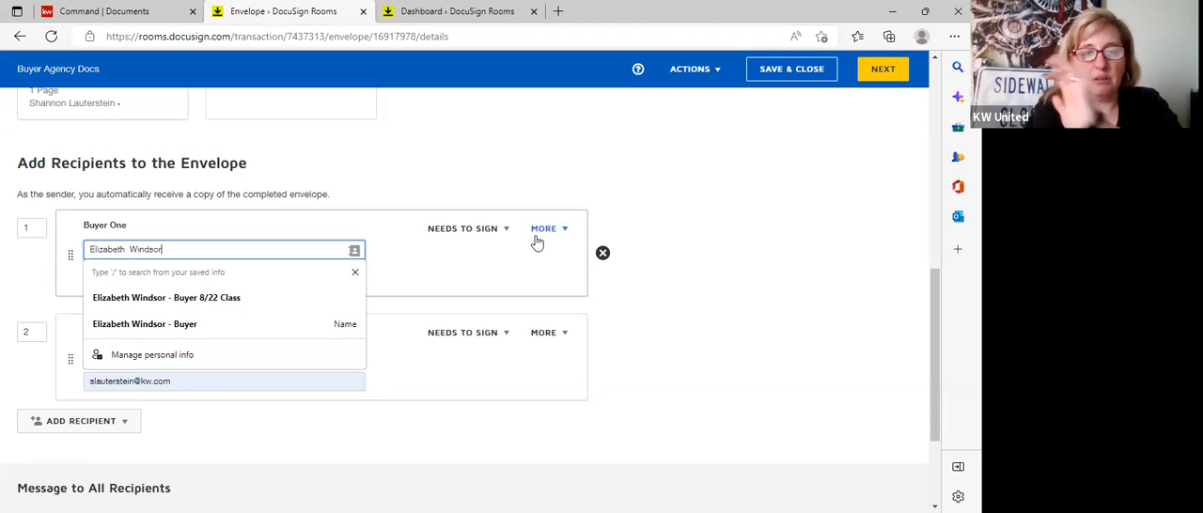
{"action": "left_click", "coordinate": [842, 340]}
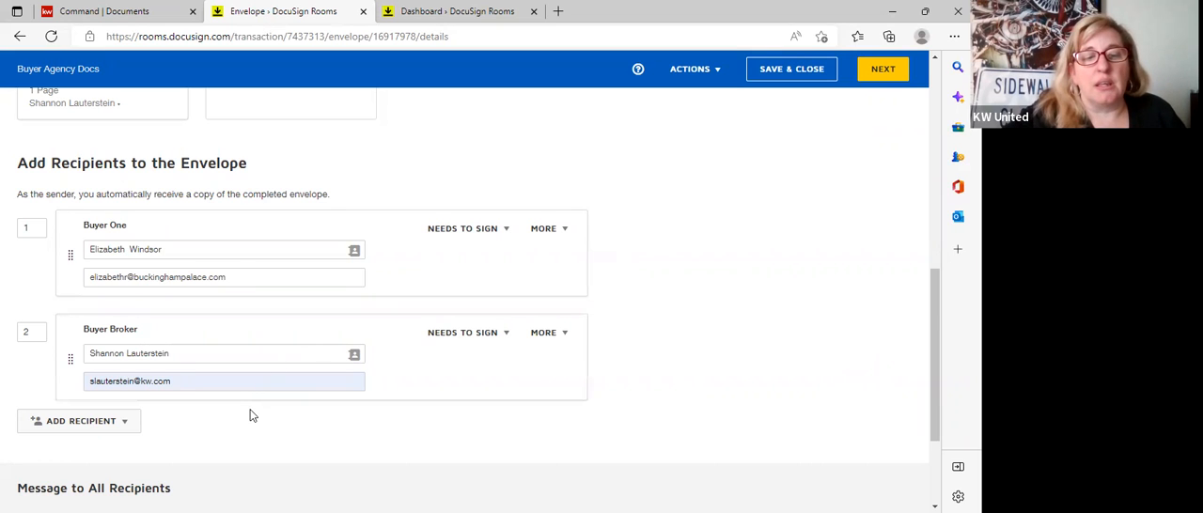
Set the e-mail subject for all recipients to "Representation Agreement", leave the message empty, and proceed to the field placement stage.
{"action": "scroll", "coordinate": [250, 410], "scroll_direction": "down", "scroll_amount": 2}
{"action": "scroll", "coordinate": [137, 366], "scroll_direction": "up", "scroll_amount": 1}
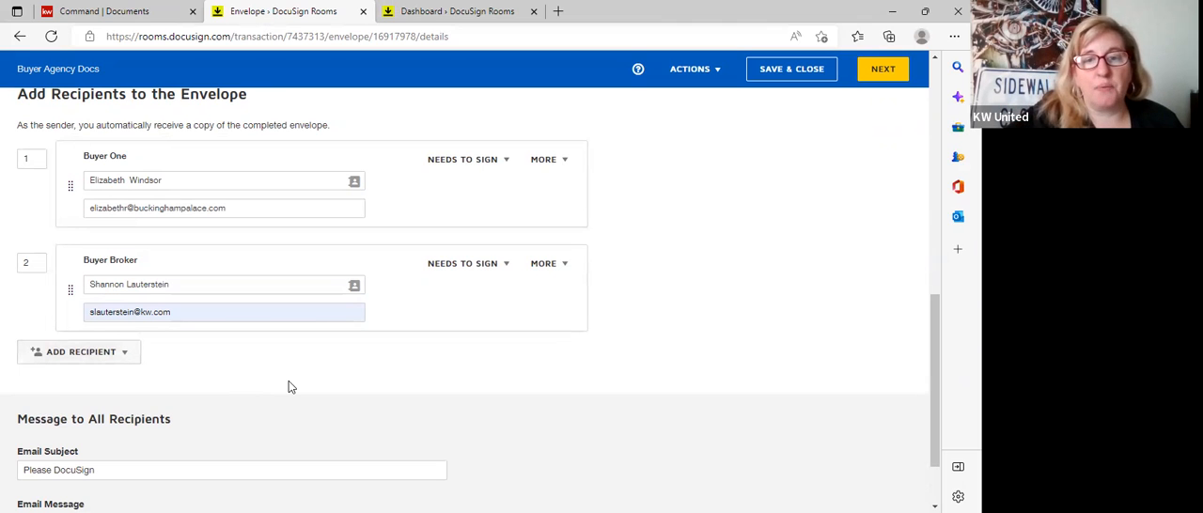
{"action": "scroll", "coordinate": [288, 387], "scroll_direction": "down", "scroll_amount": 1}
{"action": "scroll", "coordinate": [289, 387], "scroll_direction": "up", "scroll_amount": 1}
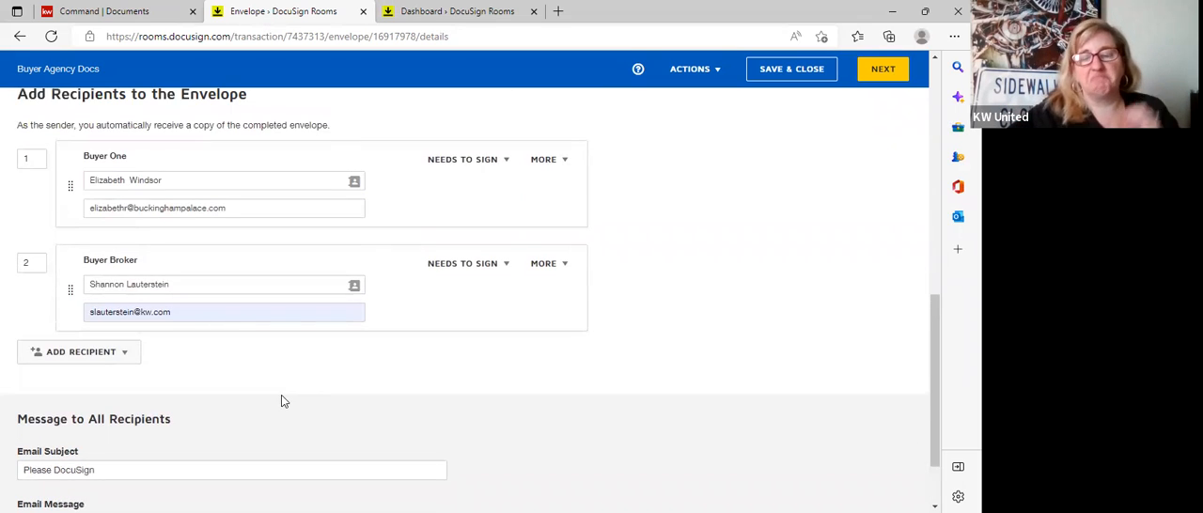
{"action": "scroll", "coordinate": [290, 394], "scroll_direction": "down", "scroll_amount": 1}
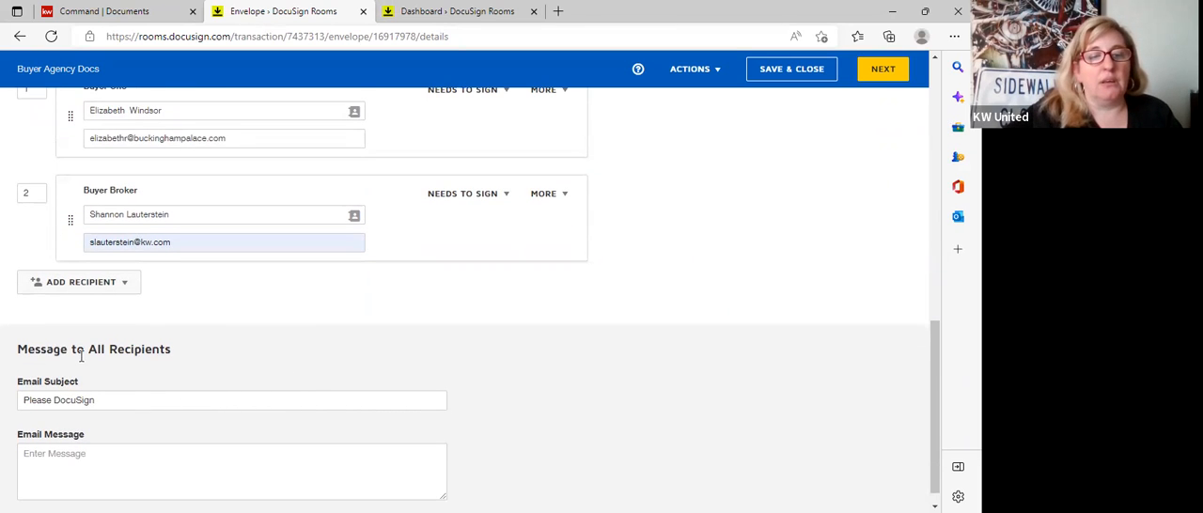
{"action": "scroll", "coordinate": [121, 404], "scroll_direction": "down", "scroll_amount": 1}
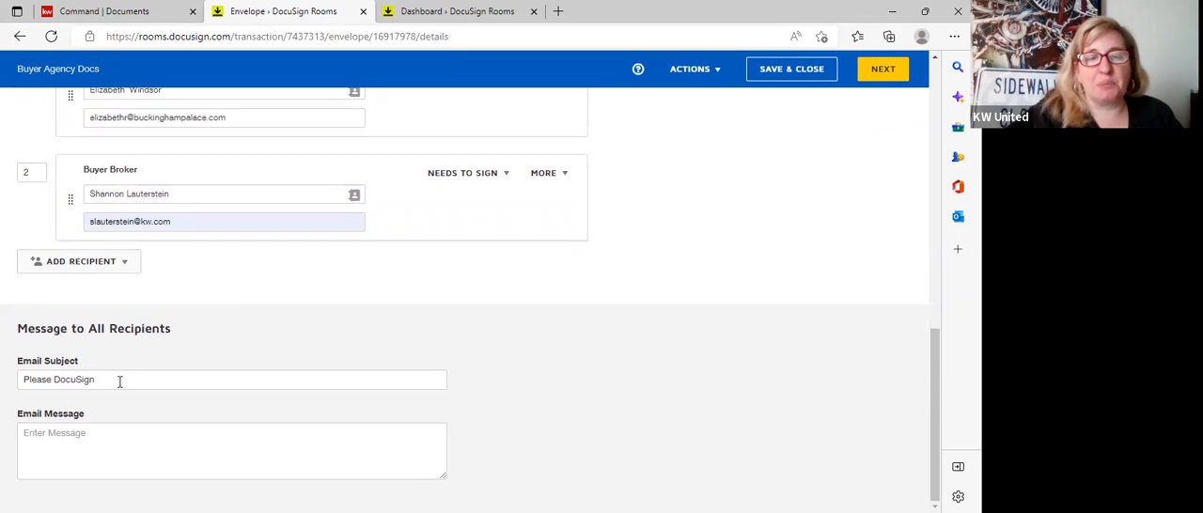
{"action": "left_click_drag", "start_coordinate": [113, 384], "coordinate": [3, 390]}
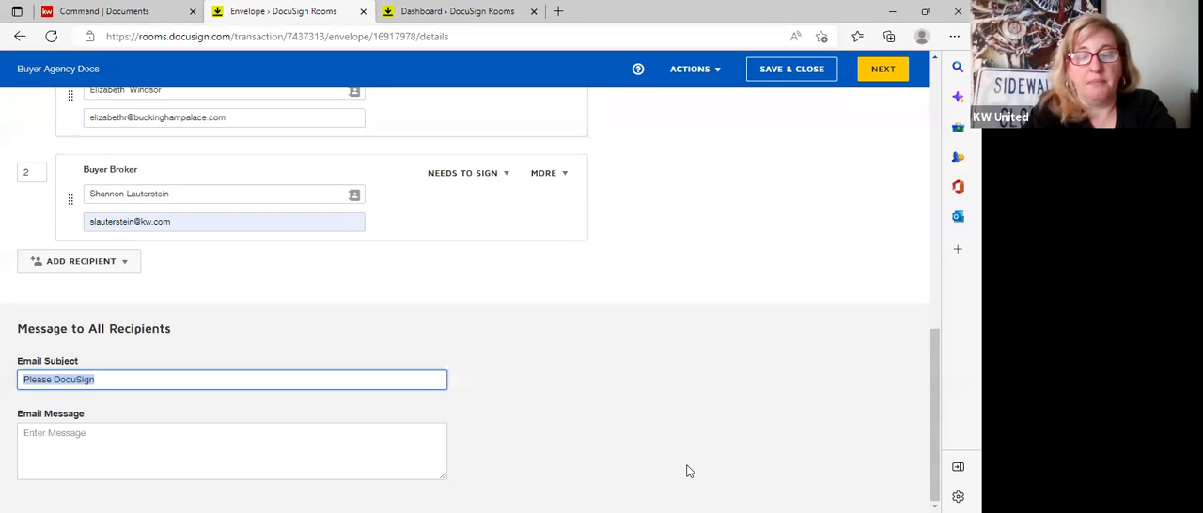
{"action": "type", "text": "RE"}
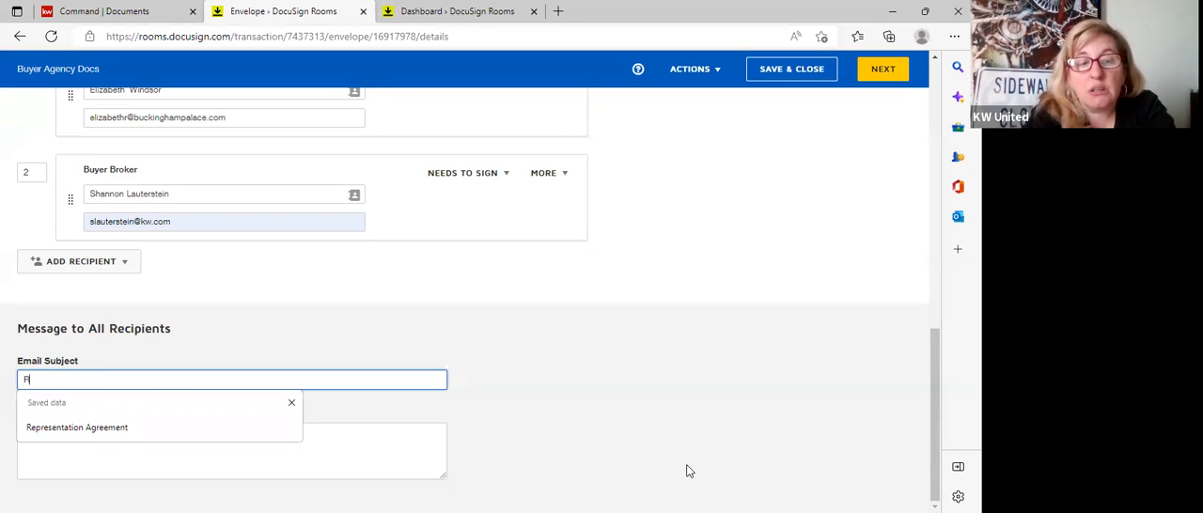
{"action": "left_click", "coordinate": [66, 429]}
{"action": "left_click", "coordinate": [62, 441]}
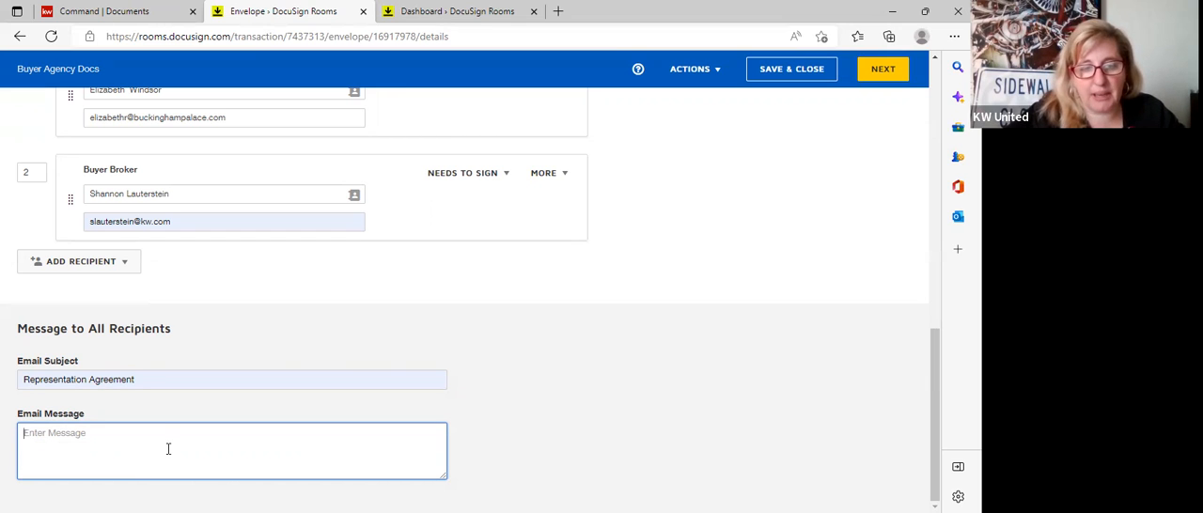
{"action": "left_click", "coordinate": [891, 79]}
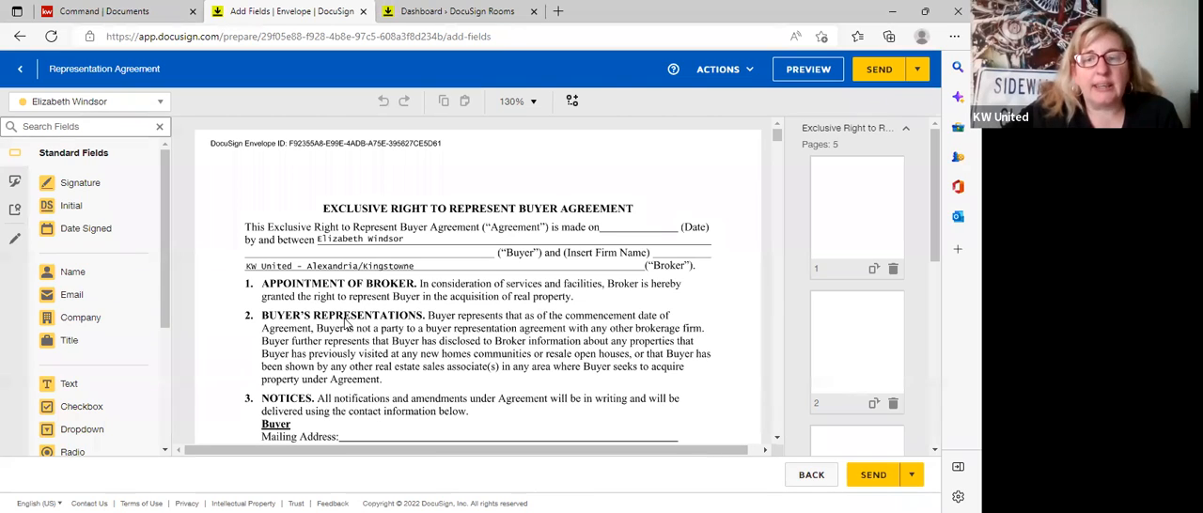
Move the buyer's signature field further along the first Buyer signature line on page 5 of the Exclusive Right to Represent agreement.
{"action": "scroll", "coordinate": [365, 350], "scroll_direction": "down", "scroll_amount": 1}
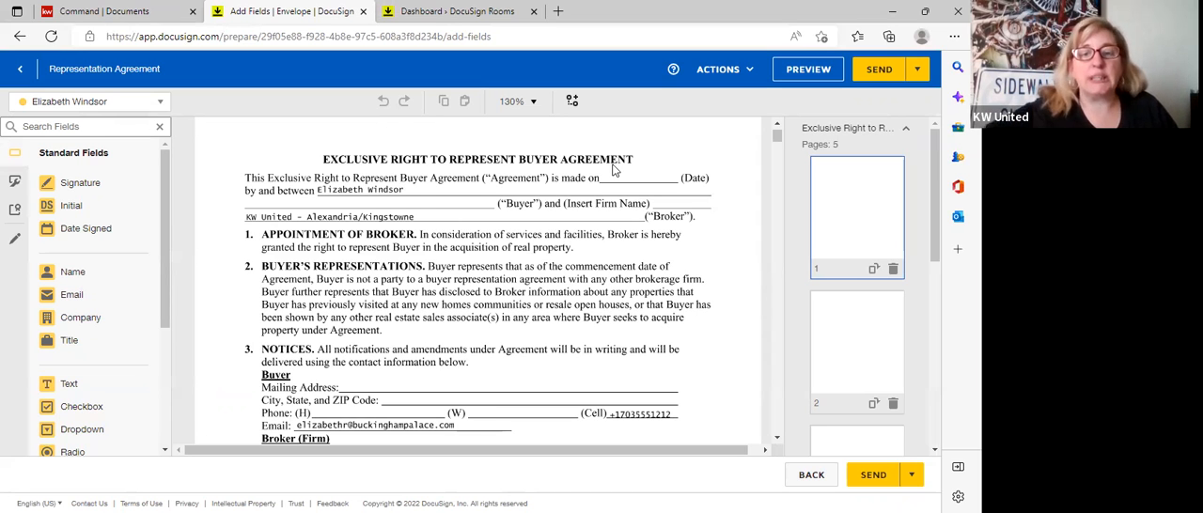
{"action": "scroll", "coordinate": [391, 290], "scroll_direction": "down", "scroll_amount": 2}
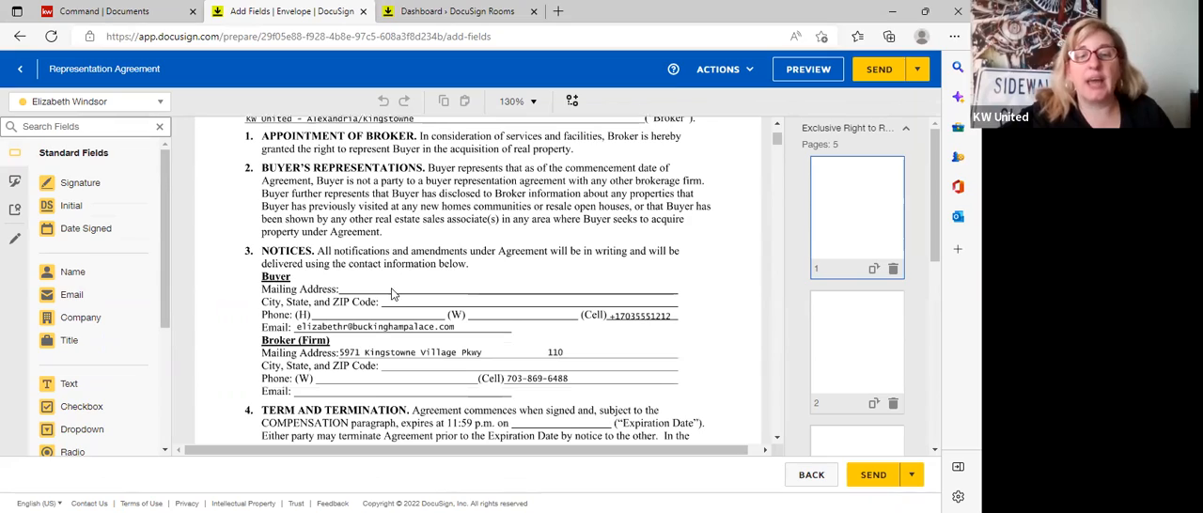
{"action": "scroll", "coordinate": [393, 295], "scroll_direction": "down", "scroll_amount": 7}
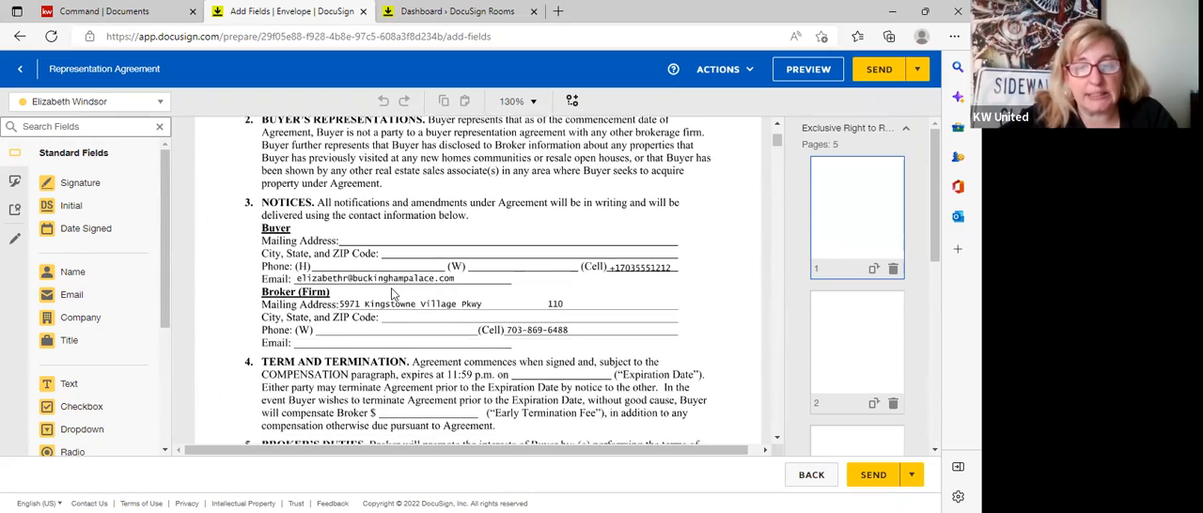
{"action": "scroll", "coordinate": [393, 294], "scroll_direction": "down", "scroll_amount": 8}
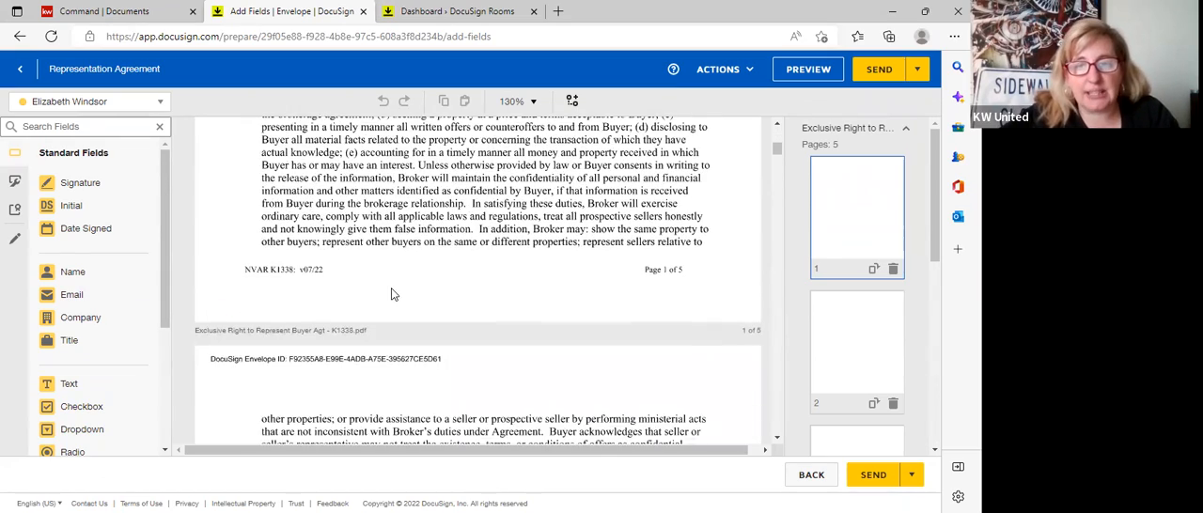
{"action": "scroll", "coordinate": [393, 294], "scroll_direction": "down", "scroll_amount": 10}
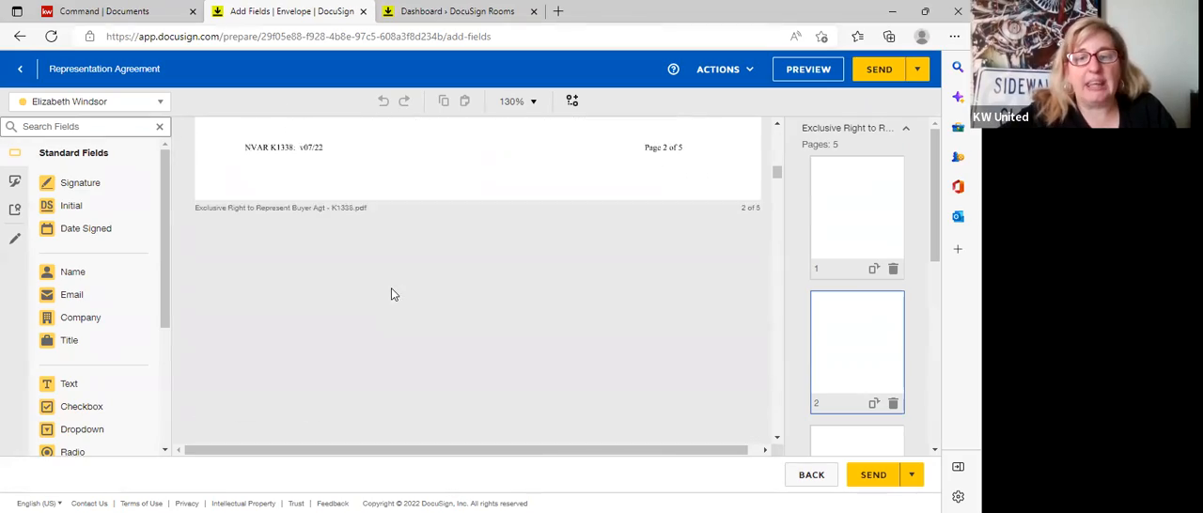
{"action": "scroll", "coordinate": [393, 295], "scroll_direction": "down", "scroll_amount": 12}
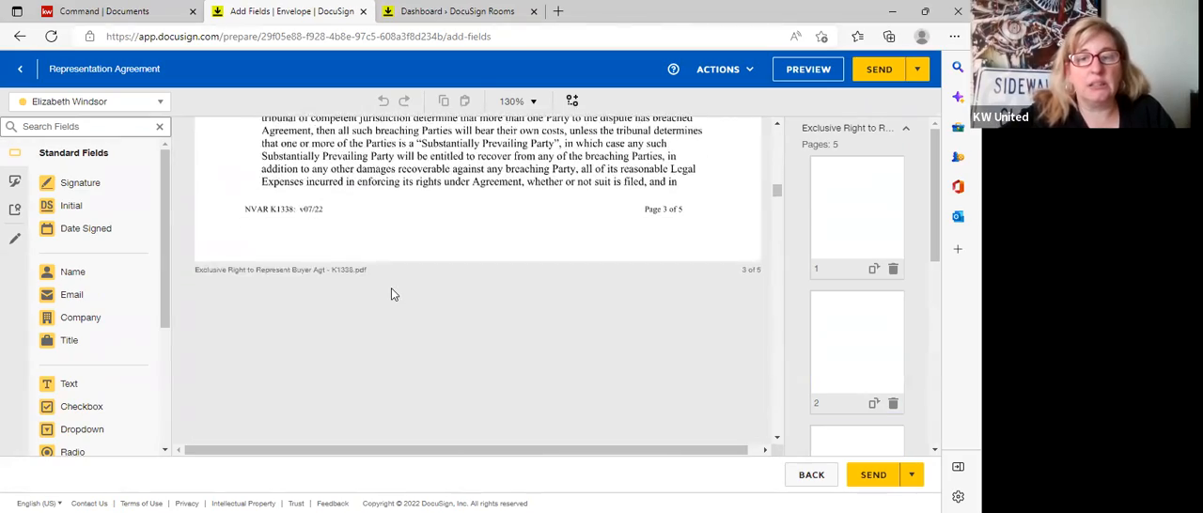
{"action": "scroll", "coordinate": [393, 295], "scroll_direction": "down", "scroll_amount": 10}
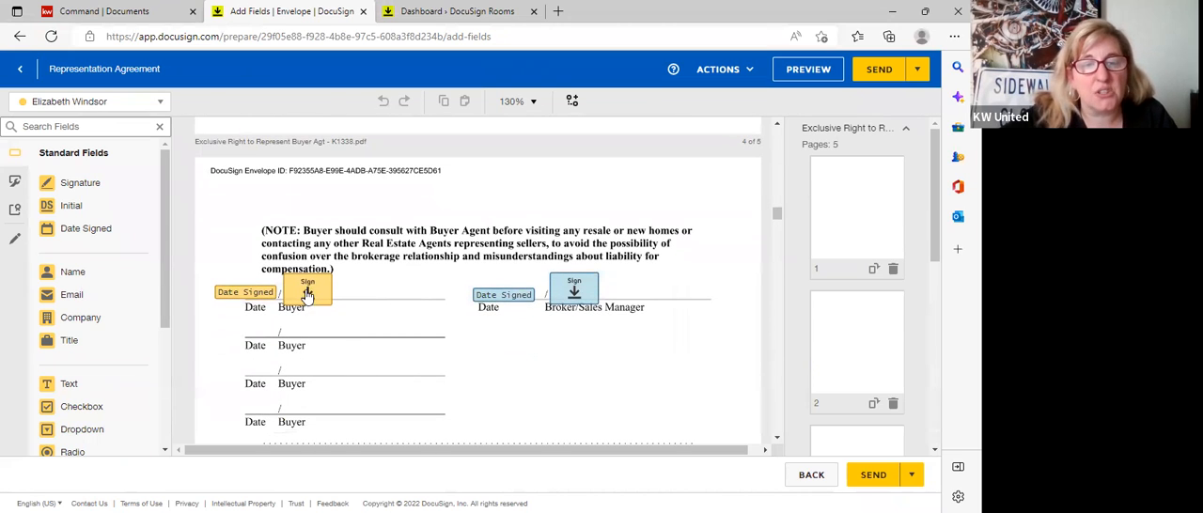
{"action": "left_click_drag", "start_coordinate": [309, 294], "coordinate": [356, 290]}
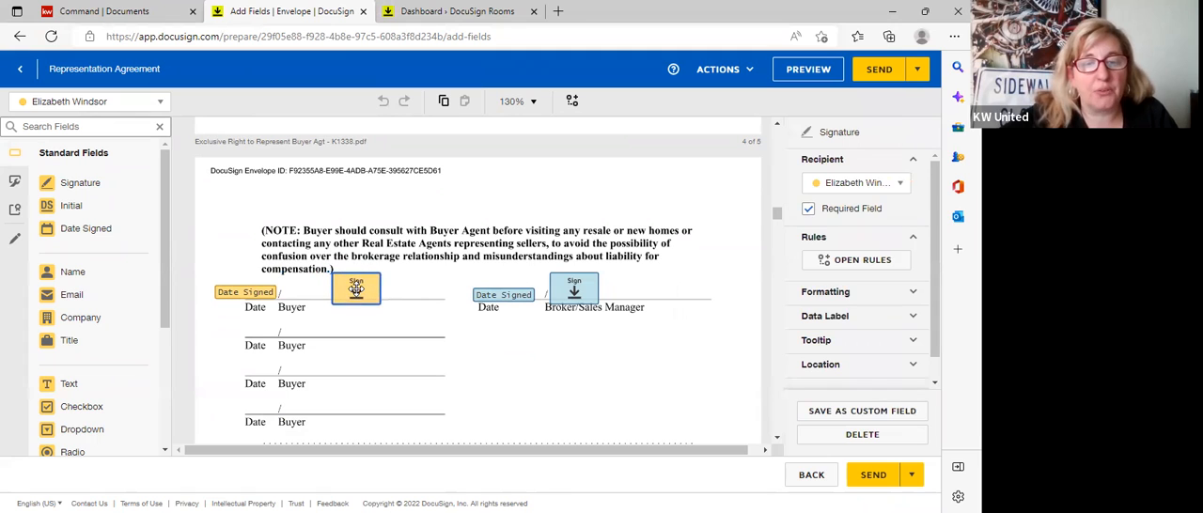
Move the broker's signature field further along the Broker/Sales Manager line of the Exclusive Right to Represent agreement.
{"action": "left_click_drag", "start_coordinate": [580, 284], "coordinate": [643, 282]}
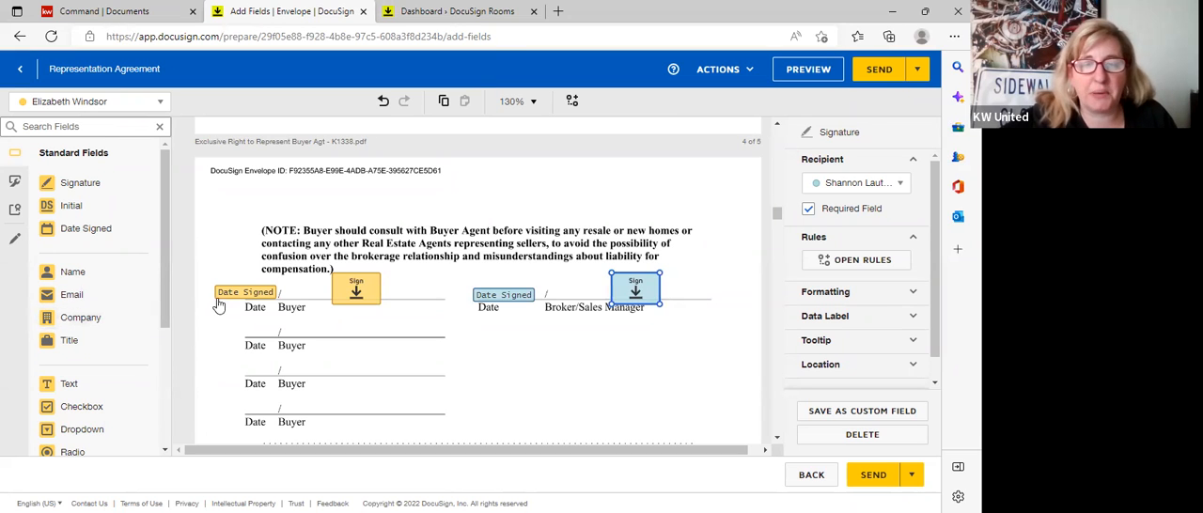
Review the signing fields on the K1297 transaction information form and the following disclosure documents, up to the Cyber Security Notice.
{"action": "scroll", "coordinate": [366, 324], "scroll_direction": "down", "scroll_amount": 3}
{"action": "scroll", "coordinate": [367, 325], "scroll_direction": "down", "scroll_amount": 6}
{"action": "scroll", "coordinate": [367, 325], "scroll_direction": "down", "scroll_amount": 10}
{"action": "scroll", "coordinate": [363, 324], "scroll_direction": "down", "scroll_amount": 15}
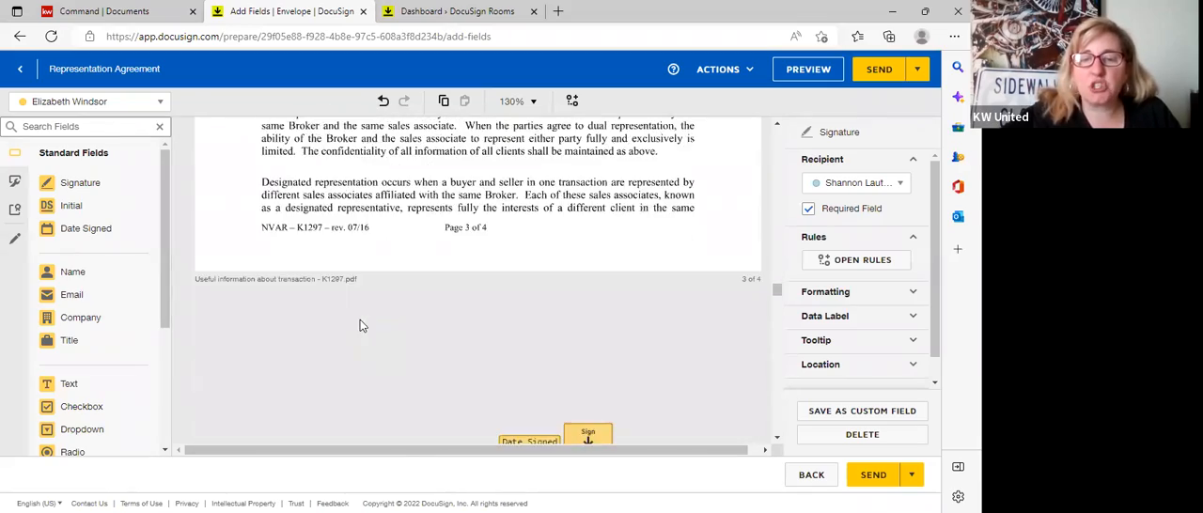
{"action": "scroll", "coordinate": [360, 326], "scroll_direction": "down", "scroll_amount": 1}
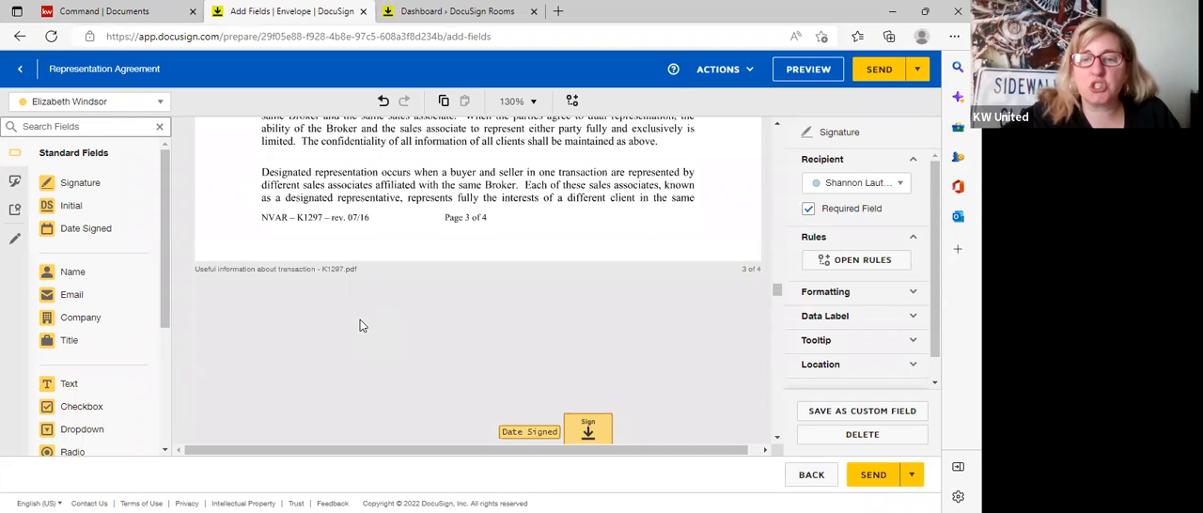
{"action": "scroll", "coordinate": [360, 321], "scroll_direction": "down", "scroll_amount": 1}
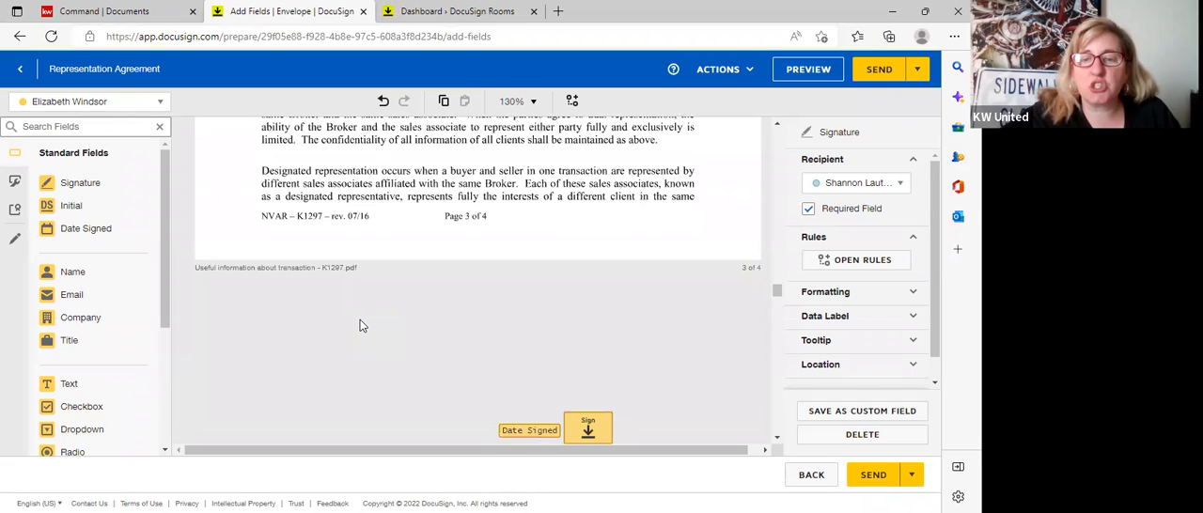
{"action": "scroll", "coordinate": [503, 316], "scroll_direction": "down", "scroll_amount": 3}
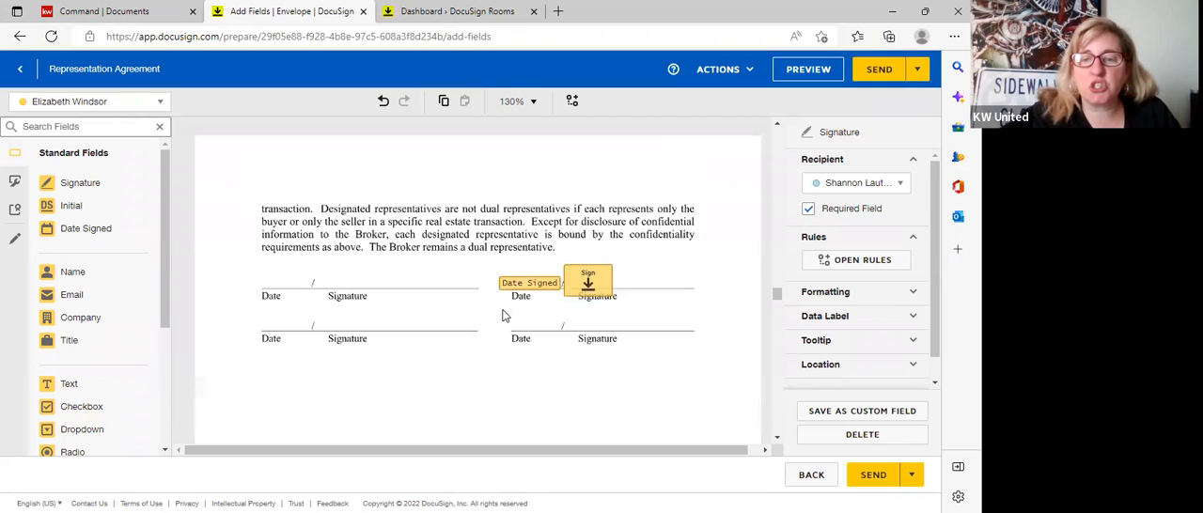
{"action": "scroll", "coordinate": [503, 316], "scroll_direction": "down", "scroll_amount": 5}
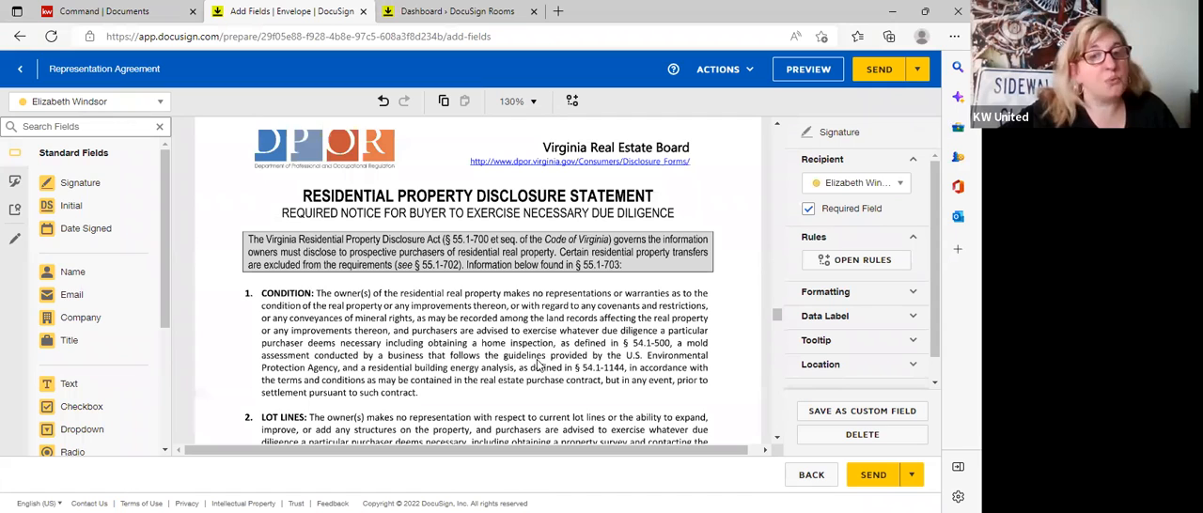
{"action": "scroll", "coordinate": [539, 366], "scroll_direction": "down", "scroll_amount": 15}
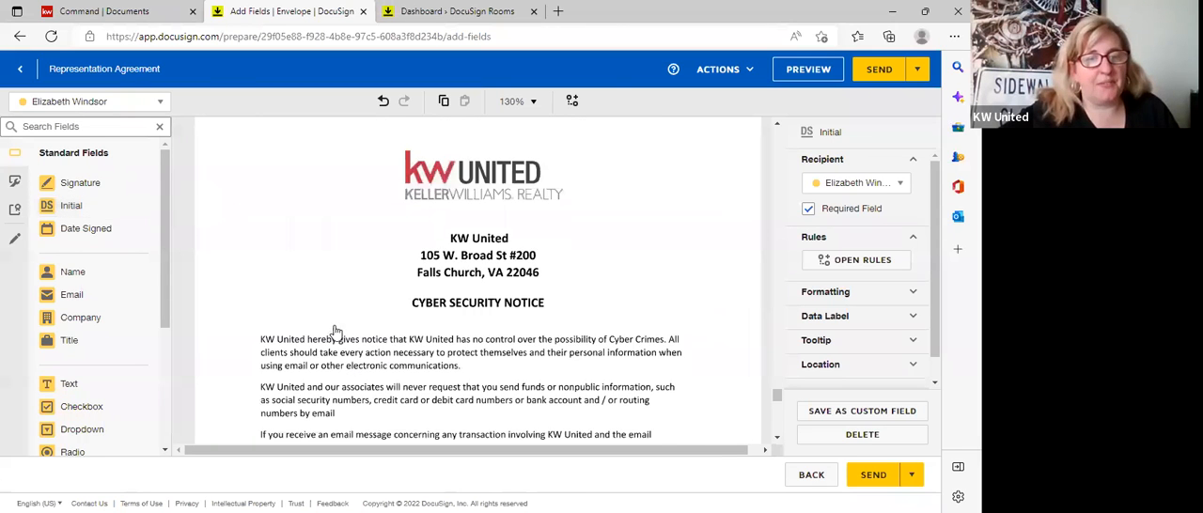
Place the buyer's signature and date signed fields on the first Signed and Date lines of the Cyber Security Notice.
{"action": "scroll", "coordinate": [336, 334], "scroll_direction": "down", "scroll_amount": 2}
{"action": "left_click_drag", "start_coordinate": [79, 184], "coordinate": [348, 372]}
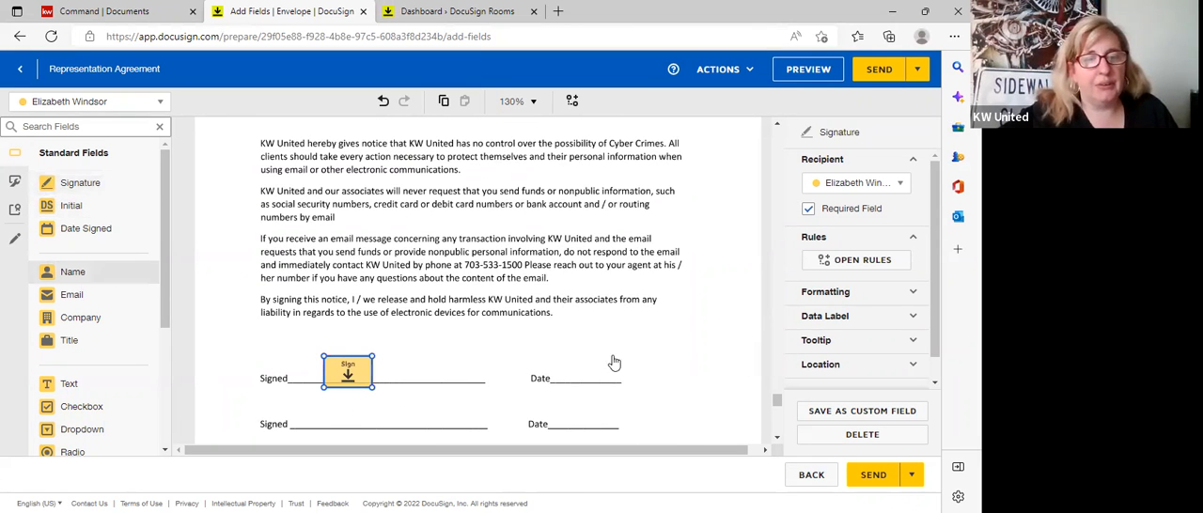
{"action": "left_click_drag", "start_coordinate": [86, 228], "coordinate": [556, 371]}
Place the buyer's signature and date signed fields on the first signature line of the ABA Disclosure.
{"action": "scroll", "coordinate": [460, 360], "scroll_direction": "down", "scroll_amount": 5}
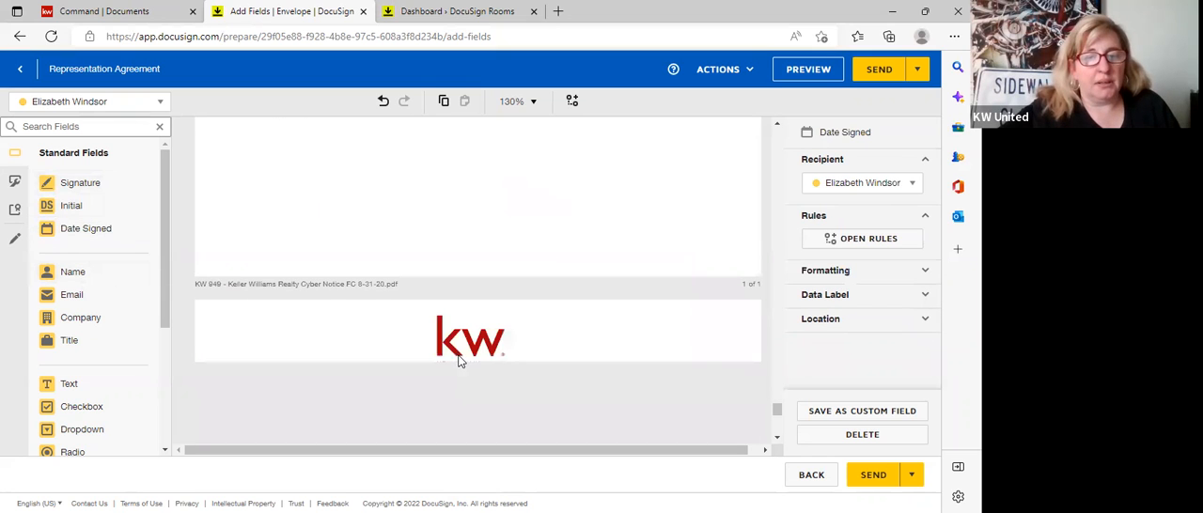
{"action": "scroll", "coordinate": [460, 360], "scroll_direction": "down", "scroll_amount": 10}
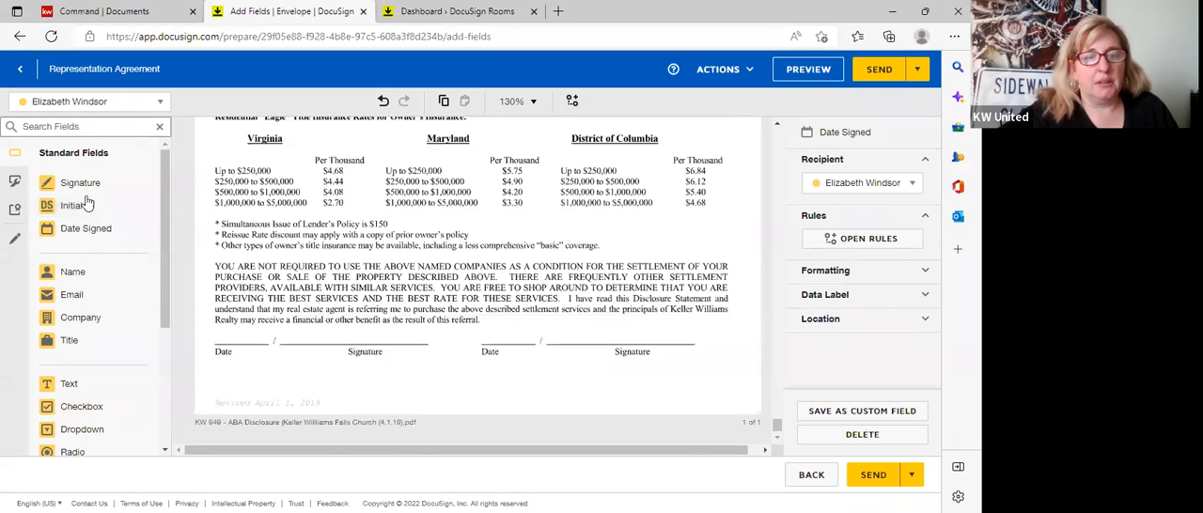
{"action": "mouse_move", "coordinate": [80, 184]}
{"action": "left_mouse_down"}
{"action": "mouse_move", "coordinate": [267, 304]}
{"action": "mouse_move", "coordinate": [374, 337]}
{"action": "left_mouse_up"}
{"action": "left_click_drag", "start_coordinate": [86, 228], "coordinate": [211, 336]}
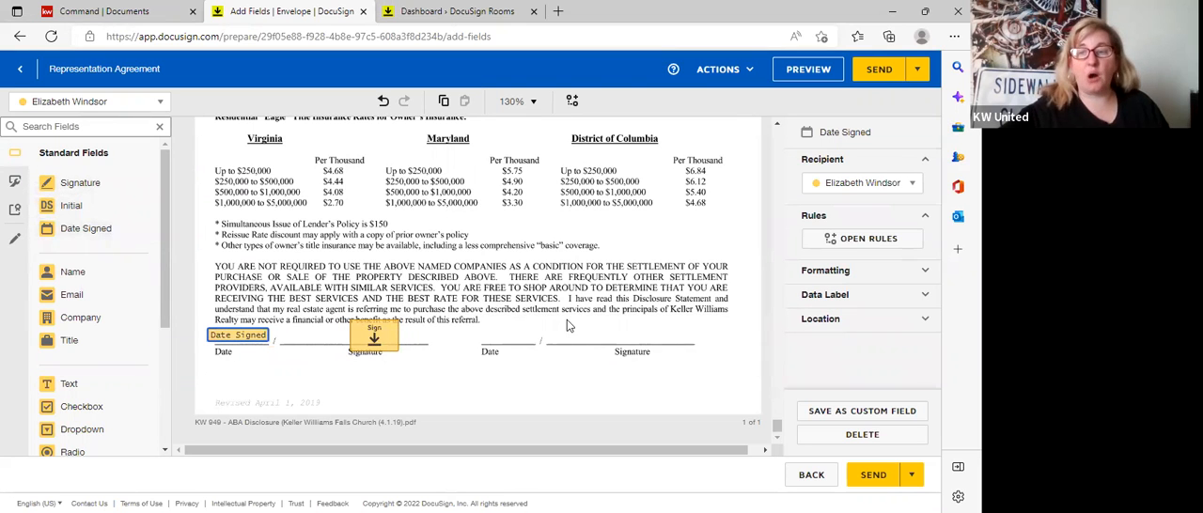
Strike through the broker firm's cell number in section 3 of the buyer agreement with a pre-fill line.
{"action": "scroll", "coordinate": [583, 296], "scroll_direction": "up", "scroll_amount": 1}
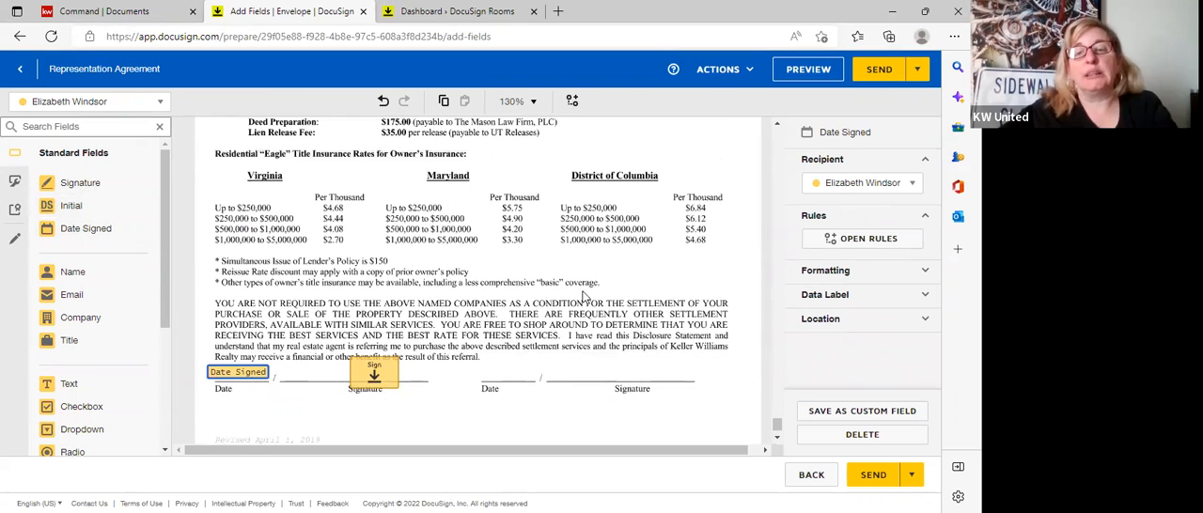
{"action": "scroll", "coordinate": [564, 293], "scroll_direction": "up", "scroll_amount": 3}
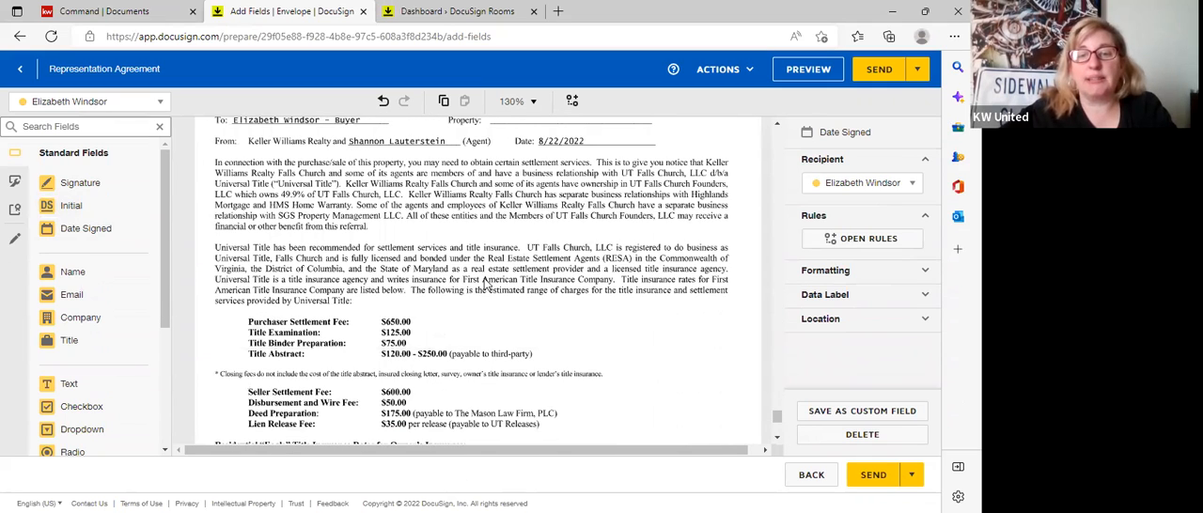
{"action": "scroll", "coordinate": [508, 311], "scroll_direction": "up", "scroll_amount": 15}
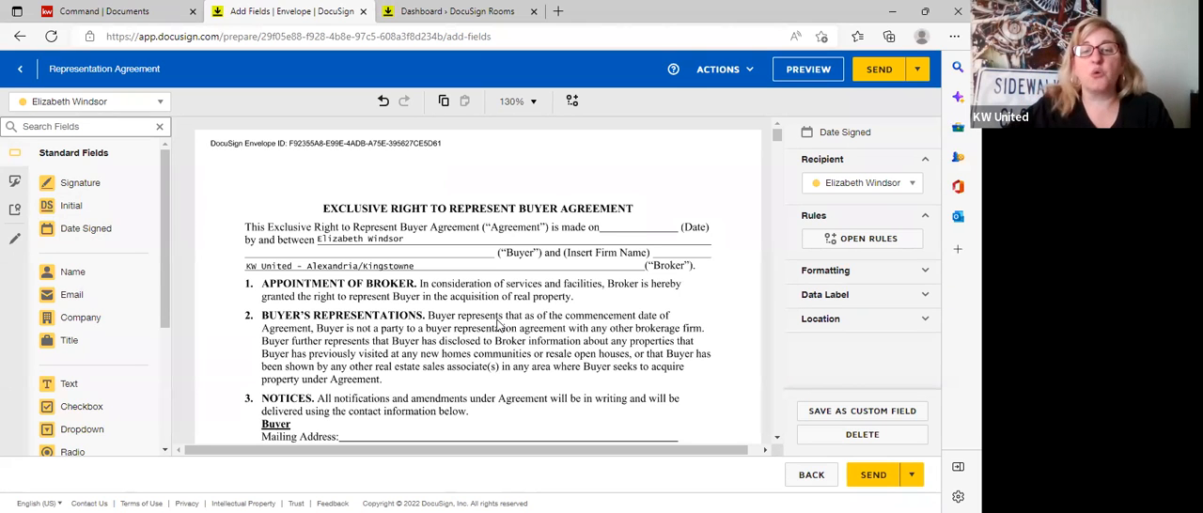
{"action": "scroll", "coordinate": [496, 387], "scroll_direction": "down", "scroll_amount": 3}
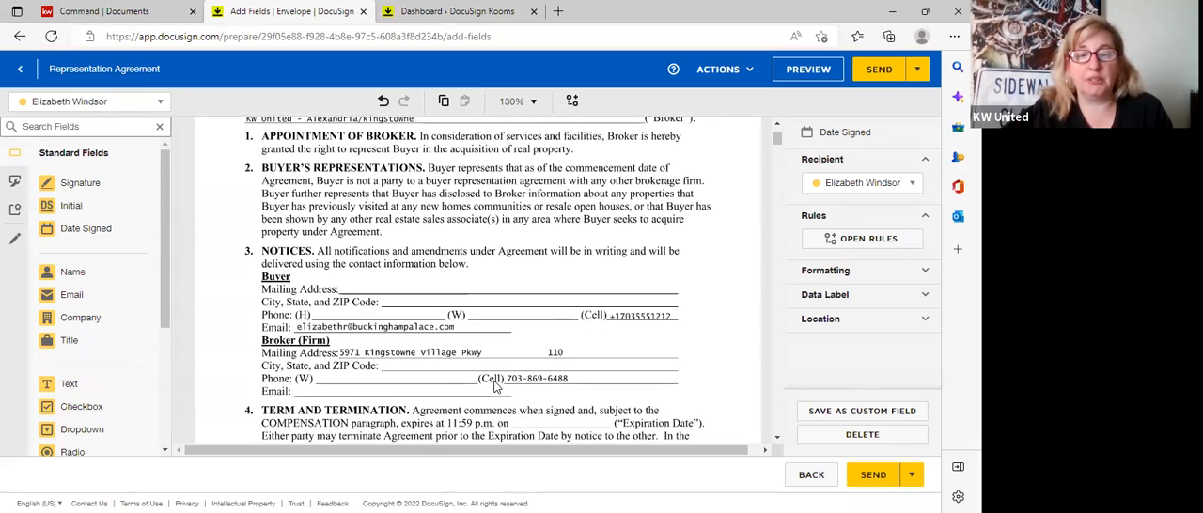
{"action": "left_click", "coordinate": [14, 242]}
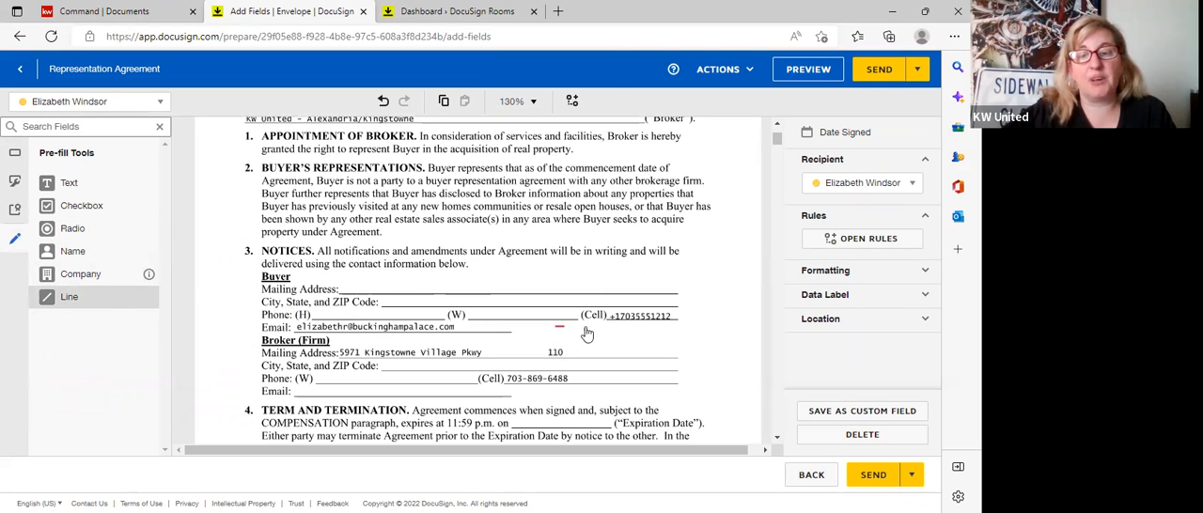
{"action": "left_click", "coordinate": [513, 378]}
{"action": "left_click_drag", "start_coordinate": [512, 378], "coordinate": [588, 378]}
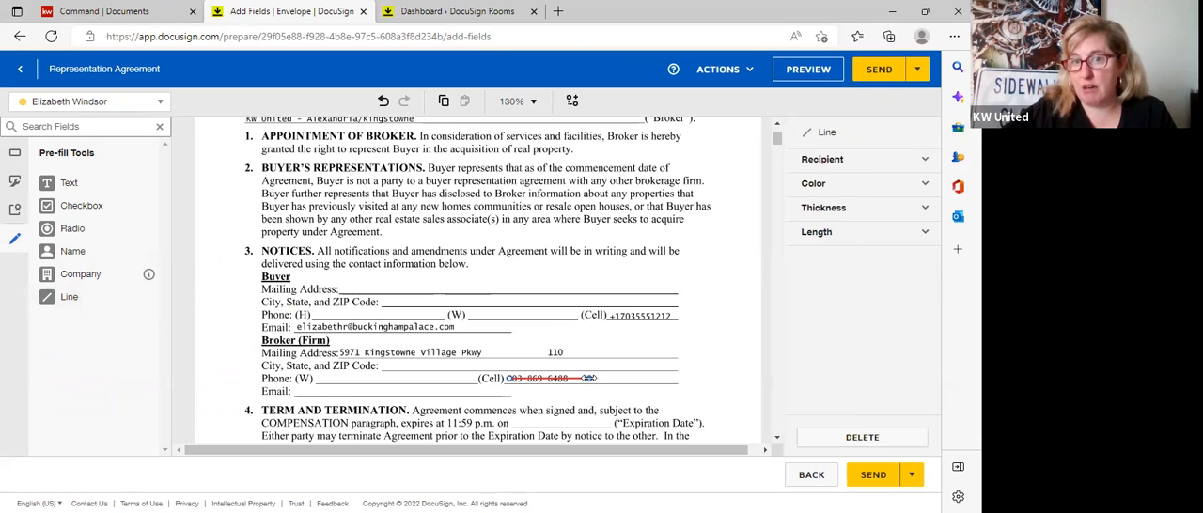
Add a pre-fill text field reading "new term" beside the struck-through cell number, and delete that field.
{"action": "left_click", "coordinate": [82, 190]}
{"action": "left_click", "coordinate": [595, 370]}
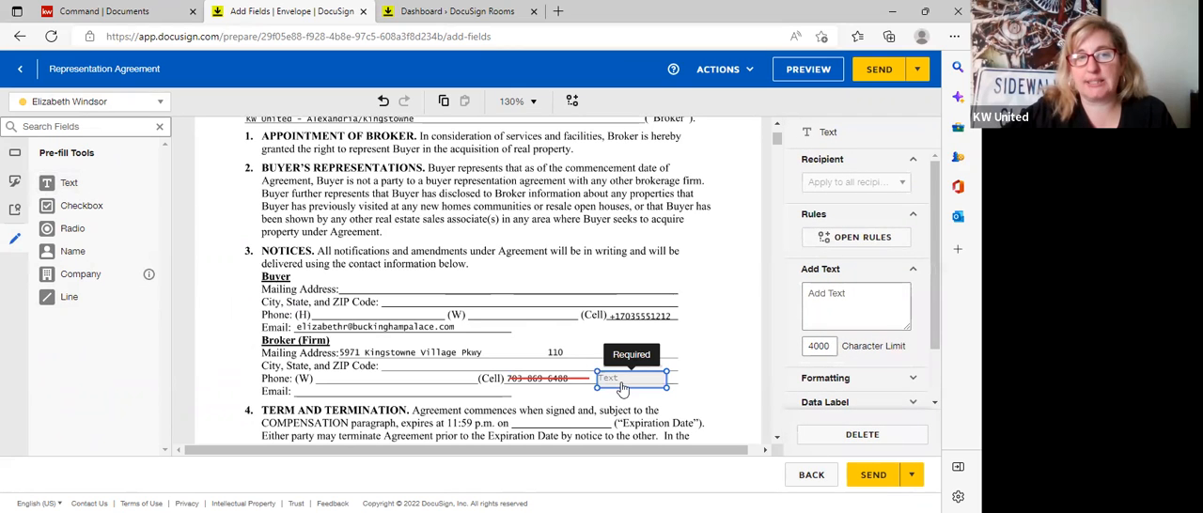
{"action": "left_click", "coordinate": [840, 307]}
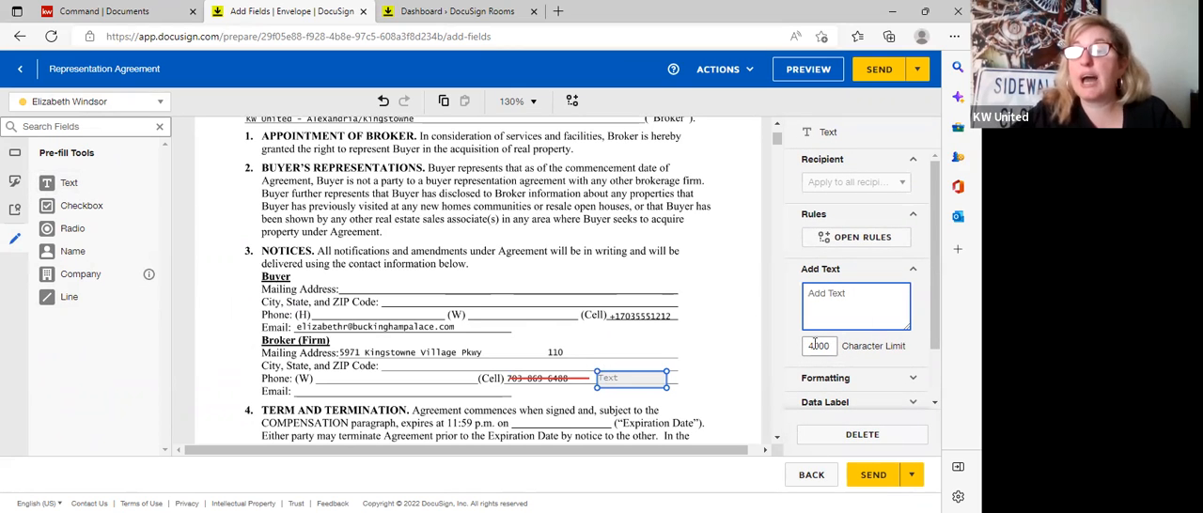
{"action": "type", "text": "new term"}
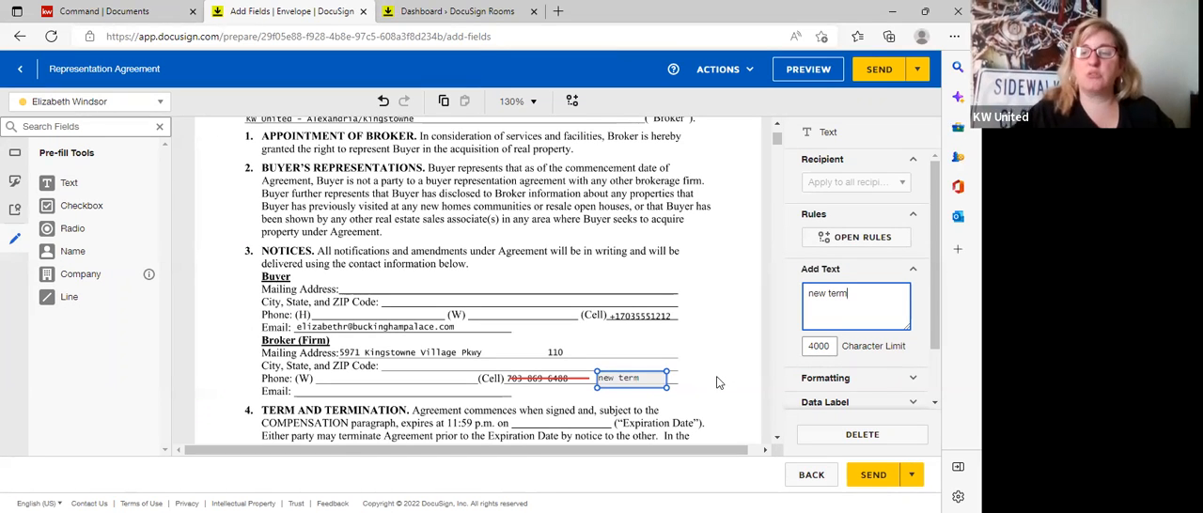
{"action": "left_click", "coordinate": [727, 340]}
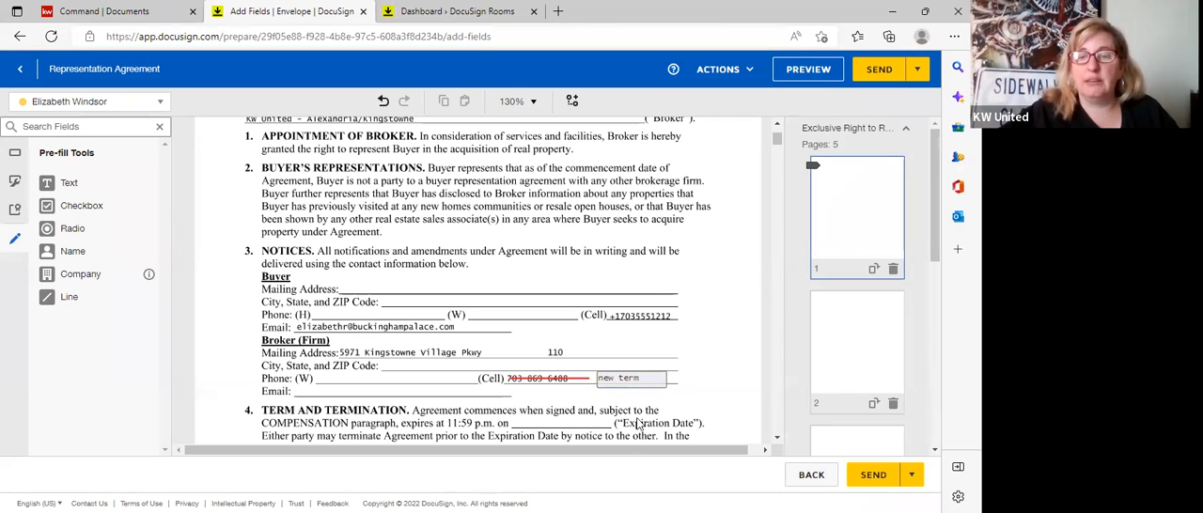
{"action": "left_click", "coordinate": [627, 388]}
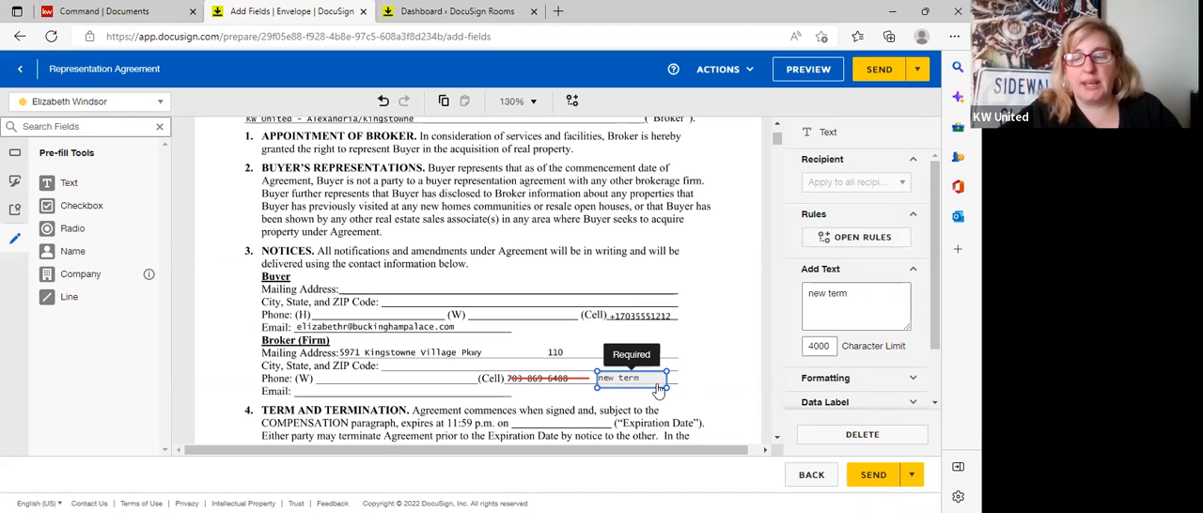
{"action": "key", "text": "Delete"}
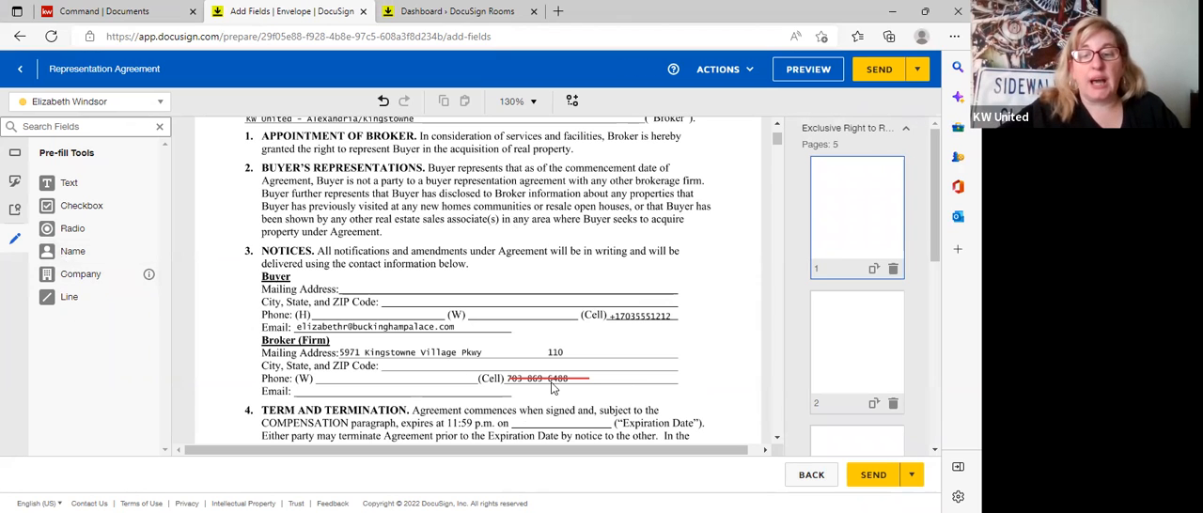
Place a standard text field for the buyer beside the struck-through cell number, fill it with "new term" and make it read-only.
{"action": "left_click", "coordinate": [16, 153]}
{"action": "left_click_drag", "start_coordinate": [92, 385], "coordinate": [602, 375]}
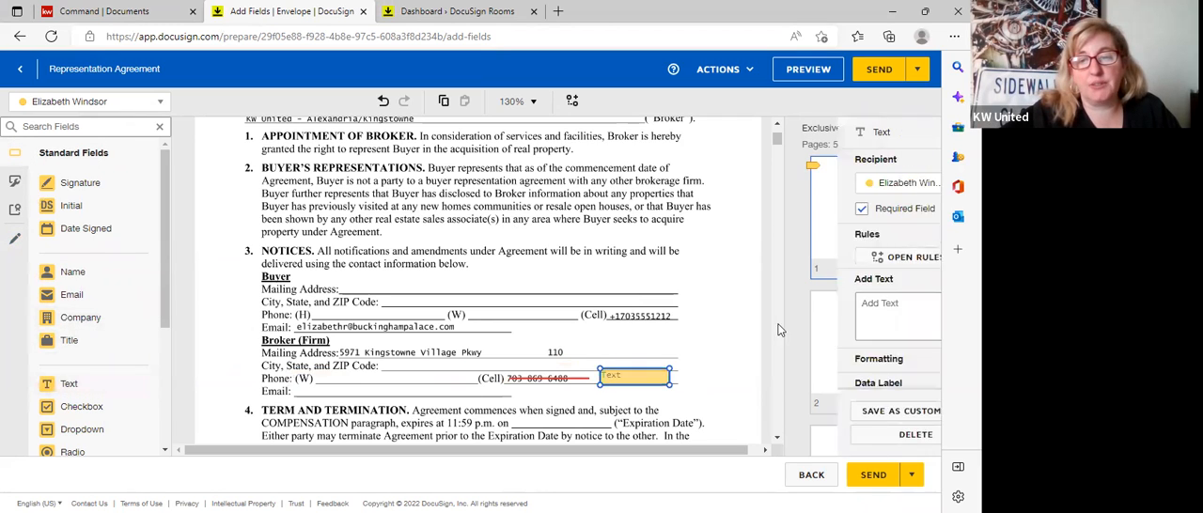
{"action": "left_click", "coordinate": [840, 357]}
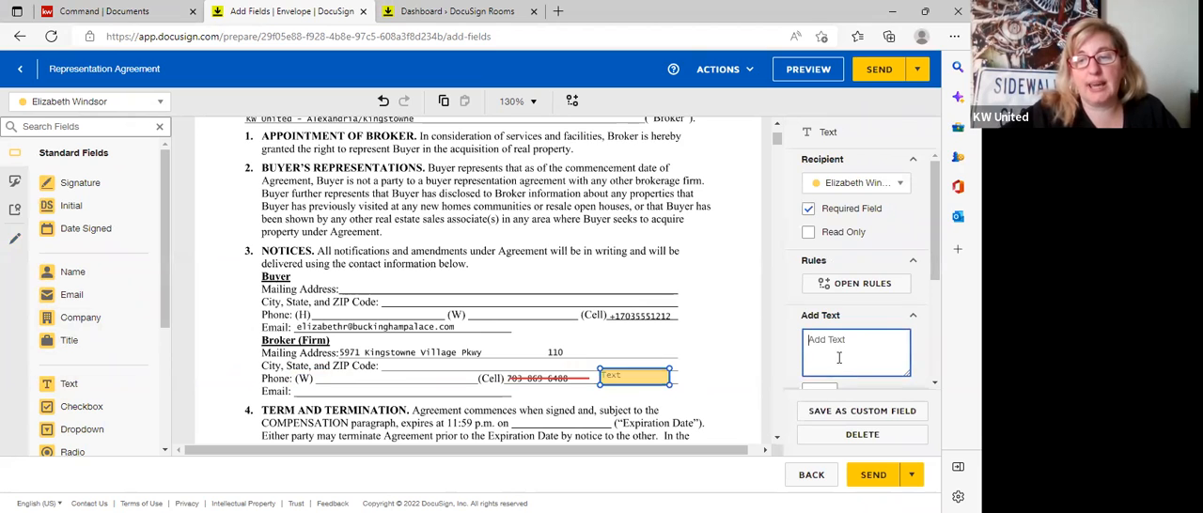
{"action": "type", "text": "ne"}
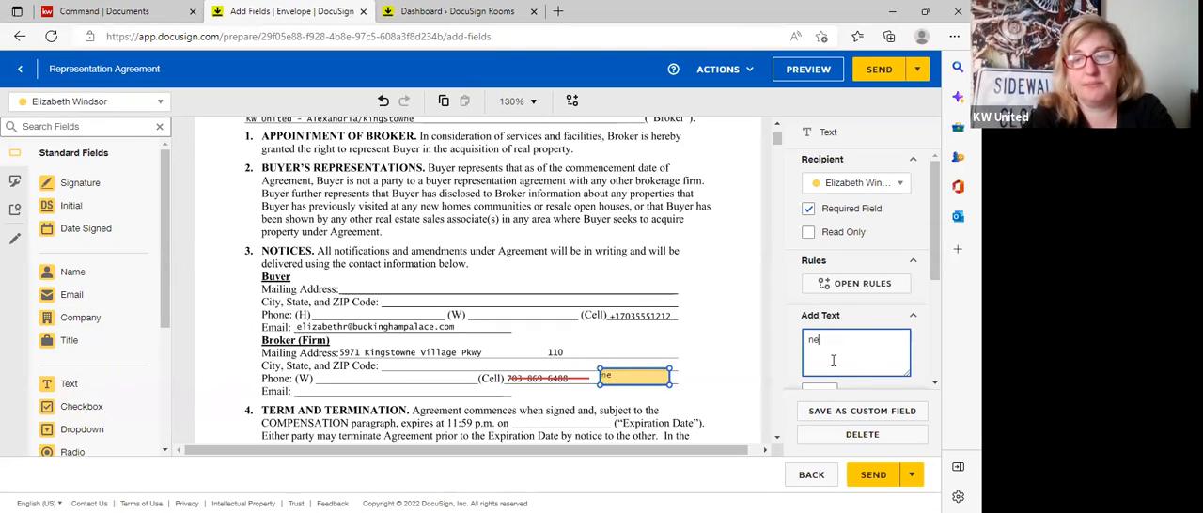
{"action": "type", "text": "w term"}
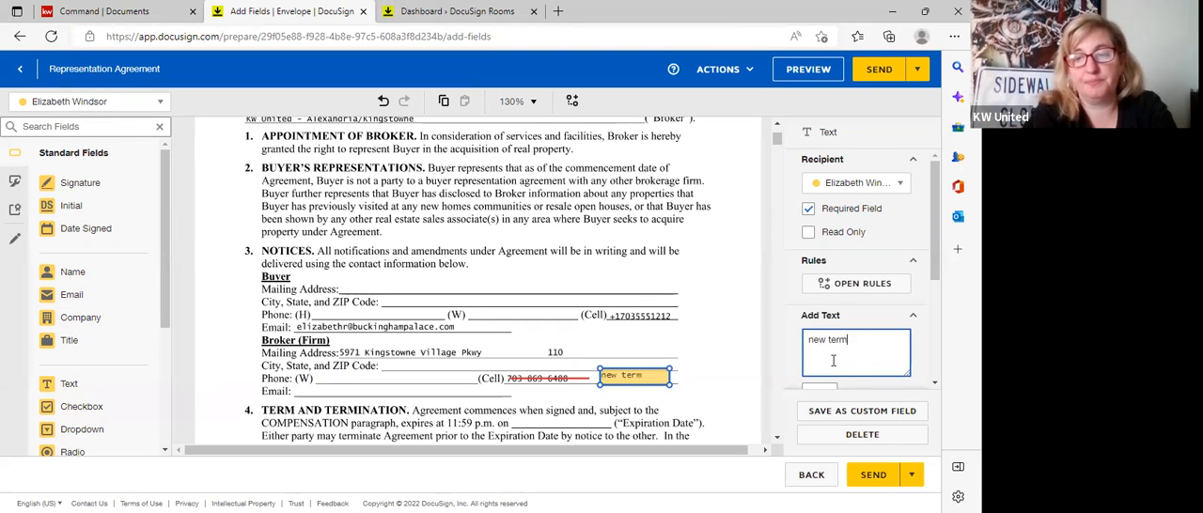
{"action": "left_click", "coordinate": [812, 234]}
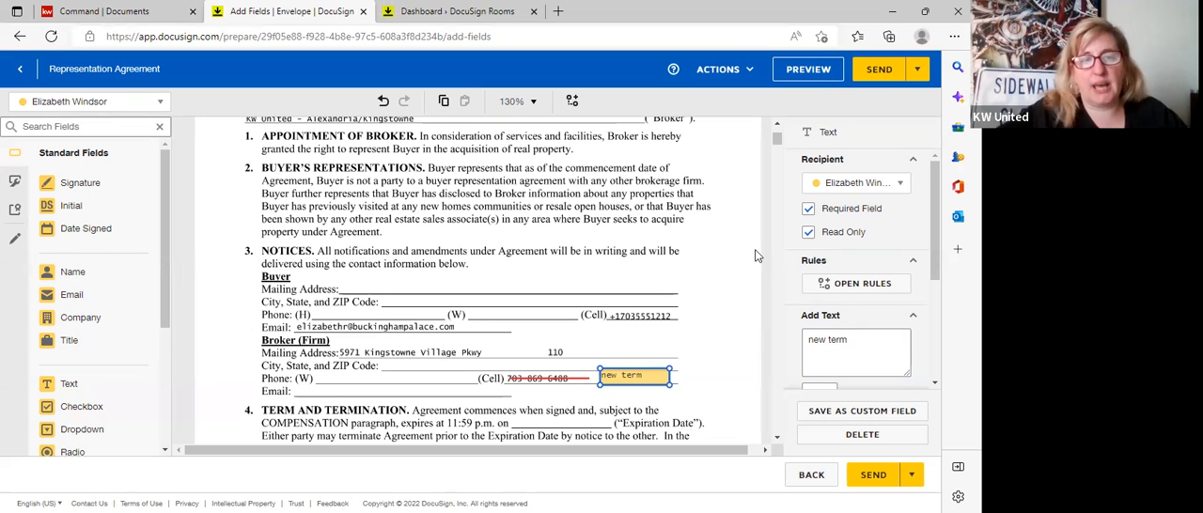
Draw a horizontal and a vertical pre-fill line crossing each other in the margin beside the "new term" field.
{"action": "left_click", "coordinate": [16, 242]}
{"action": "left_click", "coordinate": [71, 297]}
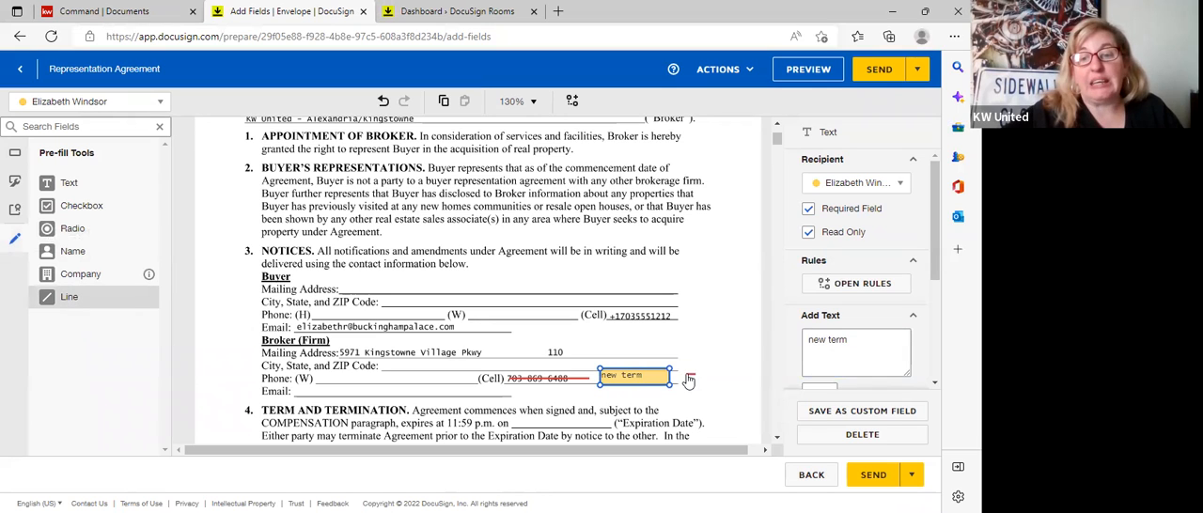
{"action": "left_click", "coordinate": [680, 376]}
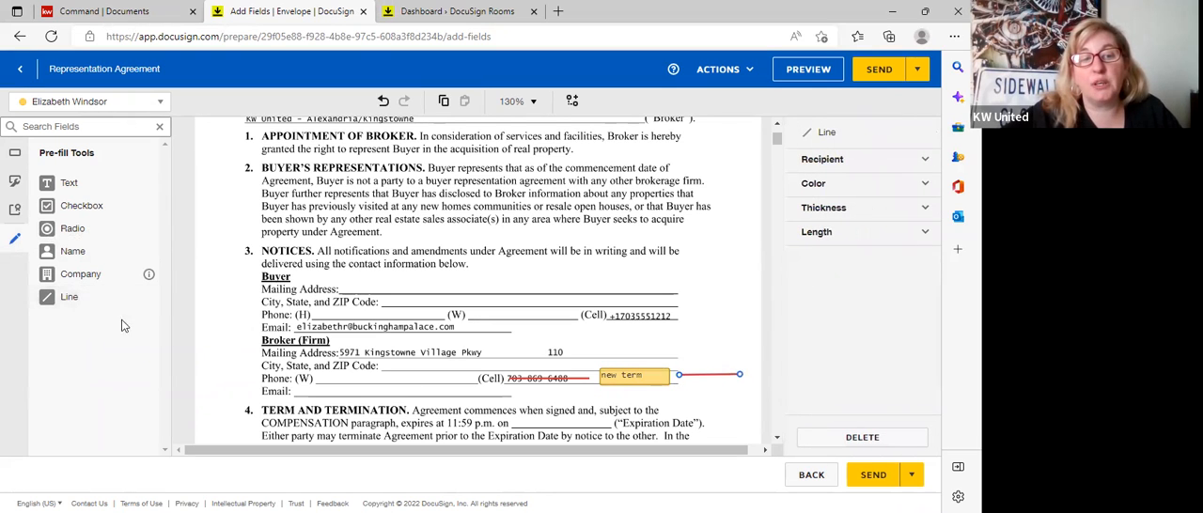
{"action": "left_click", "coordinate": [83, 299]}
{"action": "left_click_drag", "start_coordinate": [704, 344], "coordinate": [705, 407]}
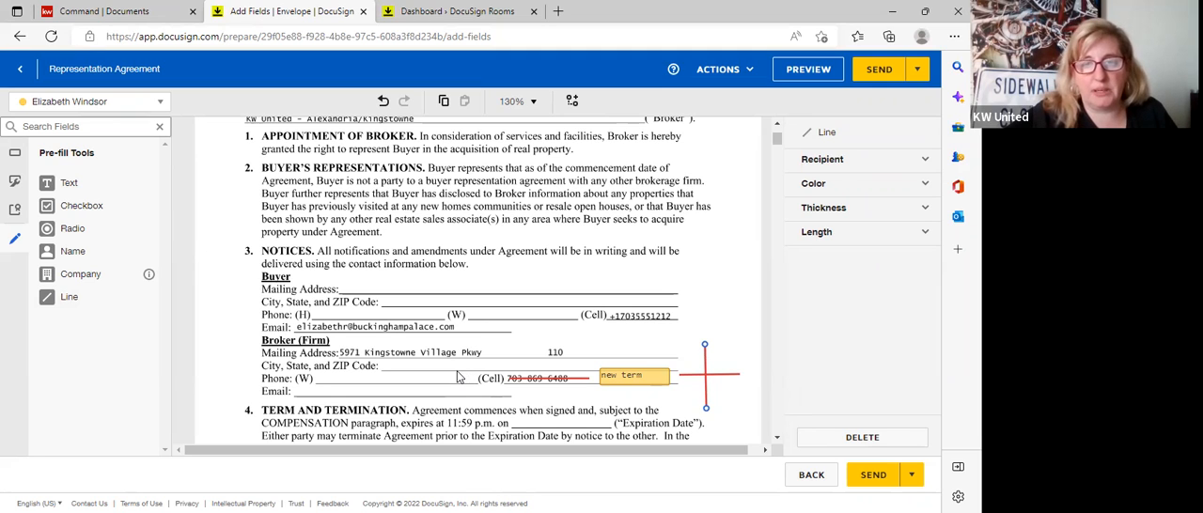
Place the buyer's initial field above and the agent's initial field below the horizontal line of the margin cross.
{"action": "left_click", "coordinate": [14, 153]}
{"action": "left_click_drag", "start_coordinate": [77, 207], "coordinate": [725, 351]}
{"action": "left_click", "coordinate": [111, 108]}
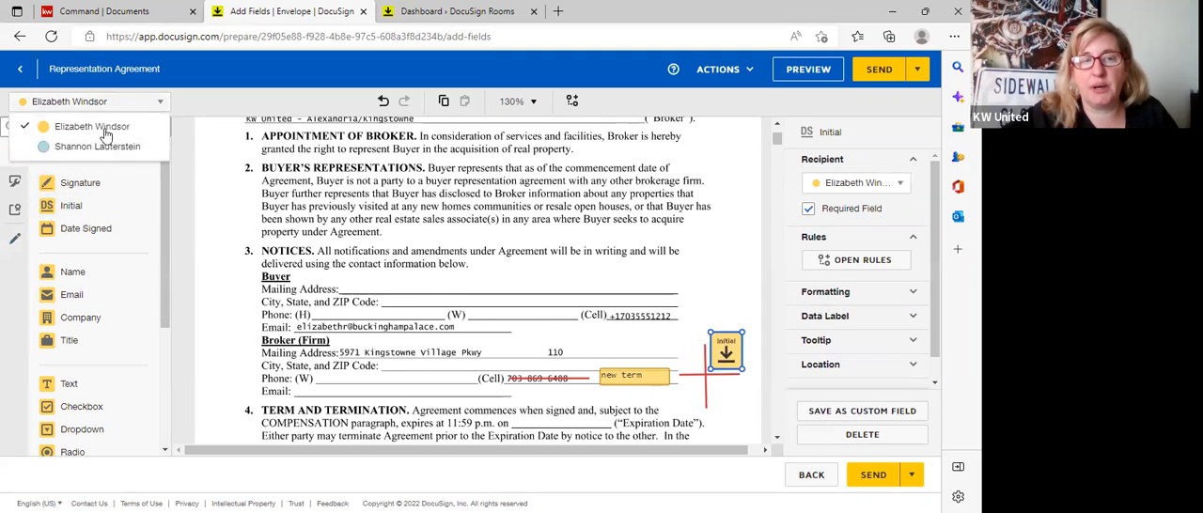
{"action": "left_click", "coordinate": [84, 141]}
{"action": "left_click_drag", "start_coordinate": [71, 206], "coordinate": [739, 406]}
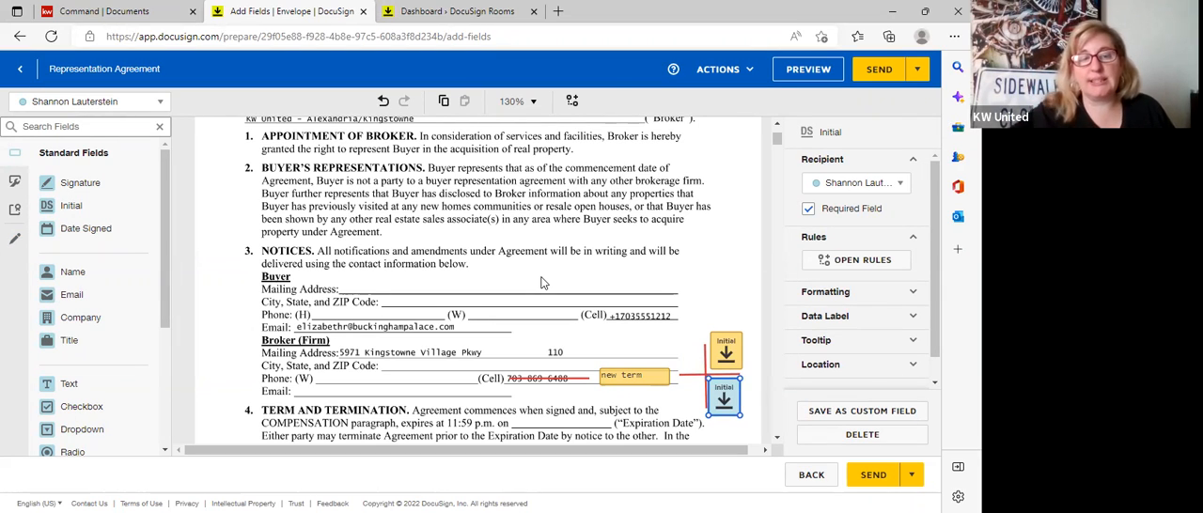
Turn off the read-only option of the buyer's "new term" text field.
{"action": "left_click", "coordinate": [608, 377]}
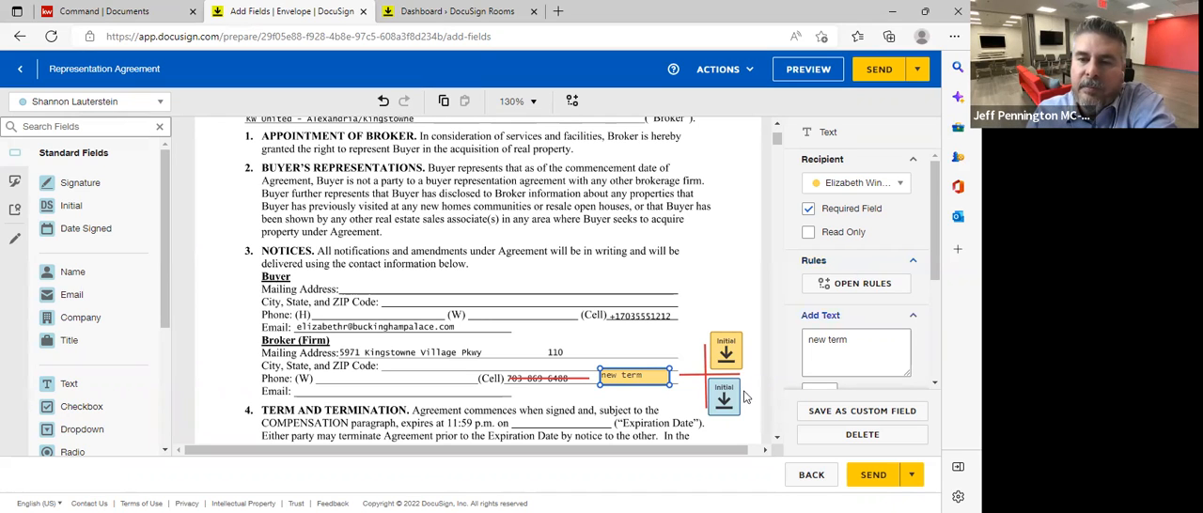
{"action": "scroll", "coordinate": [304, 265], "scroll_direction": "up", "scroll_amount": 3}
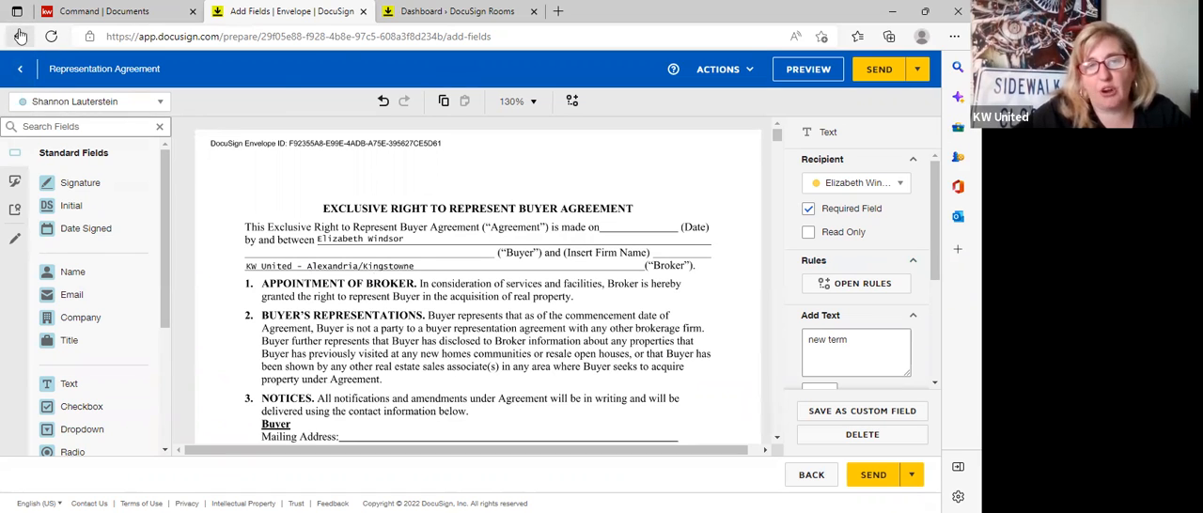
Return to the envelope details and replace the Buyer One recipient's e-mail address with a working test address.
{"action": "left_click", "coordinate": [21, 75]}
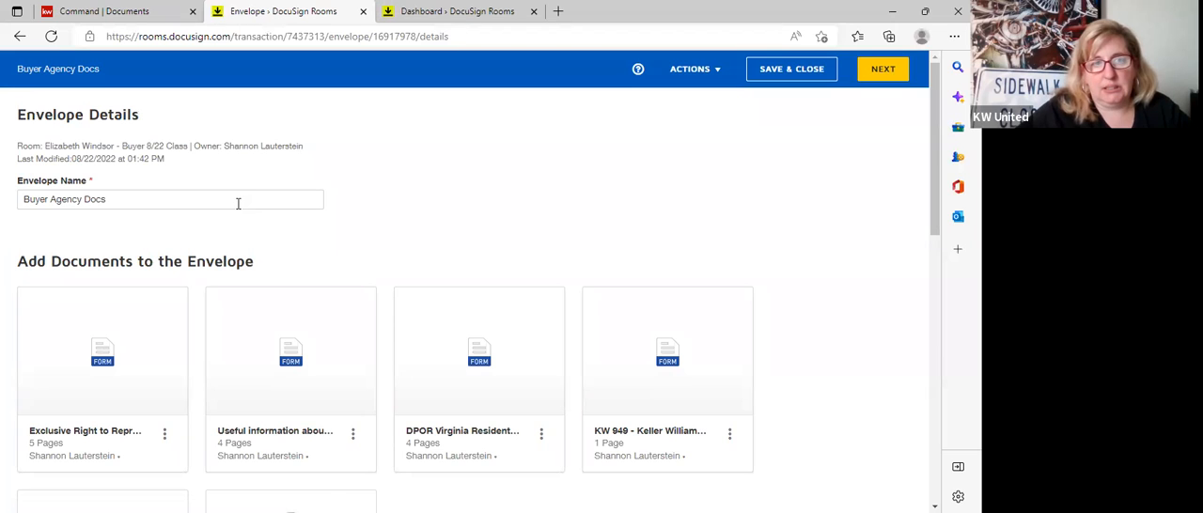
{"action": "scroll", "coordinate": [242, 201], "scroll_direction": "down", "scroll_amount": 5}
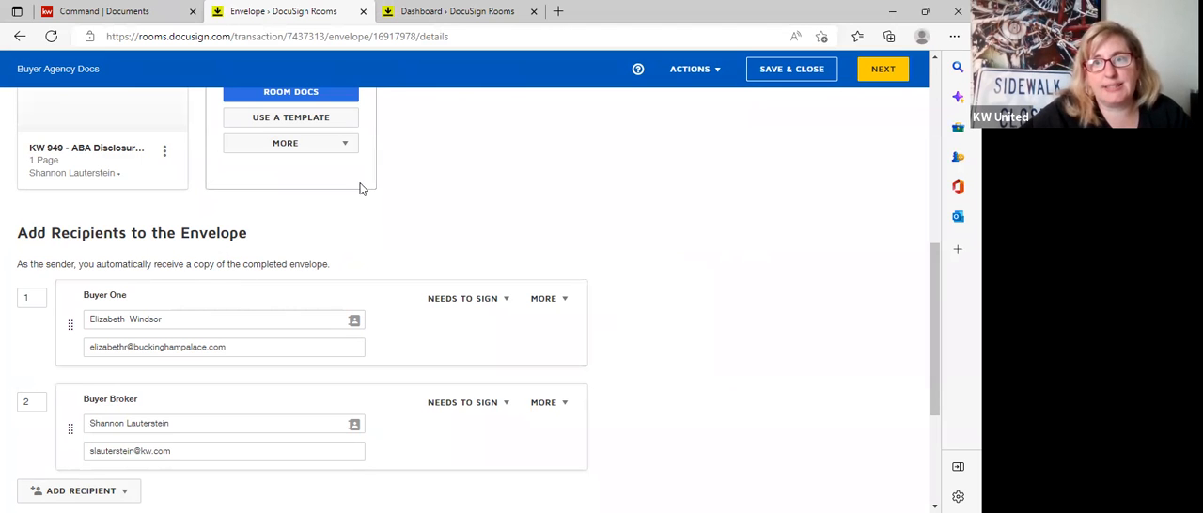
{"action": "scroll", "coordinate": [487, 194], "scroll_direction": "down", "scroll_amount": 2}
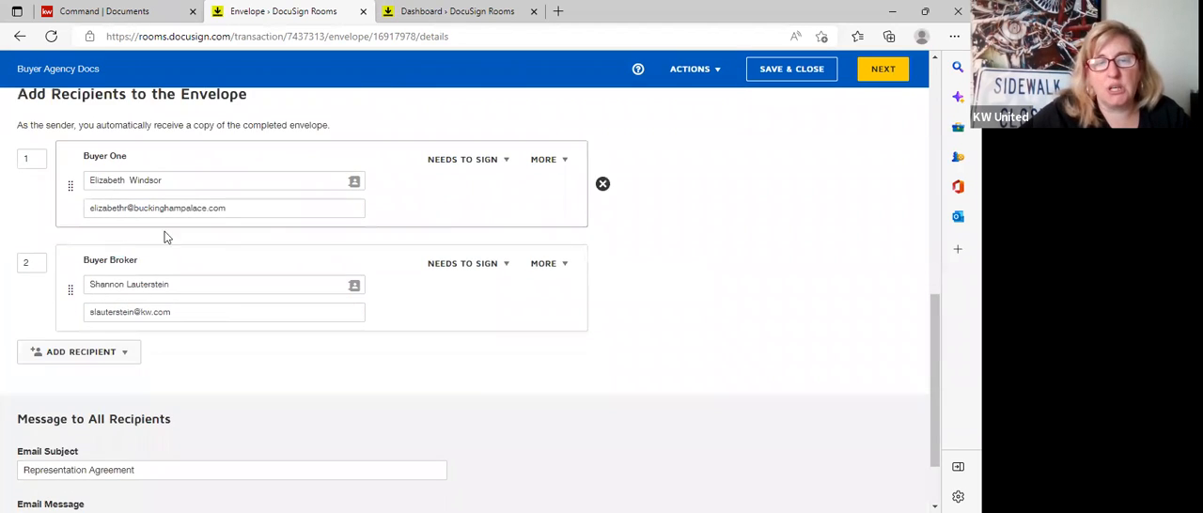
{"action": "scroll", "coordinate": [173, 369], "scroll_direction": "up", "scroll_amount": 1}
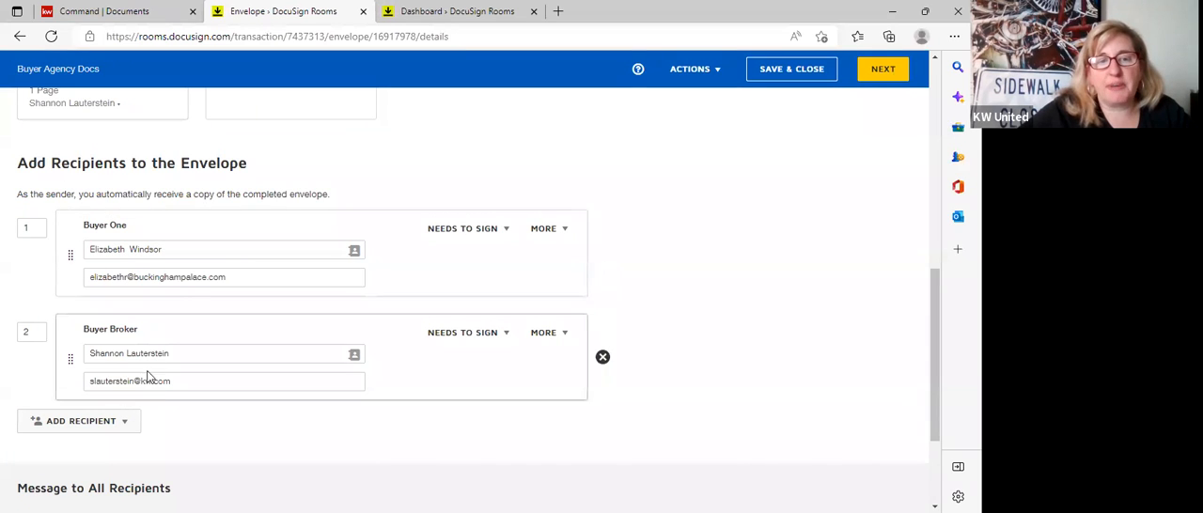
{"action": "left_click_drag", "start_coordinate": [247, 276], "coordinate": [4, 274]}
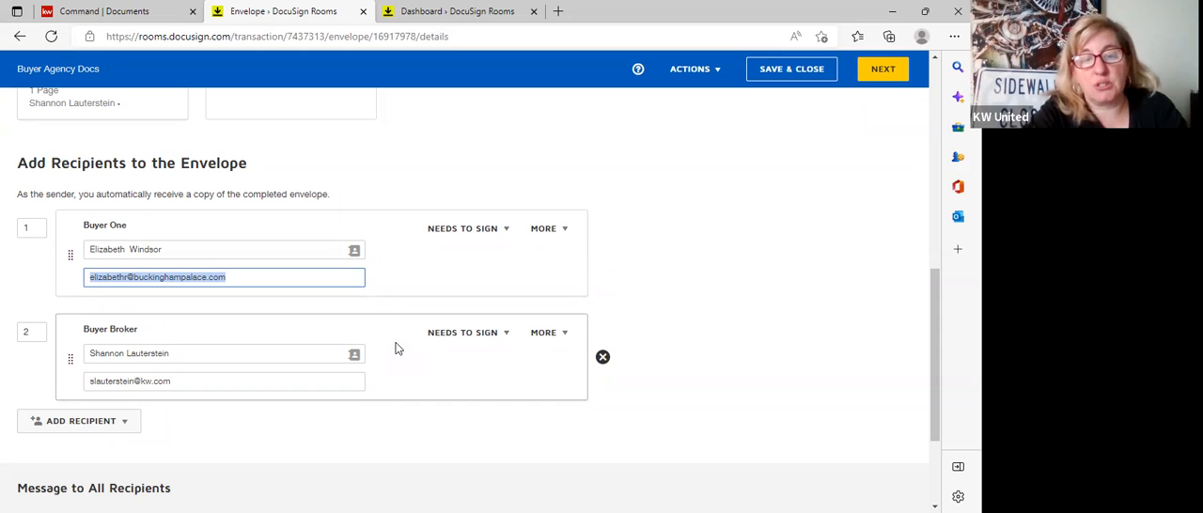
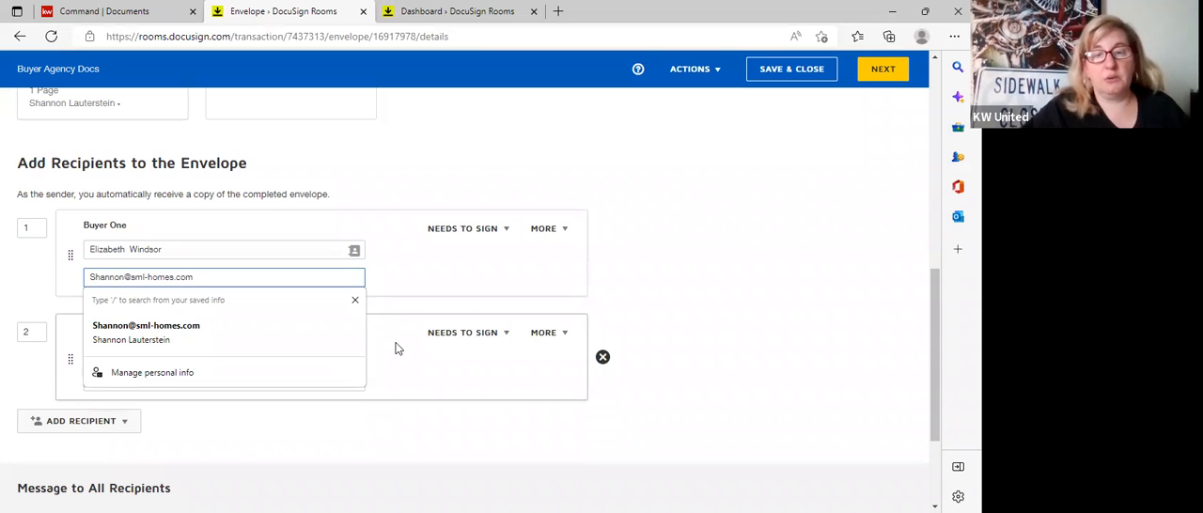
{"action": "left_click", "coordinate": [702, 236]}
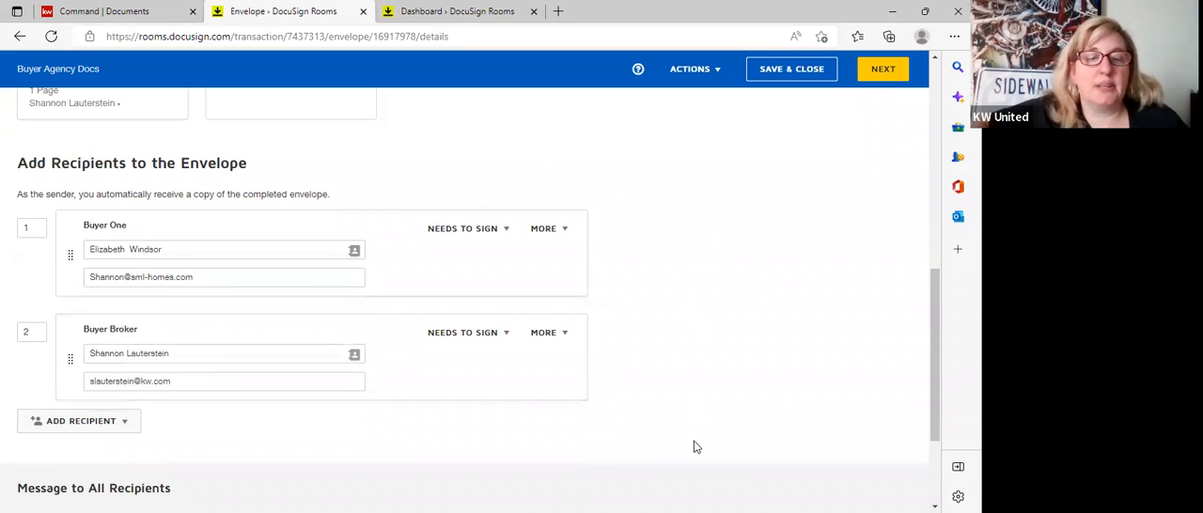
Save and close the envelope and open the Exclusive Right to Represent Buyer form from the room's documents.
{"action": "scroll", "coordinate": [701, 446], "scroll_direction": "up", "scroll_amount": 6}
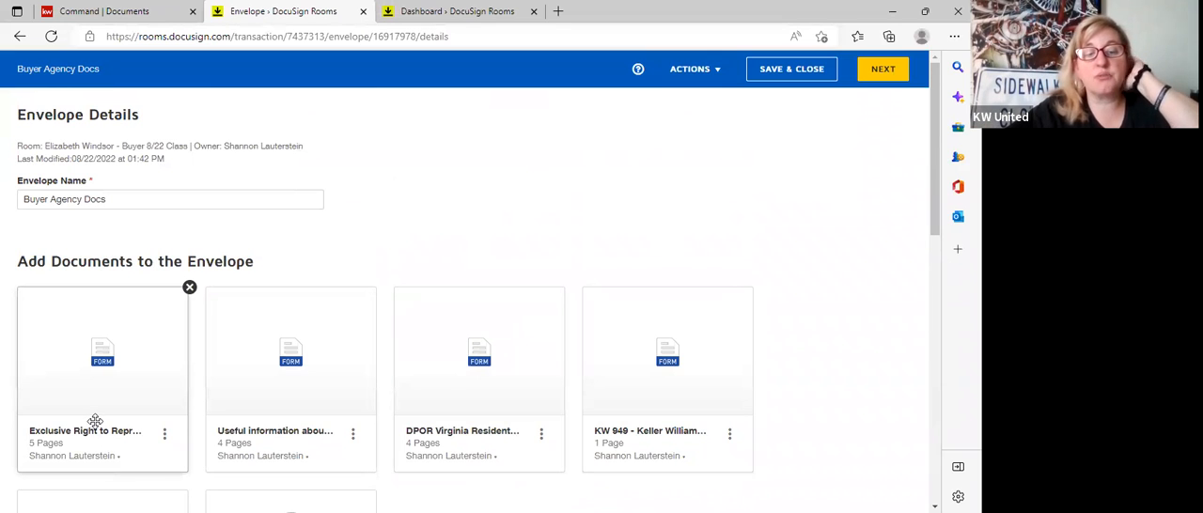
{"action": "left_click", "coordinate": [799, 82]}
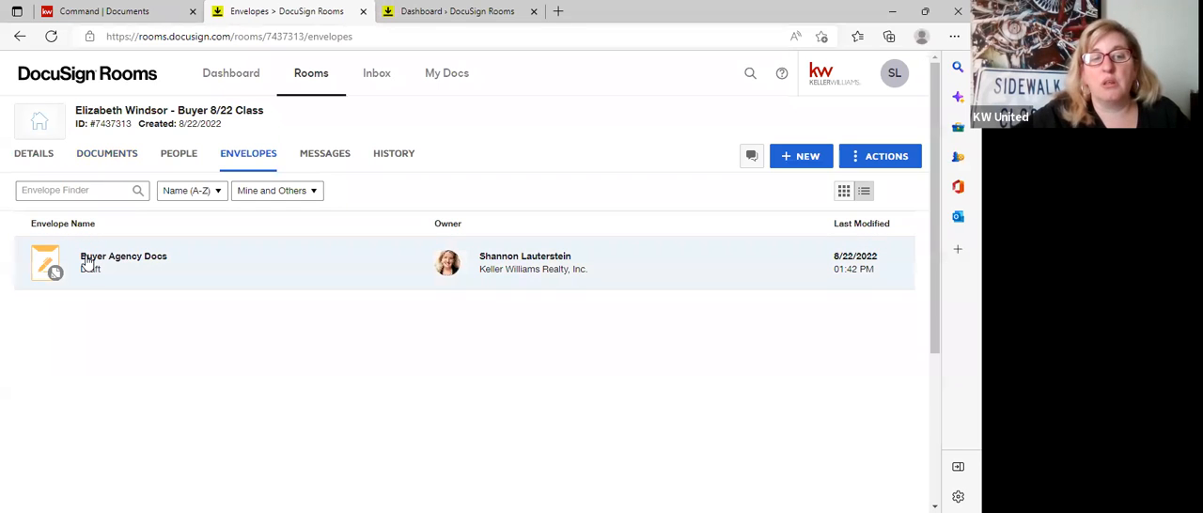
{"action": "left_click", "coordinate": [118, 158]}
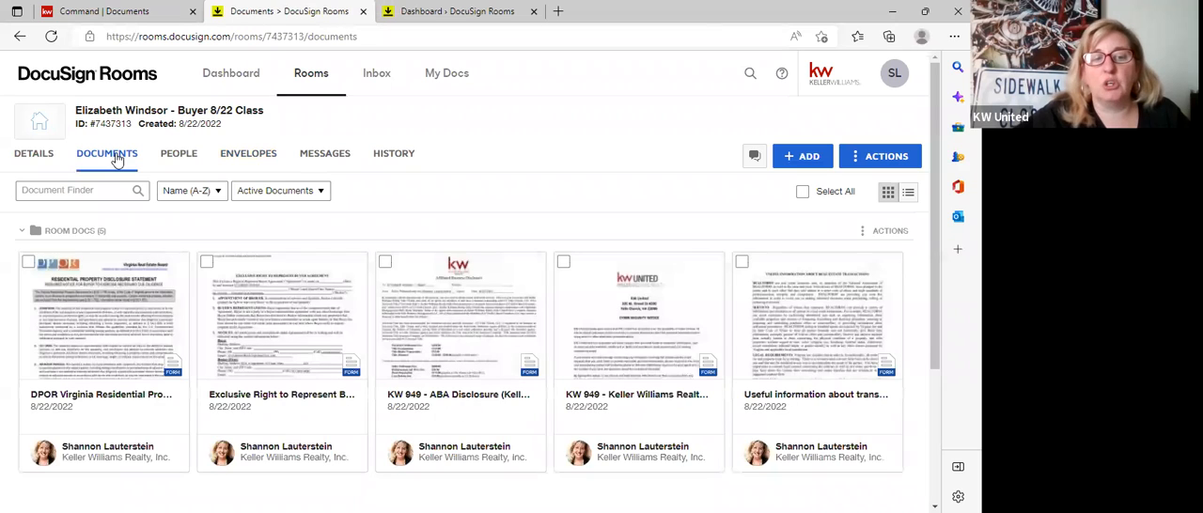
{"action": "left_click", "coordinate": [290, 355]}
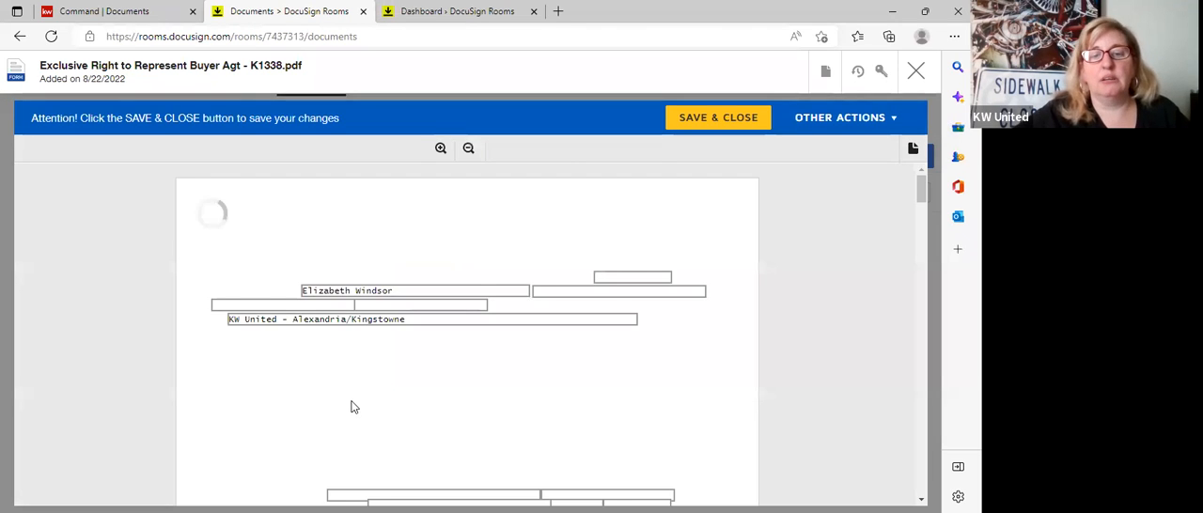
Set the agreement's Expiration Date in section 4 to 12/31/2022 and save and close the form.
{"action": "scroll", "coordinate": [353, 406], "scroll_direction": "down", "scroll_amount": 3}
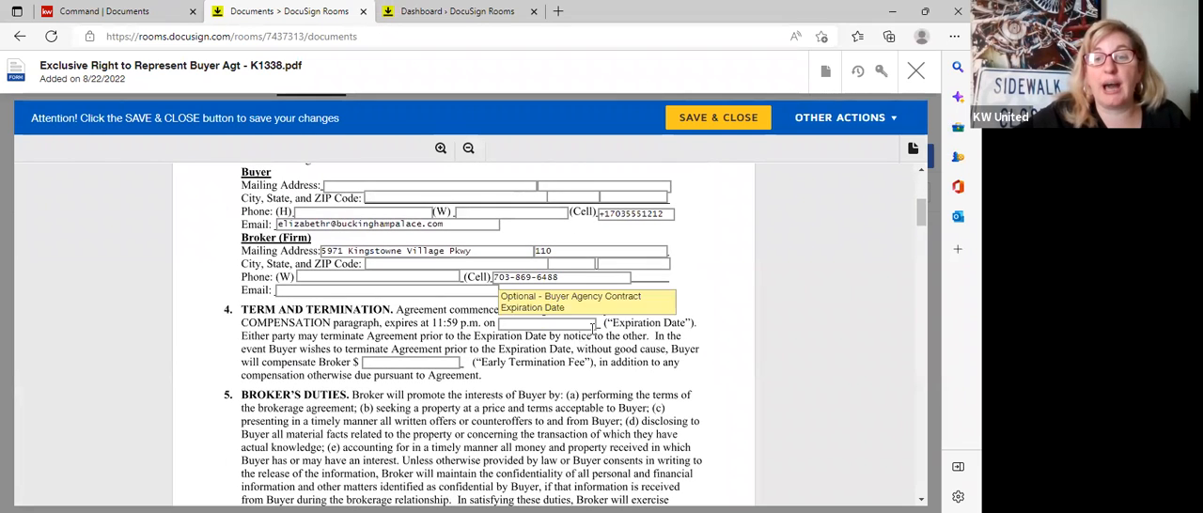
{"action": "left_click", "coordinate": [589, 323]}
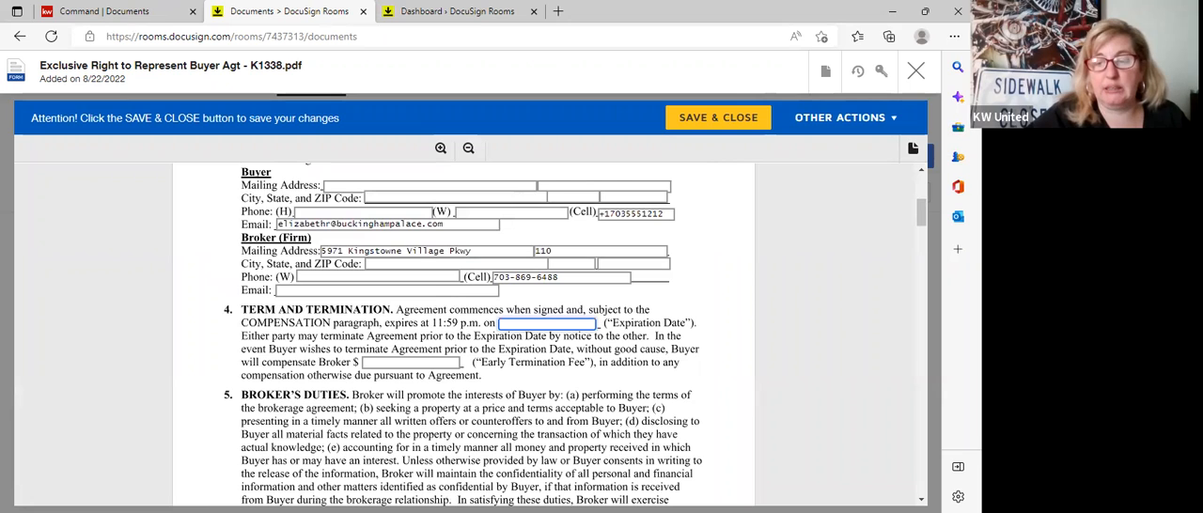
{"action": "type", "text": "12/"}
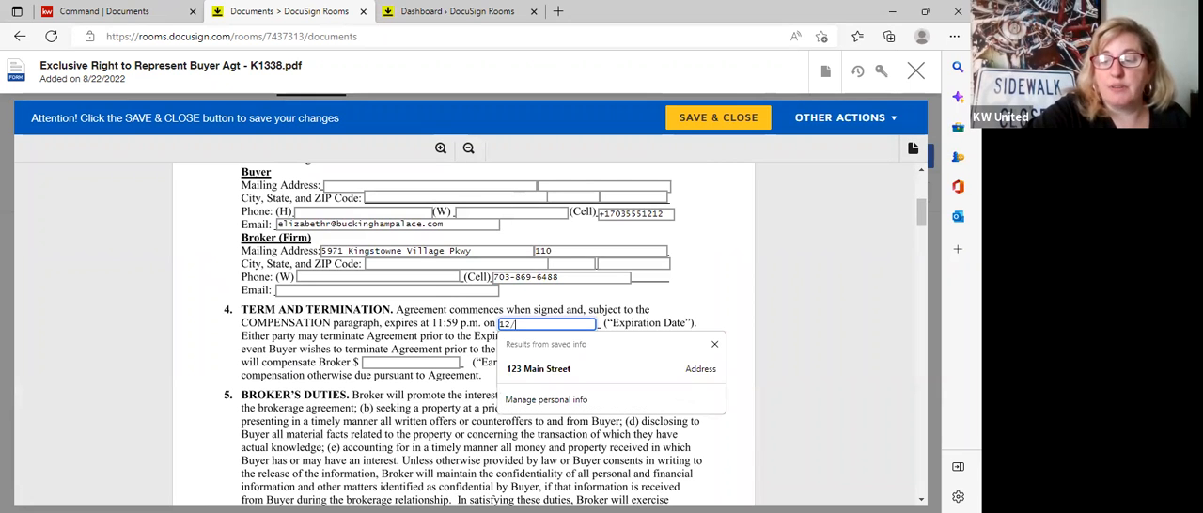
{"action": "type", "text": "31/2022"}
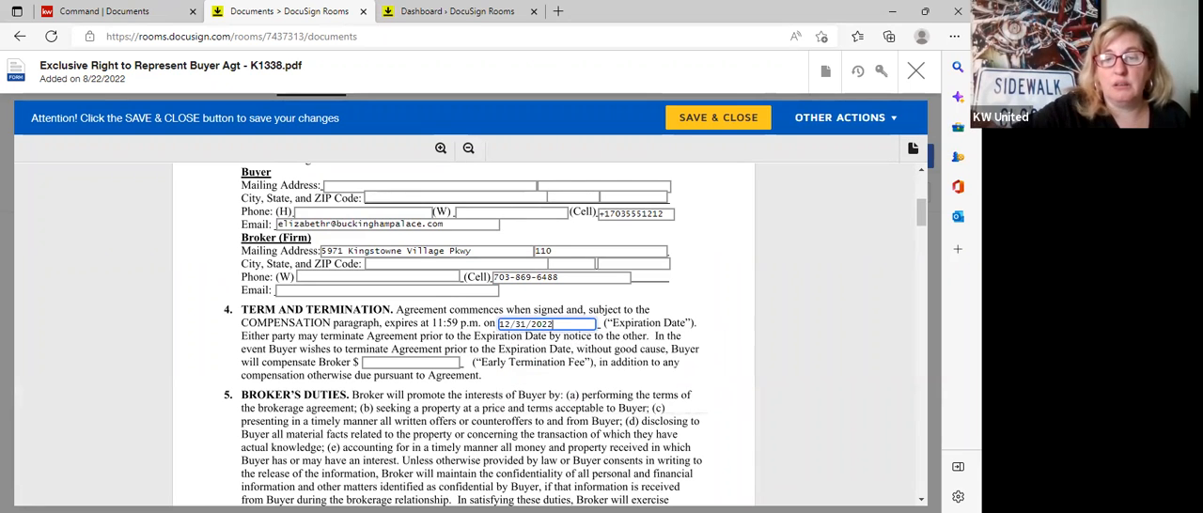
{"action": "left_click", "coordinate": [706, 119]}
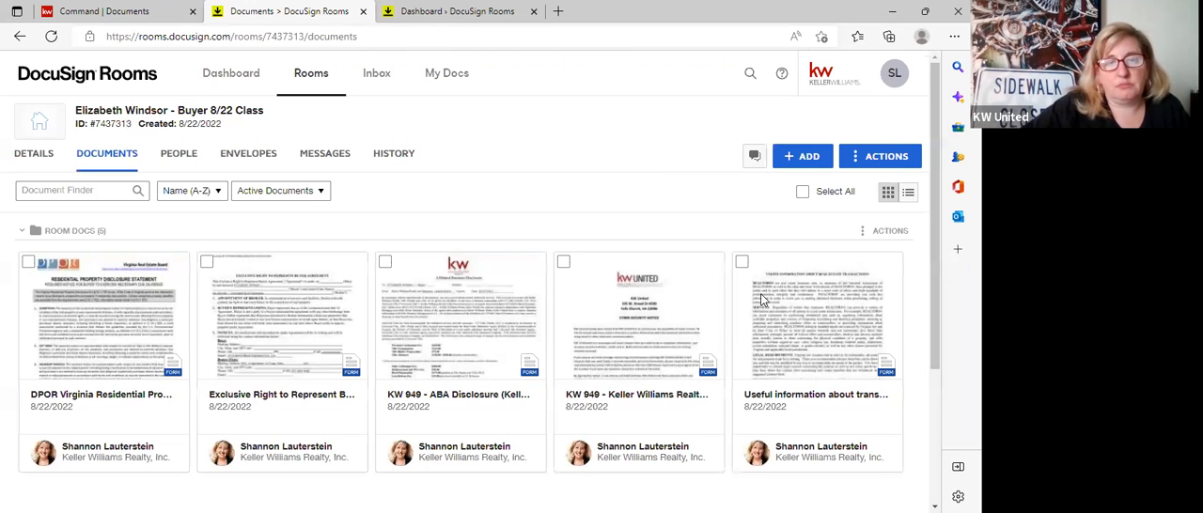
Reopen the Buyer Agency Docs envelope and examine the expiration date in its copy of the Exclusive Right to Represent agreement.
{"action": "left_click", "coordinate": [237, 157]}
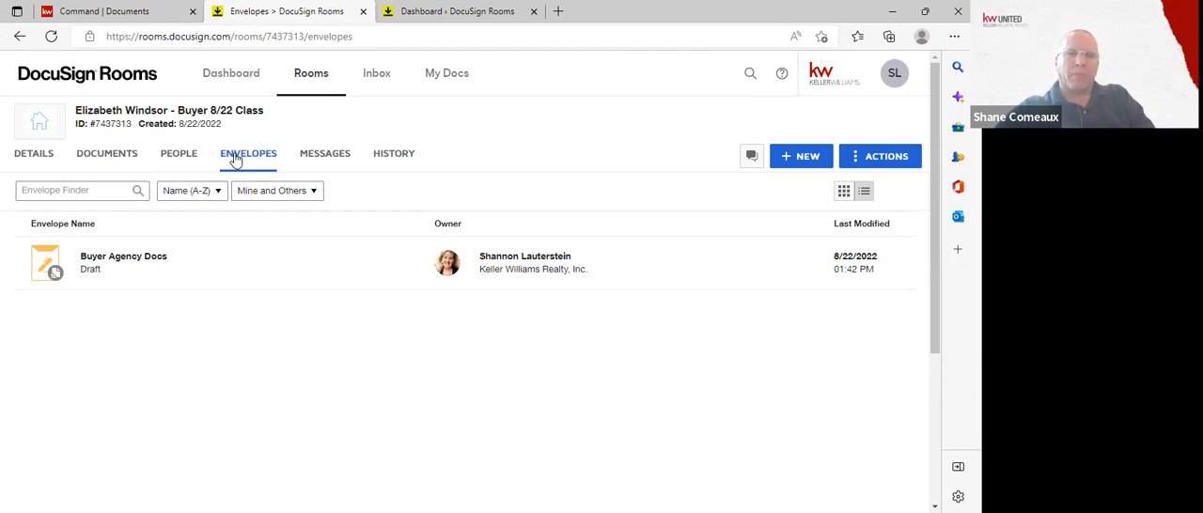
{"action": "left_click", "coordinate": [203, 277]}
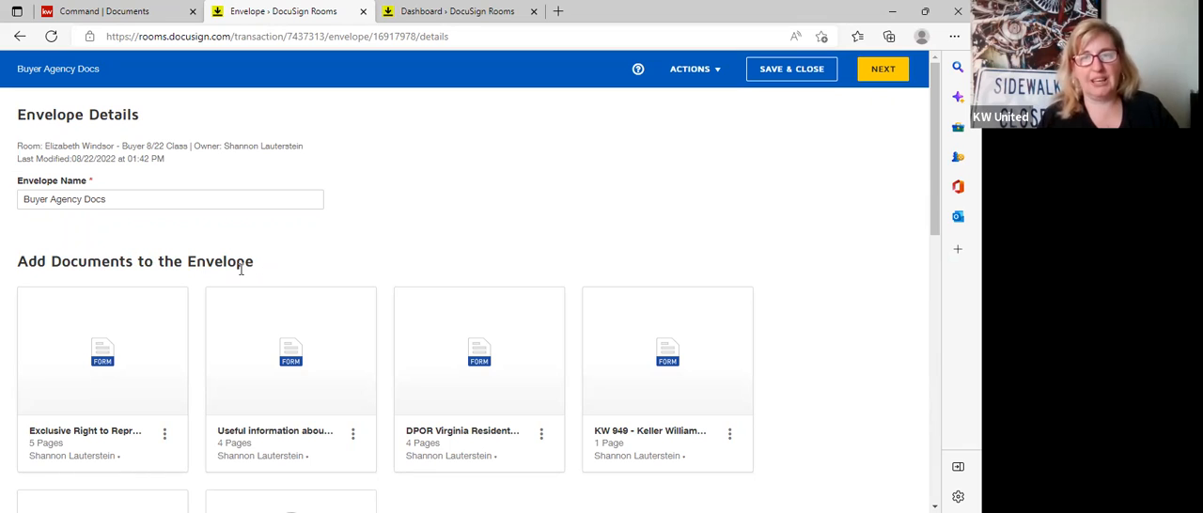
{"action": "mouse_move", "coordinate": [164, 325]}
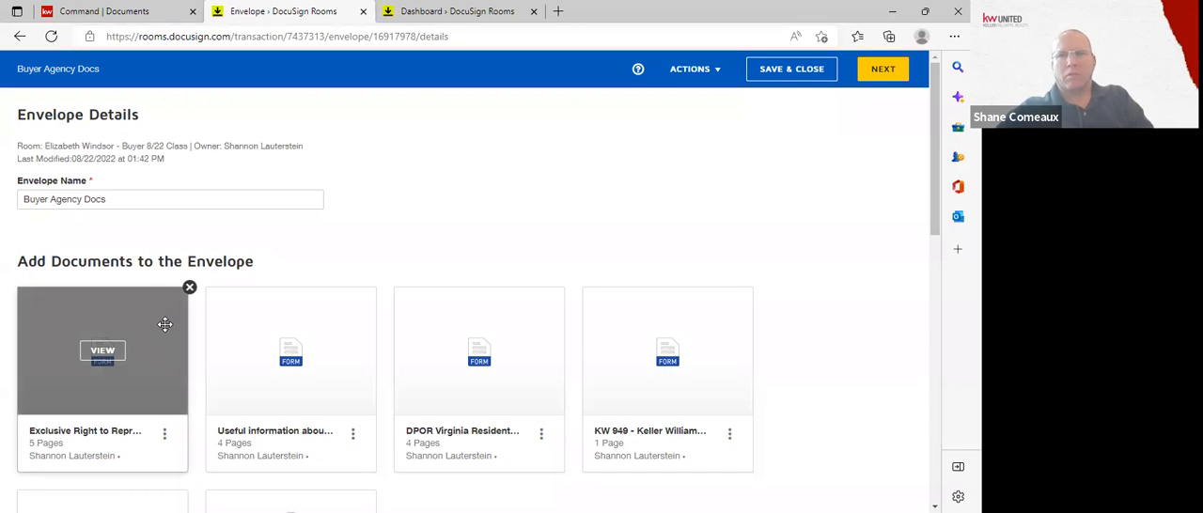
{"action": "left_click", "coordinate": [120, 348]}
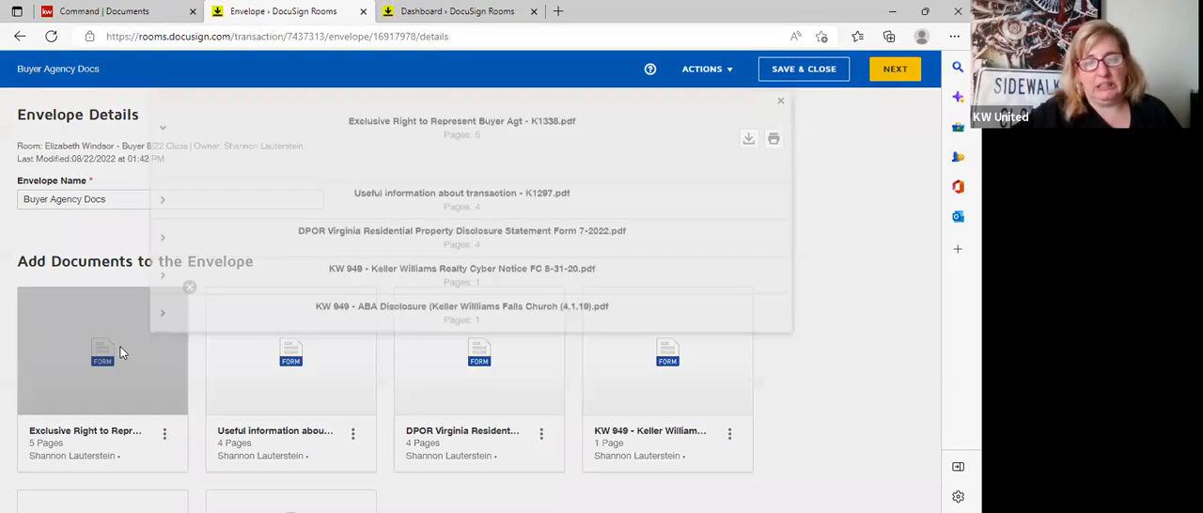
{"action": "scroll", "coordinate": [395, 365], "scroll_direction": "down", "scroll_amount": 5}
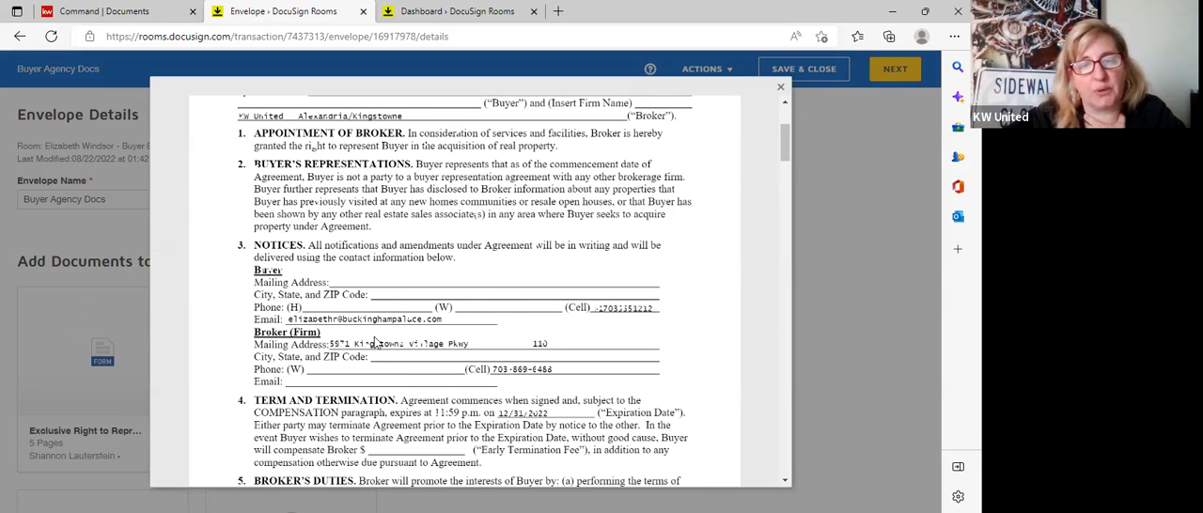
{"action": "scroll", "coordinate": [380, 344], "scroll_direction": "down", "scroll_amount": 1}
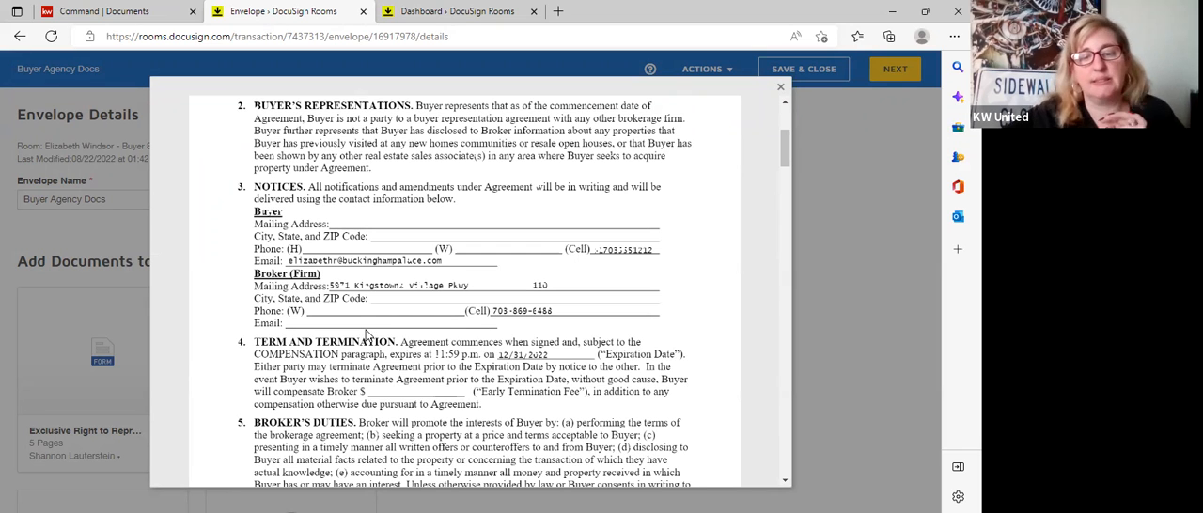
{"action": "scroll", "coordinate": [366, 334], "scroll_direction": "down", "scroll_amount": 1}
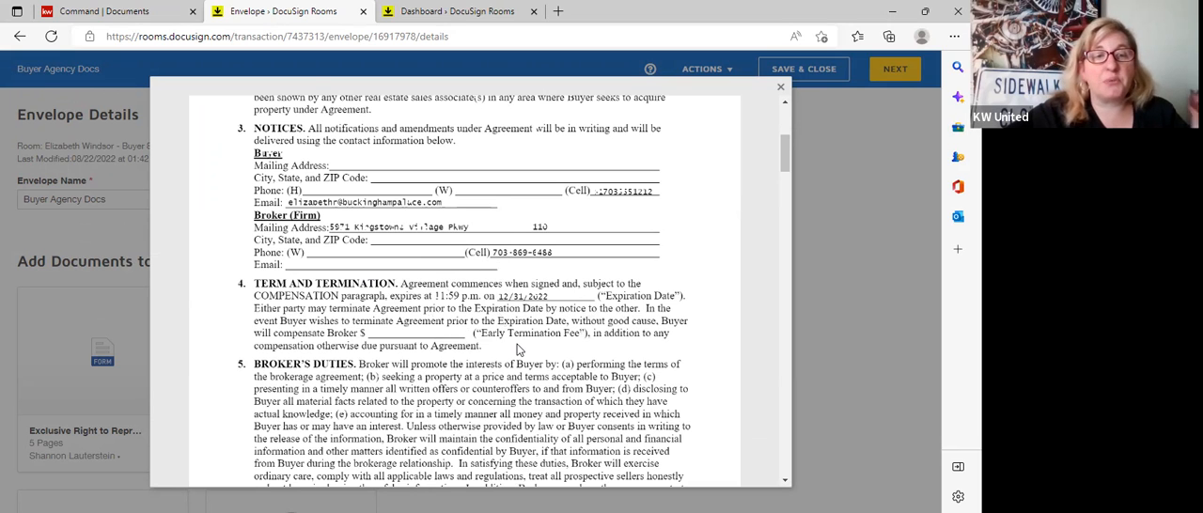
{"action": "left_click", "coordinate": [780, 92]}
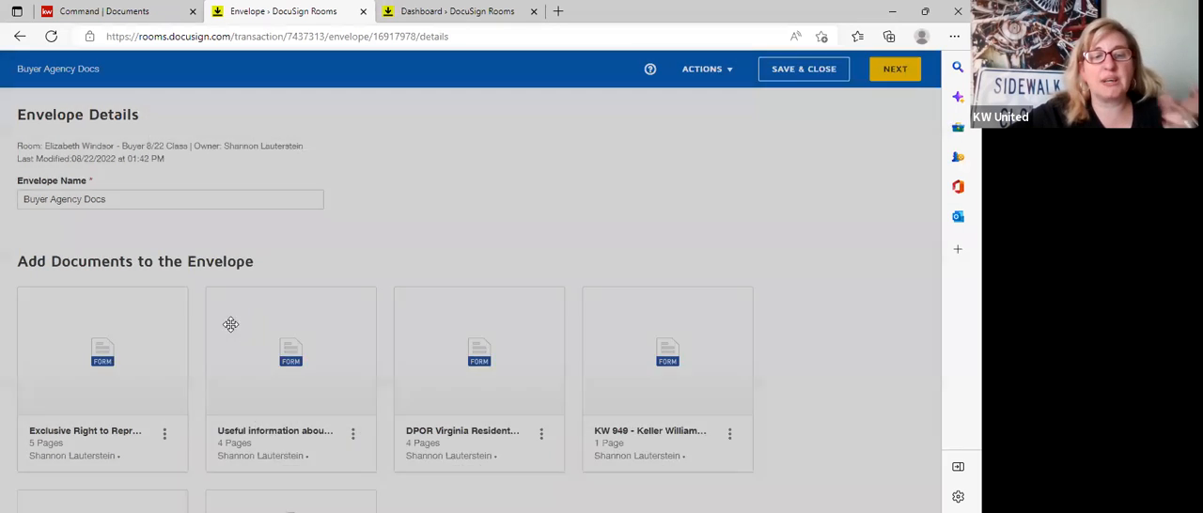
Compare the envelope's document list with the documents shown in the field-placement view and return to the envelope details.
{"action": "scroll", "coordinate": [145, 364], "scroll_direction": "down", "scroll_amount": 2}
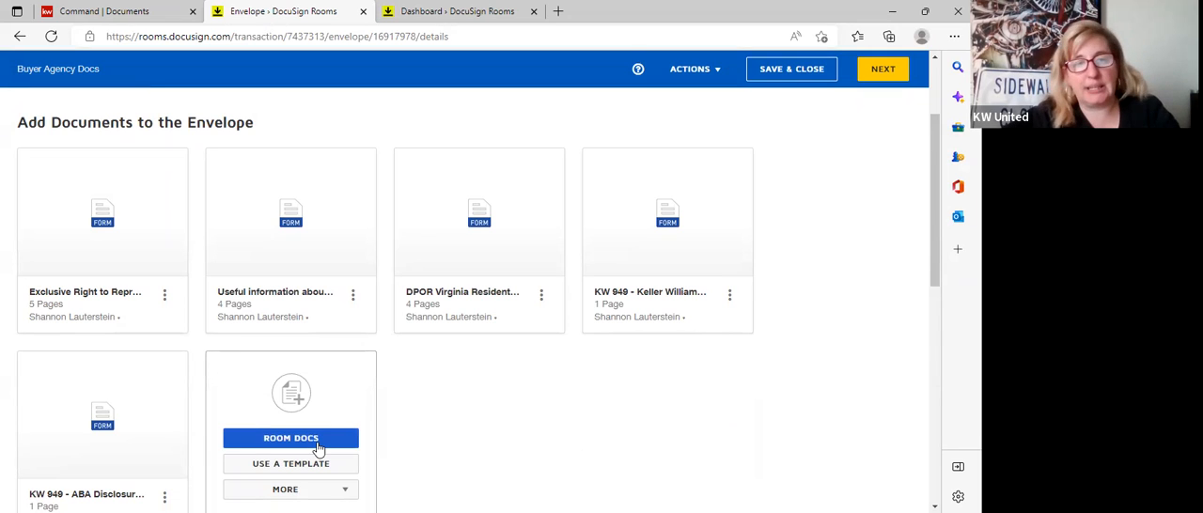
{"action": "scroll", "coordinate": [481, 442], "scroll_direction": "up", "scroll_amount": 1}
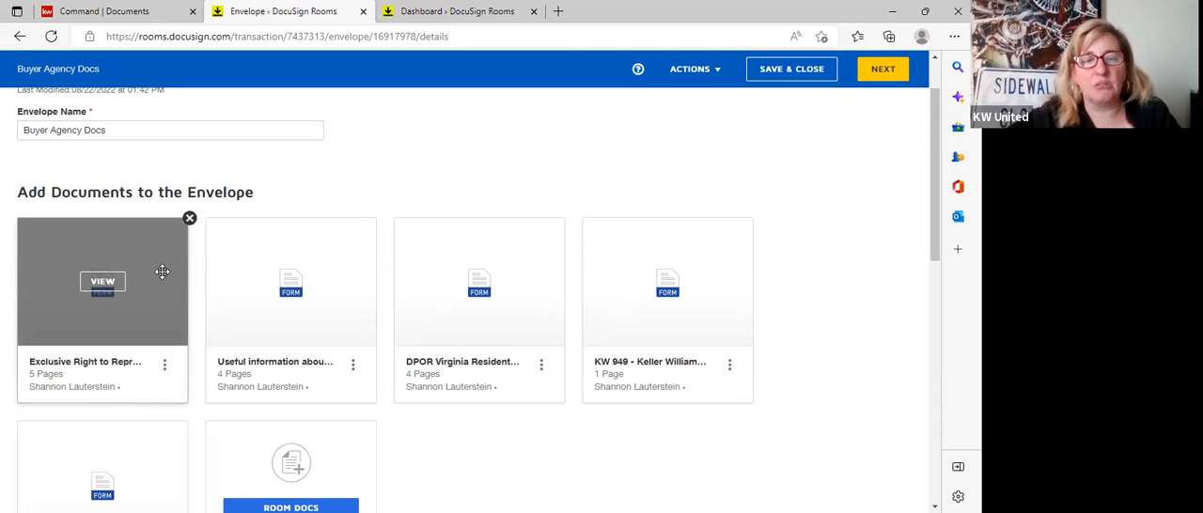
{"action": "left_click", "coordinate": [875, 71]}
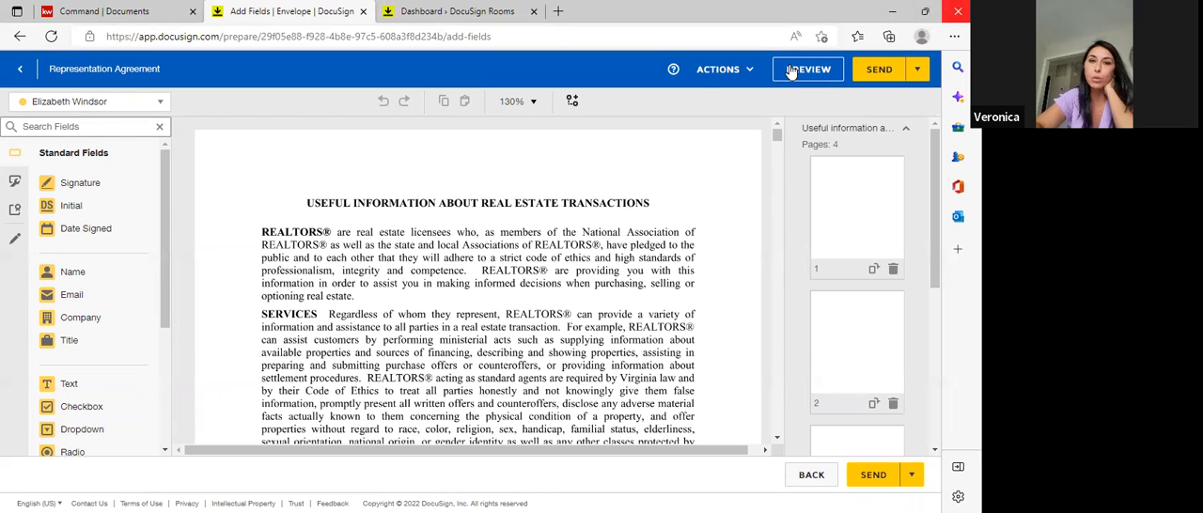
{"action": "left_click", "coordinate": [18, 71]}
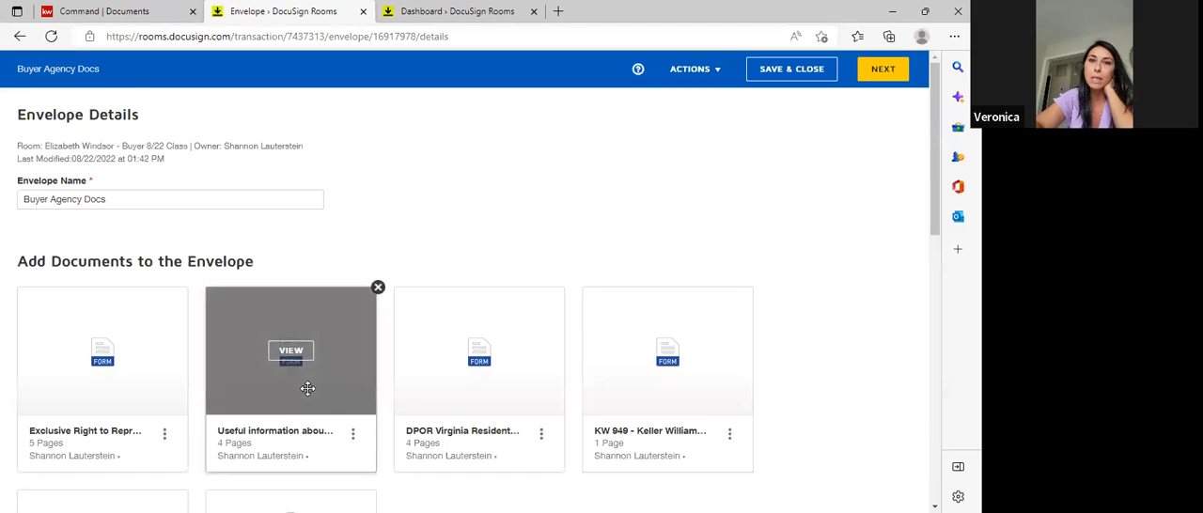
{"action": "scroll", "coordinate": [305, 386], "scroll_direction": "down", "scroll_amount": 3}
{"action": "scroll", "coordinate": [160, 339], "scroll_direction": "up", "scroll_amount": 2}
{"action": "left_click_drag", "start_coordinate": [146, 207], "coordinate": [150, 157]}
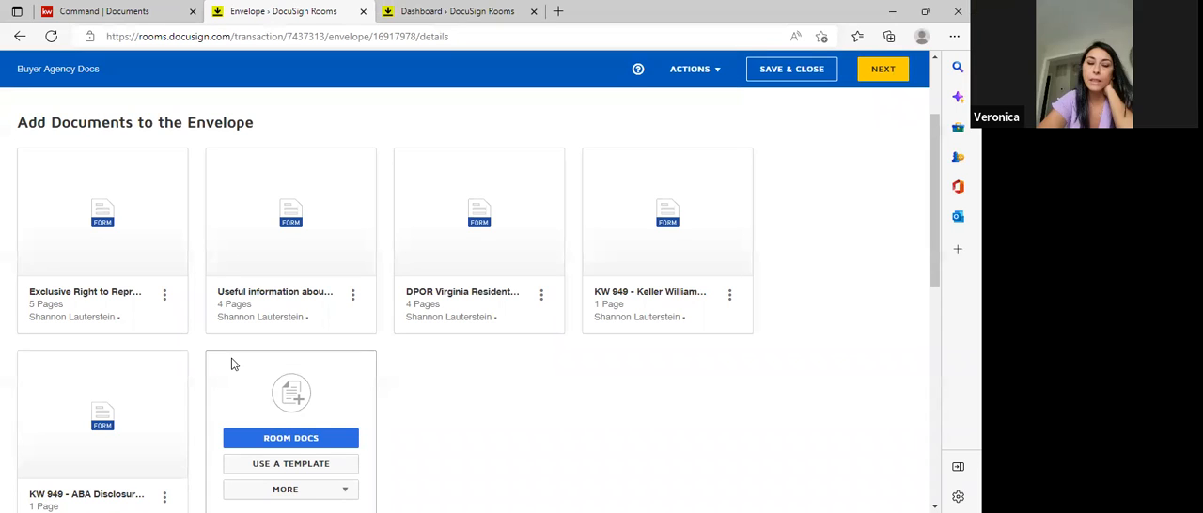
{"action": "left_click", "coordinate": [881, 71]}
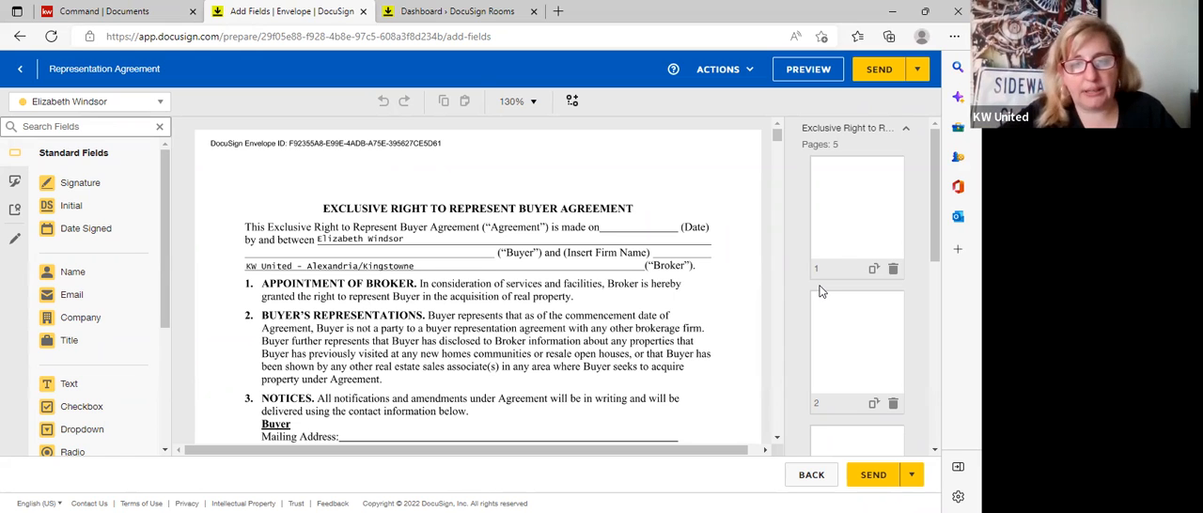
{"action": "left_click", "coordinate": [20, 69]}
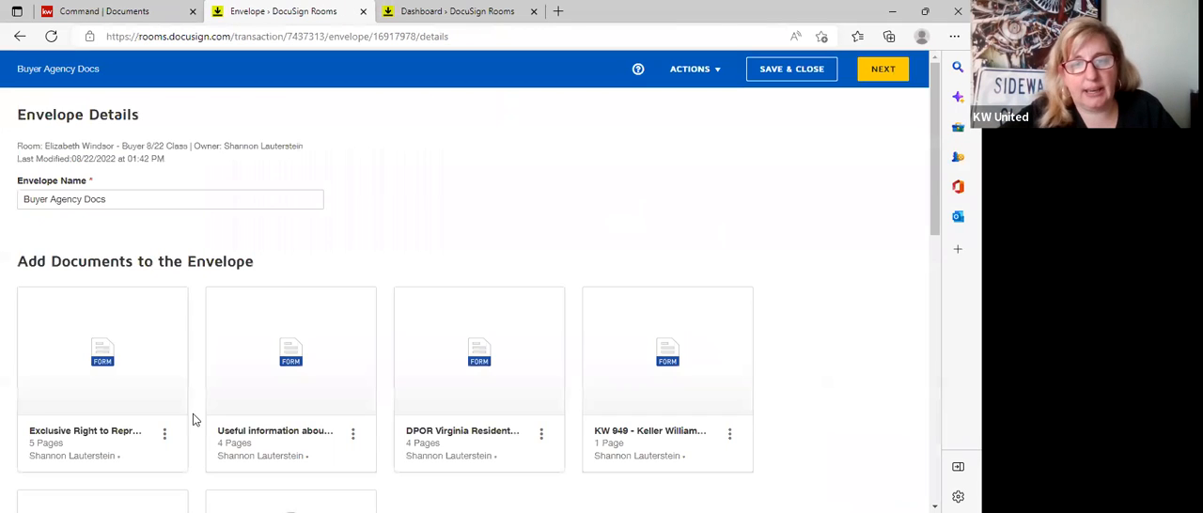
{"action": "left_click_drag", "start_coordinate": [119, 311], "coordinate": [150, 303]}
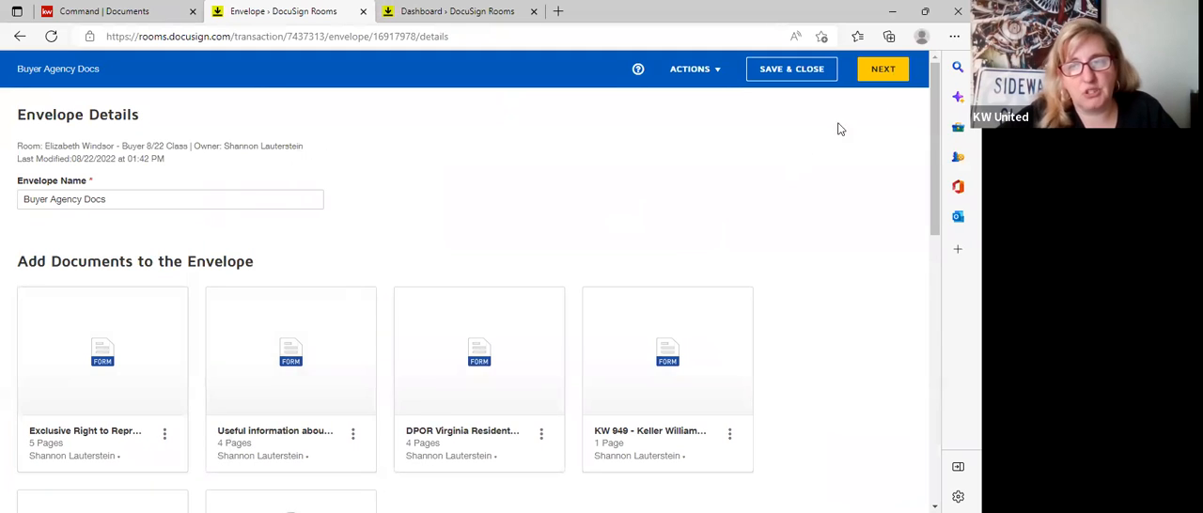
Check the term section of the agreement in the field-placement view and send the envelope.
{"action": "left_click", "coordinate": [873, 73]}
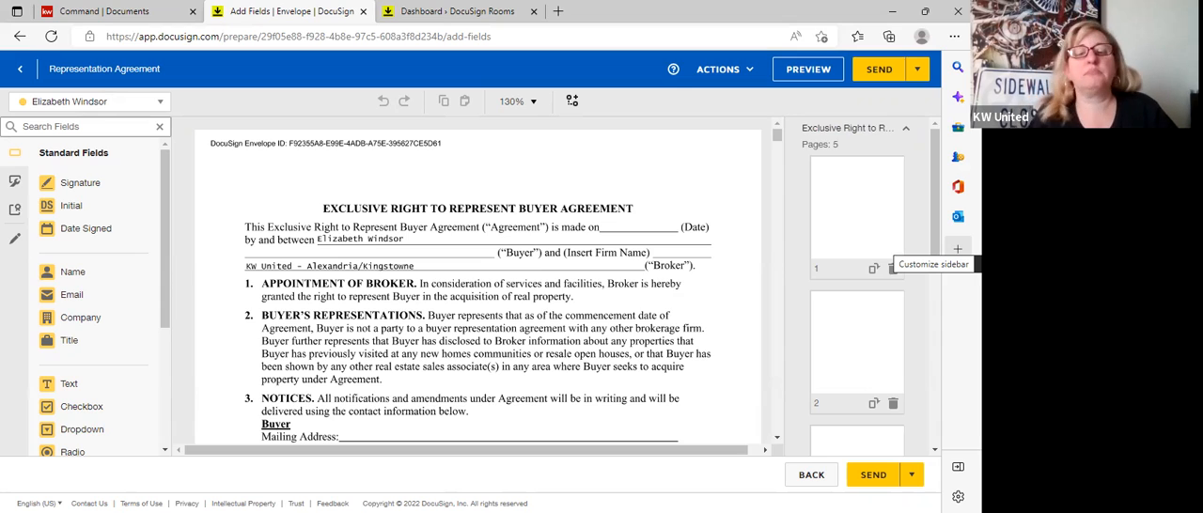
{"action": "scroll", "coordinate": [503, 299], "scroll_direction": "down", "scroll_amount": 4}
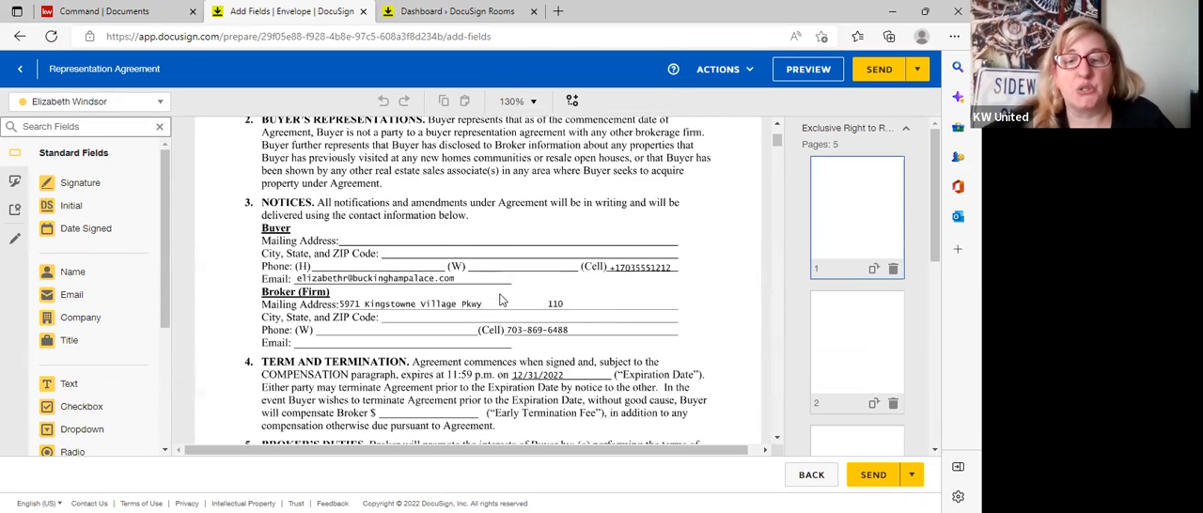
{"action": "scroll", "coordinate": [503, 299], "scroll_direction": "down", "scroll_amount": 1}
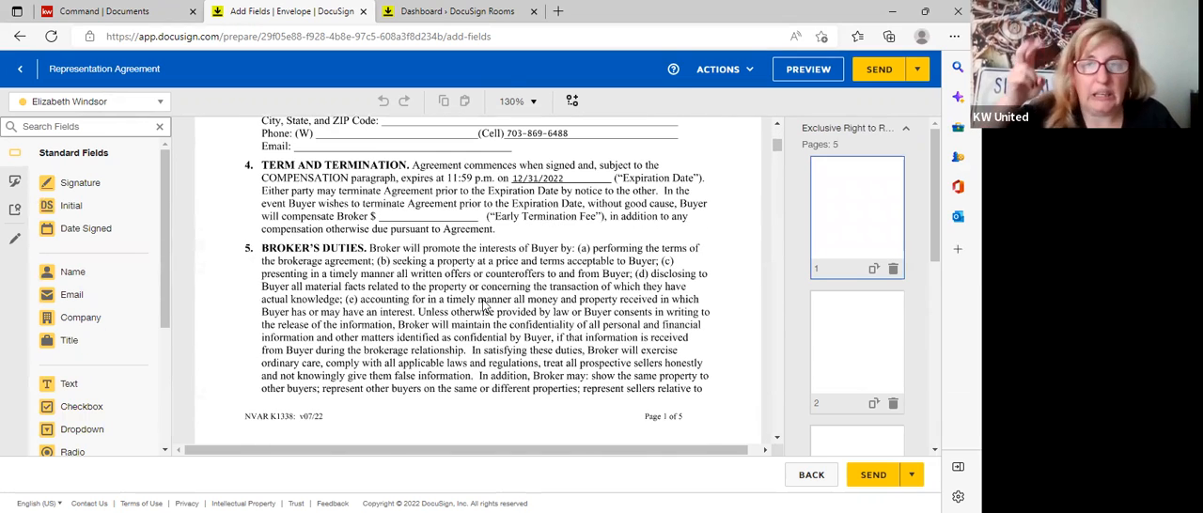
{"action": "scroll", "coordinate": [461, 325], "scroll_direction": "down", "scroll_amount": 1}
{"action": "scroll", "coordinate": [455, 334], "scroll_direction": "up", "scroll_amount": 2}
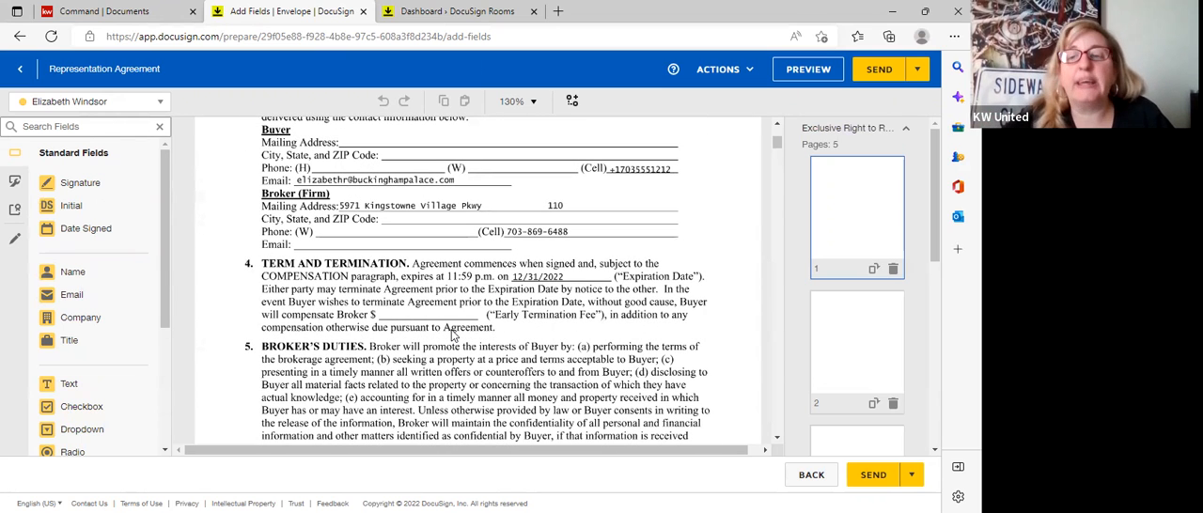
{"action": "left_click", "coordinate": [881, 75]}
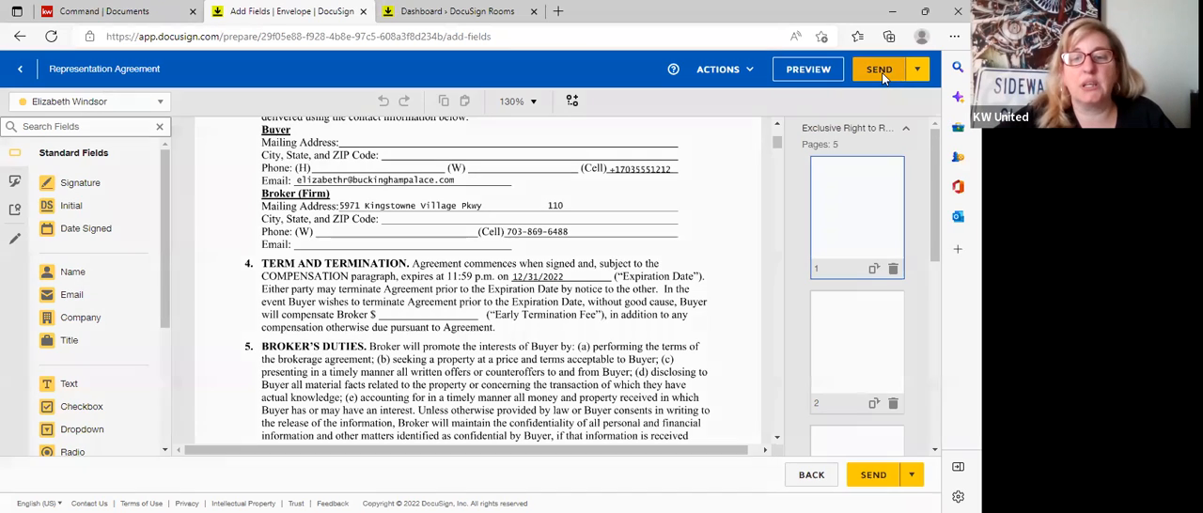
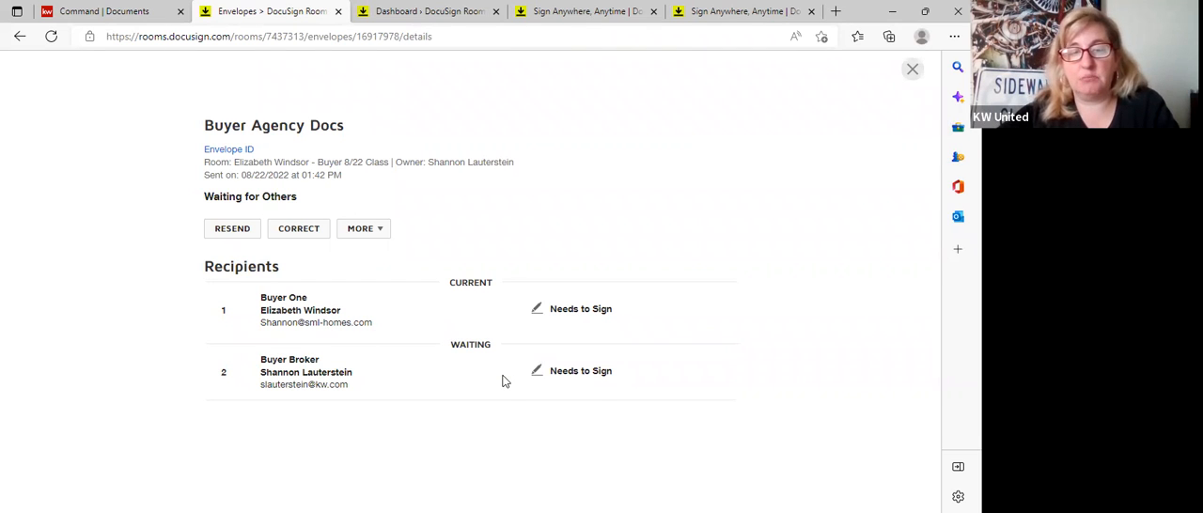
View the sent envelope's copy of the Exclusive Right to Represent agreement through to its signature section and close the viewer.
{"action": "left_click", "coordinate": [362, 231]}
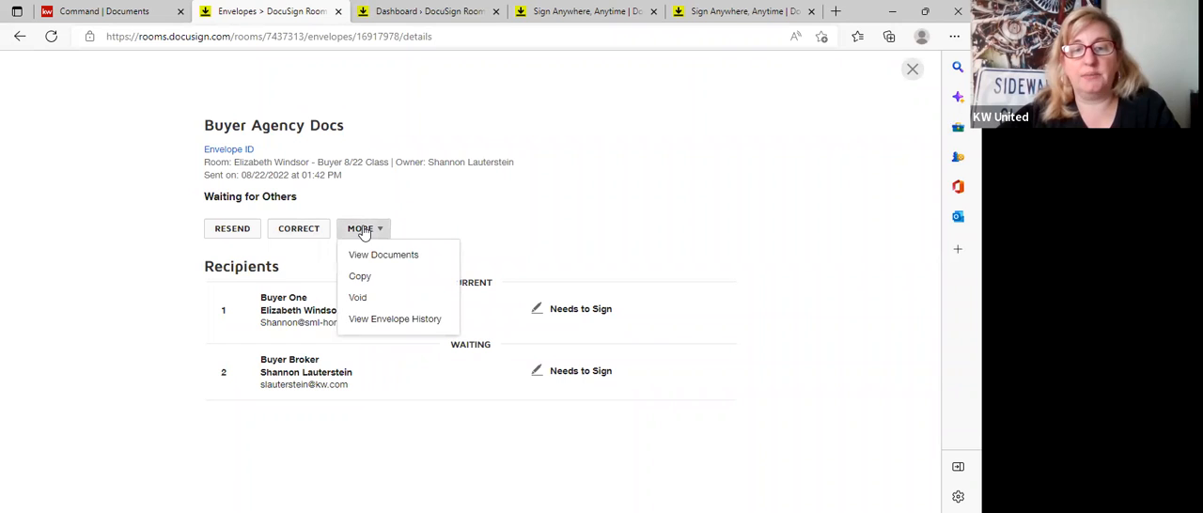
{"action": "left_click", "coordinate": [399, 258]}
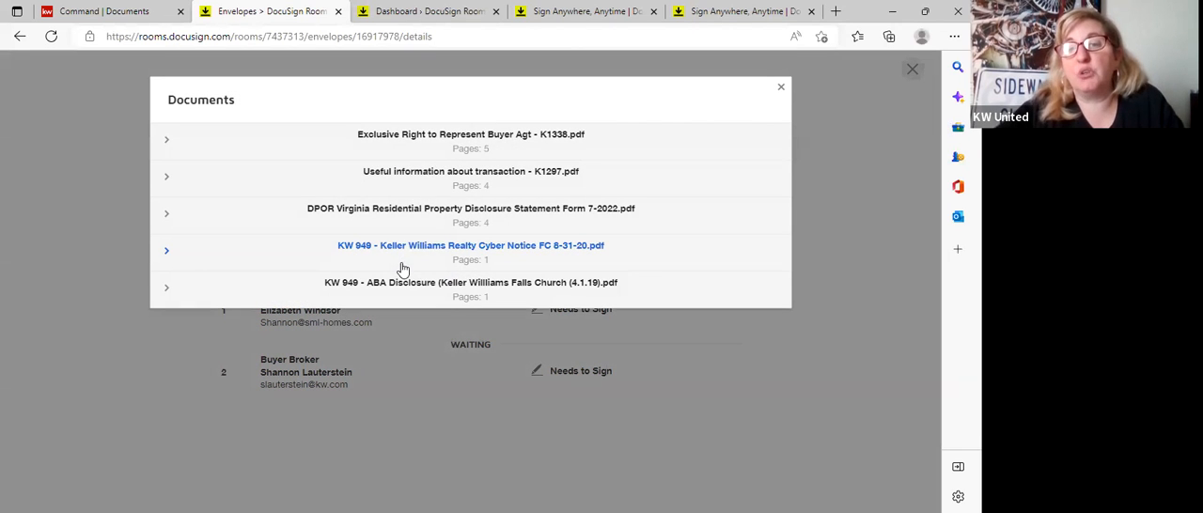
{"action": "left_click", "coordinate": [448, 151]}
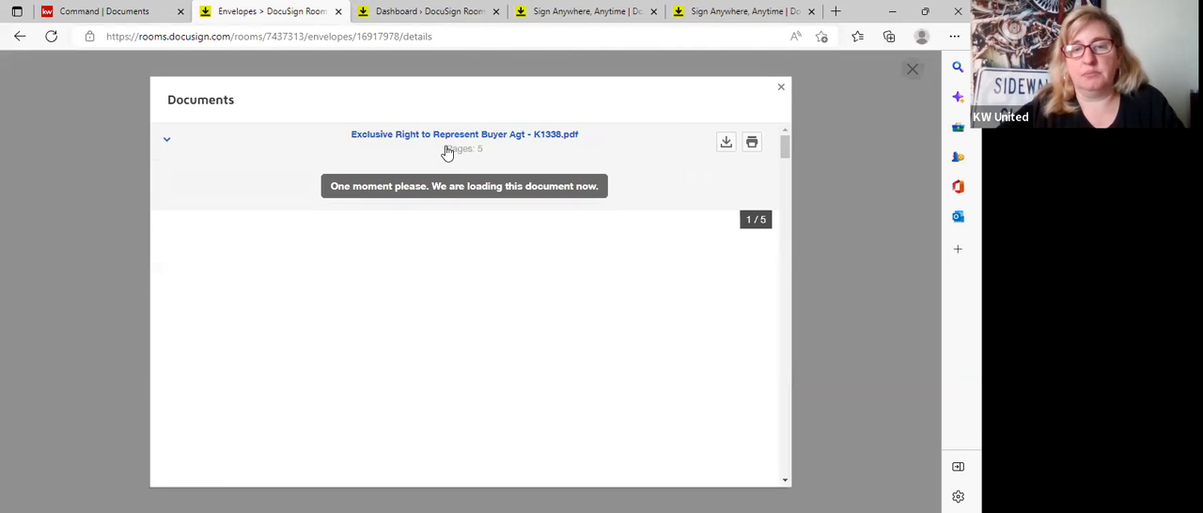
{"action": "scroll", "coordinate": [398, 345], "scroll_direction": "down", "scroll_amount": 10}
{"action": "scroll", "coordinate": [367, 339], "scroll_direction": "down", "scroll_amount": 20}
{"action": "scroll", "coordinate": [366, 335], "scroll_direction": "down", "scroll_amount": 15}
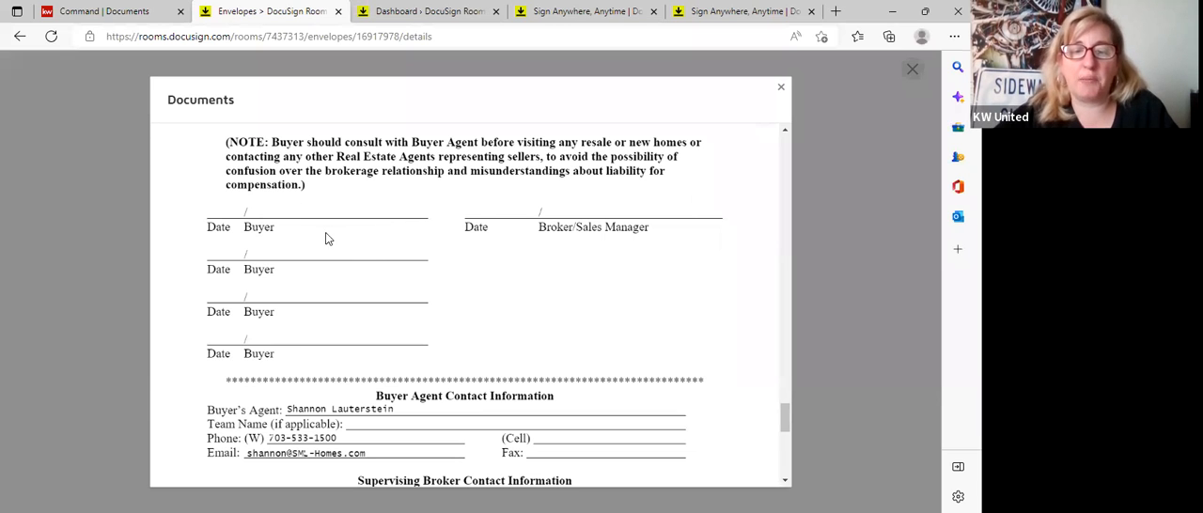
{"action": "scroll", "coordinate": [329, 236], "scroll_direction": "down", "scroll_amount": 1}
{"action": "scroll", "coordinate": [329, 236], "scroll_direction": "up", "scroll_amount": 1}
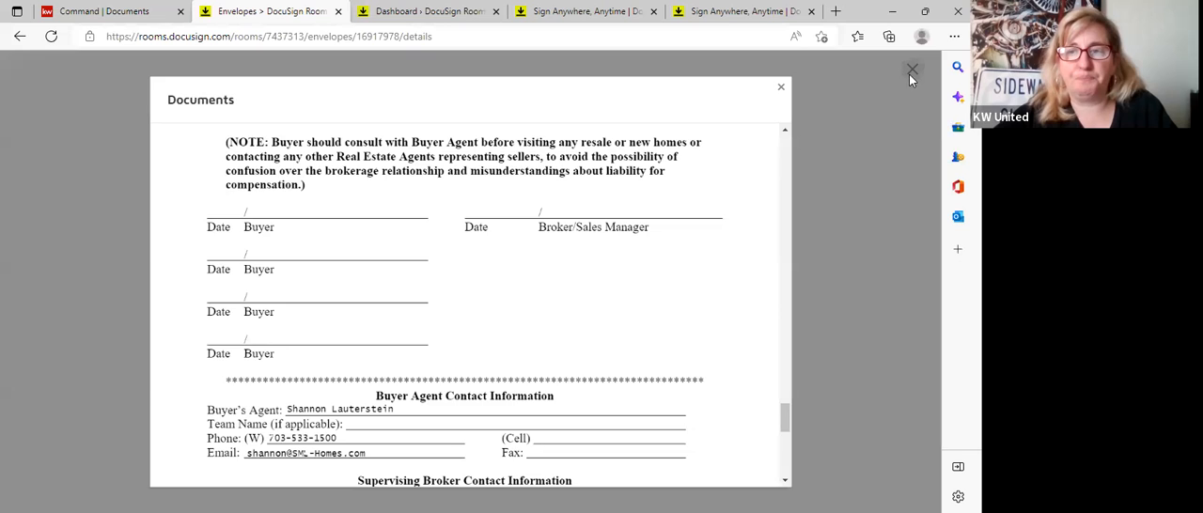
{"action": "left_click", "coordinate": [910, 73]}
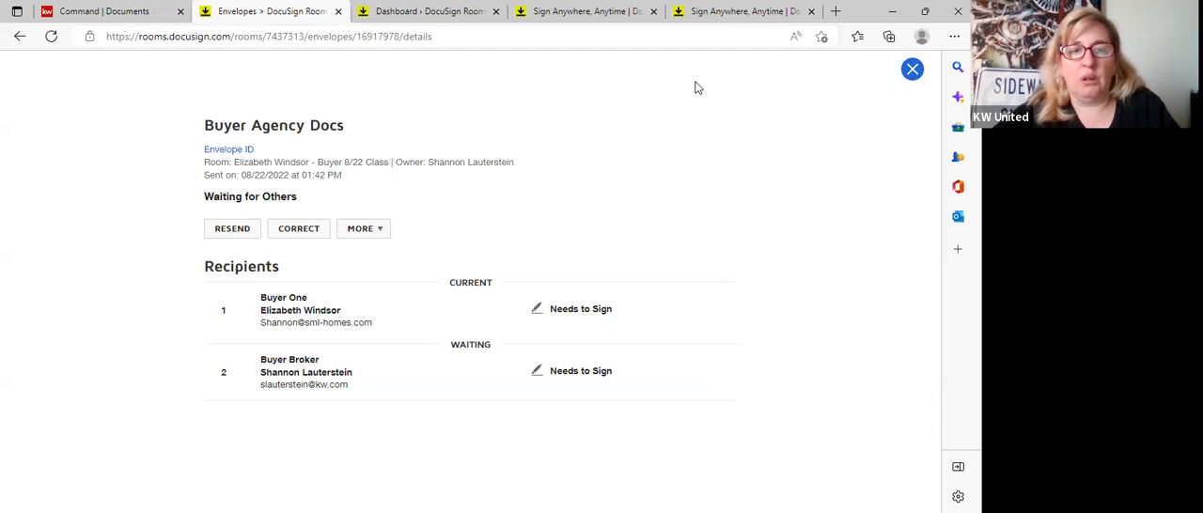
Check the Buyer Agency Docs envelope in the room's envelope list and look over the room's documents.
{"action": "left_click", "coordinate": [20, 41]}
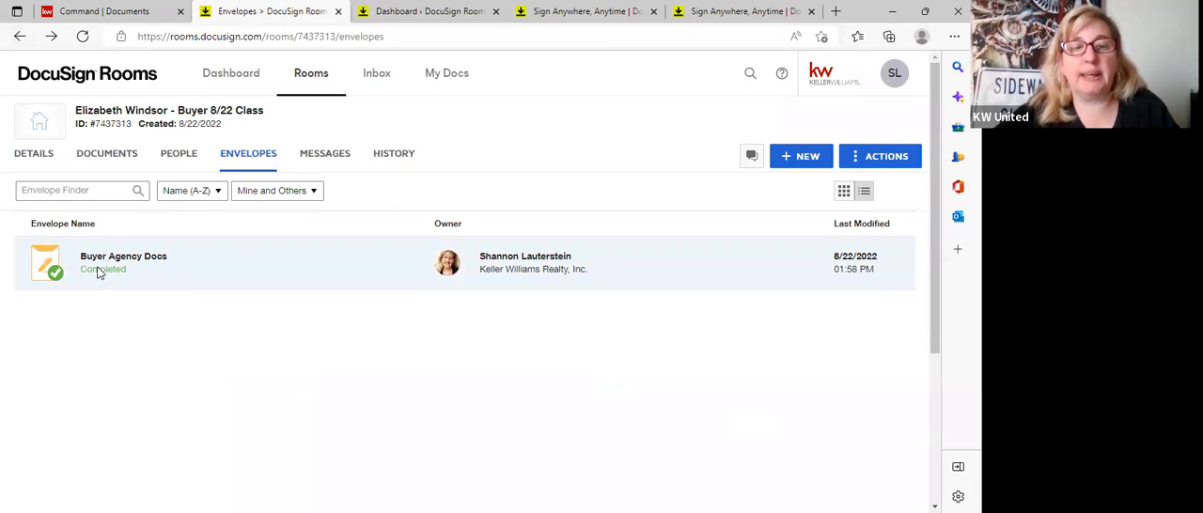
{"action": "left_click", "coordinate": [106, 158]}
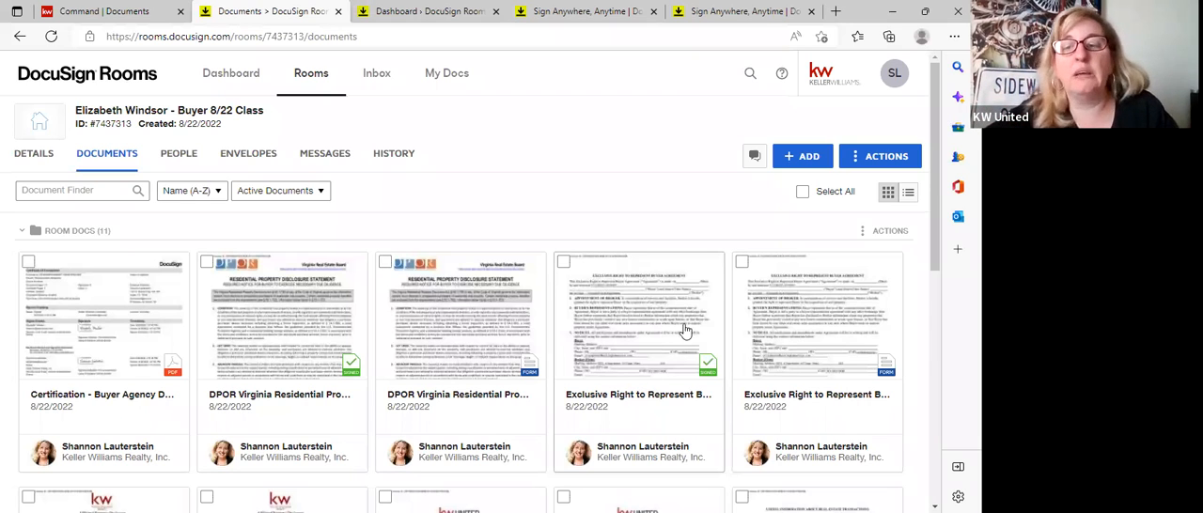
{"action": "scroll", "coordinate": [681, 327], "scroll_direction": "down", "scroll_amount": 3}
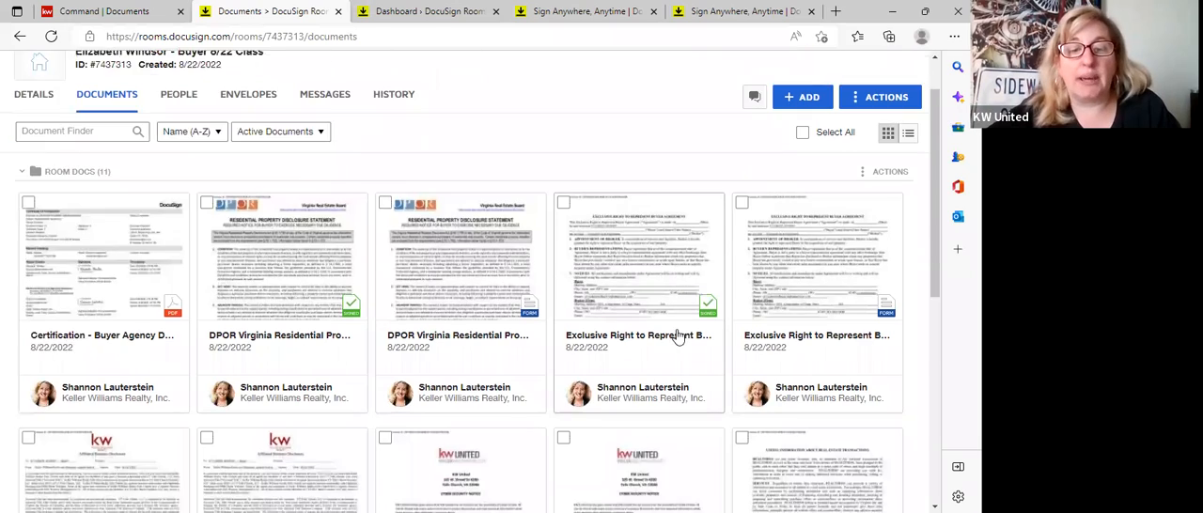
{"action": "scroll", "coordinate": [677, 336], "scroll_direction": "up", "scroll_amount": 3}
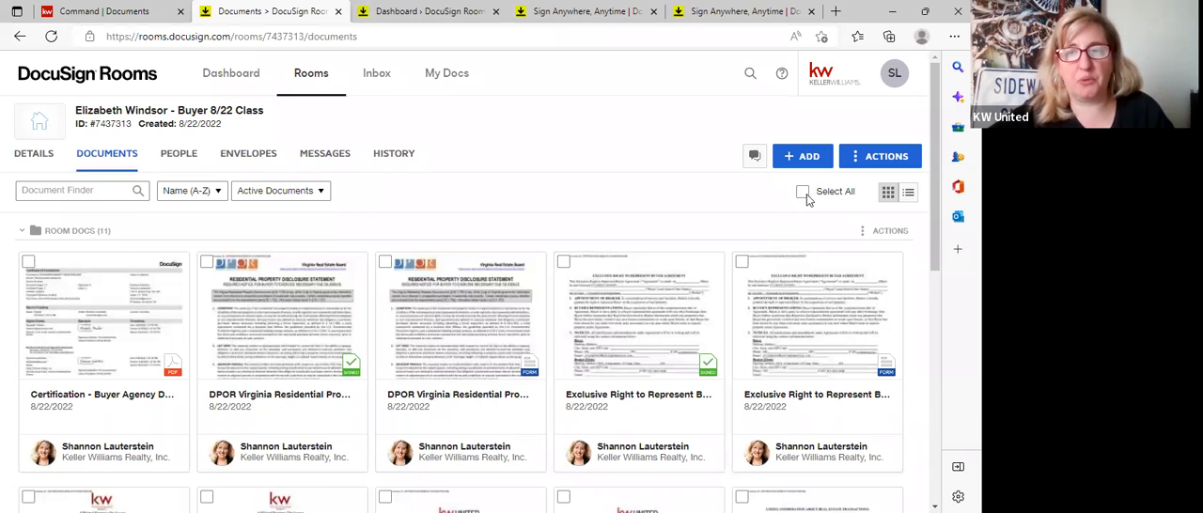
Create a folder named Signed Agency Docs in the room's documents.
{"action": "left_click", "coordinate": [795, 157]}
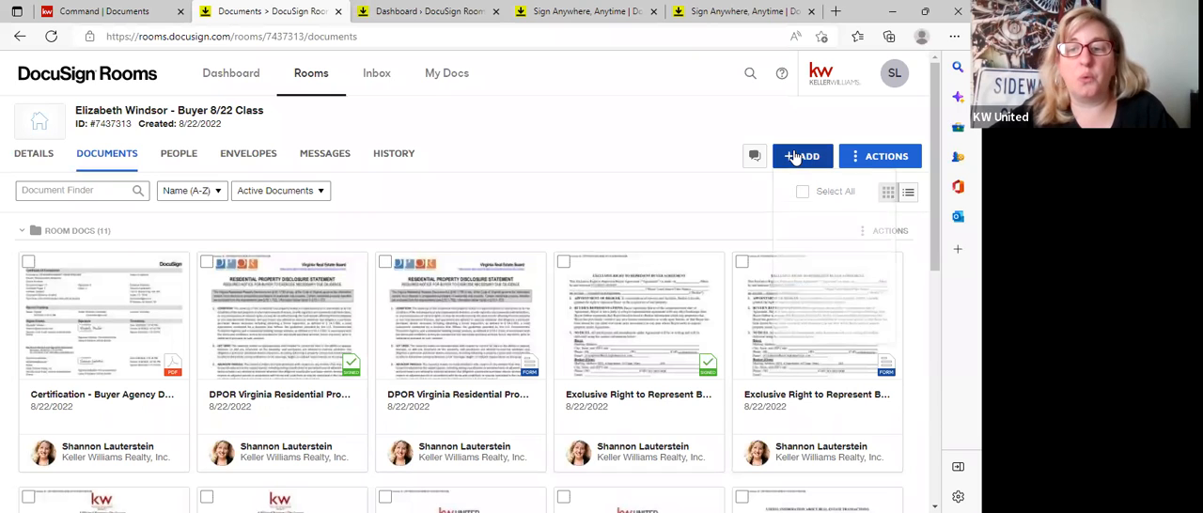
{"action": "left_click", "coordinate": [866, 154]}
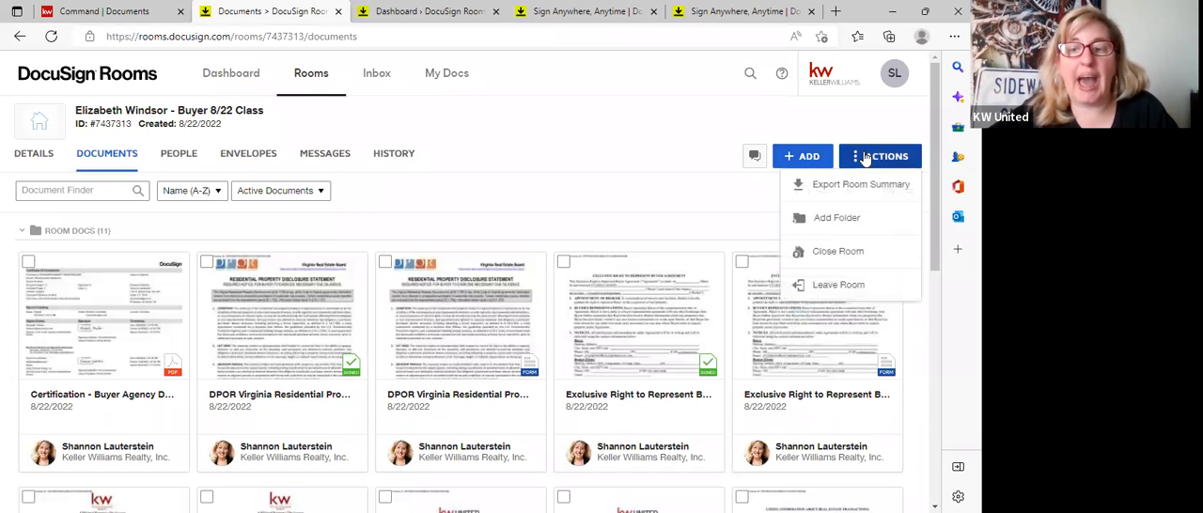
{"action": "left_click", "coordinate": [818, 222]}
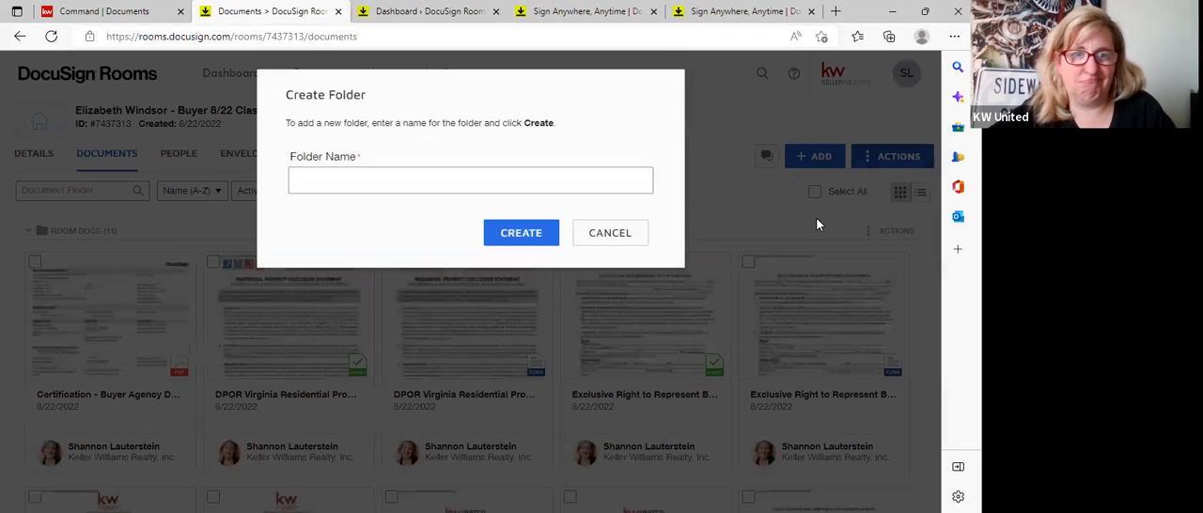
{"action": "type", "text": "Signed Agency Docs"}
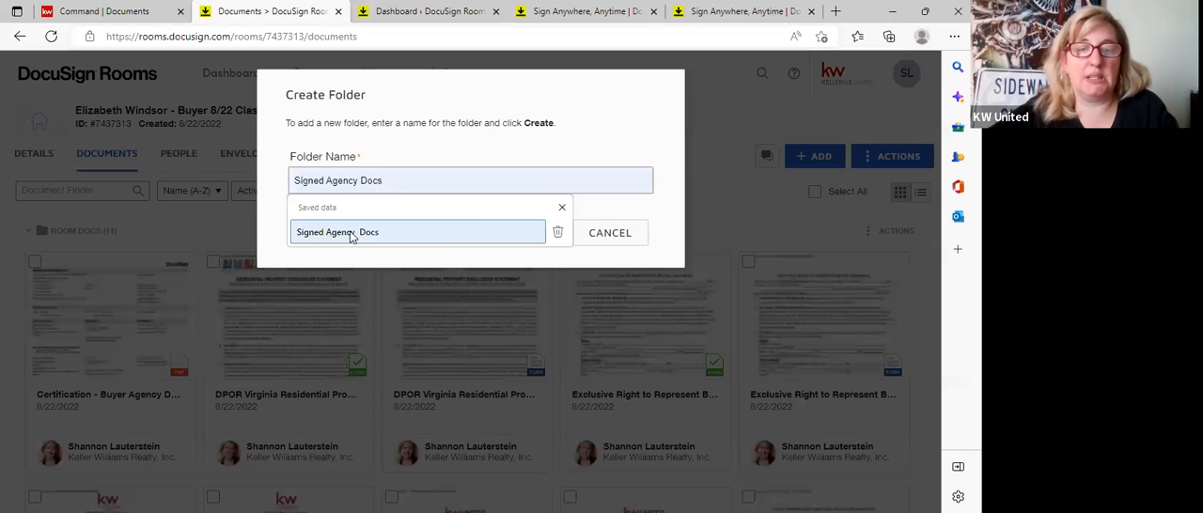
{"action": "left_click", "coordinate": [346, 237]}
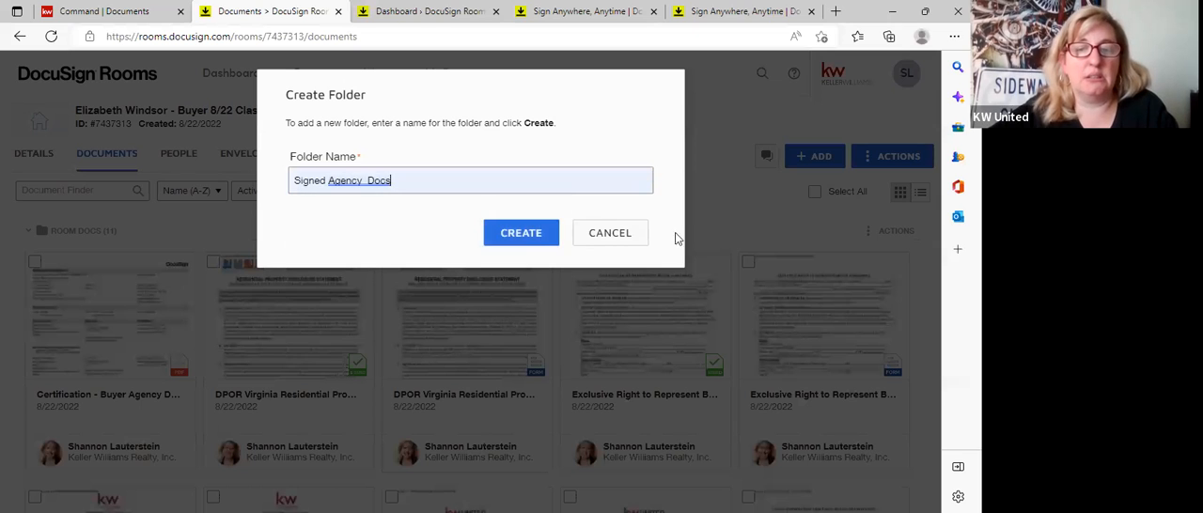
{"action": "left_click", "coordinate": [508, 230]}
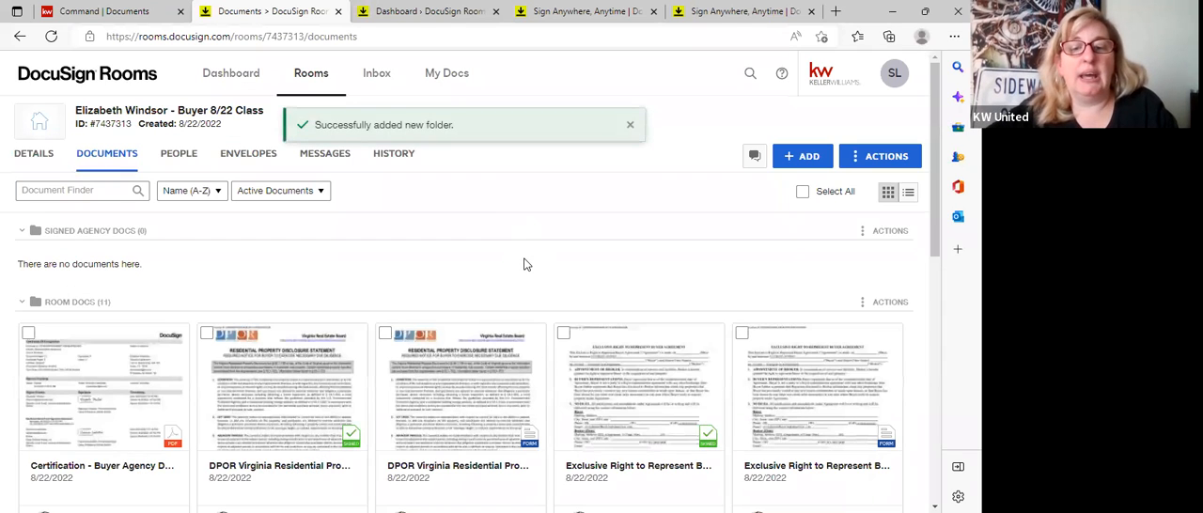
Move the signed DPOR Virginia Residential Property Disclosure and Exclusive Right to Represent documents into the Signed Agency Docs folder.
{"action": "scroll", "coordinate": [525, 264], "scroll_direction": "down", "scroll_amount": 1}
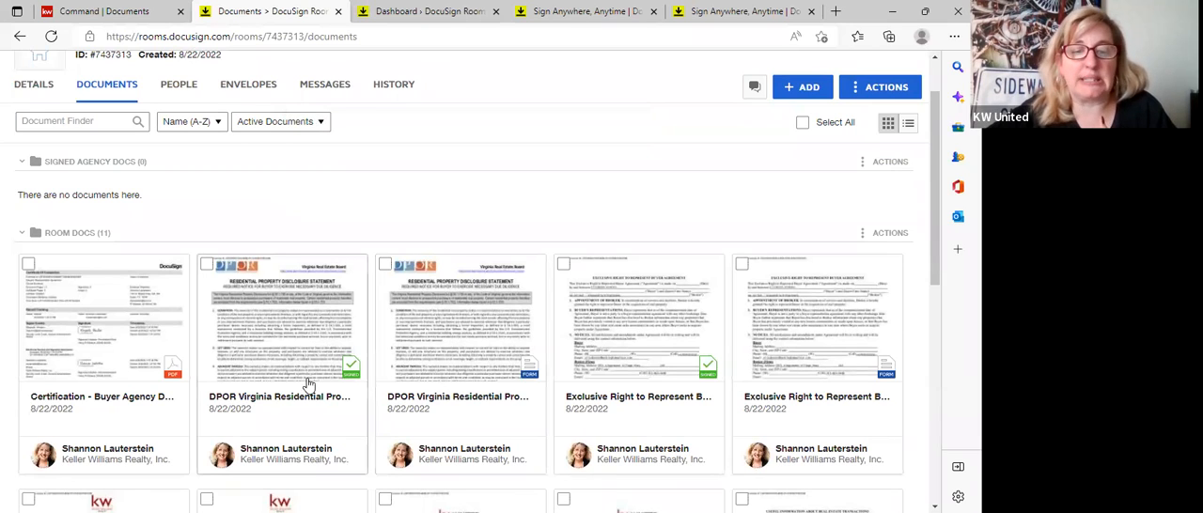
{"action": "left_click_drag", "start_coordinate": [273, 365], "coordinate": [240, 200]}
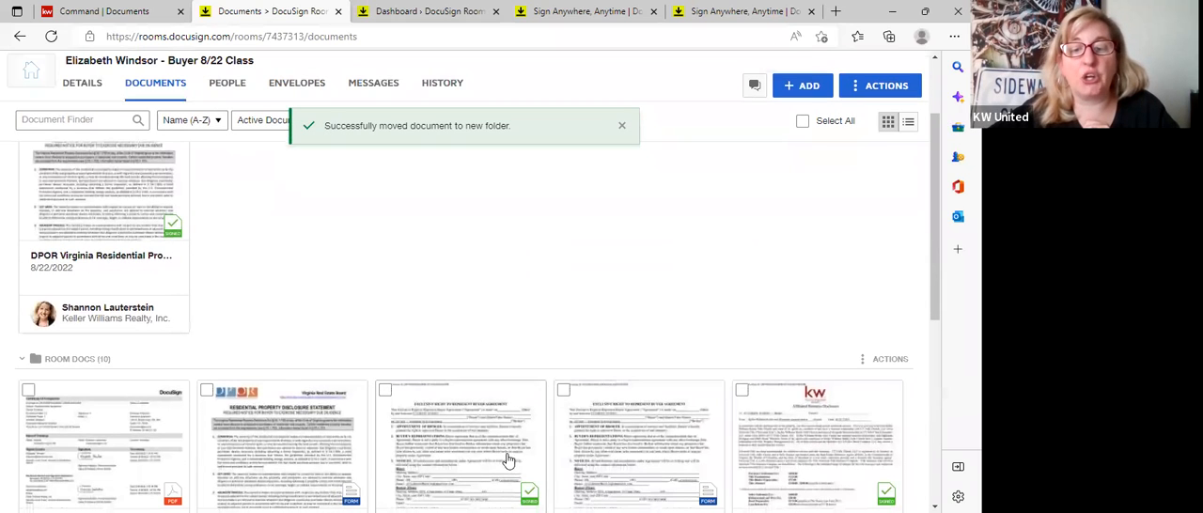
{"action": "left_click_drag", "start_coordinate": [482, 430], "coordinate": [407, 244]}
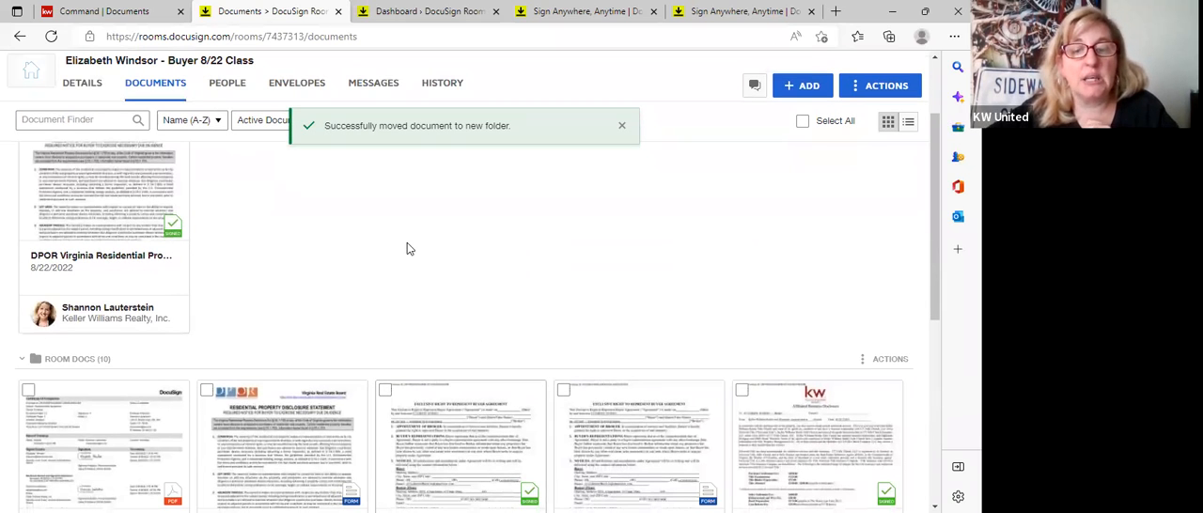
Move the signed KW 949 ABA Disclosure and Keller Williams Realty Cyber Notice into the Signed Agency Docs folder.
{"action": "scroll", "coordinate": [627, 428], "scroll_direction": "down", "scroll_amount": 2}
{"action": "left_click_drag", "start_coordinate": [642, 402], "coordinate": [478, 200]}
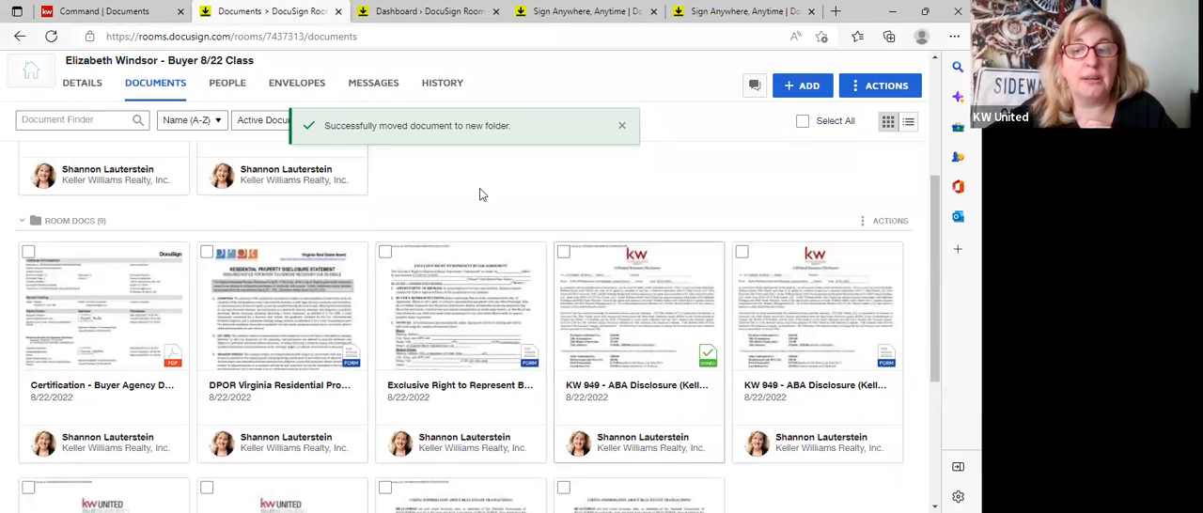
{"action": "scroll", "coordinate": [502, 257], "scroll_direction": "down", "scroll_amount": 1}
{"action": "scroll", "coordinate": [790, 360], "scroll_direction": "up", "scroll_amount": 3}
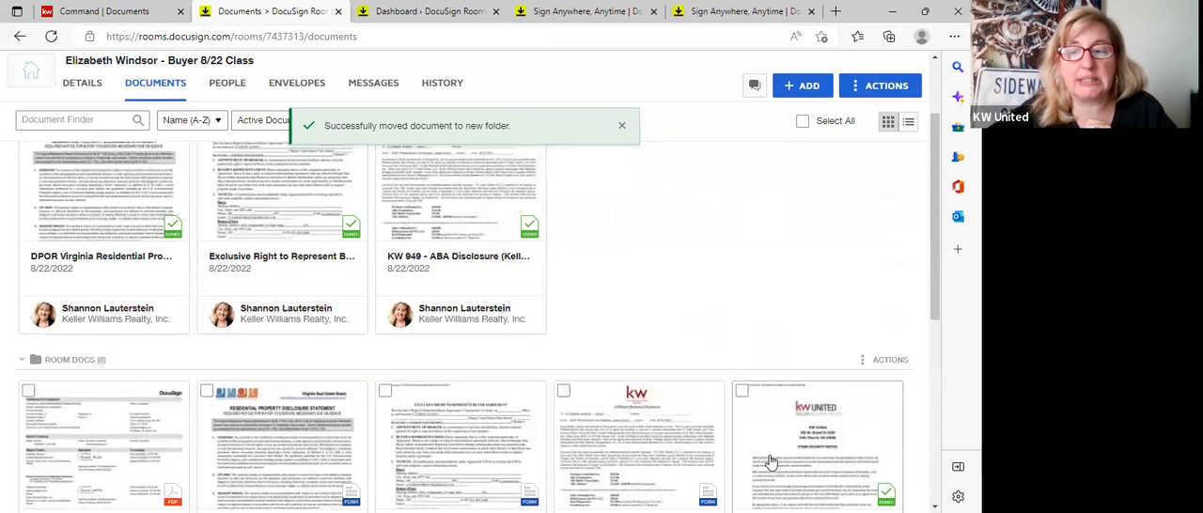
{"action": "left_click_drag", "start_coordinate": [776, 454], "coordinate": [694, 227]}
Move the signed Useful information about transaction document to the current room's Signed Agency Docs folder and collapse the Room Docs folder.
{"action": "scroll", "coordinate": [706, 285], "scroll_direction": "down", "scroll_amount": 3}
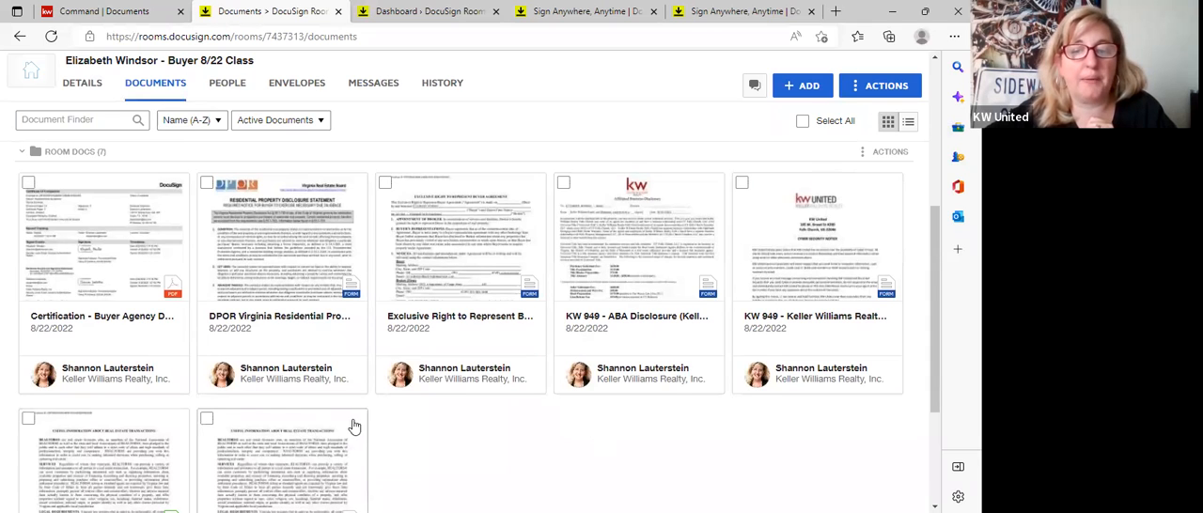
{"action": "scroll", "coordinate": [352, 424], "scroll_direction": "down", "scroll_amount": 2}
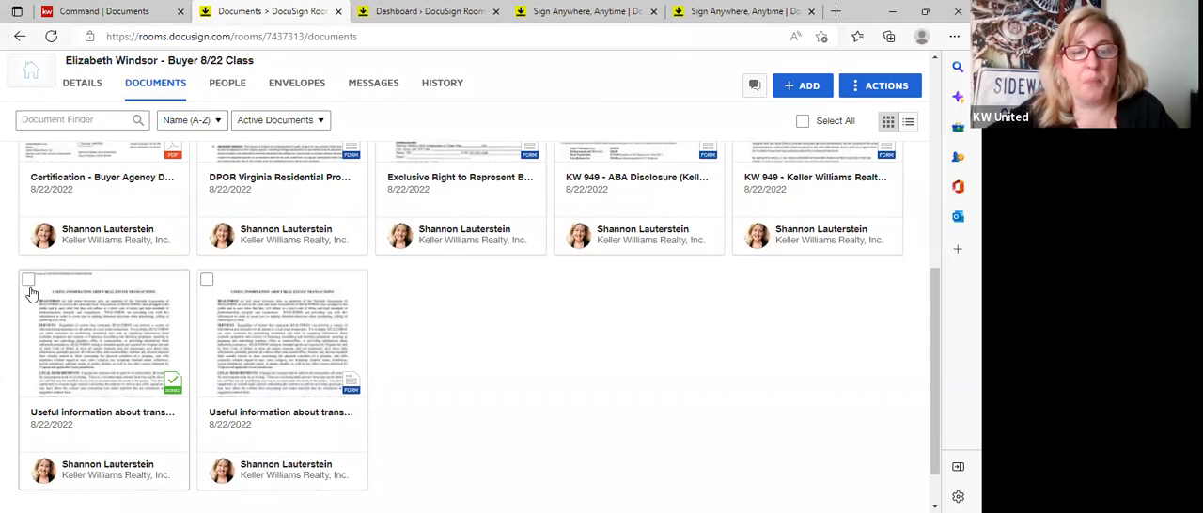
{"action": "scroll", "coordinate": [31, 292], "scroll_direction": "up", "scroll_amount": 2}
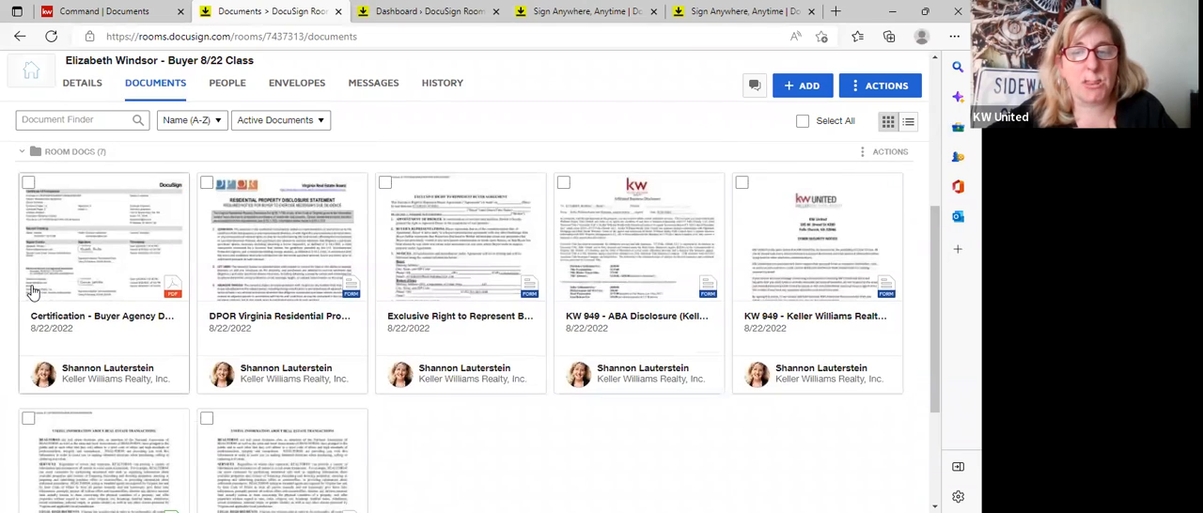
{"action": "left_click", "coordinate": [28, 420]}
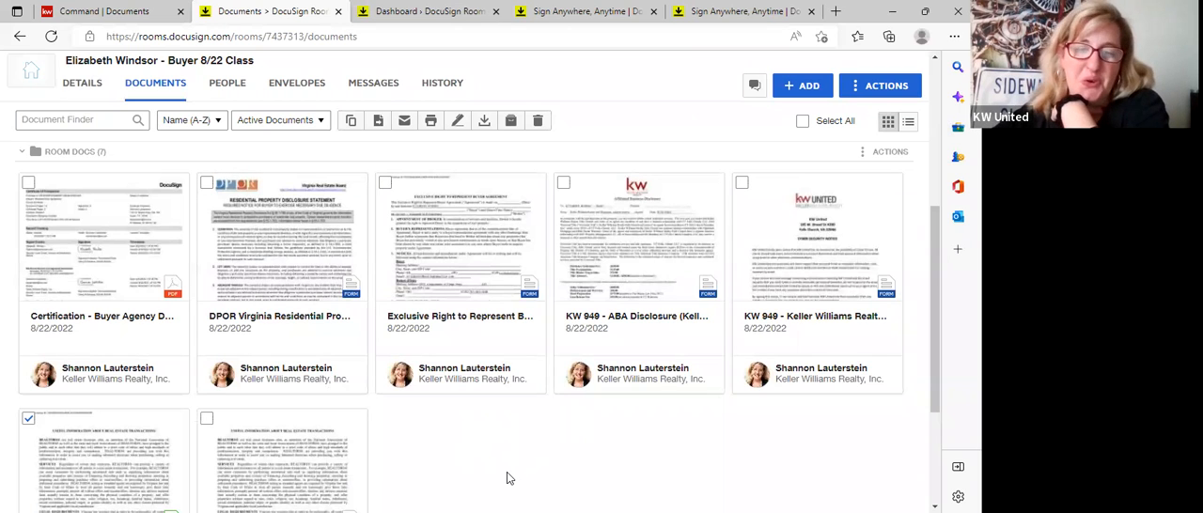
{"action": "scroll", "coordinate": [507, 472], "scroll_direction": "up", "scroll_amount": 1}
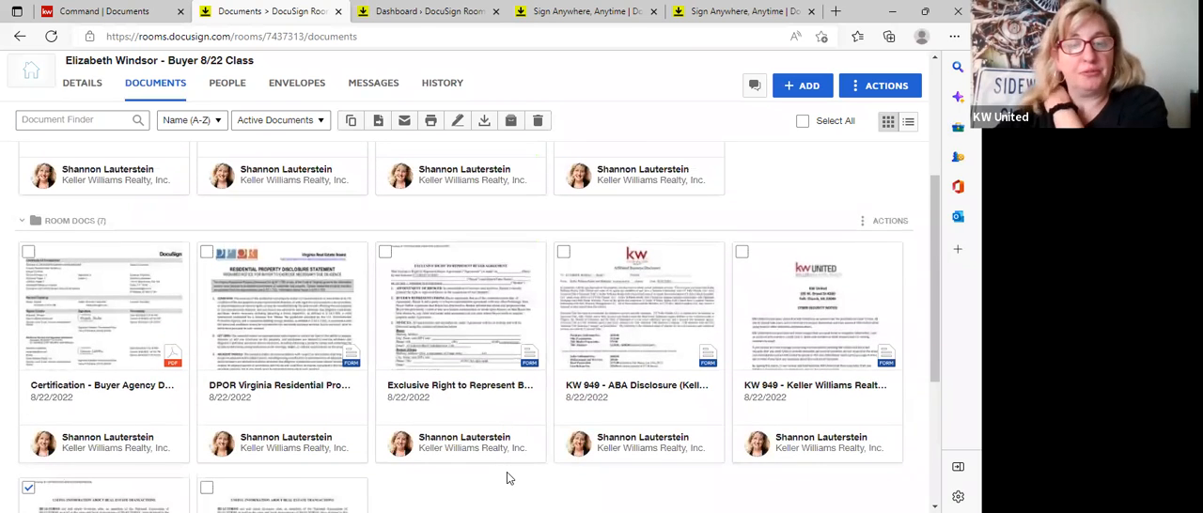
{"action": "left_click", "coordinate": [378, 125]}
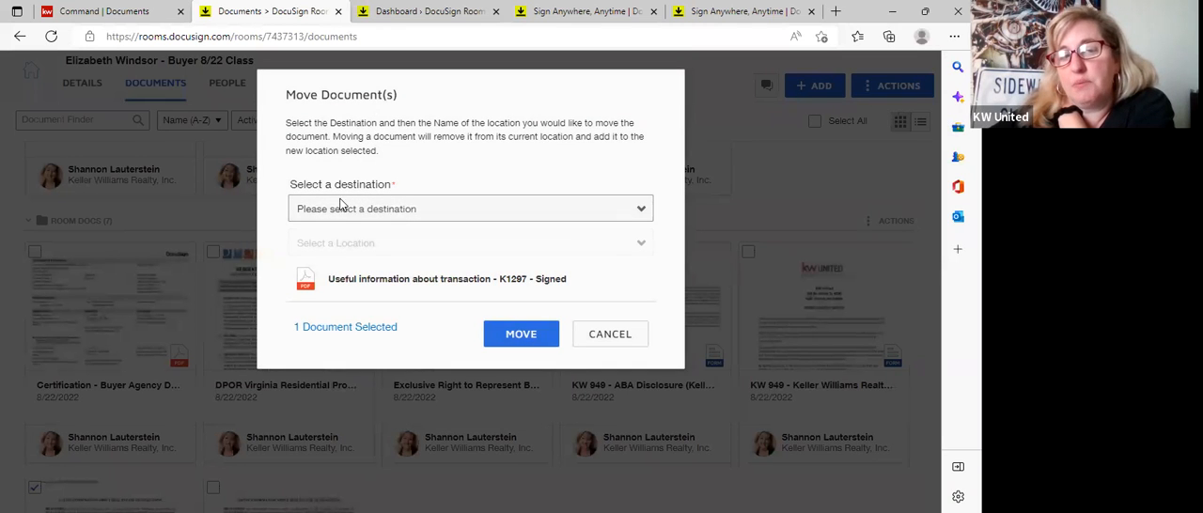
{"action": "left_click", "coordinate": [315, 217]}
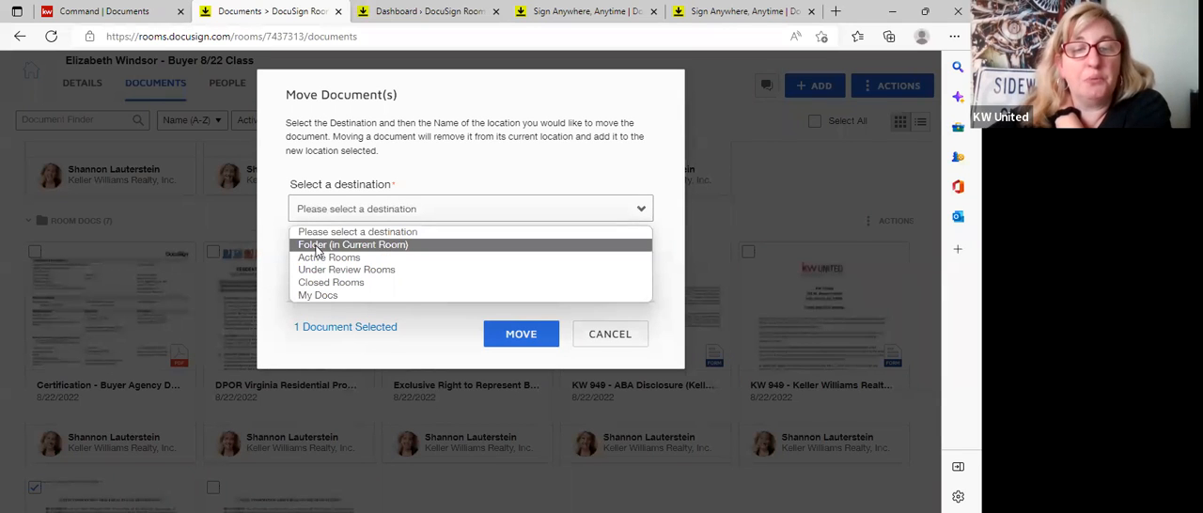
{"action": "left_click", "coordinate": [318, 246]}
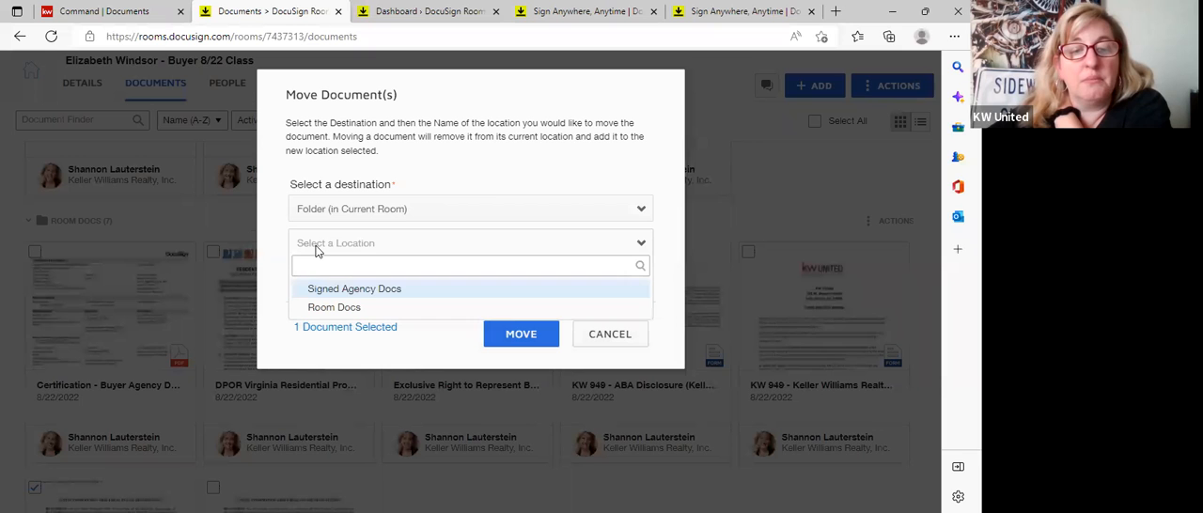
{"action": "left_click", "coordinate": [340, 292]}
{"action": "left_click", "coordinate": [525, 340]}
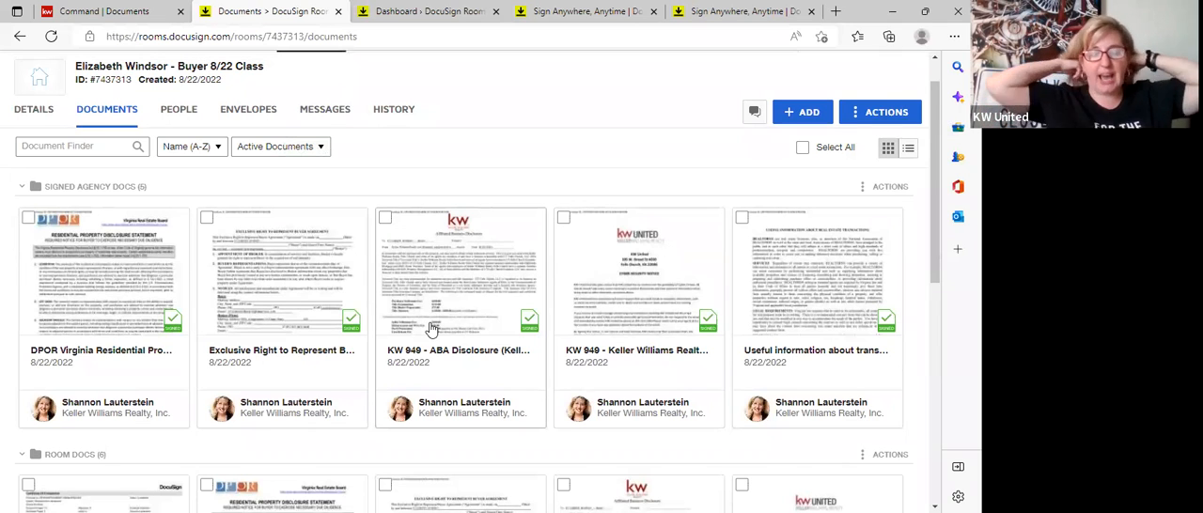
{"action": "left_click", "coordinate": [69, 459]}
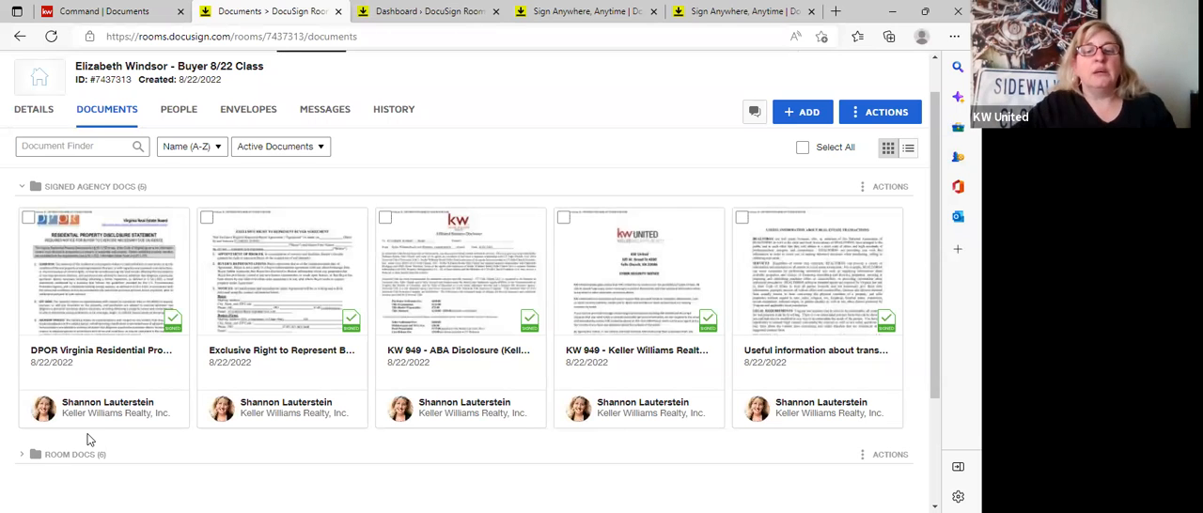
{"action": "scroll", "coordinate": [89, 435], "scroll_direction": "up", "scroll_amount": 1}
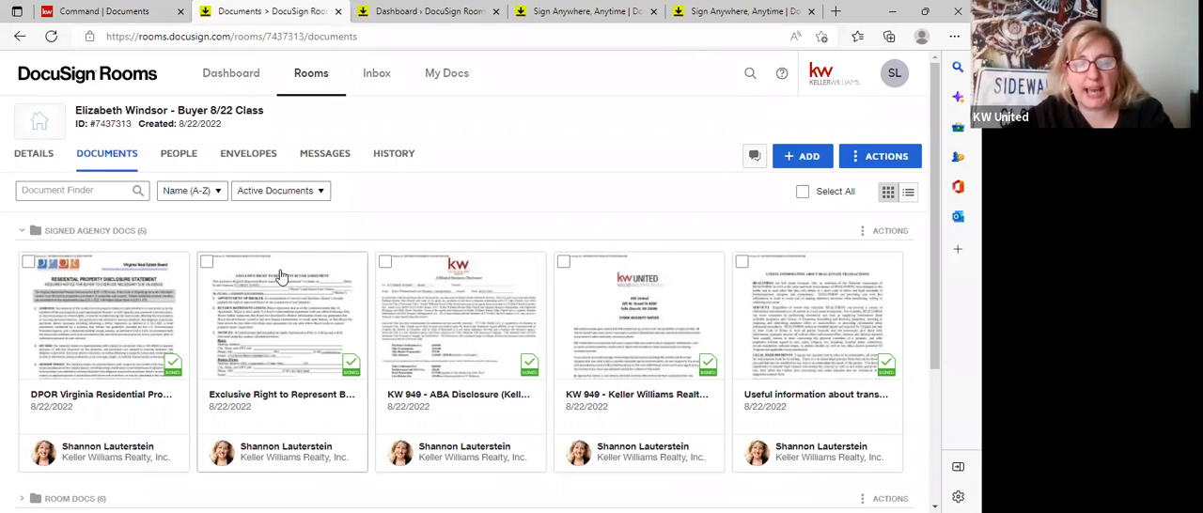
Switch to Command and open the Consultation checklist in the buyer opportunity's documents.
{"action": "left_click", "coordinate": [100, 12]}
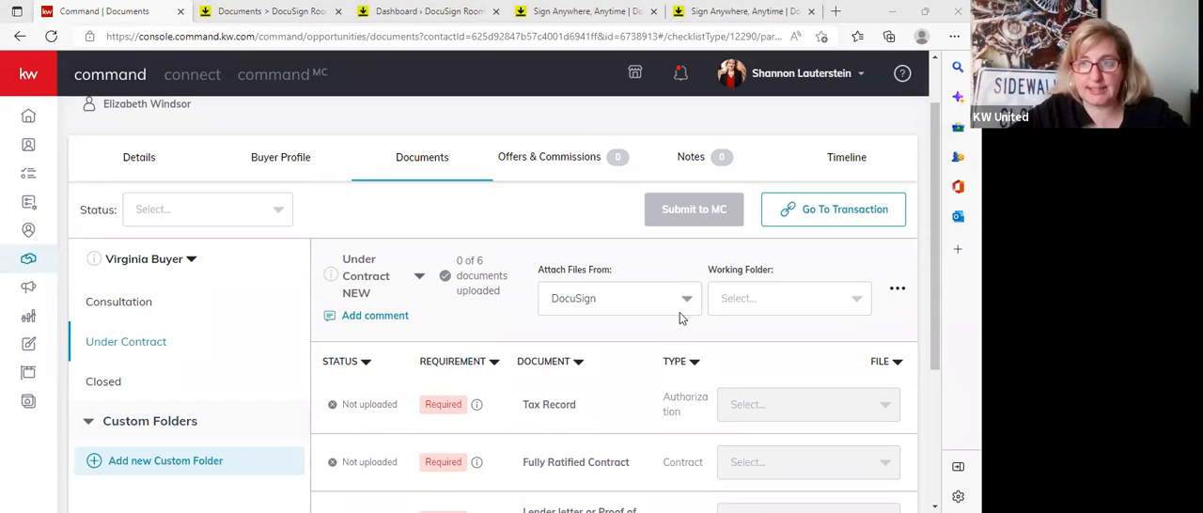
{"action": "left_click", "coordinate": [117, 305]}
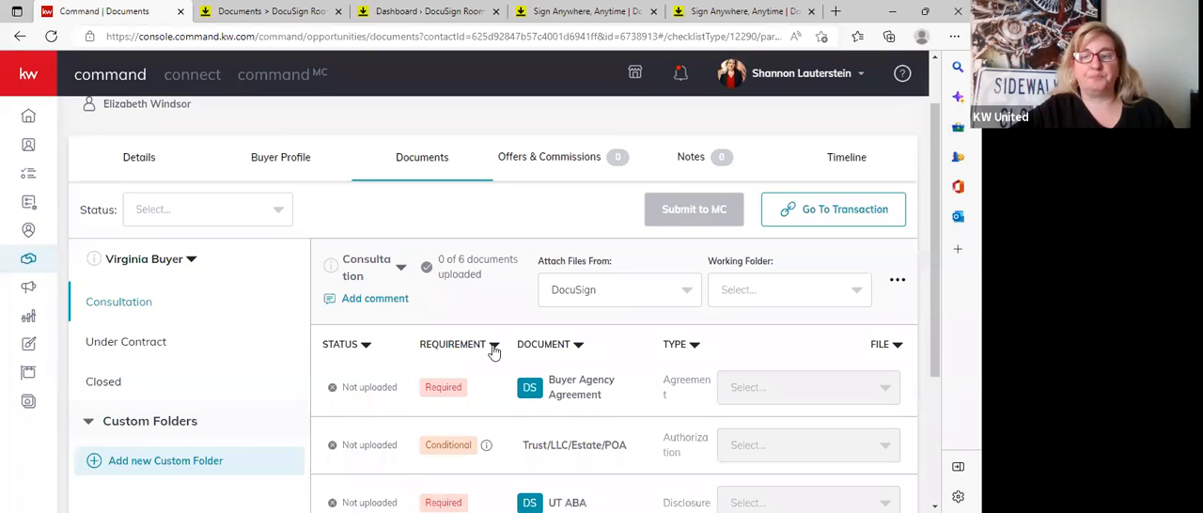
{"action": "scroll", "coordinate": [638, 308], "scroll_direction": "down", "scroll_amount": 1}
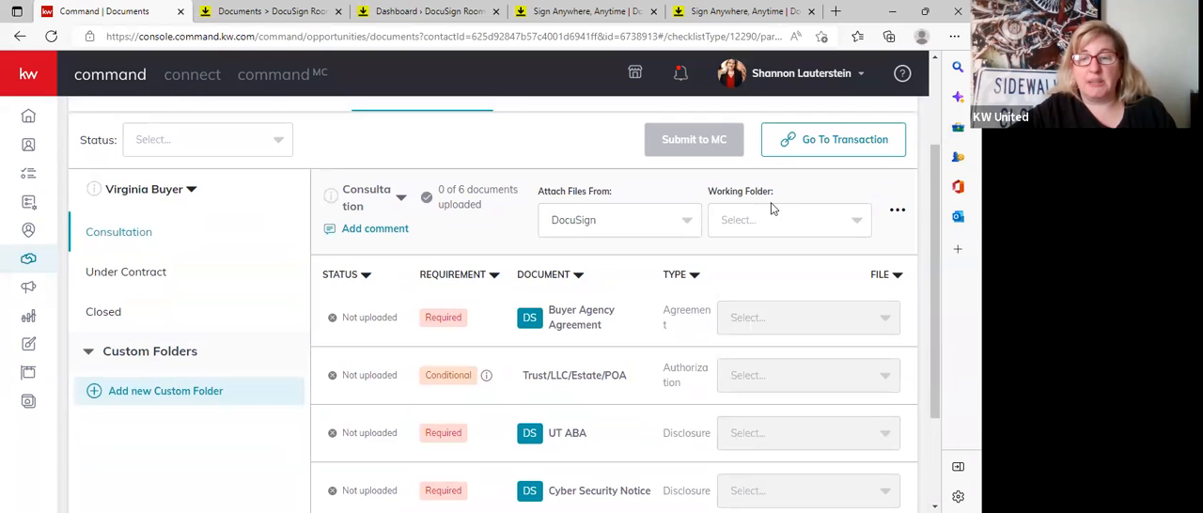
Set the working folder to Signed Agency Docs and attach the signed Exclusive Right to Represent Buyer Agt - K1338 to the Buyer Agency Agreement requirement.
{"action": "left_click", "coordinate": [859, 227]}
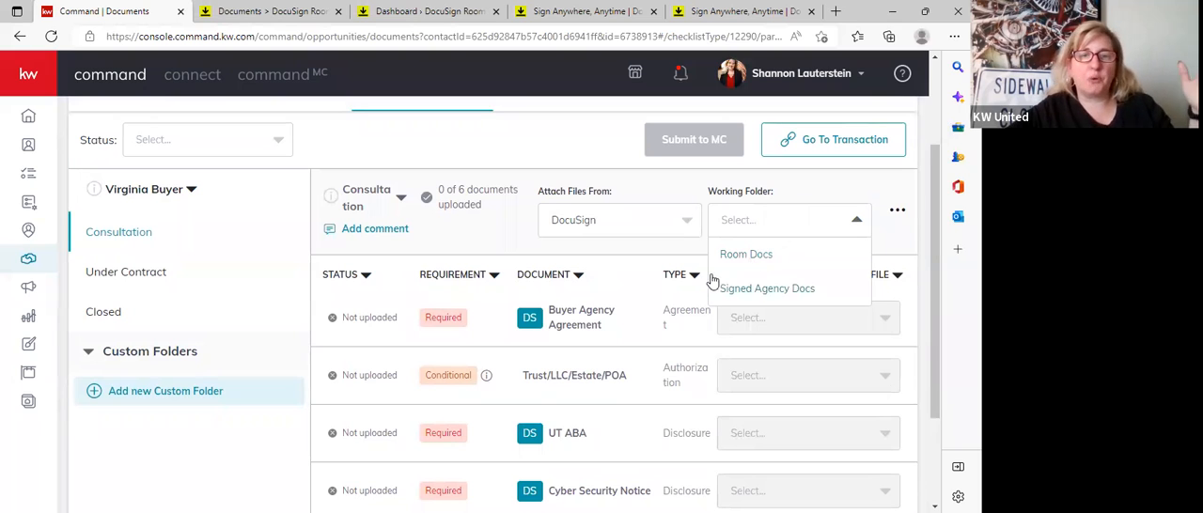
{"action": "left_click", "coordinate": [762, 291]}
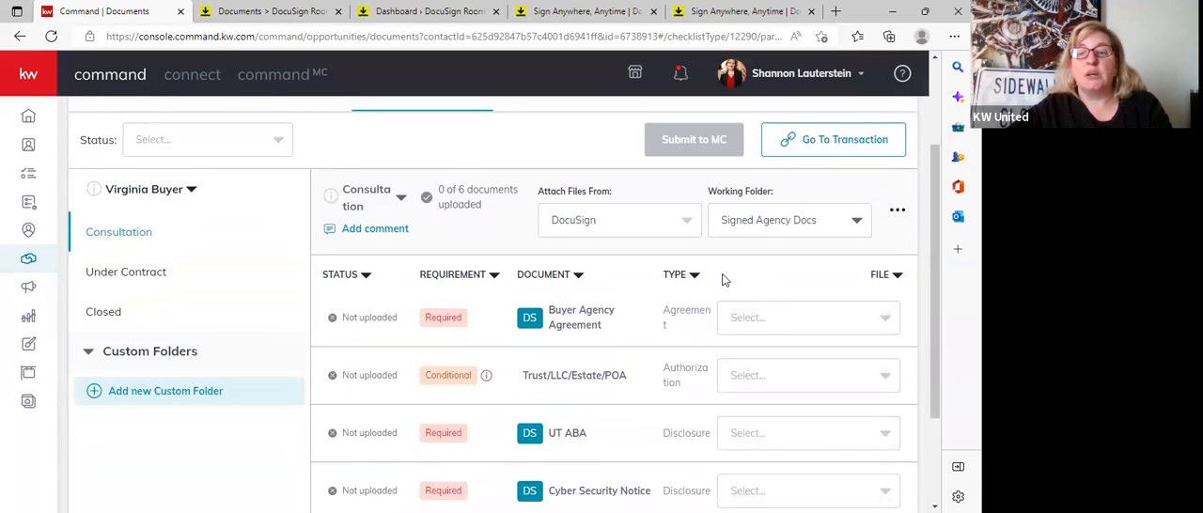
{"action": "scroll", "coordinate": [722, 280], "scroll_direction": "down", "scroll_amount": 1}
{"action": "scroll", "coordinate": [722, 280], "scroll_direction": "down", "scroll_amount": 1}
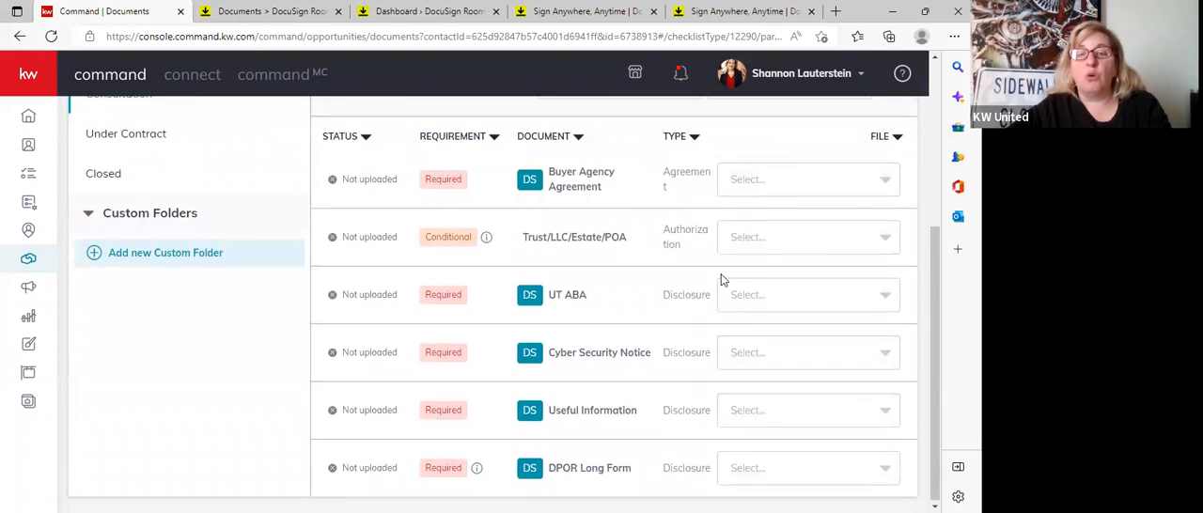
{"action": "left_click", "coordinate": [888, 181]}
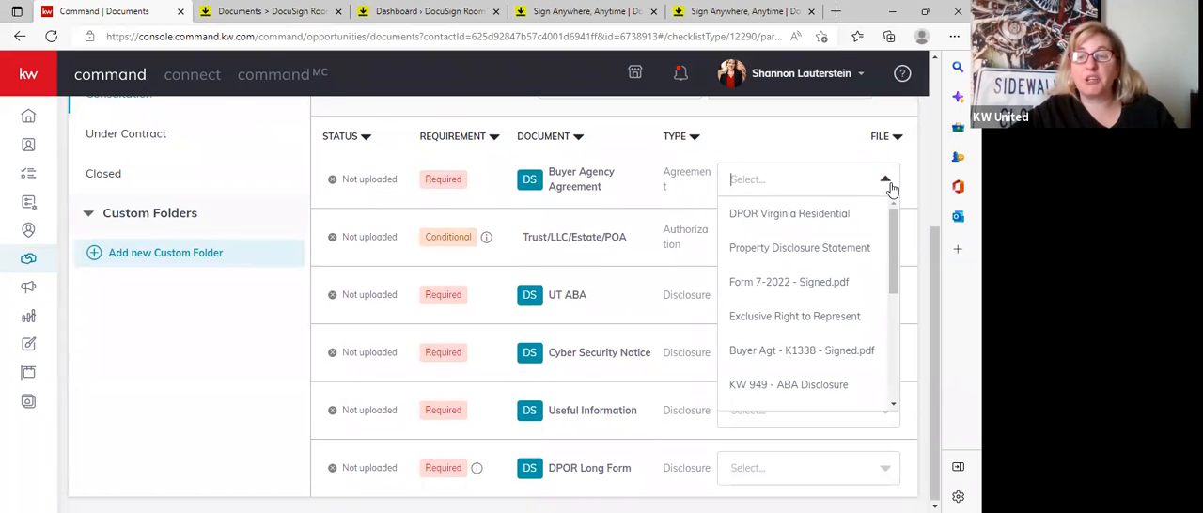
{"action": "left_click", "coordinate": [797, 340]}
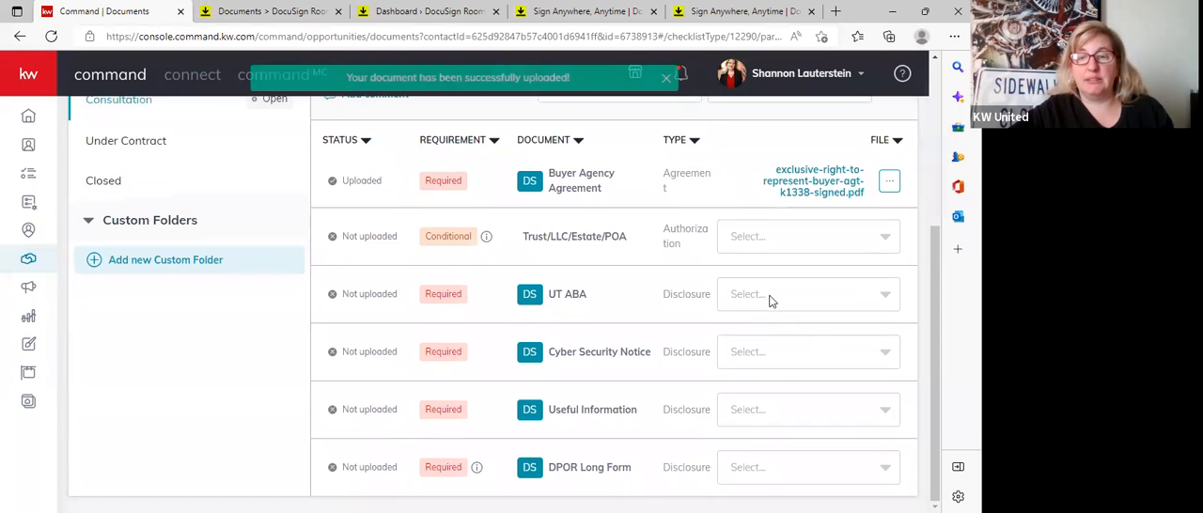
Attach the signed KW 949 ABA Disclosure to UT ABA and the signed Keller Williams Realty Cyber Notice to Cyber Security Notice.
{"action": "left_click", "coordinate": [771, 299]}
{"action": "scroll", "coordinate": [794, 353], "scroll_direction": "down", "scroll_amount": 3}
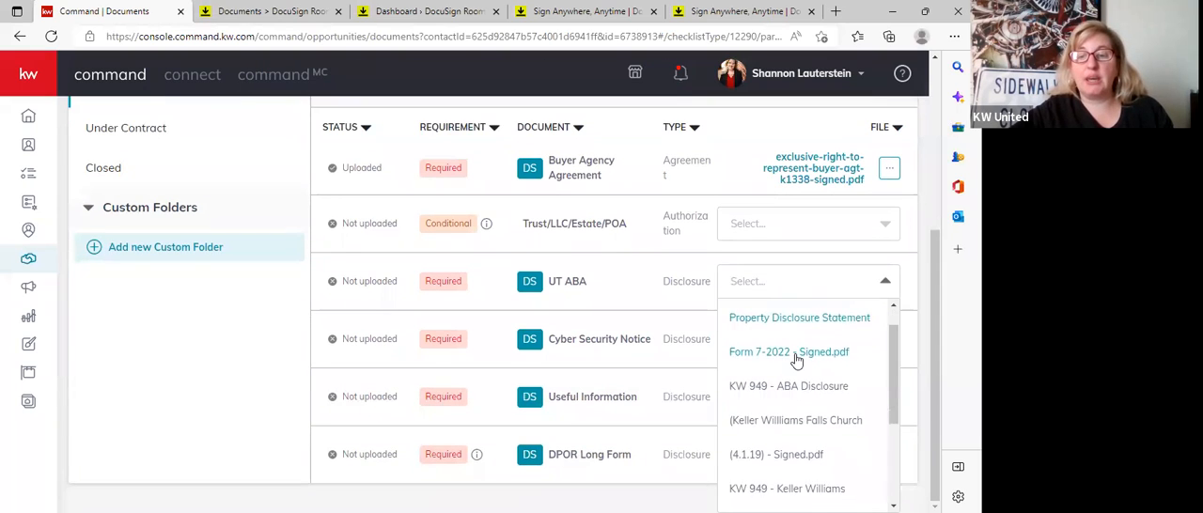
{"action": "left_click", "coordinate": [796, 362]}
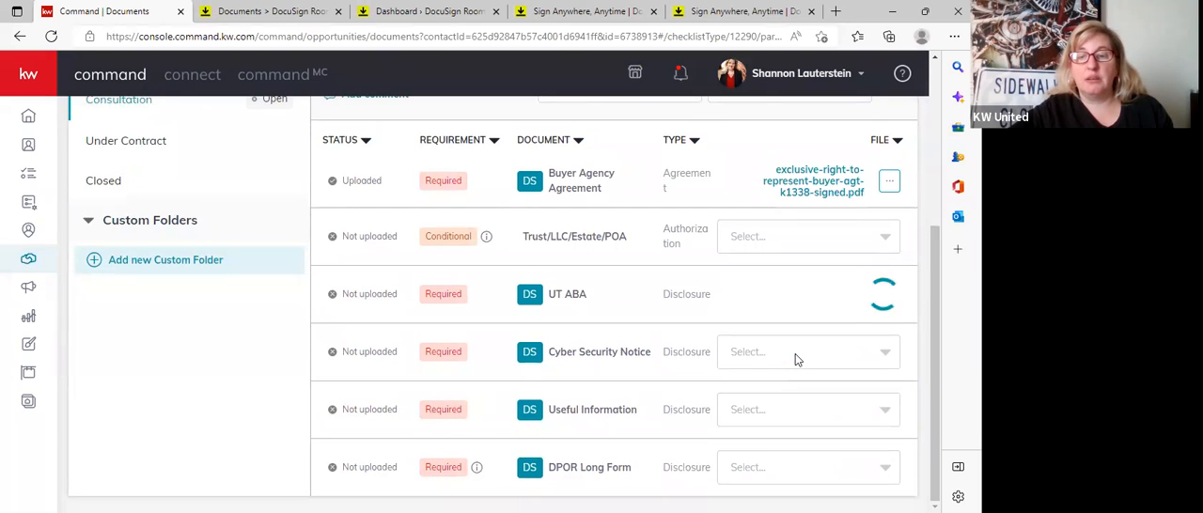
{"action": "left_click", "coordinate": [796, 360]}
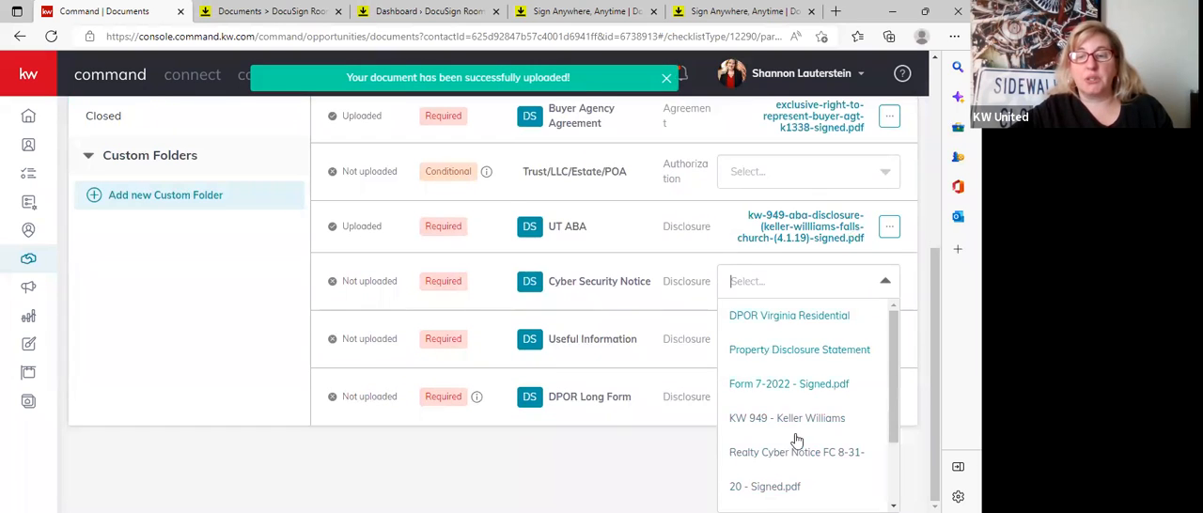
{"action": "left_click", "coordinate": [780, 473]}
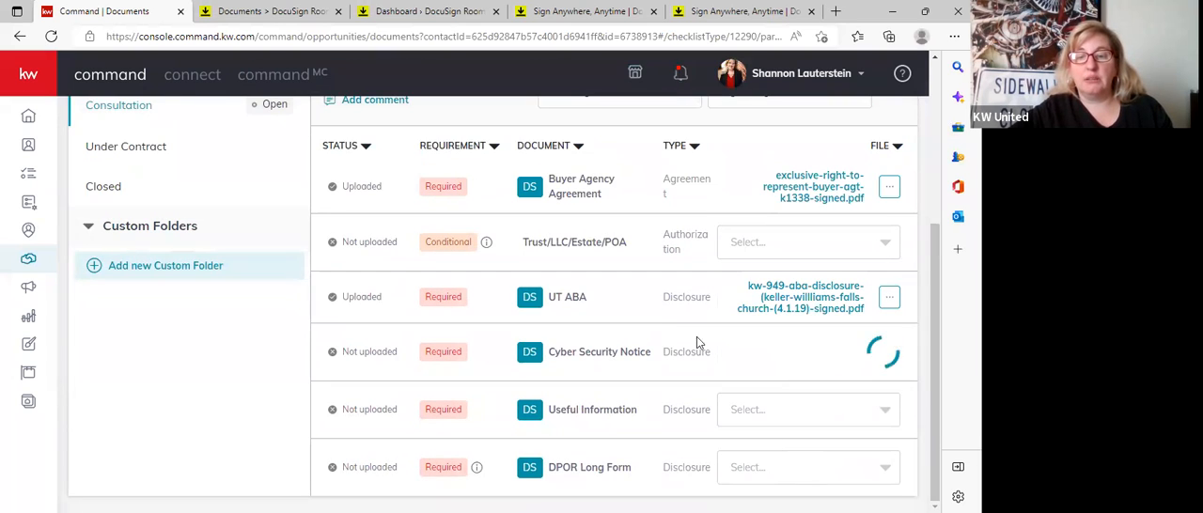
Attach the signed Useful information about transaction to Useful Information and the signed DPOR Virginia Residential Property Disclosure Statement to DPOR Long Form.
{"action": "left_click", "coordinate": [803, 415]}
{"action": "left_click", "coordinate": [794, 491]}
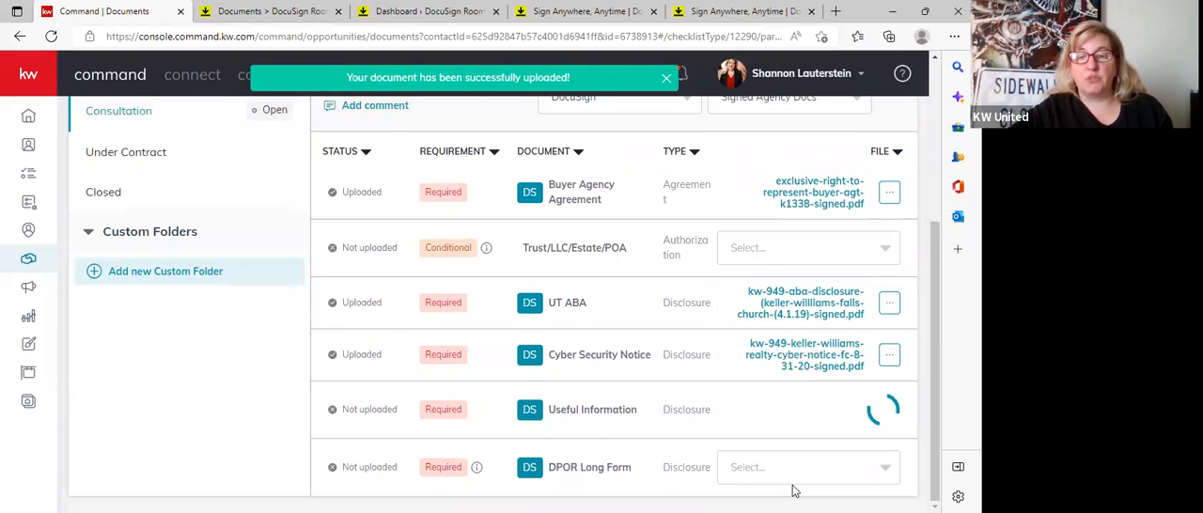
{"action": "left_click", "coordinate": [793, 479]}
{"action": "left_click", "coordinate": [790, 436]}
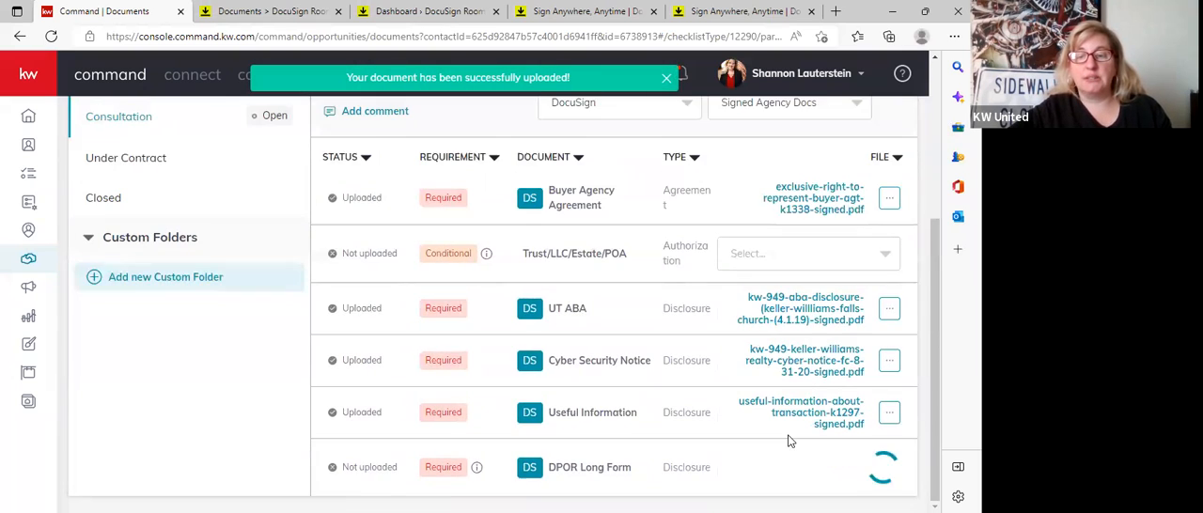
Open the attached Exclusive Right to Represent PDF and review its pages through to the signature section.
{"action": "scroll", "coordinate": [718, 368], "scroll_direction": "up", "scroll_amount": 2}
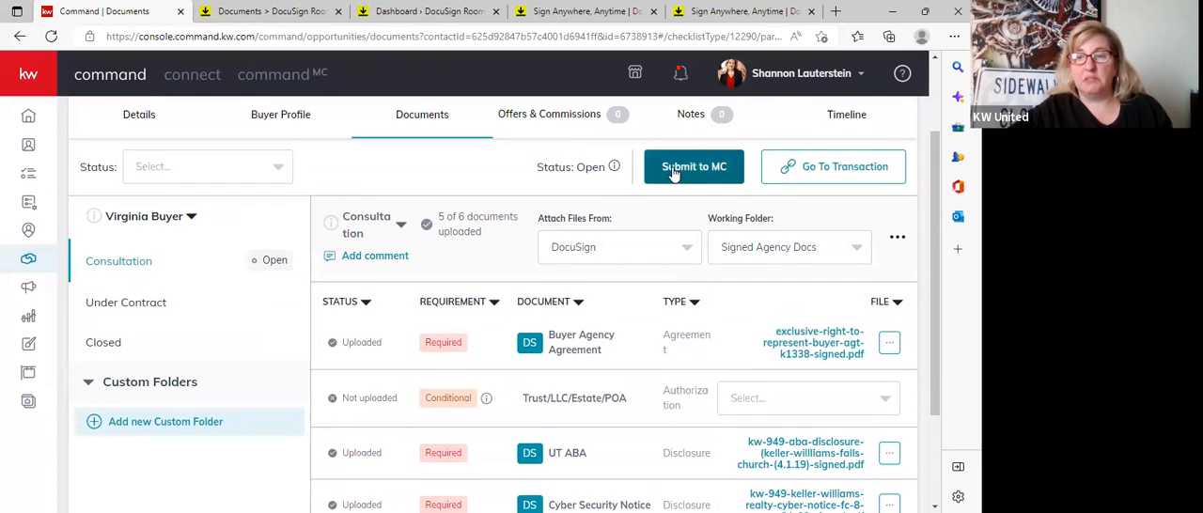
{"action": "left_click", "coordinate": [682, 176]}
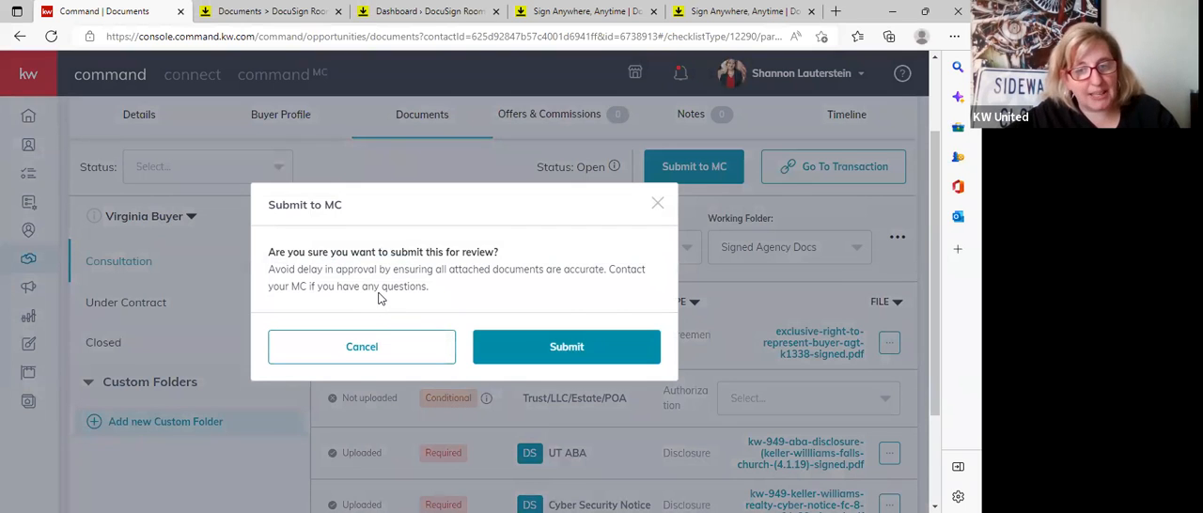
{"action": "left_click", "coordinate": [352, 348]}
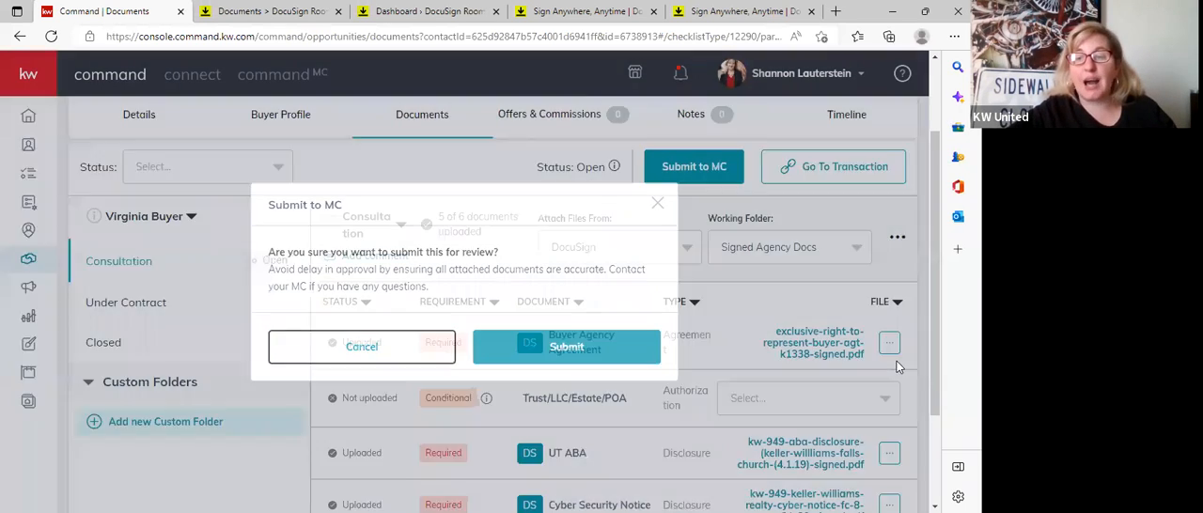
{"action": "left_click", "coordinate": [838, 353]}
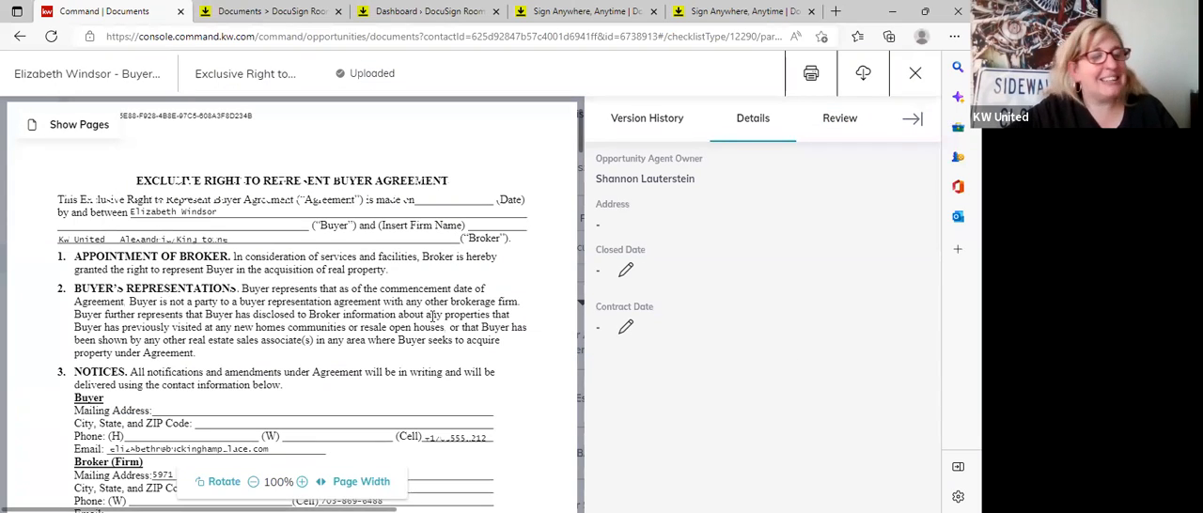
{"action": "scroll", "coordinate": [453, 327], "scroll_direction": "down", "scroll_amount": 5}
{"action": "scroll", "coordinate": [263, 365], "scroll_direction": "down", "scroll_amount": 10}
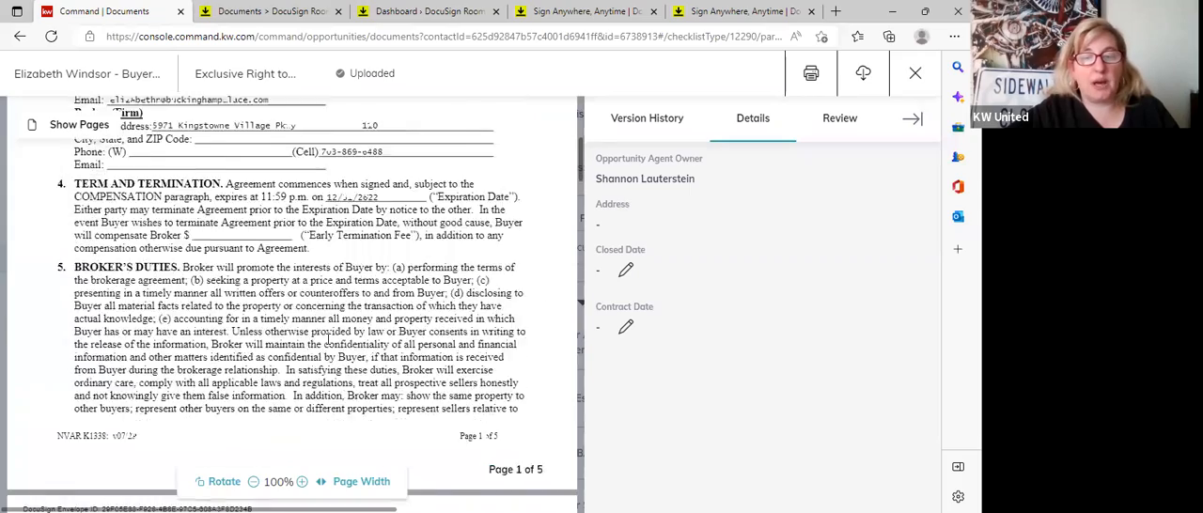
{"action": "scroll", "coordinate": [329, 345], "scroll_direction": "down", "scroll_amount": 15}
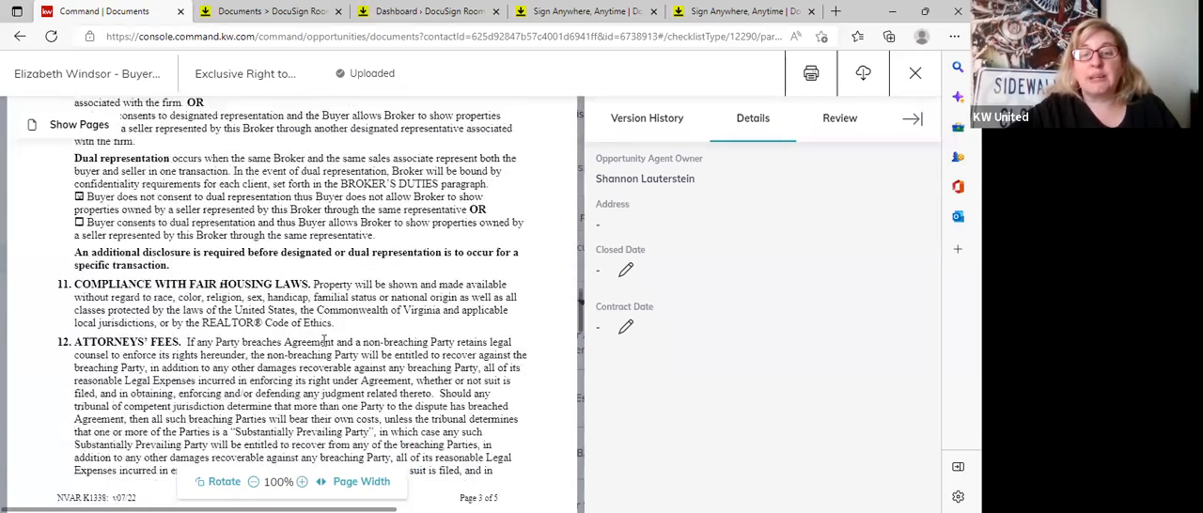
{"action": "scroll", "coordinate": [322, 340], "scroll_direction": "down", "scroll_amount": 3}
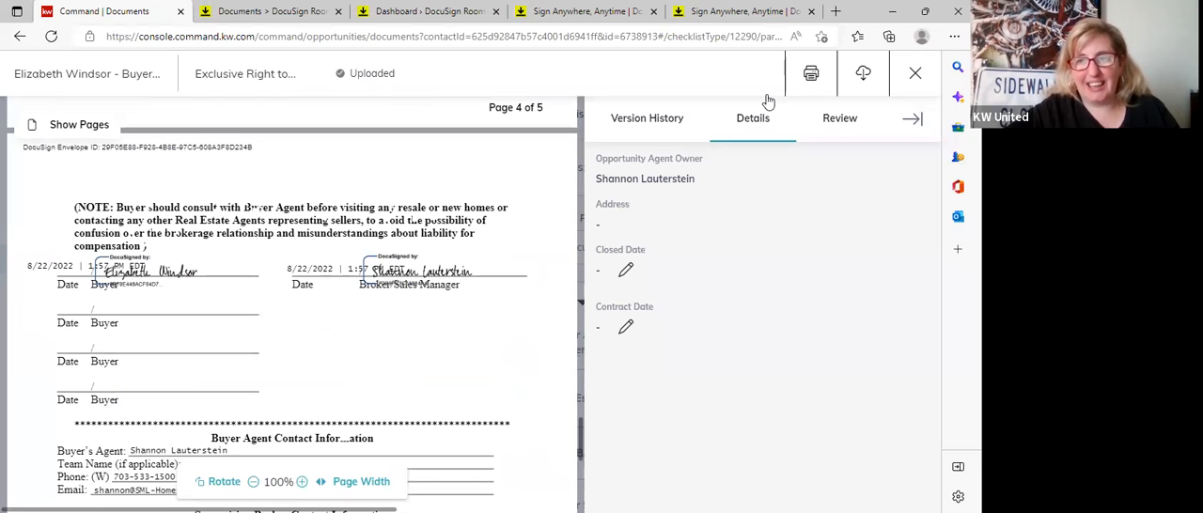
Close the document preview and submit the Consultation checklist to the MC for review.
{"action": "left_click", "coordinate": [927, 75]}
{"action": "left_click", "coordinate": [706, 179]}
{"action": "left_click", "coordinate": [568, 349]}
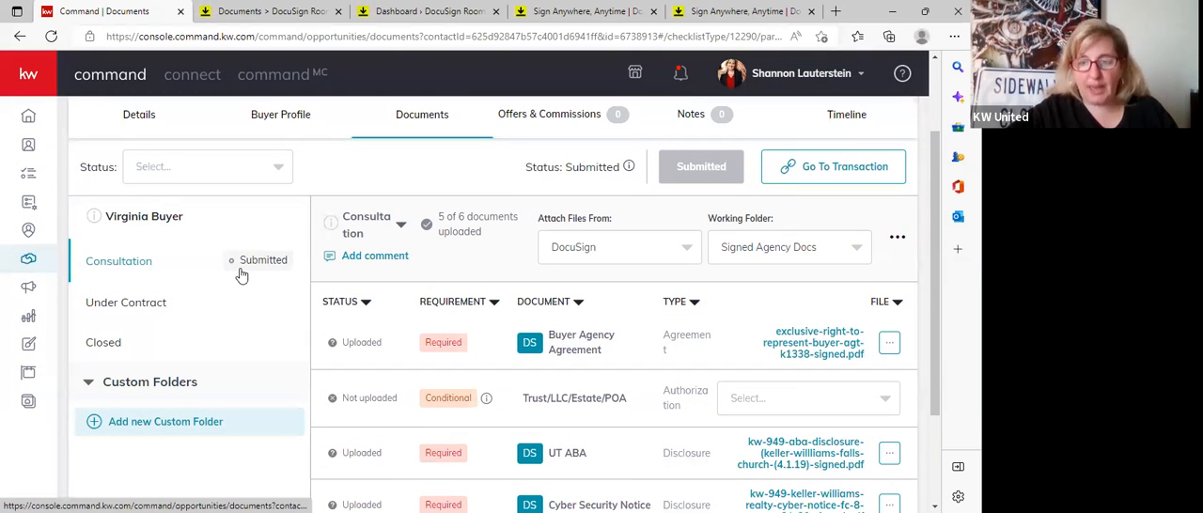
{"action": "scroll", "coordinate": [619, 375], "scroll_direction": "up", "scroll_amount": 2}
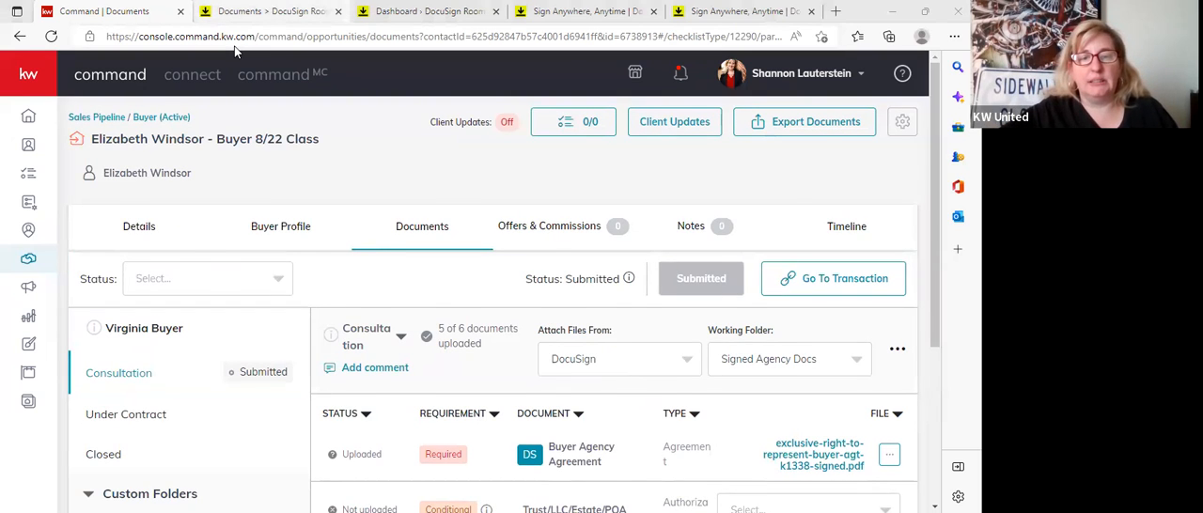
Switch to DocuSign Rooms and combine the five Signed Agency Docs into one PDF named Signed agency package, with the Exclusive Right to Represent first.
{"action": "left_click", "coordinate": [238, 13]}
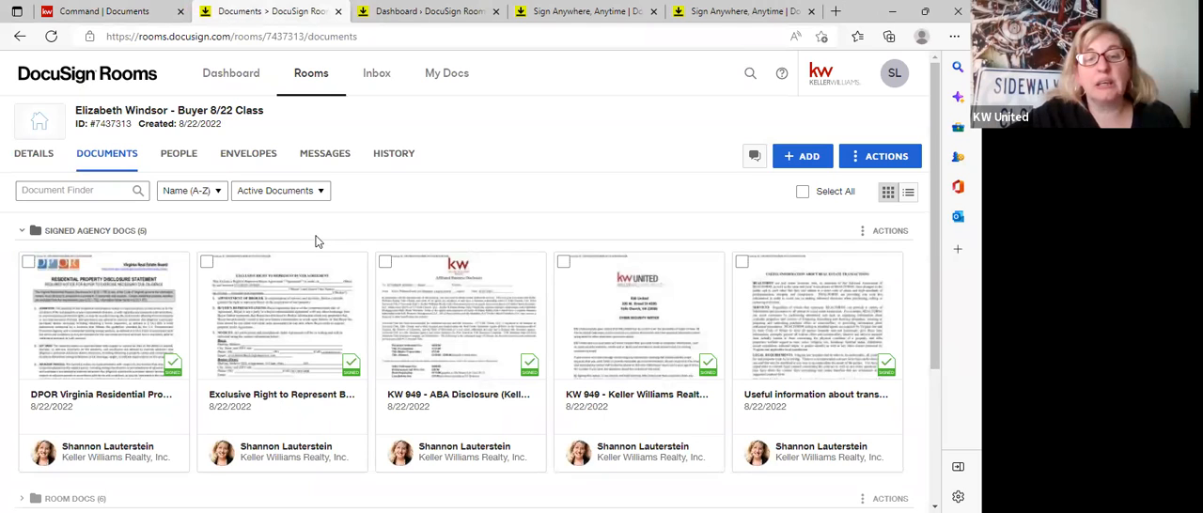
{"action": "left_click", "coordinate": [29, 263]}
{"action": "left_click", "coordinate": [207, 263]}
{"action": "left_click", "coordinate": [385, 262]}
{"action": "left_click", "coordinate": [564, 264]}
{"action": "left_click", "coordinate": [743, 264]}
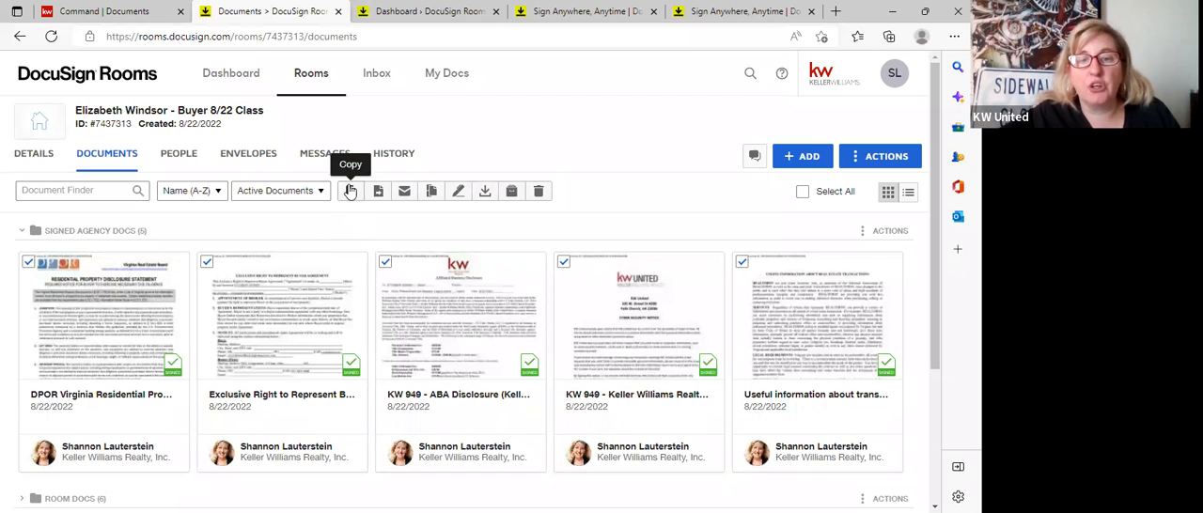
{"action": "left_click", "coordinate": [430, 192]}
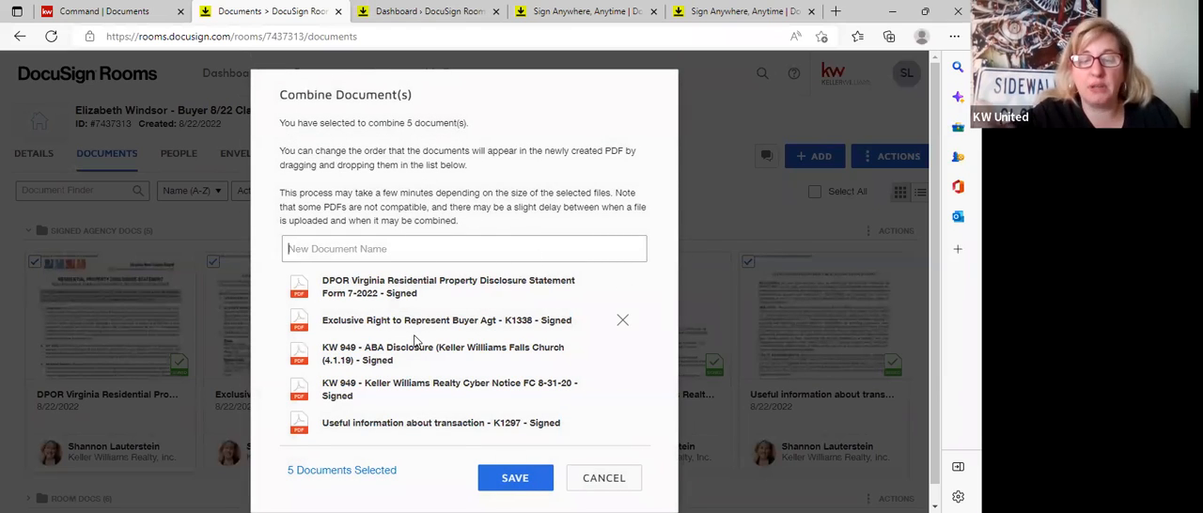
{"action": "type", "text": "Si"}
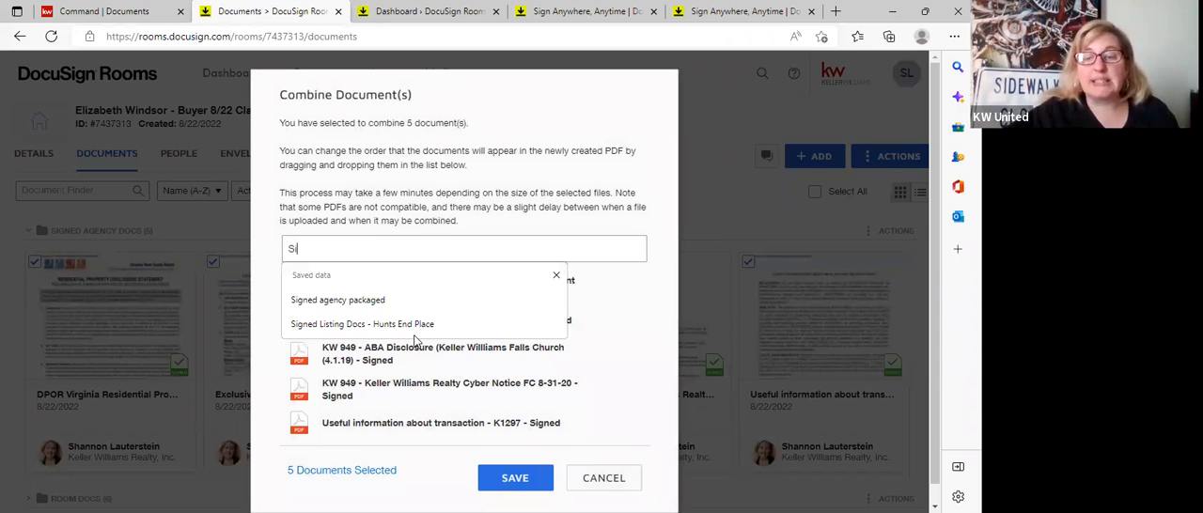
{"action": "left_click", "coordinate": [395, 301]}
{"action": "key", "text": "BackSpace"}
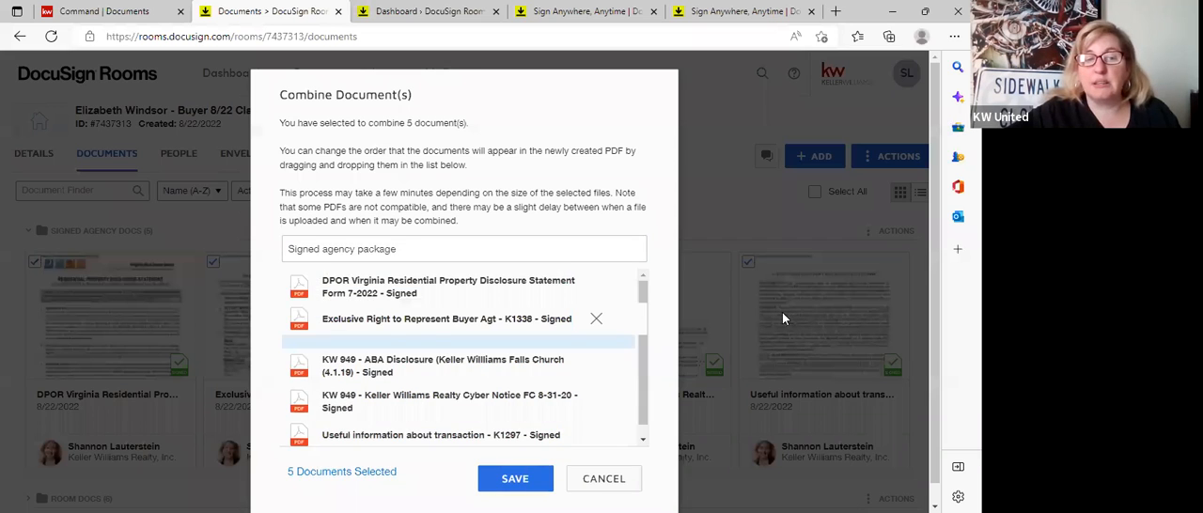
Open the combined Signed agency package from the Room Docs folder, look through its pages and close it.
{"action": "scroll", "coordinate": [44, 303], "scroll_direction": "down", "scroll_amount": 3}
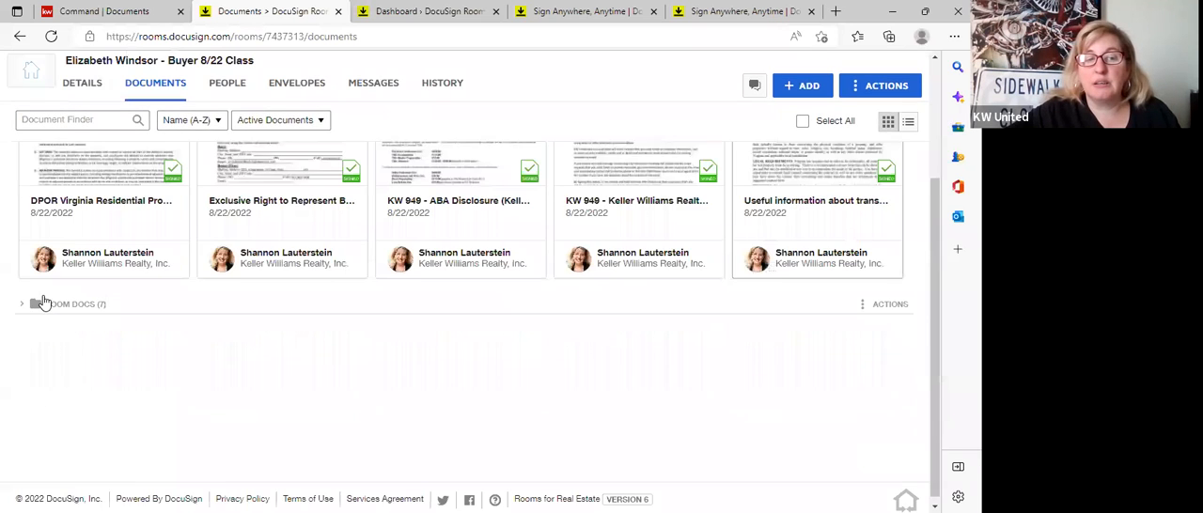
{"action": "left_click", "coordinate": [44, 302]}
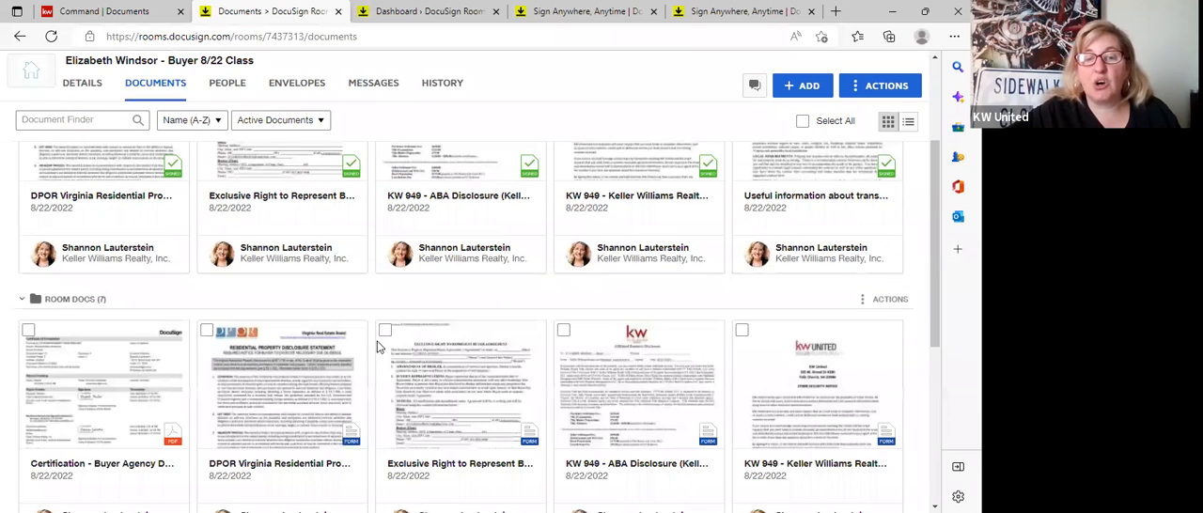
{"action": "scroll", "coordinate": [69, 311], "scroll_direction": "down", "scroll_amount": 5}
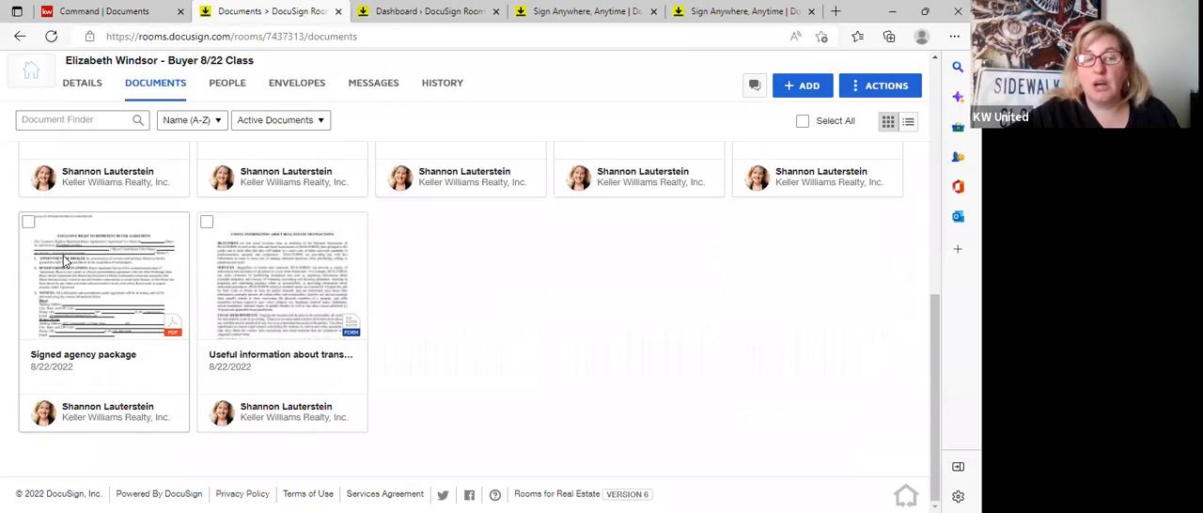
{"action": "left_click", "coordinate": [64, 262]}
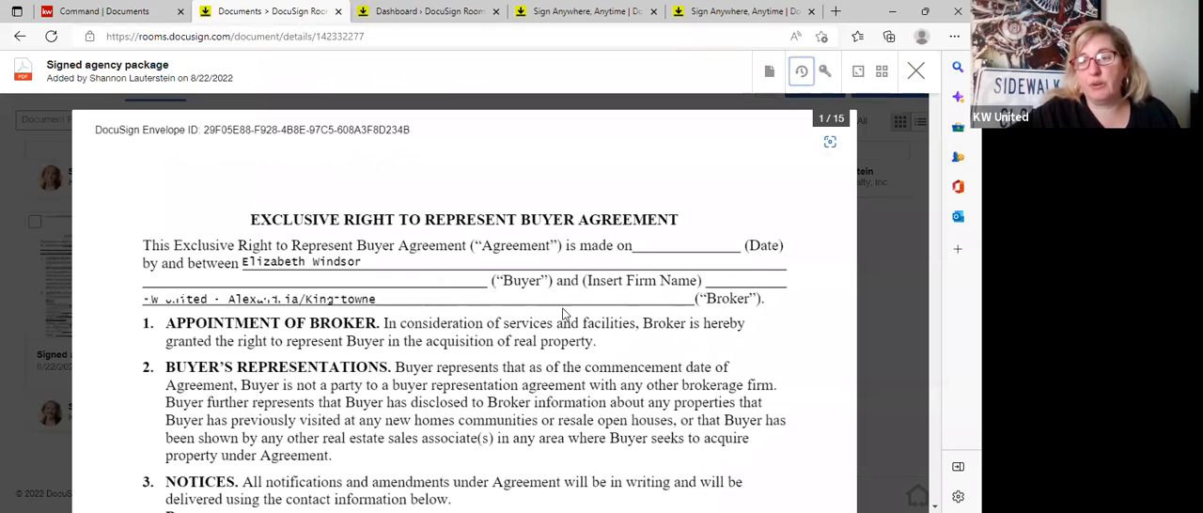
{"action": "scroll", "coordinate": [584, 345], "scroll_direction": "down", "scroll_amount": 1}
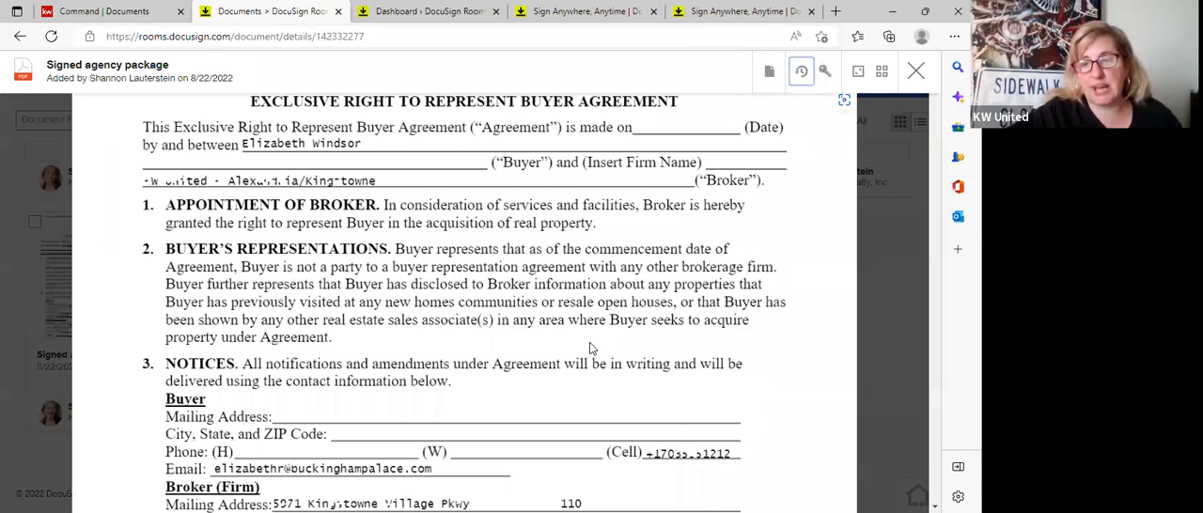
{"action": "scroll", "coordinate": [589, 350], "scroll_direction": "down", "scroll_amount": 5}
{"action": "scroll", "coordinate": [534, 294], "scroll_direction": "down", "scroll_amount": 5}
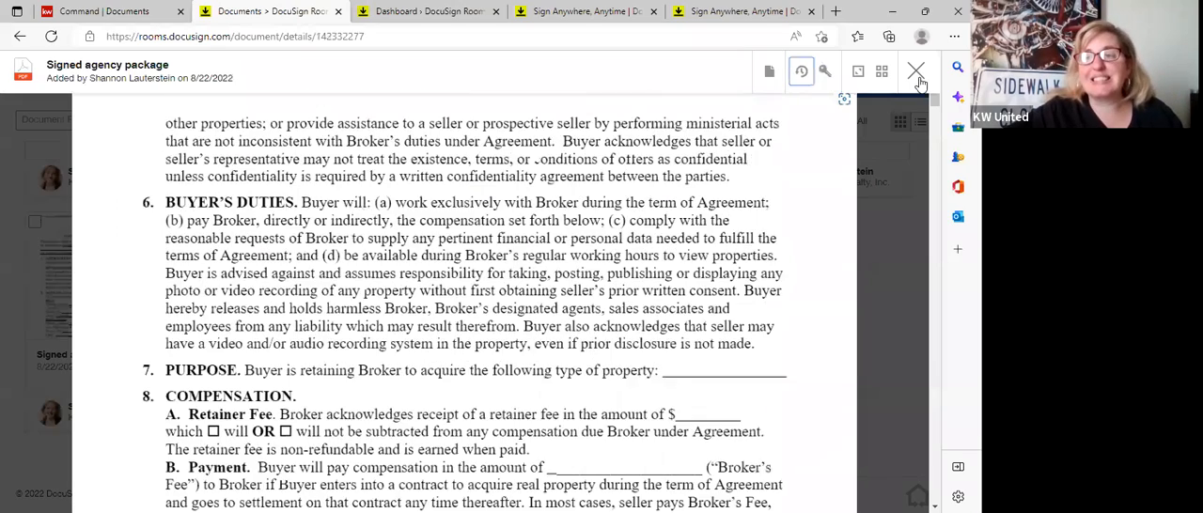
{"action": "scroll", "coordinate": [360, 315], "scroll_direction": "down", "scroll_amount": 4}
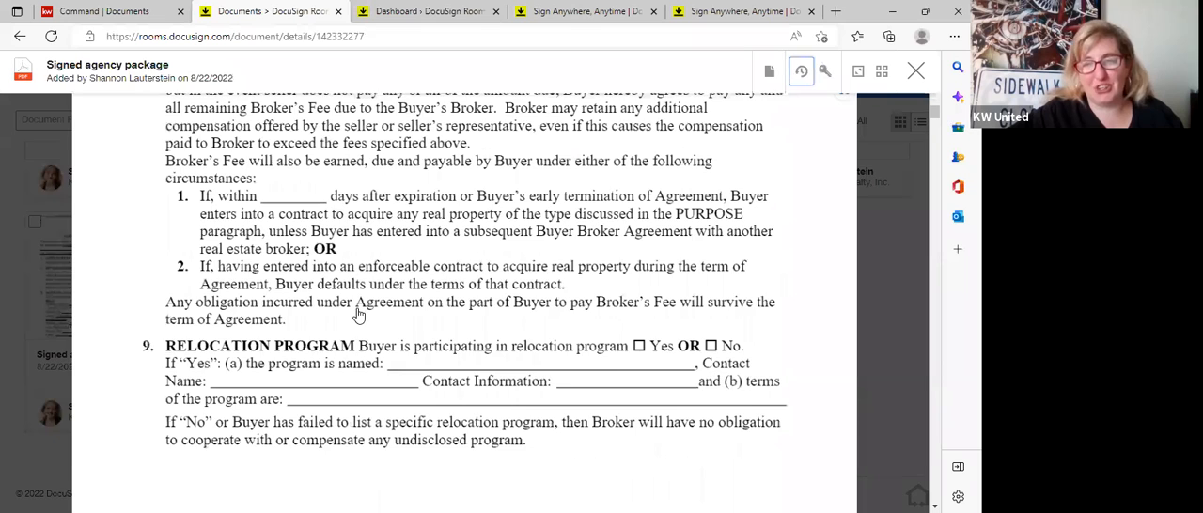
{"action": "key", "text": "Escape"}
{"action": "scroll", "coordinate": [357, 317], "scroll_direction": "up", "scroll_amount": 5}
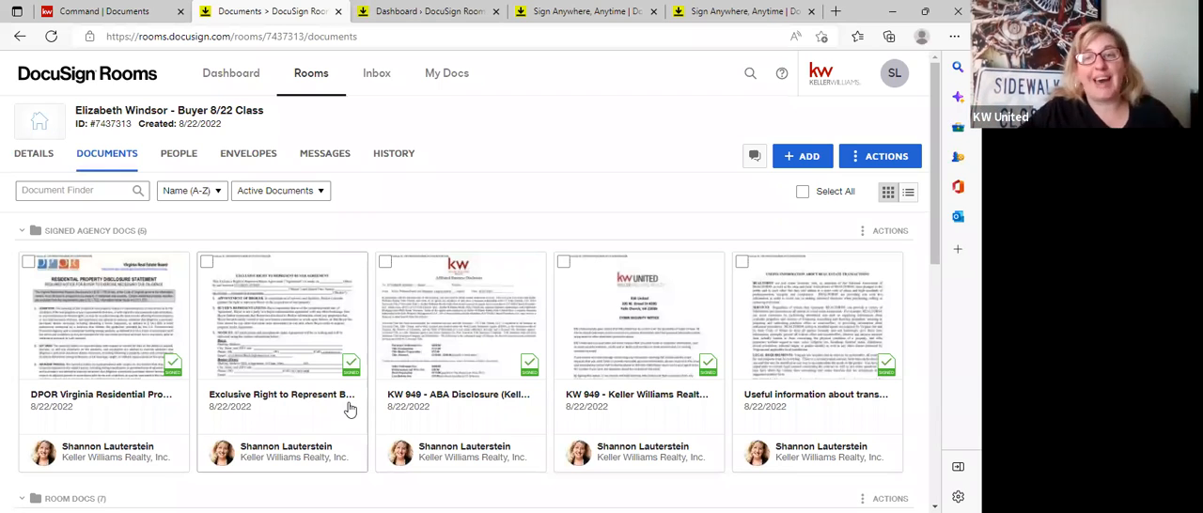
Start splitting the Signed agency package PDF in Room Docs and define a first document named "first half" with pages 1-5.
{"action": "scroll", "coordinate": [350, 409], "scroll_direction": "down", "scroll_amount": 1}
{"action": "scroll", "coordinate": [81, 422], "scroll_direction": "down", "scroll_amount": 5}
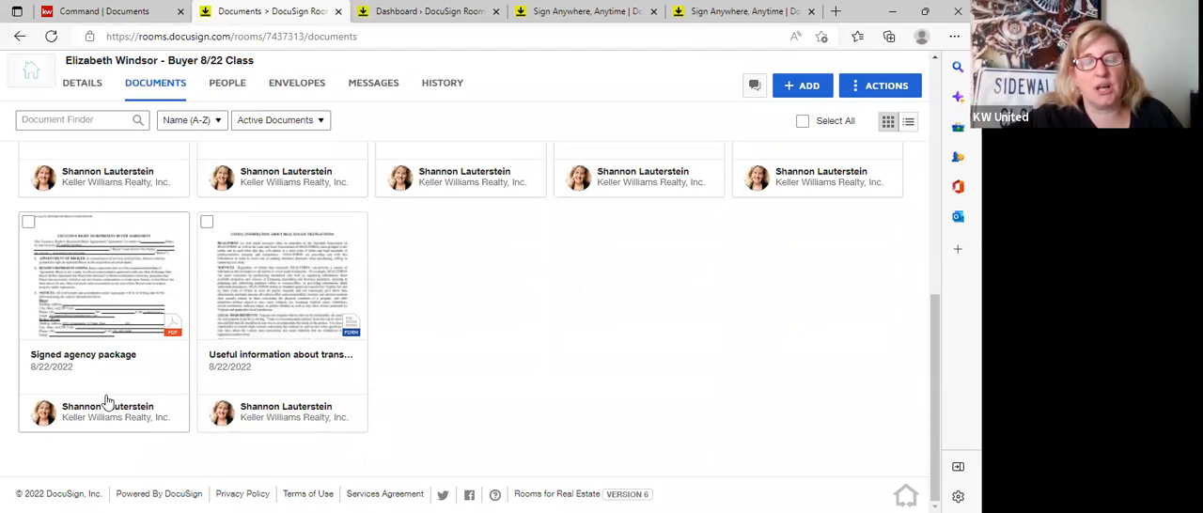
{"action": "left_click", "coordinate": [28, 223]}
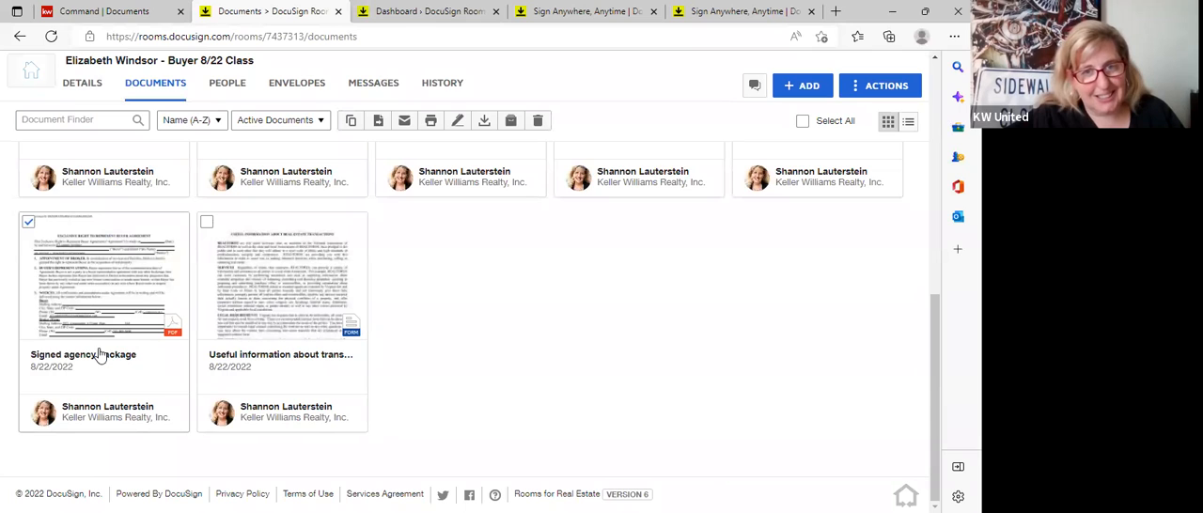
{"action": "right_click", "coordinate": [157, 252]}
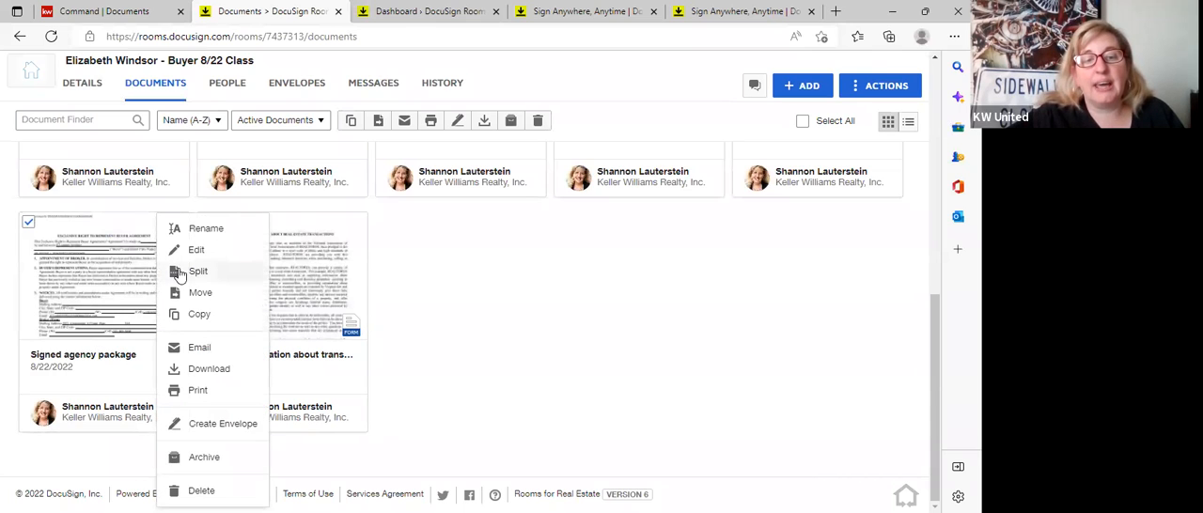
{"action": "left_click", "coordinate": [179, 271]}
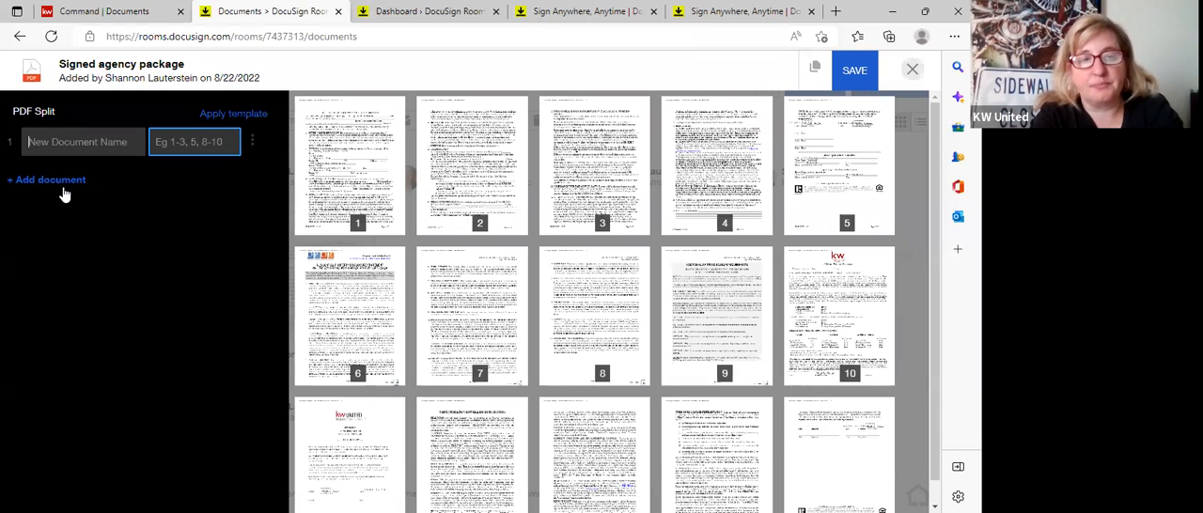
{"action": "type", "text": "first hal"}
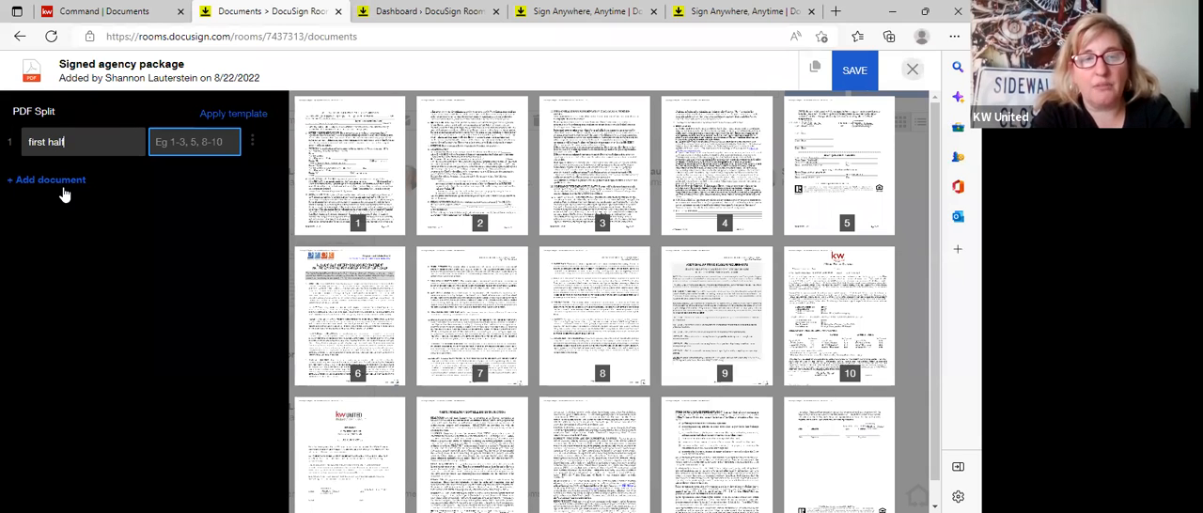
{"action": "type", "text": "f"}
{"action": "key", "text": "Tab"}
{"action": "type", "text": "1-5"}
Add a second split document named "to remove" containing page 6.
{"action": "left_click", "coordinate": [64, 184]}
{"action": "type", "text": "to remove"}
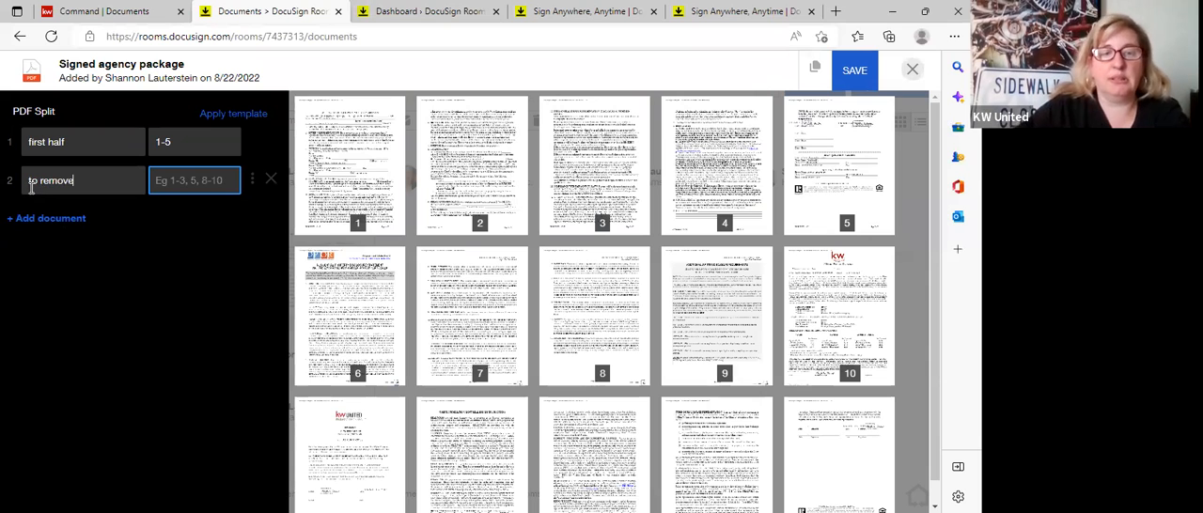
{"action": "left_click", "coordinate": [198, 179]}
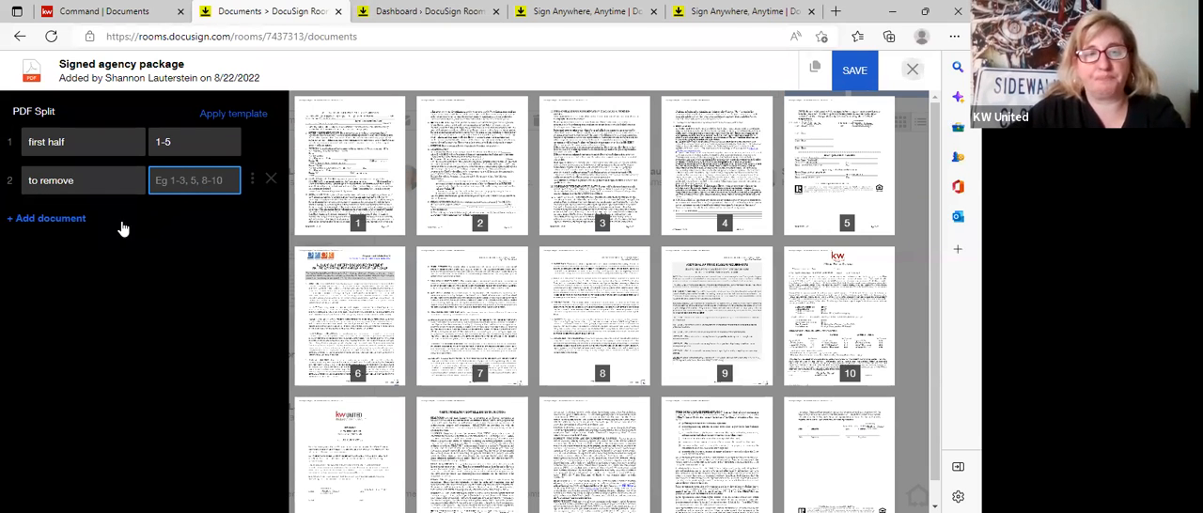
{"action": "type", "text": "6"}
Add a third split document named "last half" with pages 7-15 and save the split.
{"action": "left_click", "coordinate": [81, 218]}
{"action": "scroll", "coordinate": [468, 367], "scroll_direction": "down", "scroll_amount": 2}
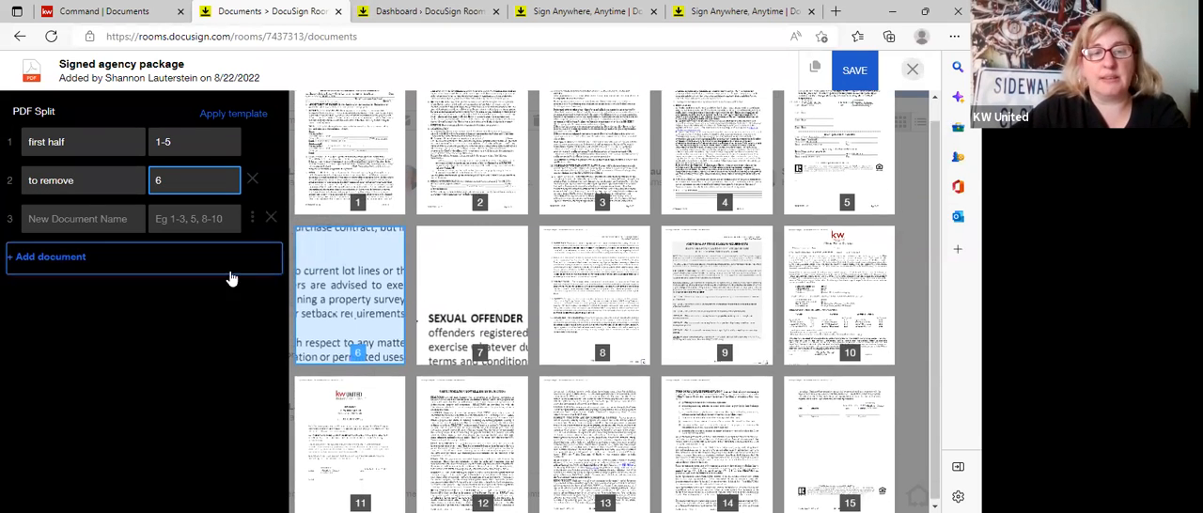
{"action": "left_click", "coordinate": [95, 224]}
{"action": "type", "text": "last"}
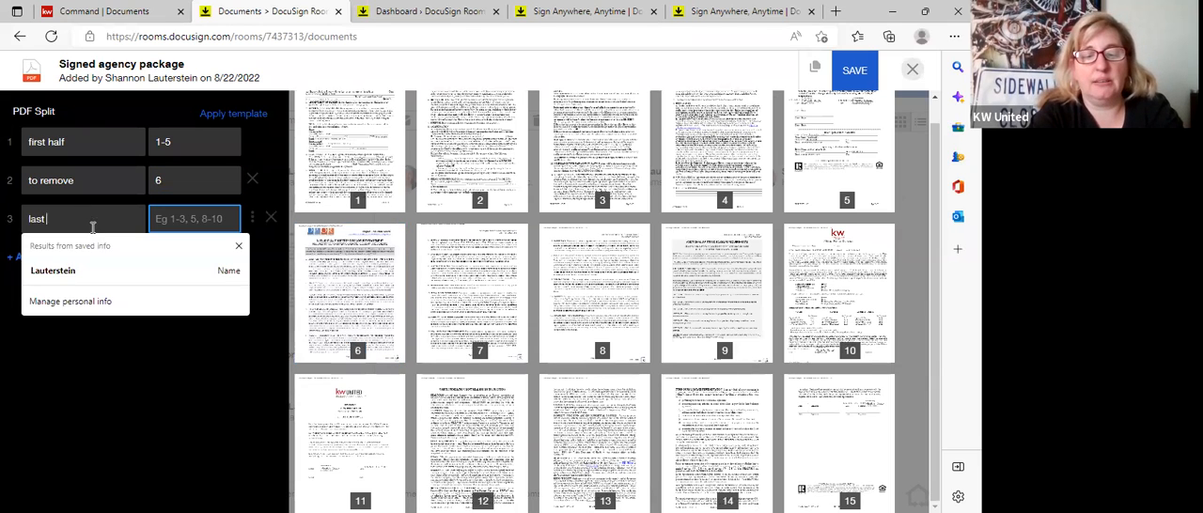
{"action": "type", "text": " half7-15"}
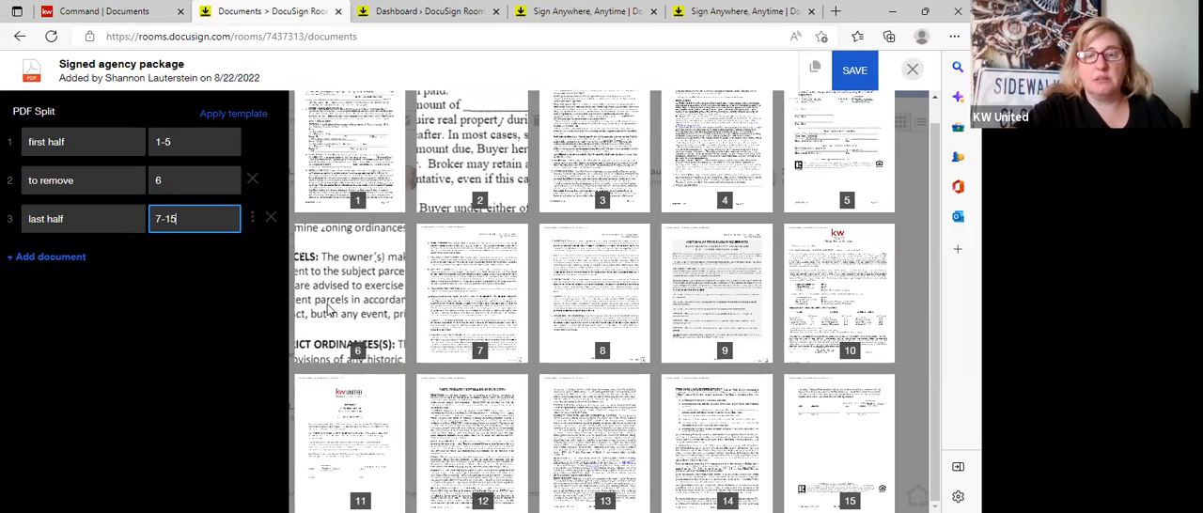
{"action": "left_click", "coordinate": [102, 334]}
{"action": "left_click", "coordinate": [45, 263]}
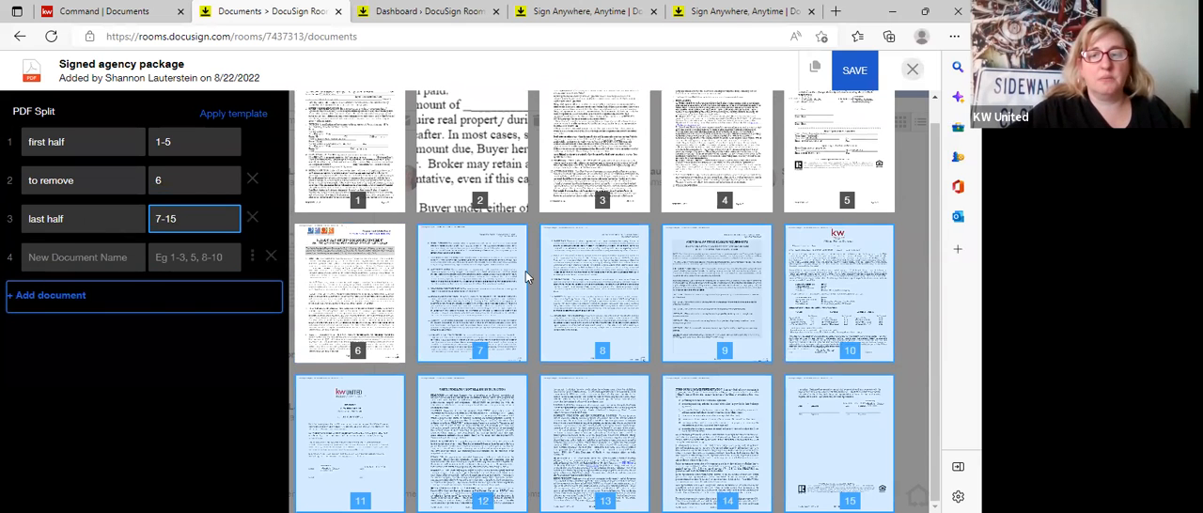
{"action": "left_click", "coordinate": [847, 67]}
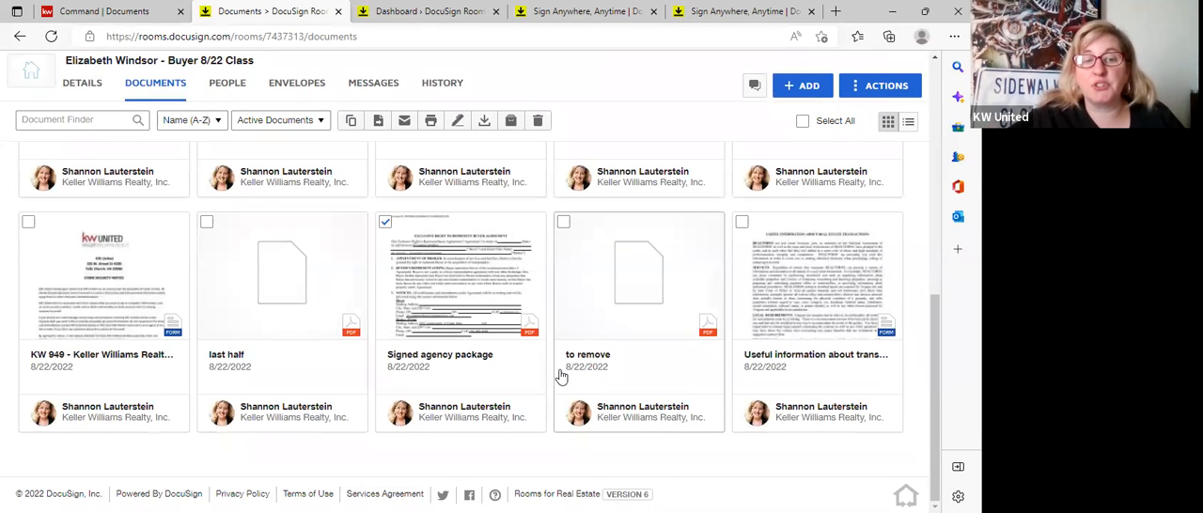
Select the first half and last half PDFs in Room Docs, leaving the Signed agency package out of the selection.
{"action": "left_click", "coordinate": [207, 222]}
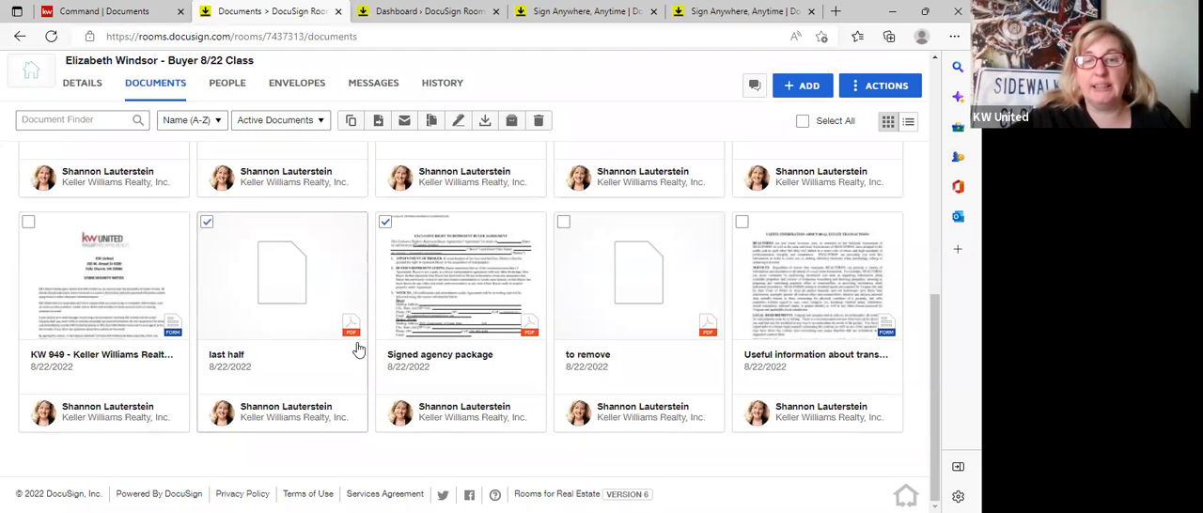
{"action": "scroll", "coordinate": [565, 206], "scroll_direction": "up", "scroll_amount": 2}
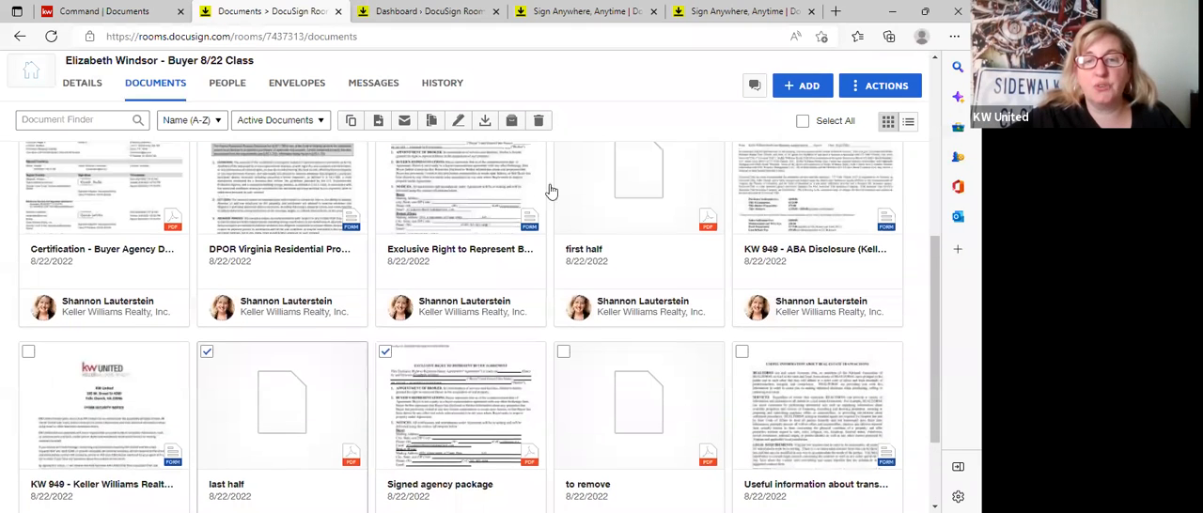
{"action": "scroll", "coordinate": [551, 191], "scroll_direction": "up", "scroll_amount": 1}
{"action": "left_click", "coordinate": [433, 121]}
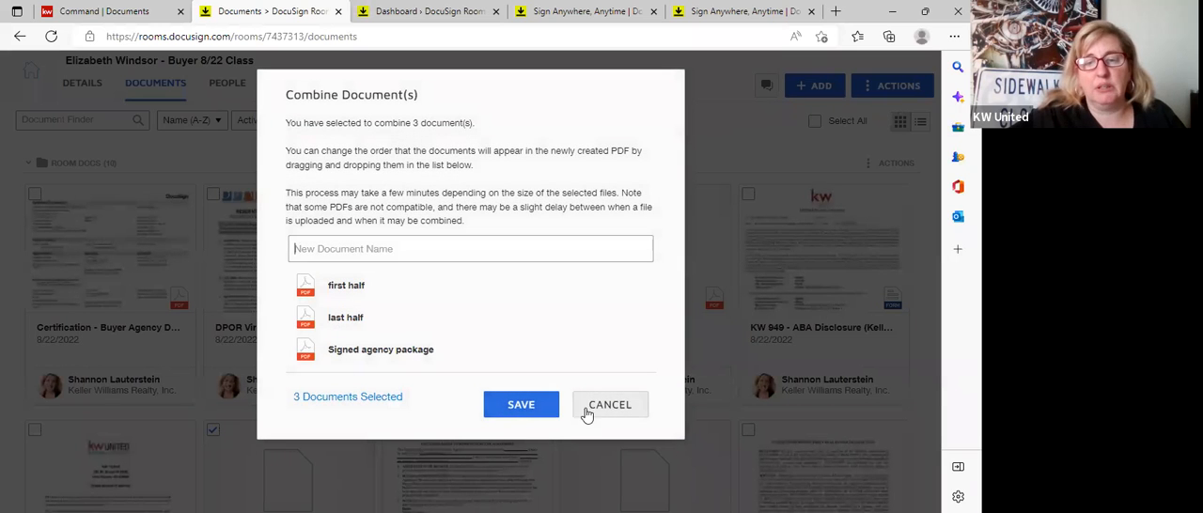
{"action": "left_click", "coordinate": [590, 408]}
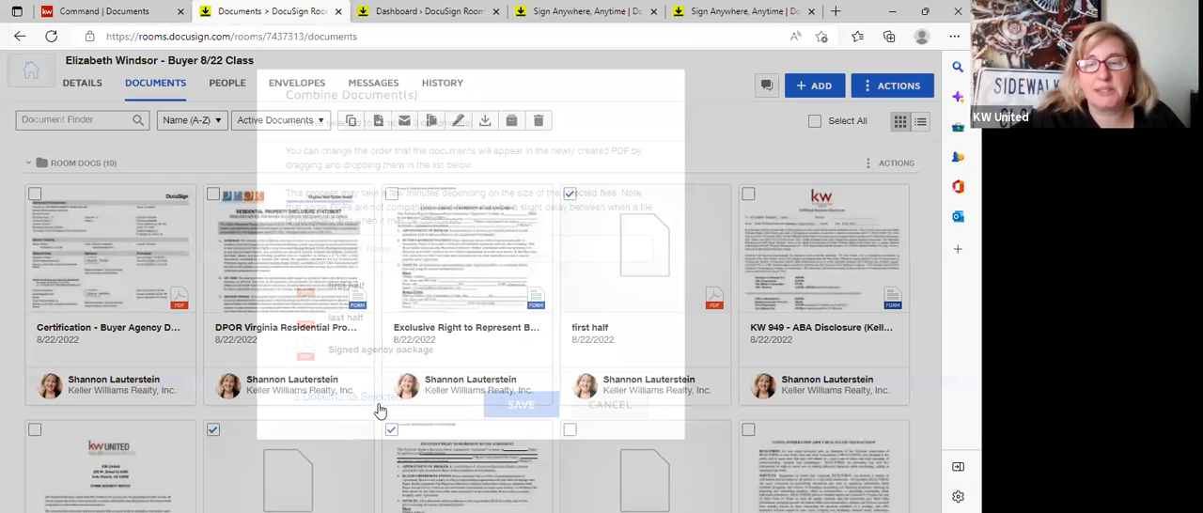
{"action": "scroll", "coordinate": [423, 384], "scroll_direction": "down", "scroll_amount": 2}
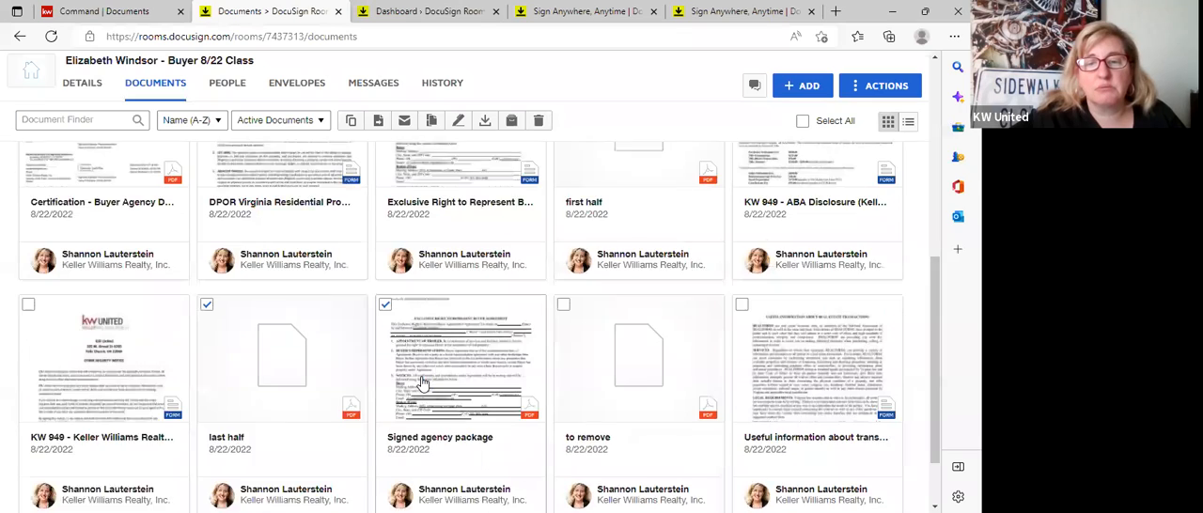
{"action": "scroll", "coordinate": [423, 383], "scroll_direction": "up", "scroll_amount": 3}
{"action": "scroll", "coordinate": [423, 383], "scroll_direction": "up", "scroll_amount": 1}
{"action": "scroll", "coordinate": [593, 153], "scroll_direction": "down", "scroll_amount": 3}
{"action": "left_click", "coordinate": [419, 291]}
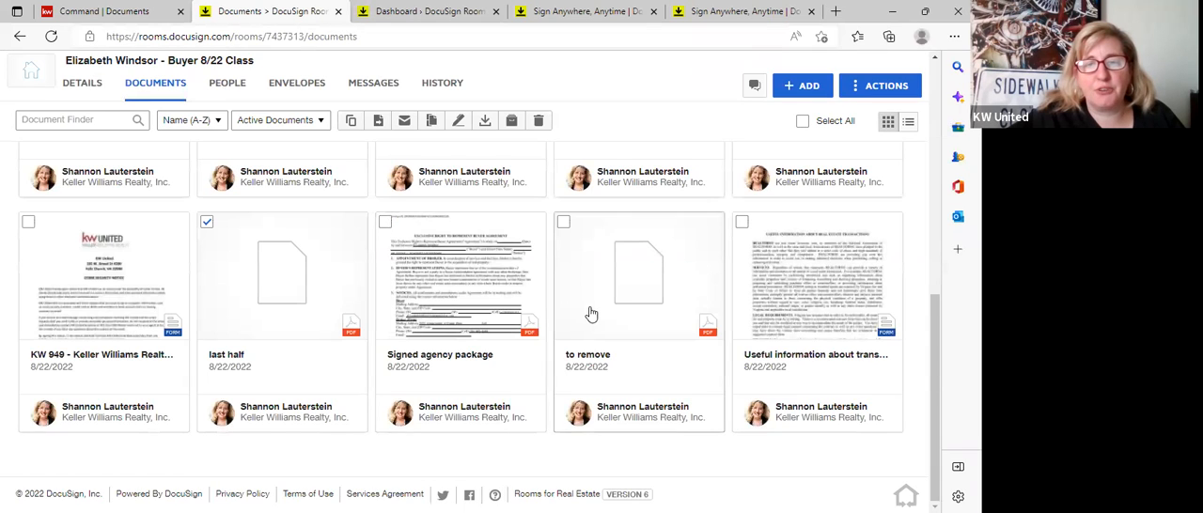
Combine the first half and last half PDFs into one PDF named "counter offer".
{"action": "scroll", "coordinate": [591, 310], "scroll_direction": "up", "scroll_amount": 3}
{"action": "scroll", "coordinate": [591, 307], "scroll_direction": "up", "scroll_amount": 2}
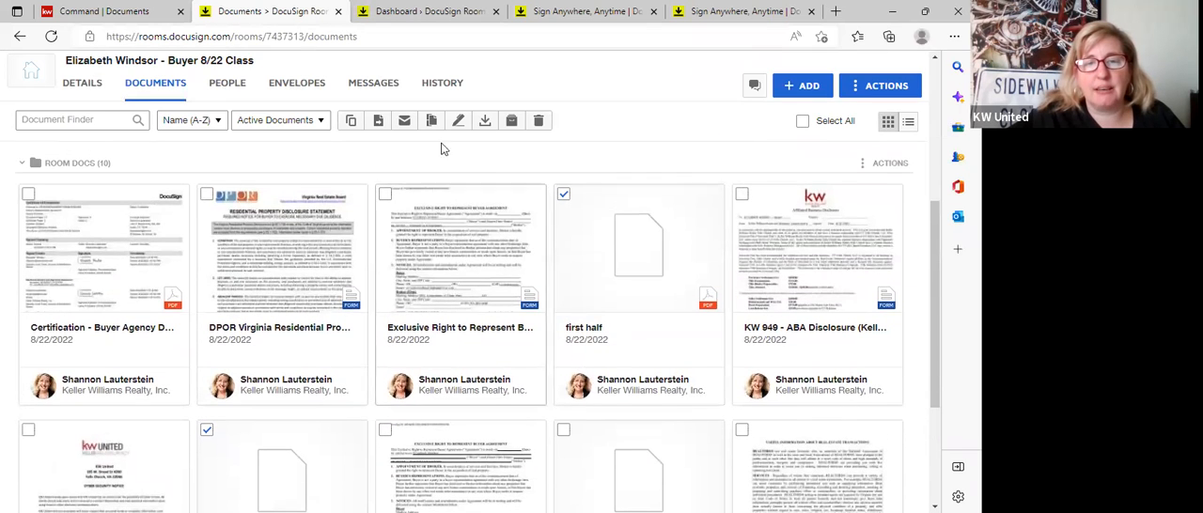
{"action": "left_click", "coordinate": [432, 120]}
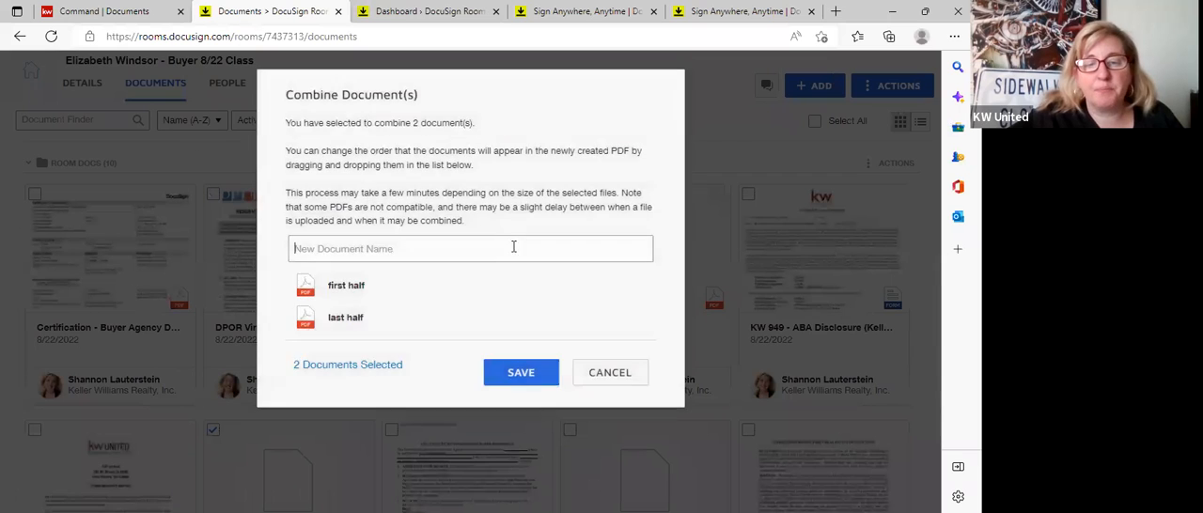
{"action": "type", "text": "counter offer"}
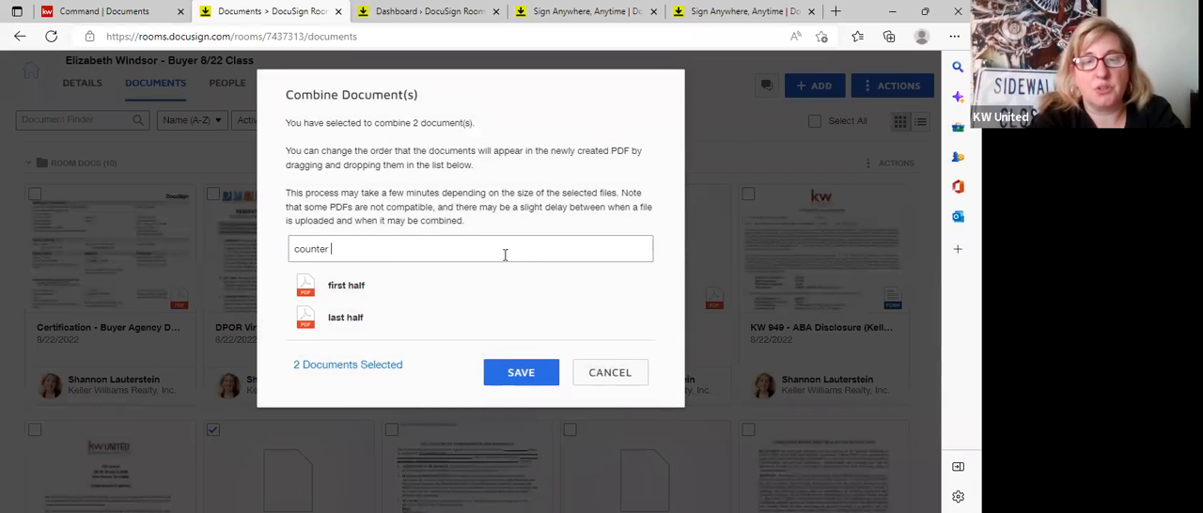
{"action": "left_click", "coordinate": [541, 374]}
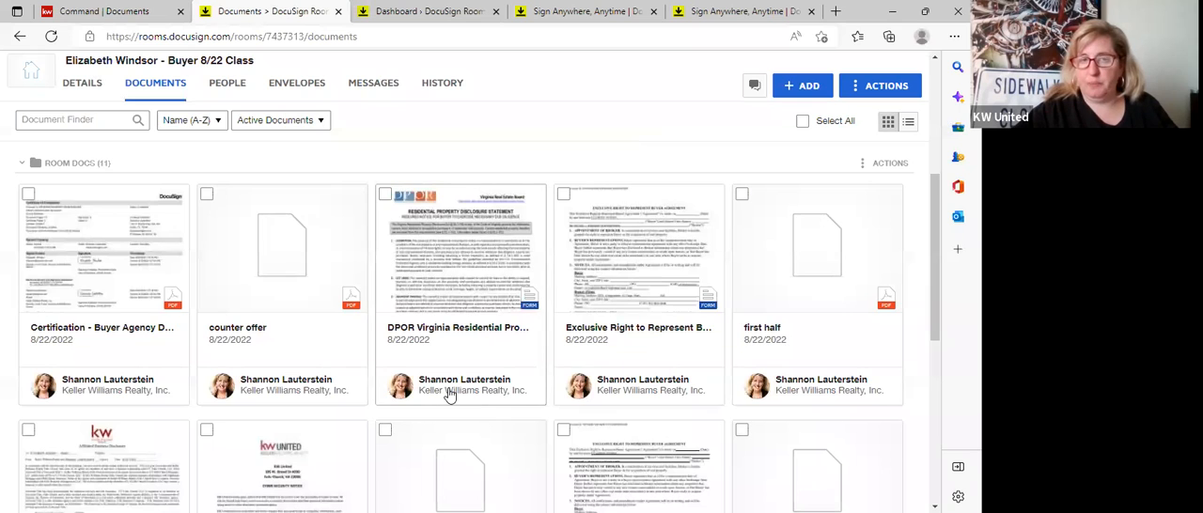
Copy all five Signed Agency Docs to the Active Rooms location labelled "Buyer training 12/13/21 CORRECT".
{"action": "scroll", "coordinate": [450, 394], "scroll_direction": "up", "scroll_amount": 5}
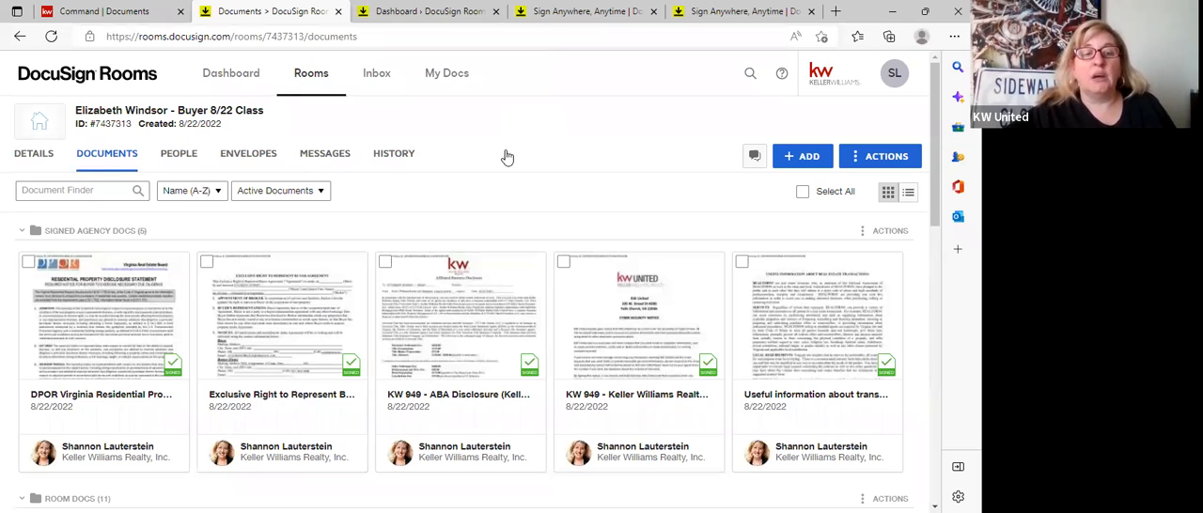
{"action": "left_click", "coordinate": [28, 261]}
{"action": "left_click", "coordinate": [206, 262]}
{"action": "left_click", "coordinate": [385, 263]}
{"action": "left_click", "coordinate": [564, 263]}
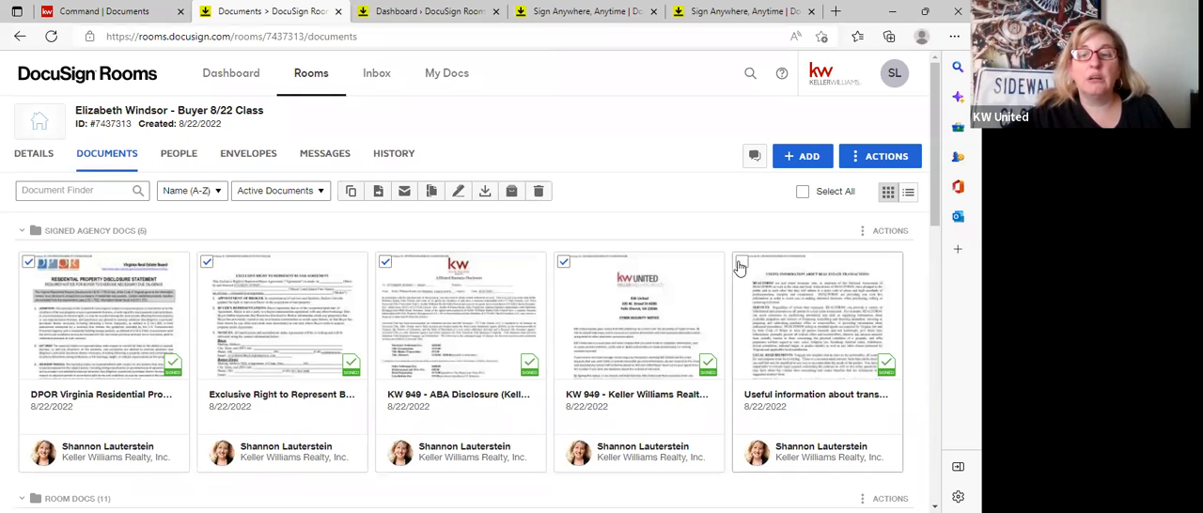
{"action": "left_click", "coordinate": [741, 262]}
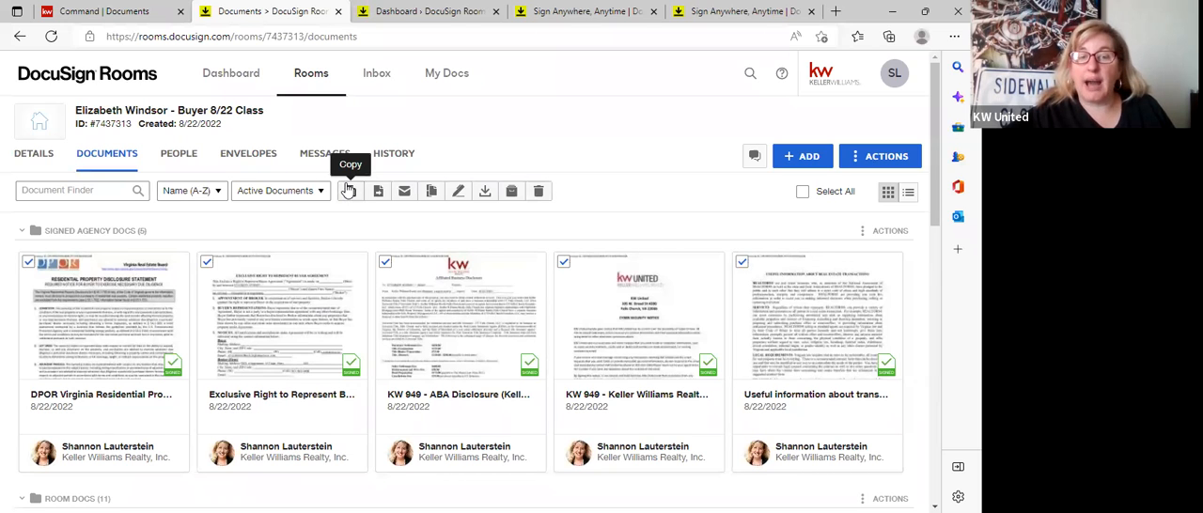
{"action": "left_click", "coordinate": [349, 192]}
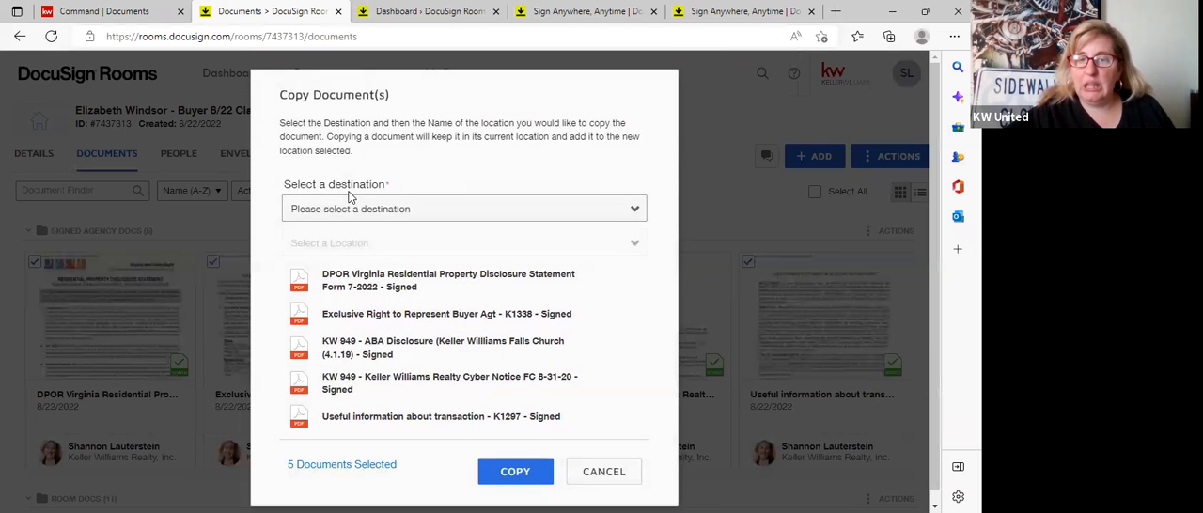
{"action": "left_click", "coordinate": [349, 211]}
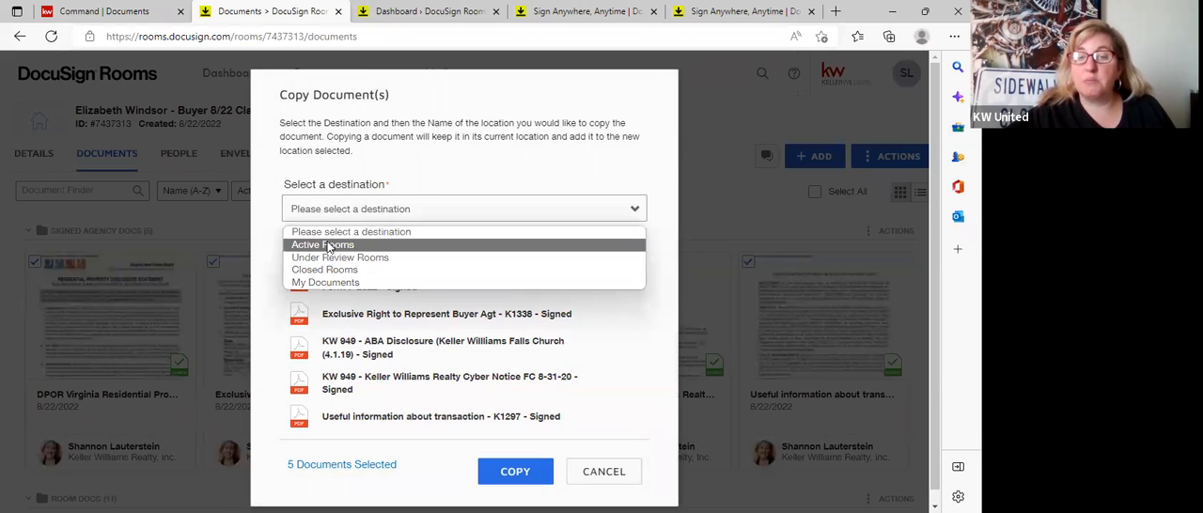
{"action": "left_click", "coordinate": [324, 246]}
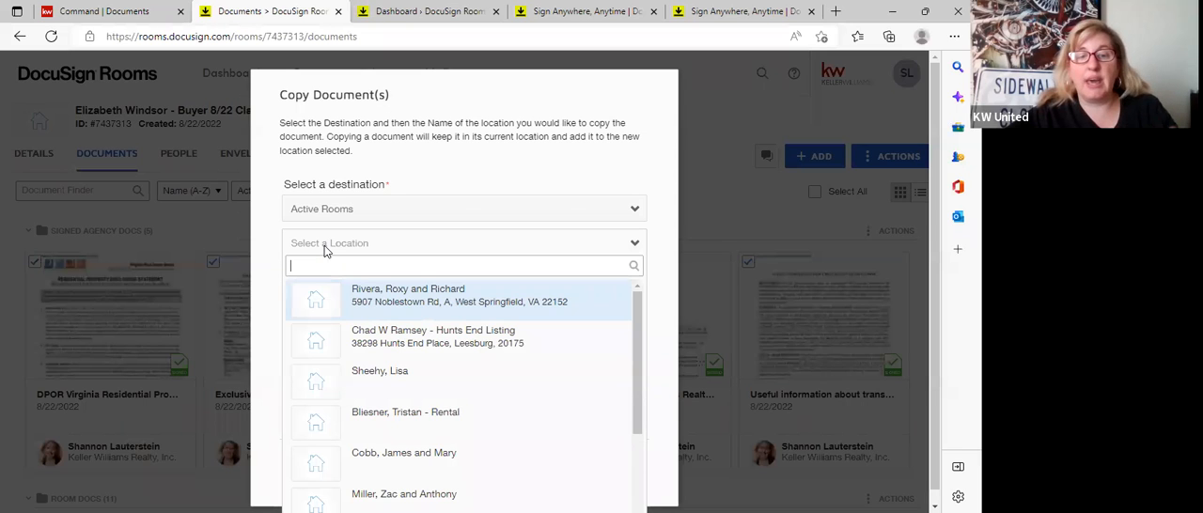
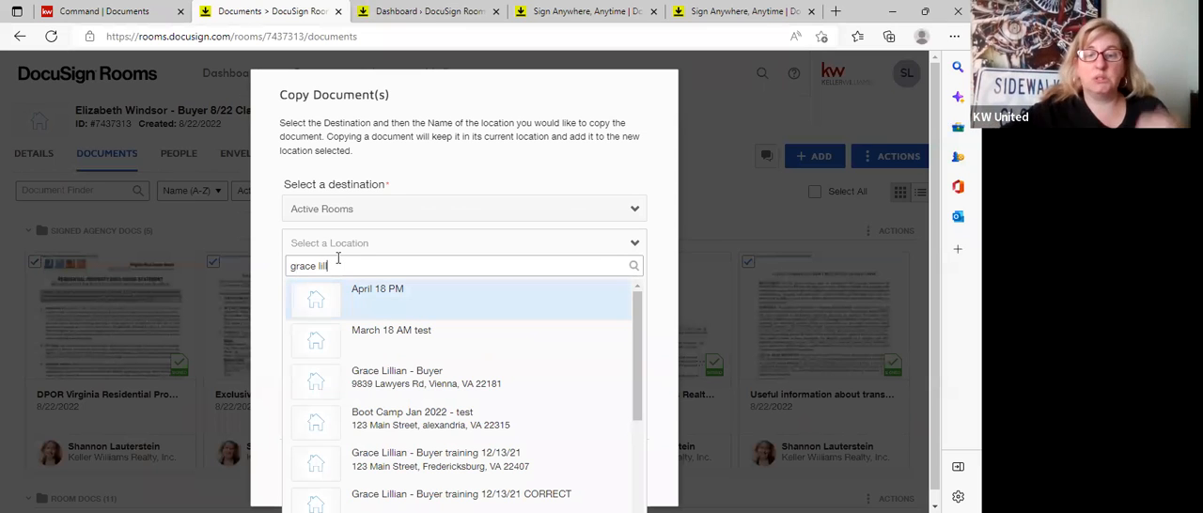
{"action": "left_click", "coordinate": [465, 496]}
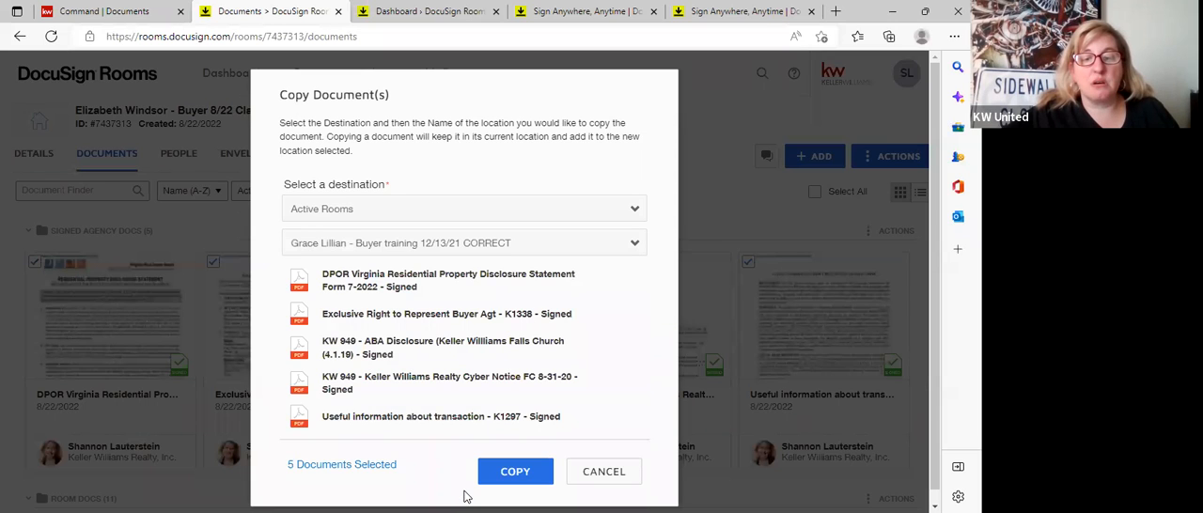
{"action": "left_click", "coordinate": [512, 474]}
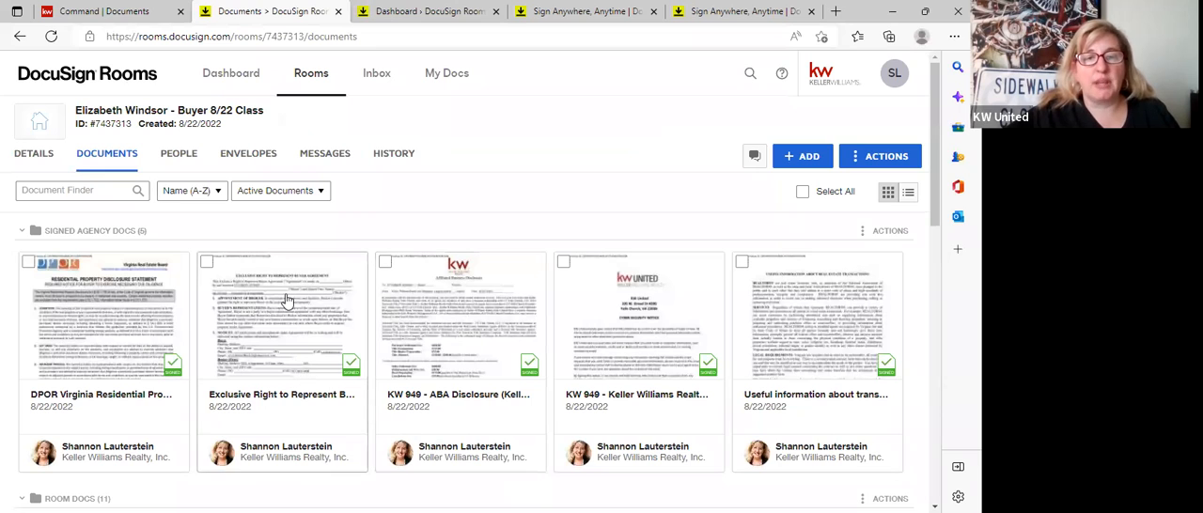
Search the active rooms by the other client's name and open that client's "Buyer training 12/13/21 CORRECT" room.
{"action": "left_click", "coordinate": [305, 80]}
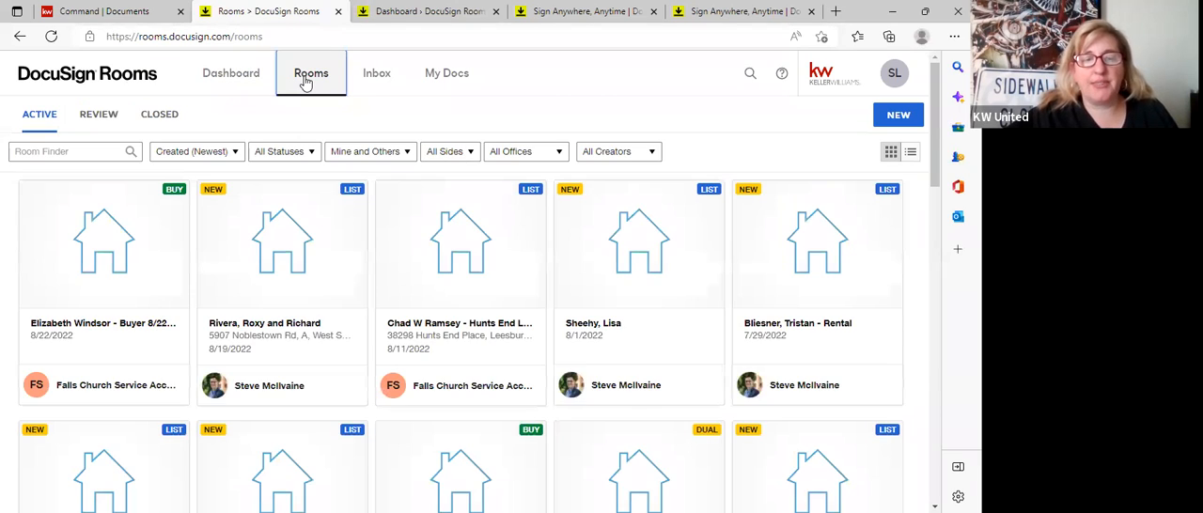
{"action": "left_click", "coordinate": [88, 153]}
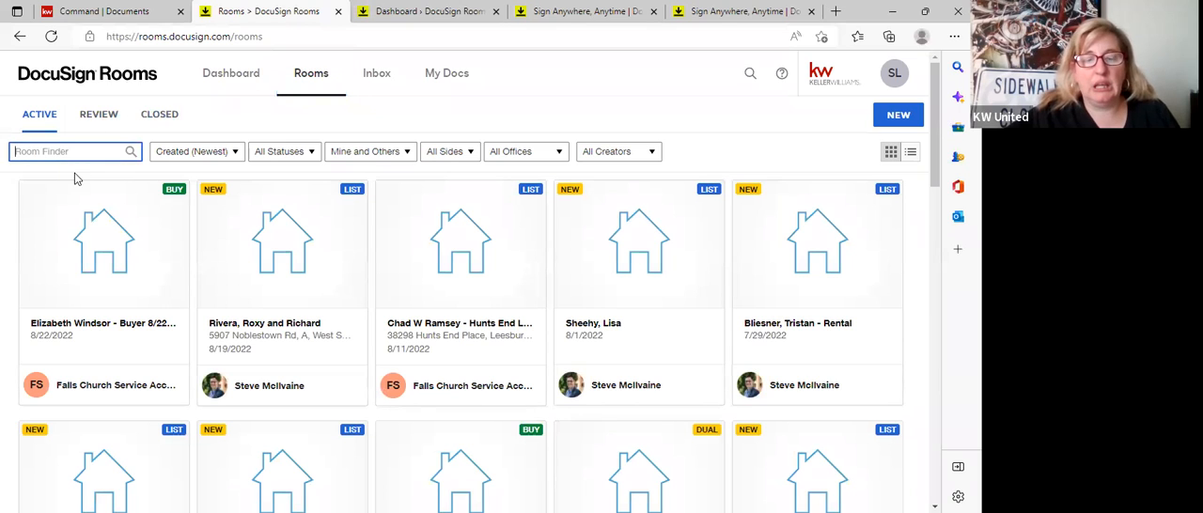
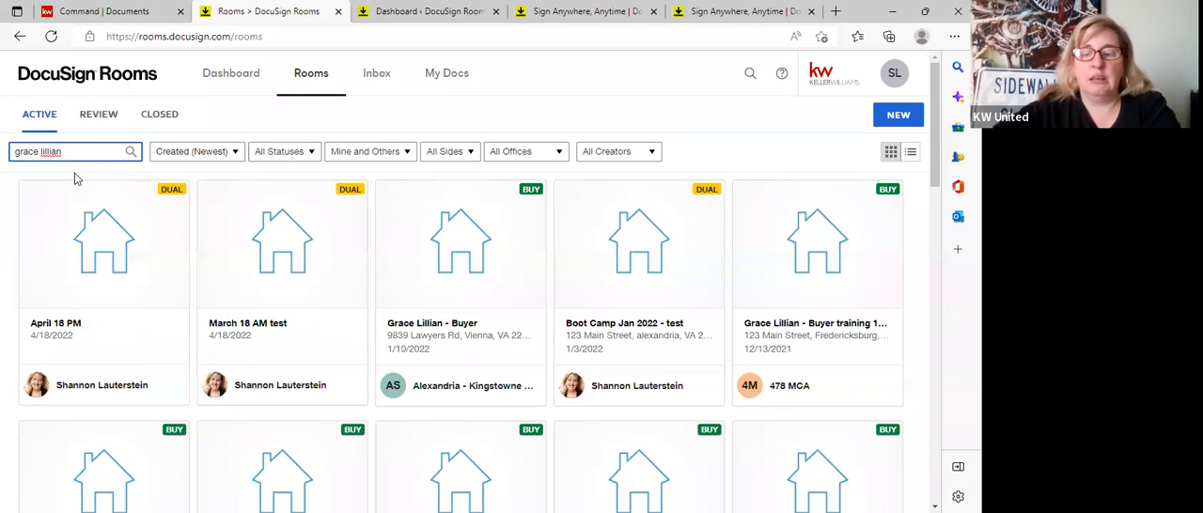
{"action": "scroll", "coordinate": [86, 344], "scroll_direction": "down", "scroll_amount": 3}
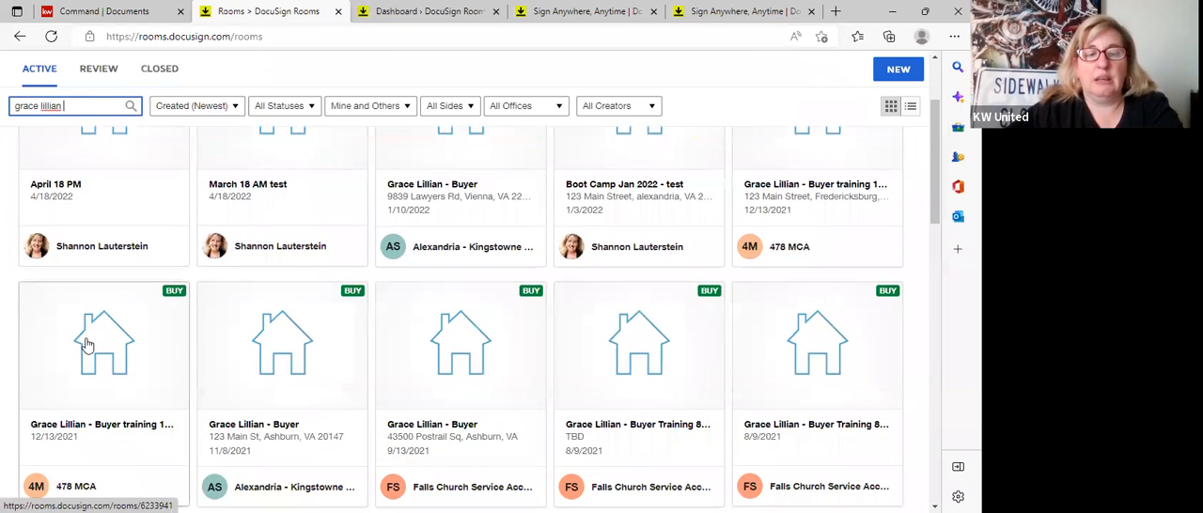
{"action": "scroll", "coordinate": [88, 345], "scroll_direction": "up", "scroll_amount": 3}
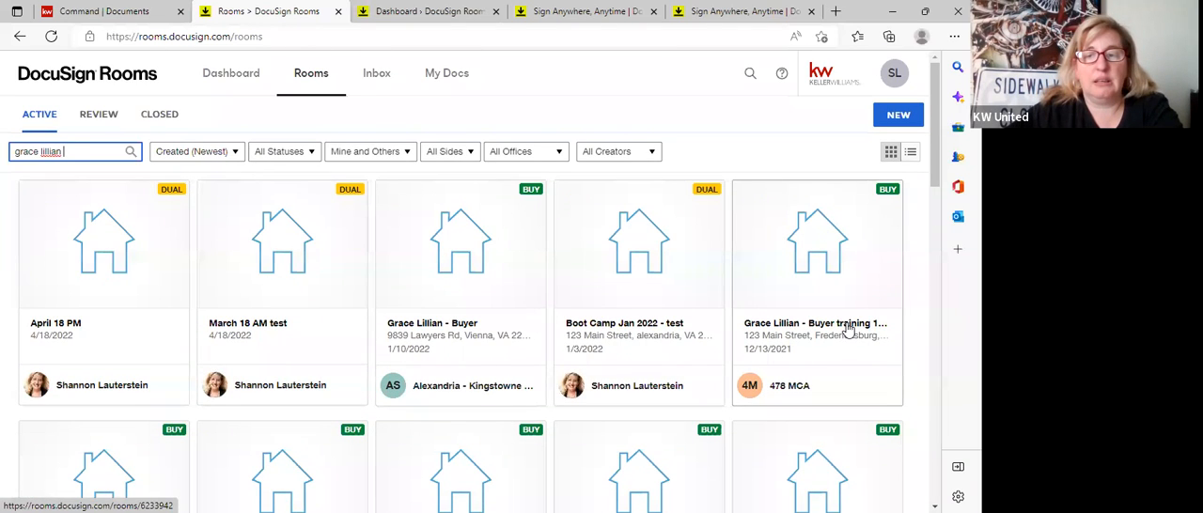
{"action": "scroll", "coordinate": [135, 416], "scroll_direction": "down", "scroll_amount": 3}
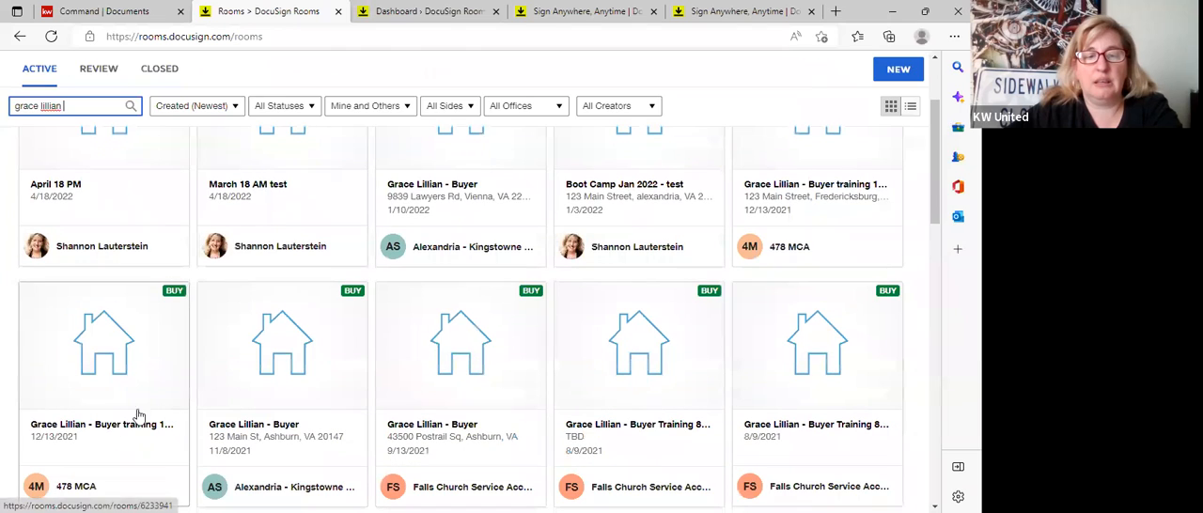
{"action": "left_click", "coordinate": [102, 426]}
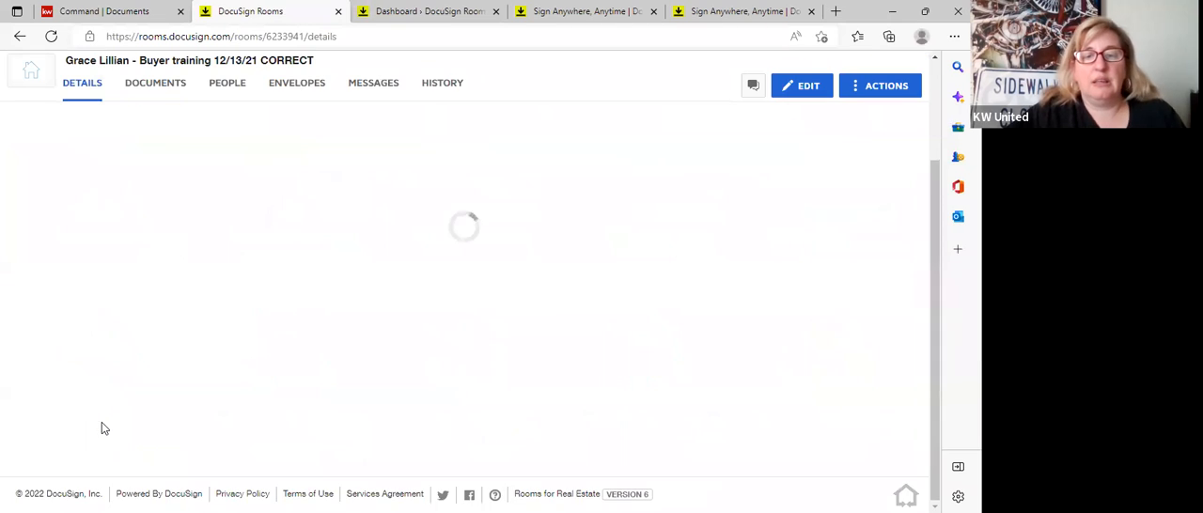
Check the room's documents for the copied agency forms, then reopen the "Buyer 8/22 Class" room.
{"action": "left_click", "coordinate": [155, 83]}
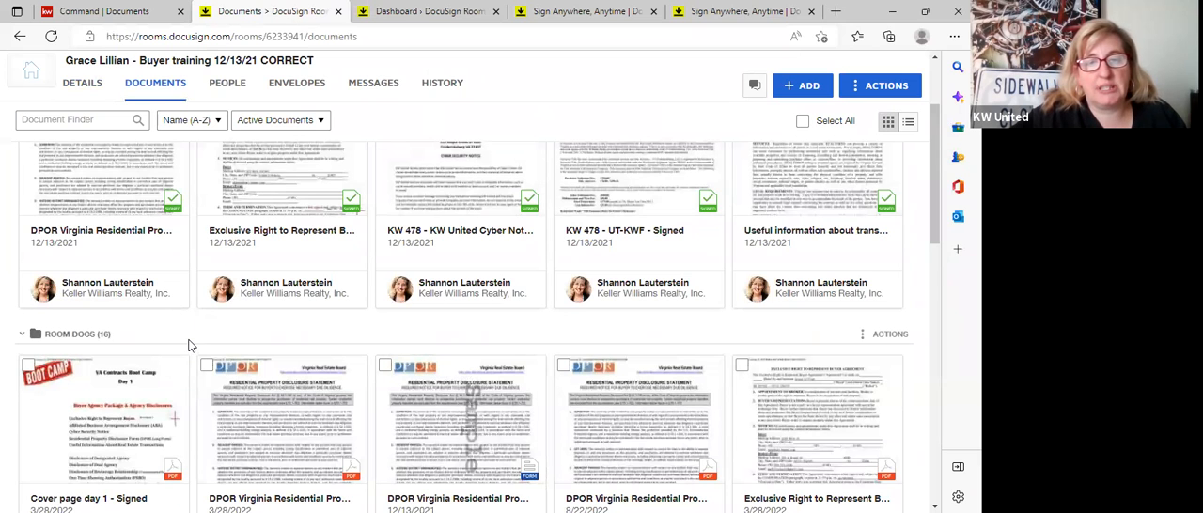
{"action": "scroll", "coordinate": [188, 345], "scroll_direction": "down", "scroll_amount": 10}
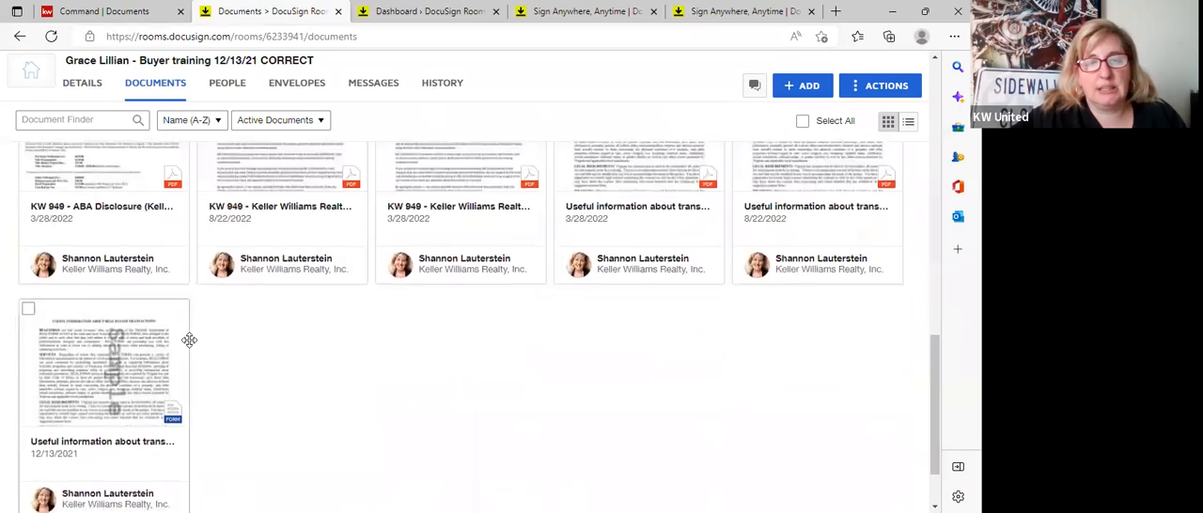
{"action": "scroll", "coordinate": [189, 340], "scroll_direction": "up", "scroll_amount": 10}
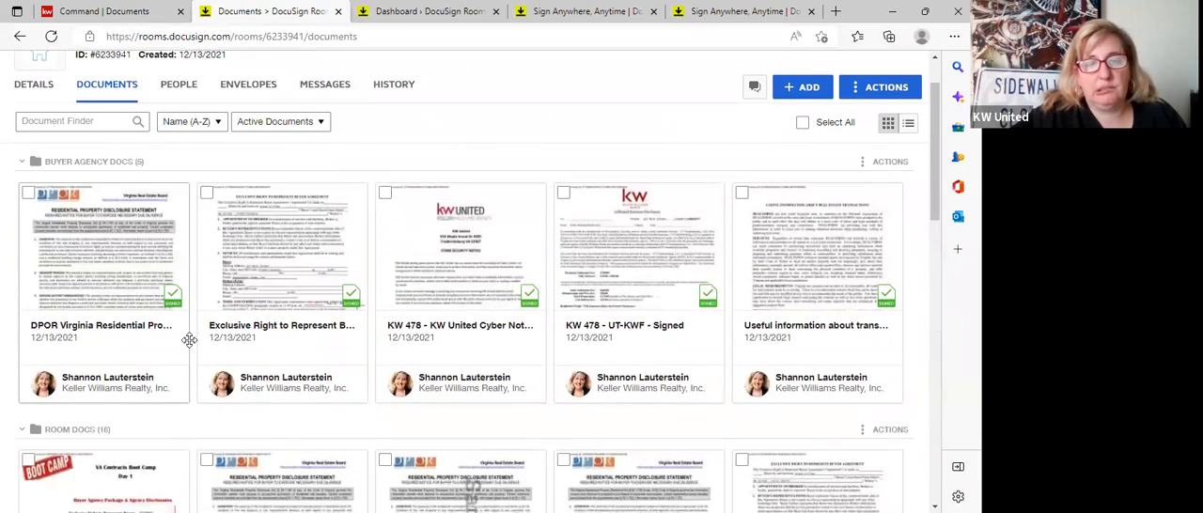
{"action": "scroll", "coordinate": [189, 340], "scroll_direction": "down", "scroll_amount": 5}
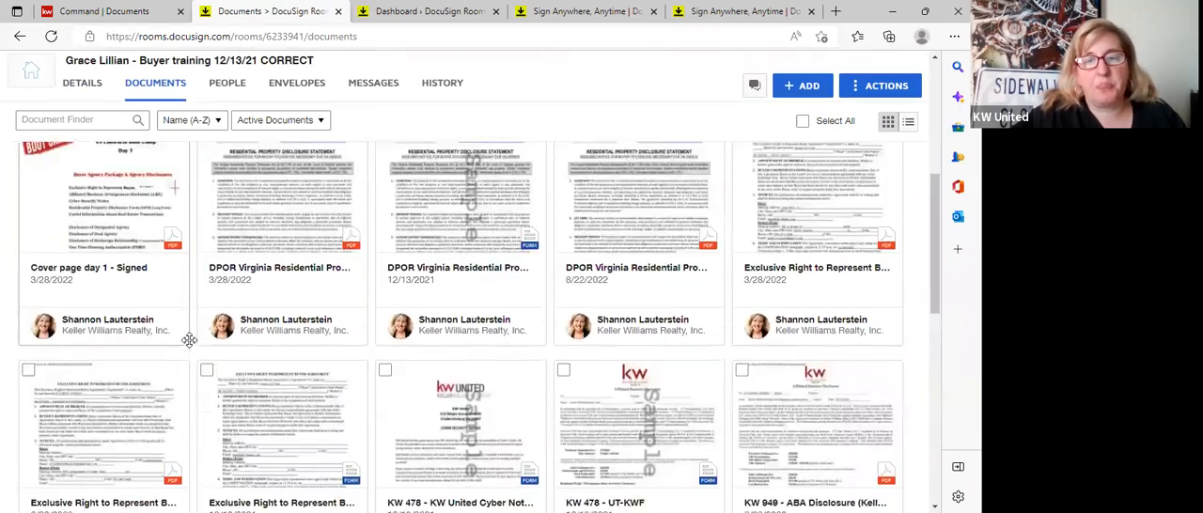
{"action": "scroll", "coordinate": [174, 169], "scroll_direction": "up", "scroll_amount": 5}
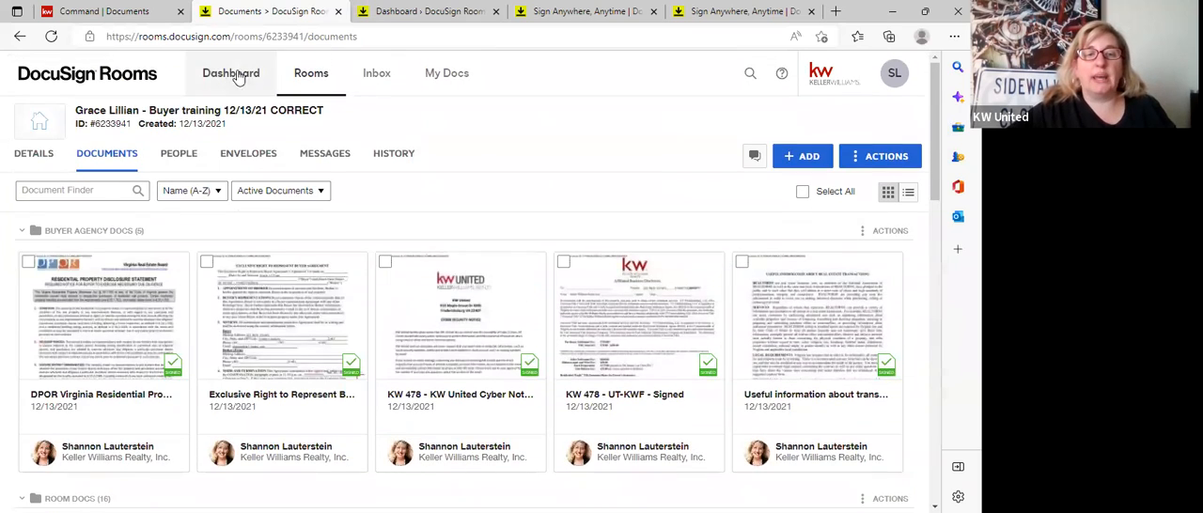
{"action": "left_click", "coordinate": [297, 80]}
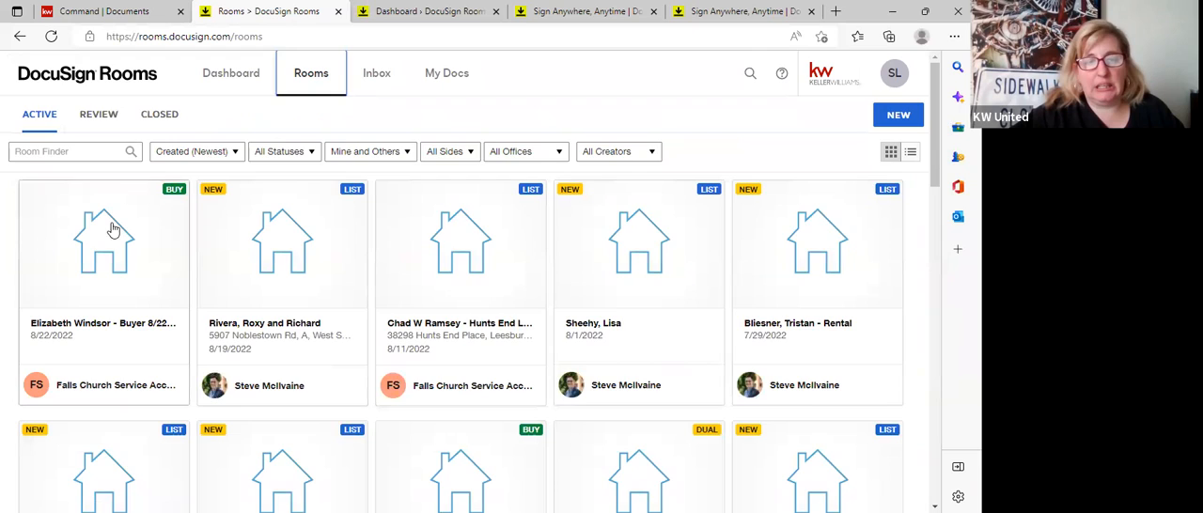
{"action": "left_click", "coordinate": [88, 260]}
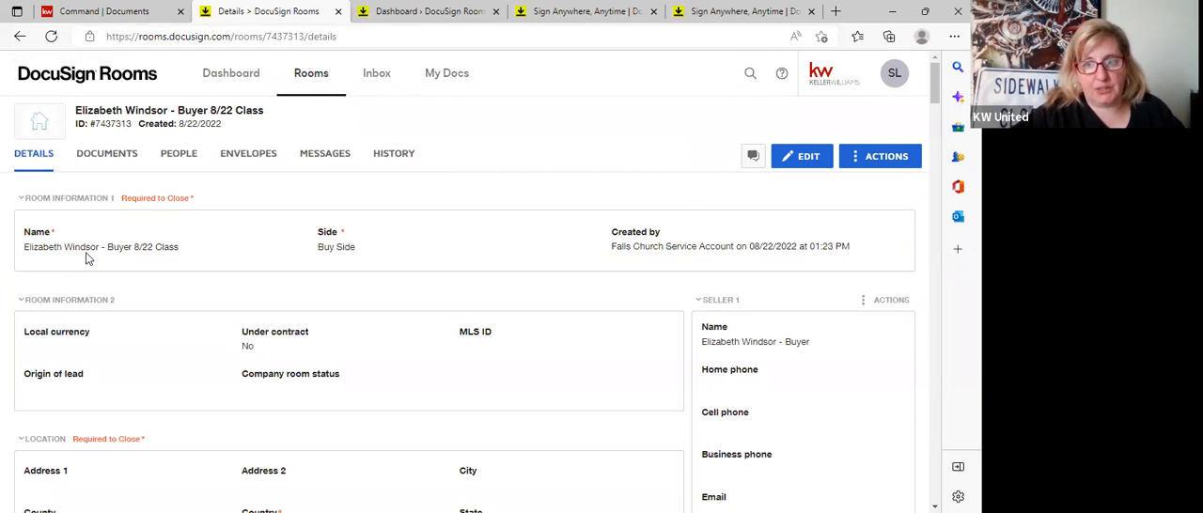
Open the form templates in My Docs and look through the saved templates.
{"action": "left_click", "coordinate": [439, 85]}
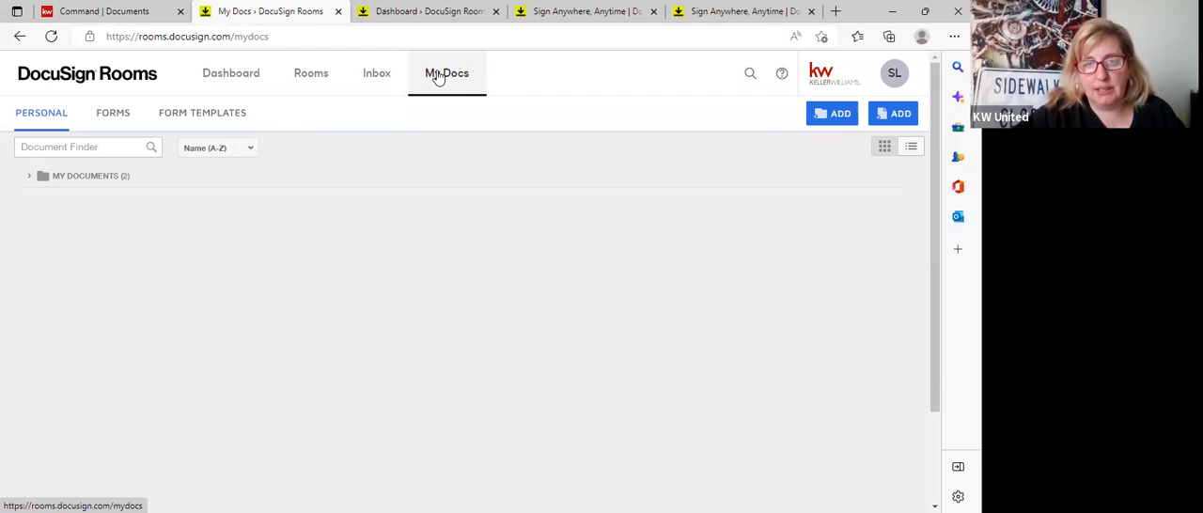
{"action": "left_click", "coordinate": [247, 120]}
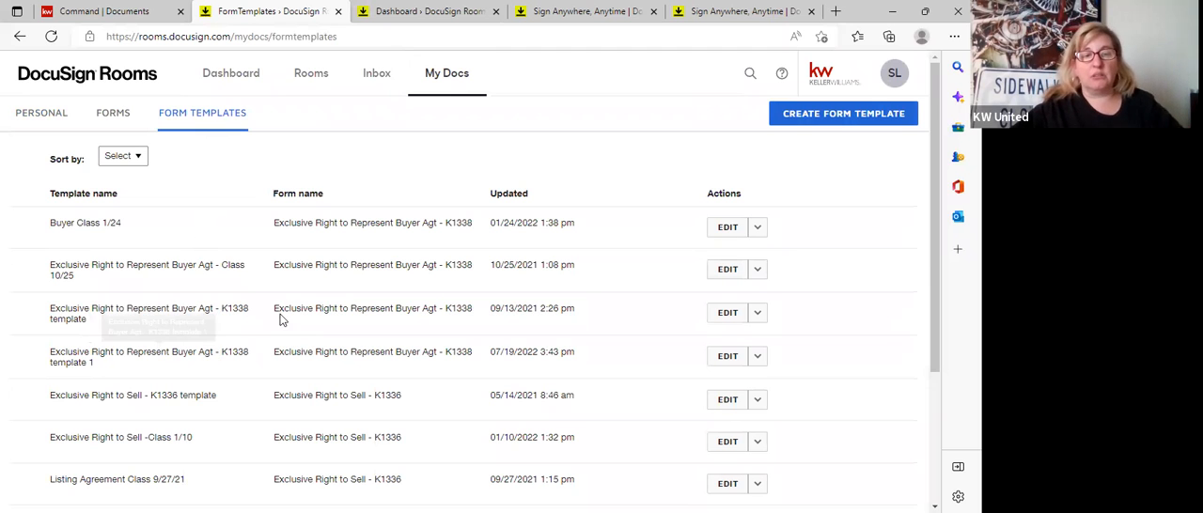
{"action": "scroll", "coordinate": [277, 324], "scroll_direction": "down", "scroll_amount": 2}
{"action": "scroll", "coordinate": [278, 343], "scroll_direction": "up", "scroll_amount": 2}
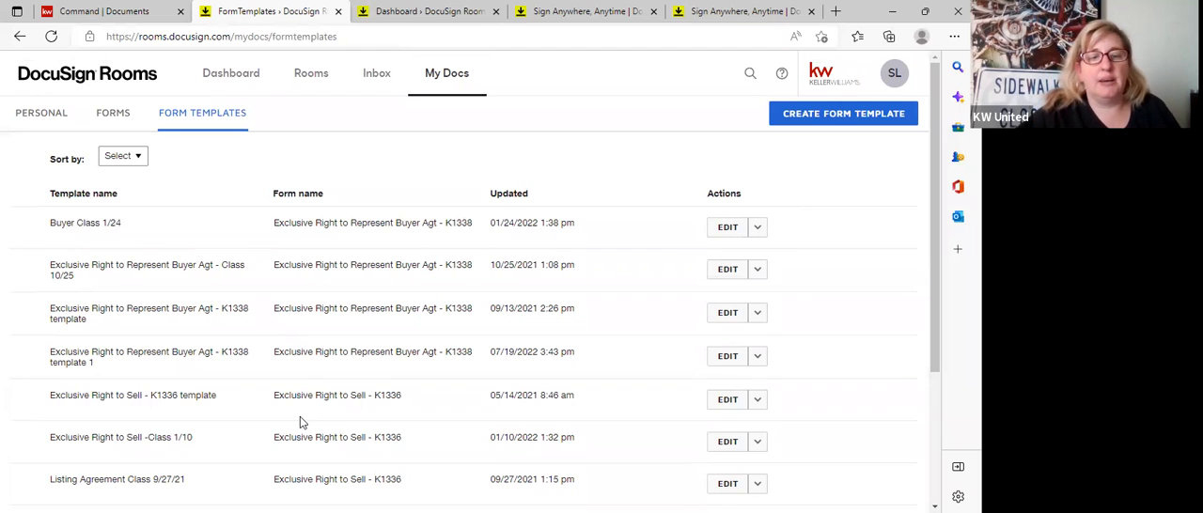
Delete the "Exclusive Right to Represent Buyer Agt - Class 10/25" and "Exclusive Right to Represent Buyer Agt - K1338 template" form templates.
{"action": "left_click", "coordinate": [758, 271]}
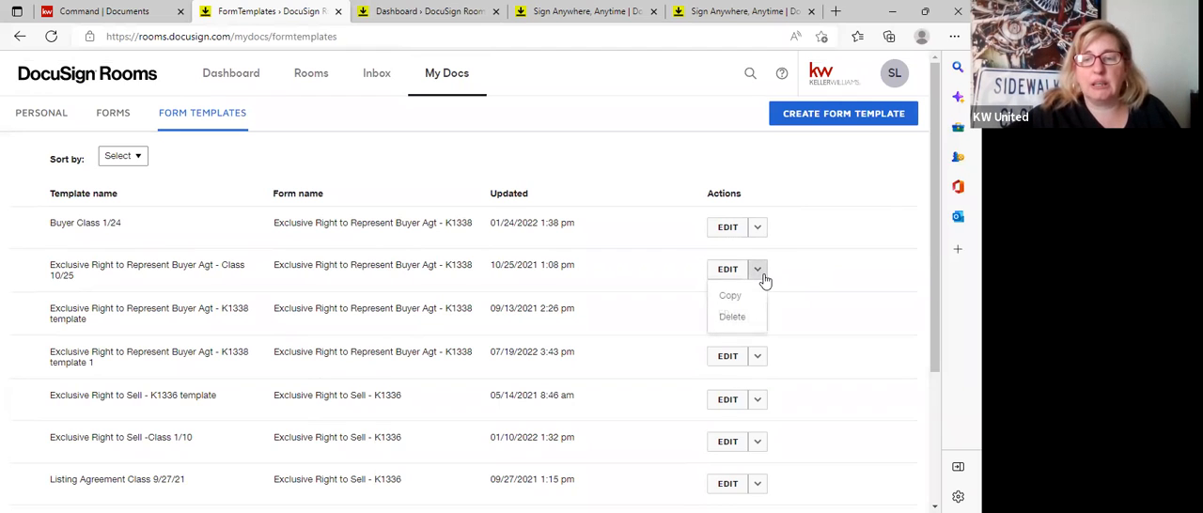
{"action": "left_click", "coordinate": [733, 317]}
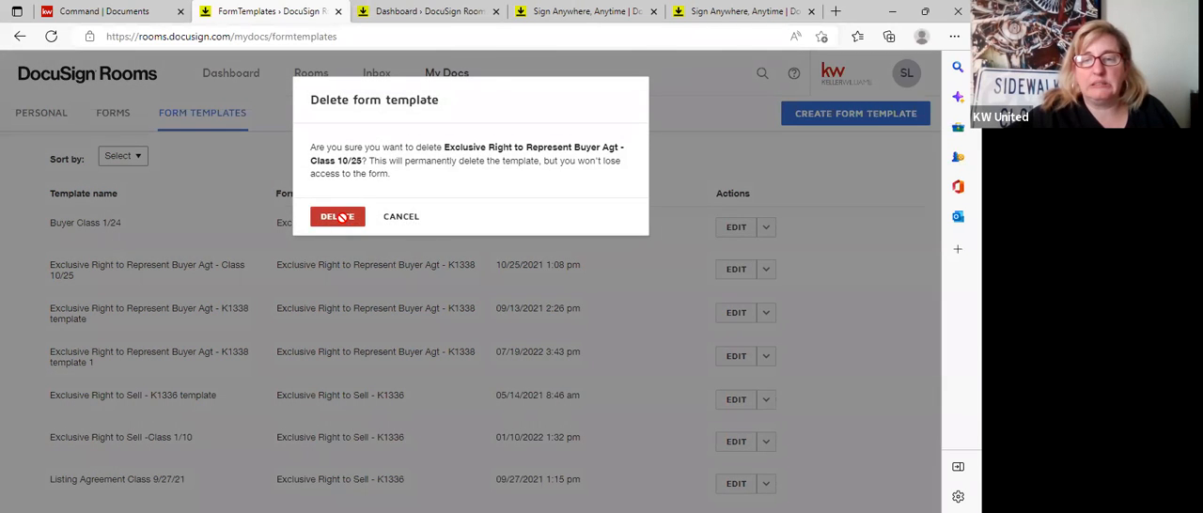
{"action": "left_click", "coordinate": [336, 213]}
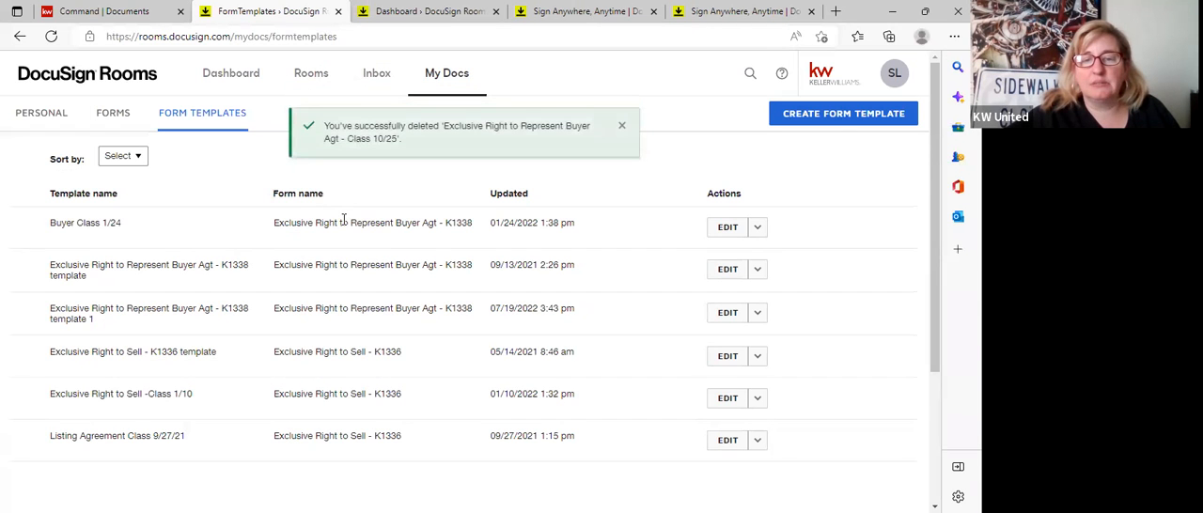
{"action": "left_click", "coordinate": [758, 271]}
{"action": "left_click", "coordinate": [733, 317]}
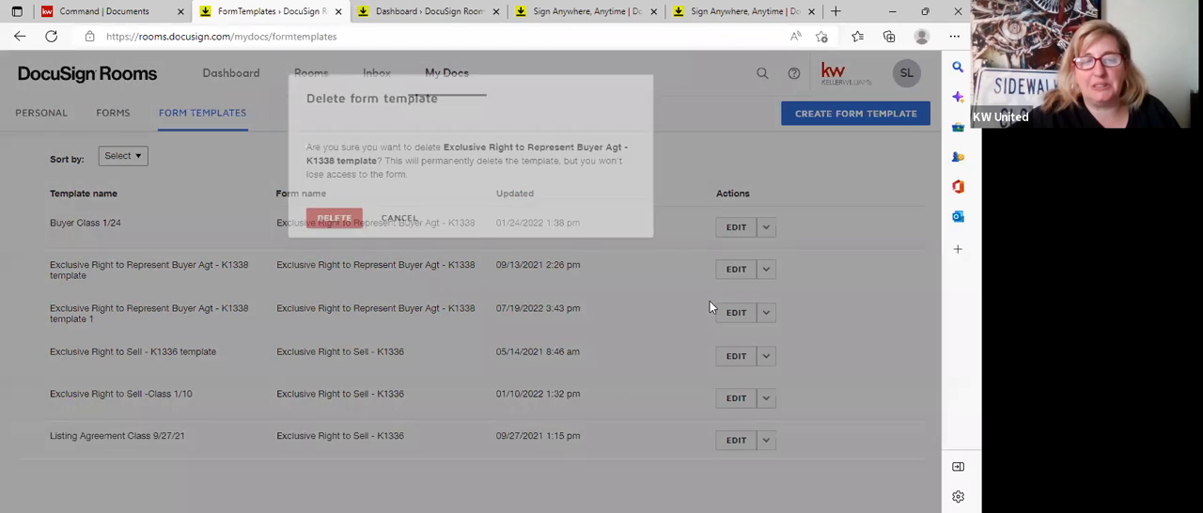
{"action": "left_click", "coordinate": [339, 218]}
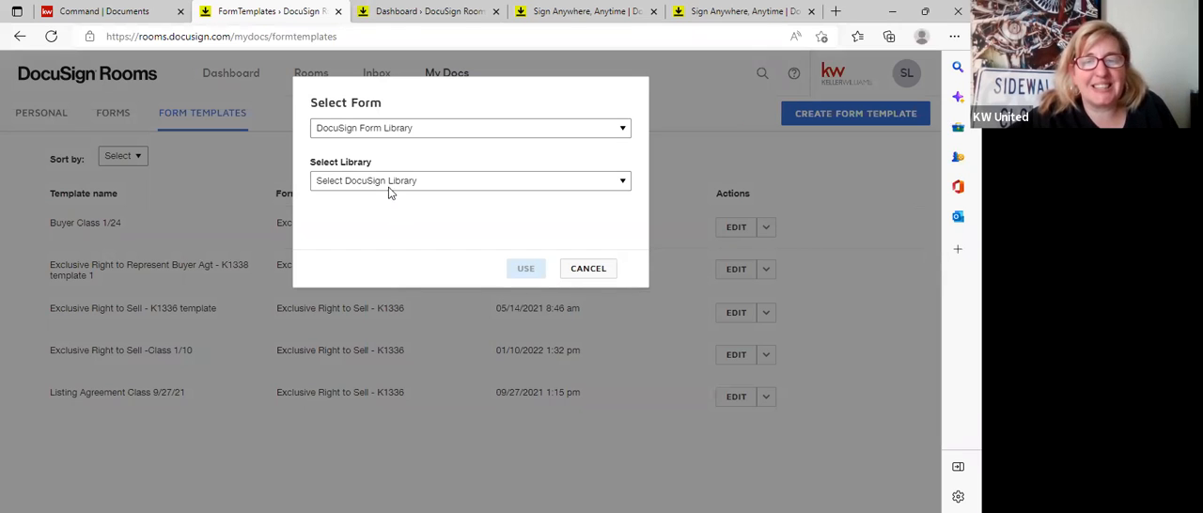
Create a form template from "Exclusive Right to Represent Buyer Agt - K1338" in the NVAR DocuSign form library.
{"action": "left_click", "coordinate": [391, 130]}
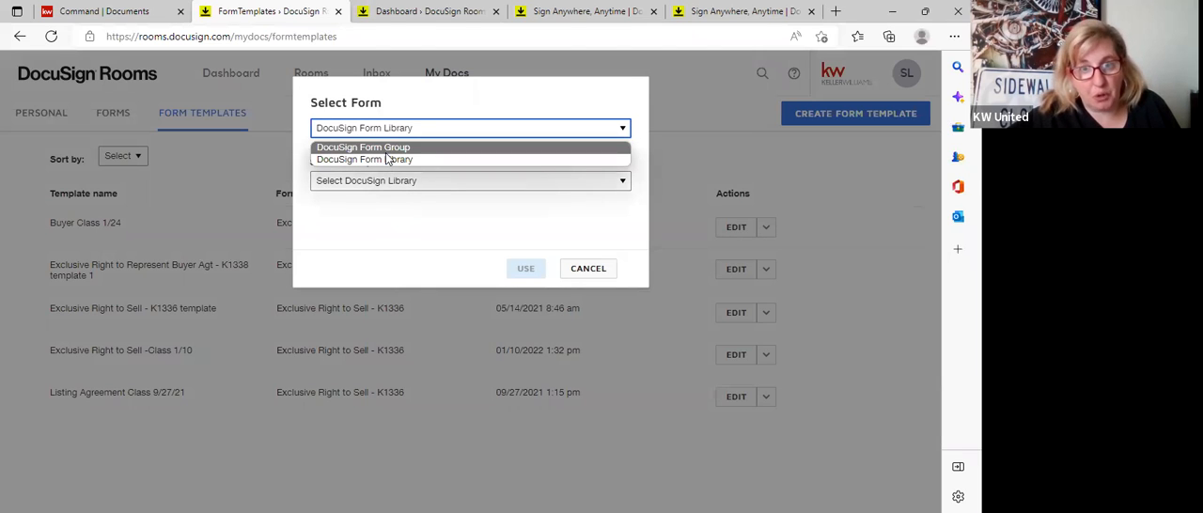
{"action": "left_click", "coordinate": [383, 164]}
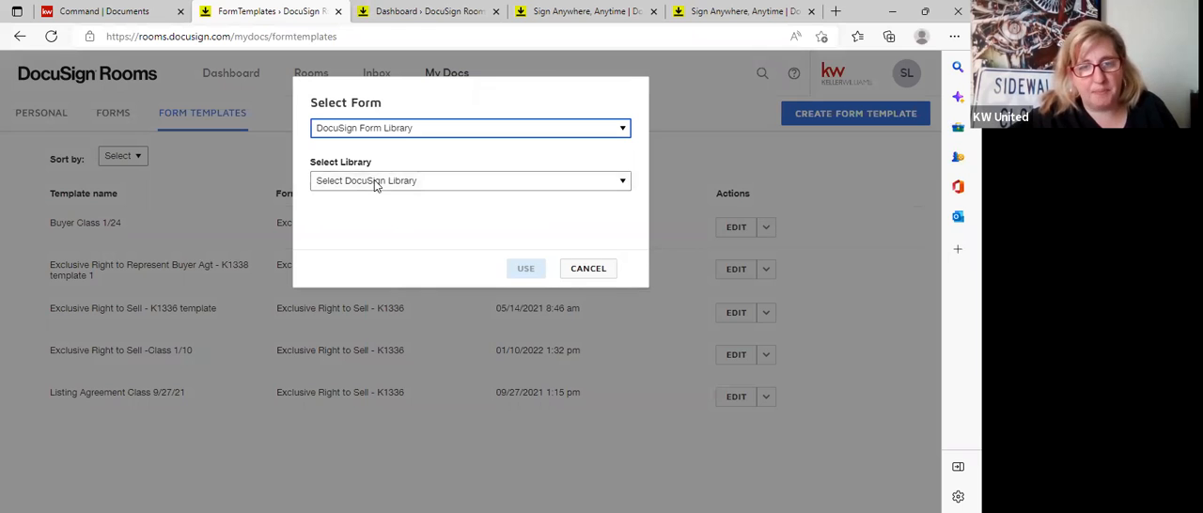
{"action": "left_click", "coordinate": [376, 183]}
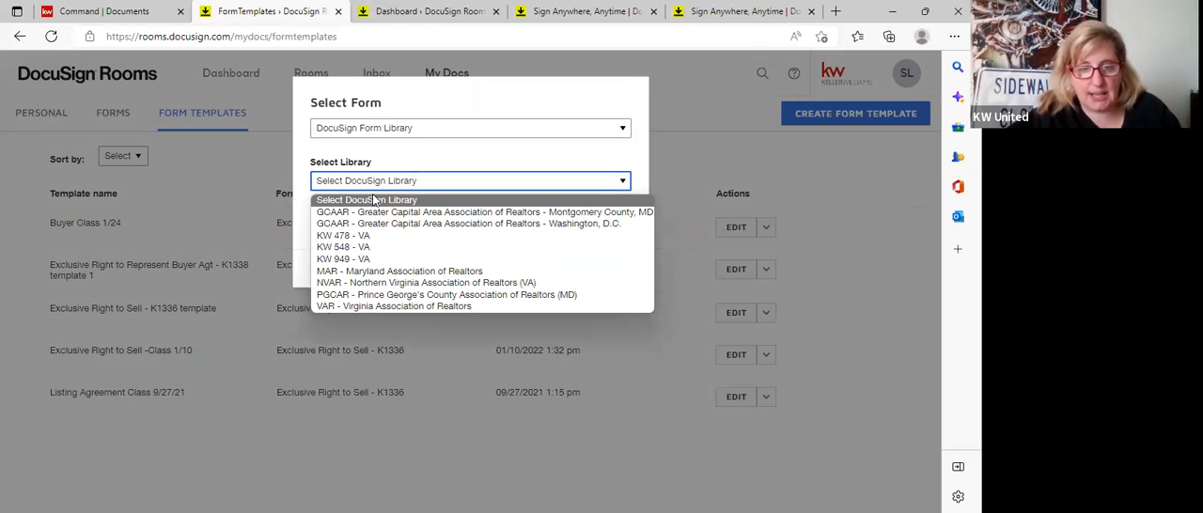
{"action": "left_click", "coordinate": [348, 283]}
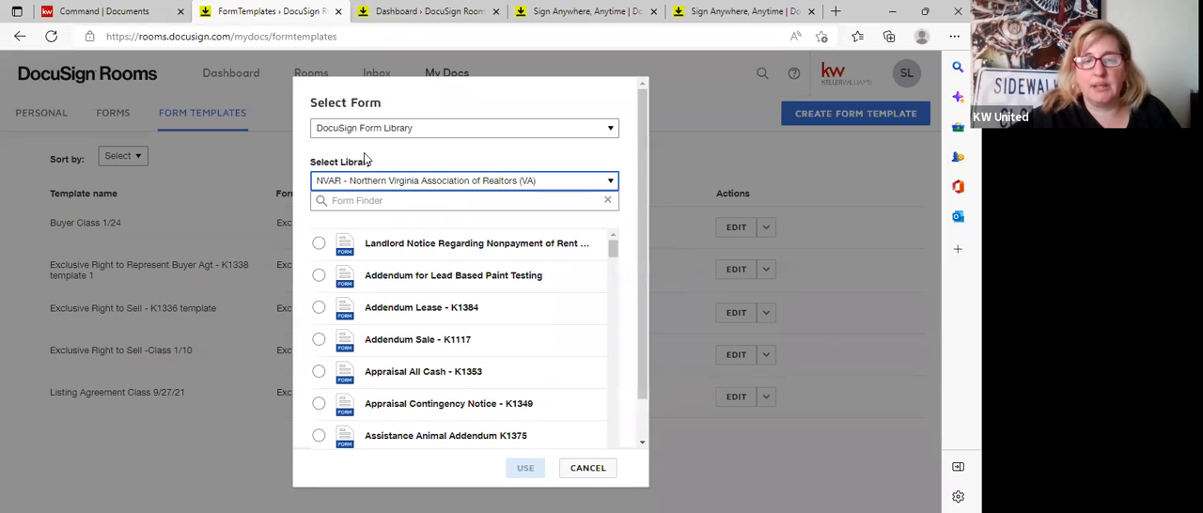
{"action": "scroll", "coordinate": [389, 374], "scroll_direction": "down", "scroll_amount": 3}
{"action": "scroll", "coordinate": [388, 373], "scroll_direction": "down", "scroll_amount": 12}
{"action": "scroll", "coordinate": [389, 387], "scroll_direction": "down", "scroll_amount": 2}
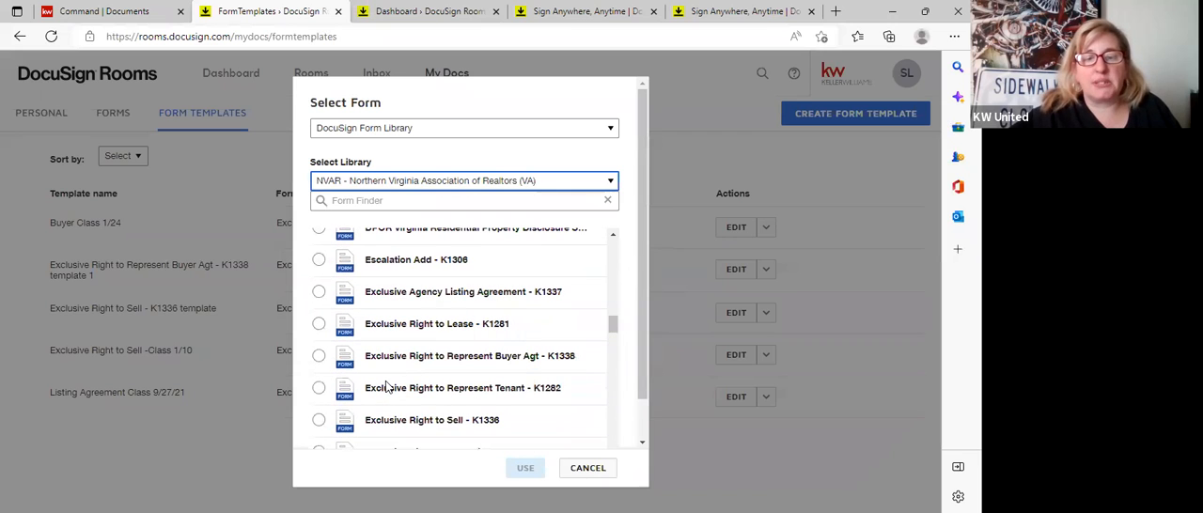
{"action": "left_click", "coordinate": [319, 356]}
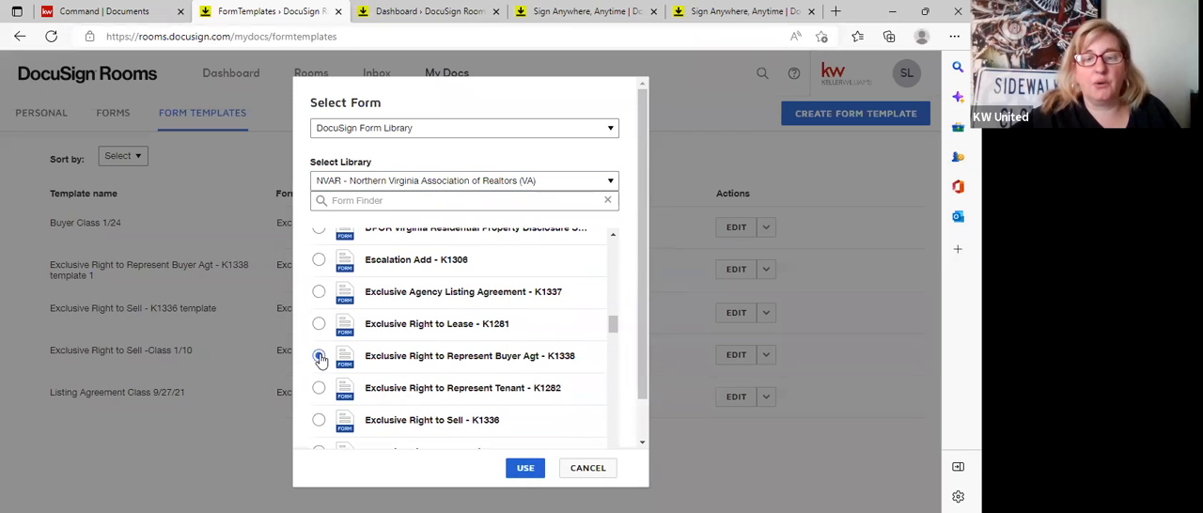
{"action": "left_click", "coordinate": [524, 469]}
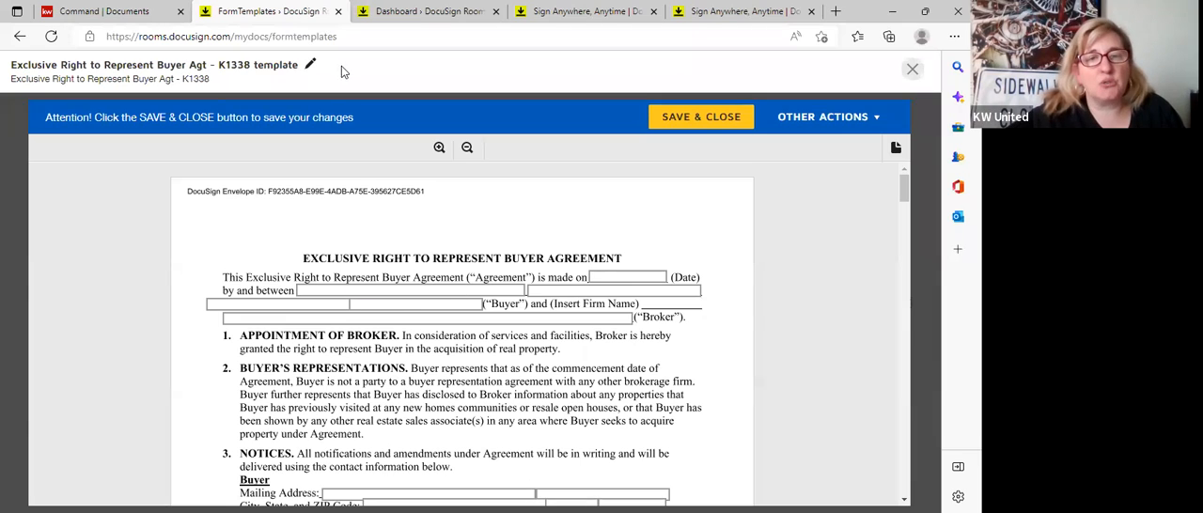
Rename the new template "Exclusive Right to Represent Buyer Agt - Class 8 22" and close it.
{"action": "left_click", "coordinate": [311, 64]}
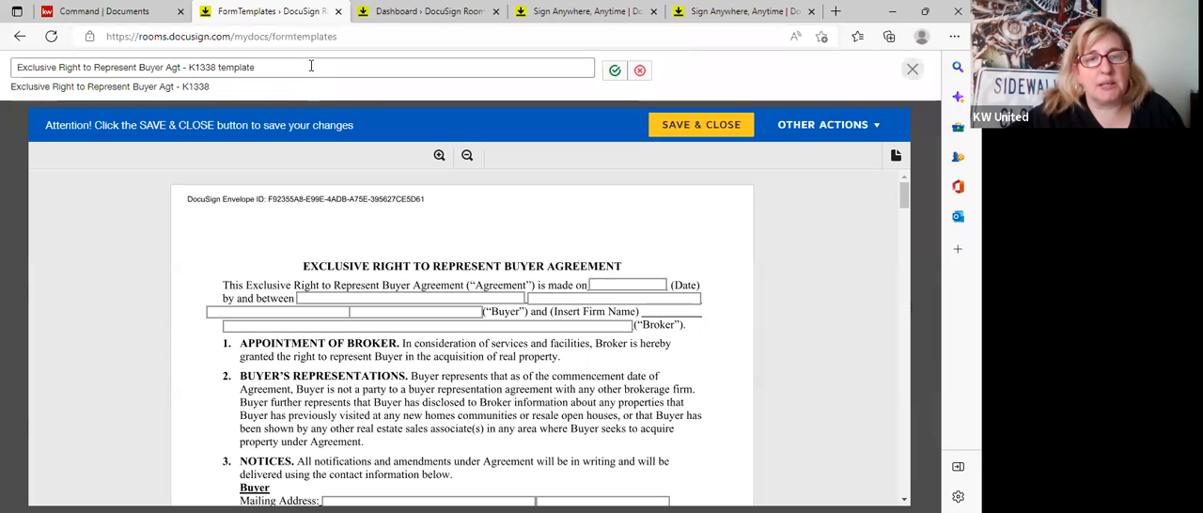
{"action": "key", "text": "BackSpace"}
{"action": "key", "text": "BackSpace"}
{"action": "key", "text": "BackSpace"}
{"action": "key", "text": "BackSpace"}
{"action": "key", "text": "BackSpace"}
{"action": "key", "text": "BackSpace"}
{"action": "key", "text": "BackSpace"}
{"action": "key", "text": "BackSpace"}
{"action": "key", "text": "BackSpace"}
{"action": "key", "text": "BackSpace"}
{"action": "key", "text": "BackSpace"}
{"action": "key", "text": "BackSpace"}
{"action": "key", "text": "BackSpace"}
{"action": "key", "text": "BackSpace"}
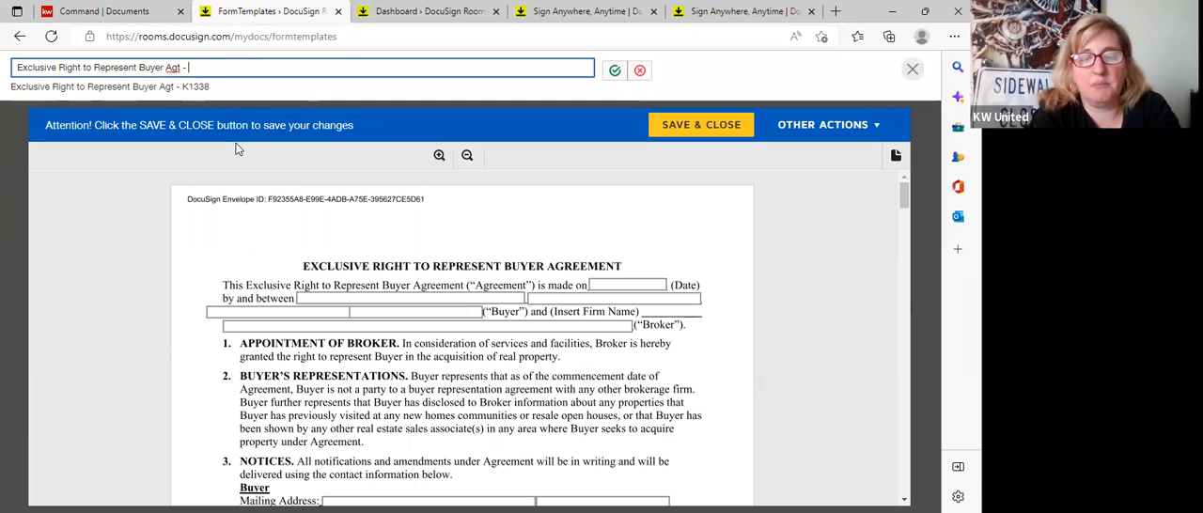
{"action": "type", "text": "Class 8 22"}
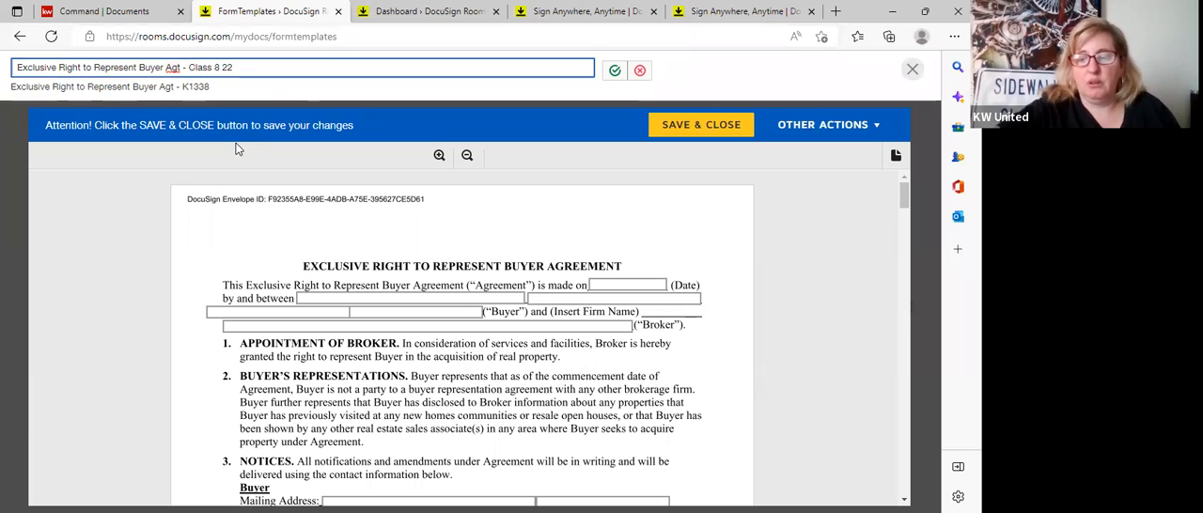
{"action": "key", "text": "Return"}
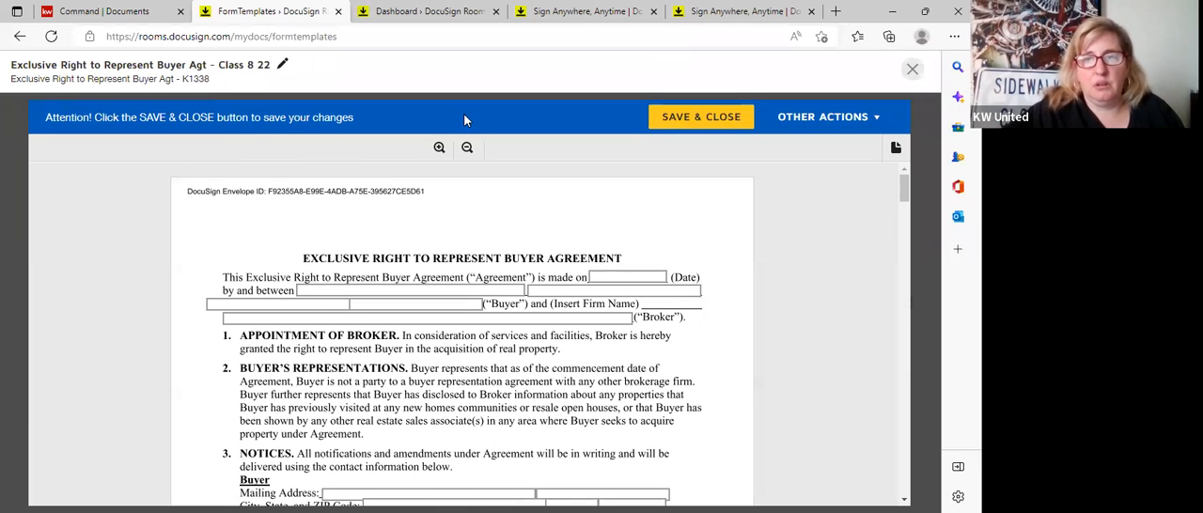
{"action": "left_click", "coordinate": [912, 70]}
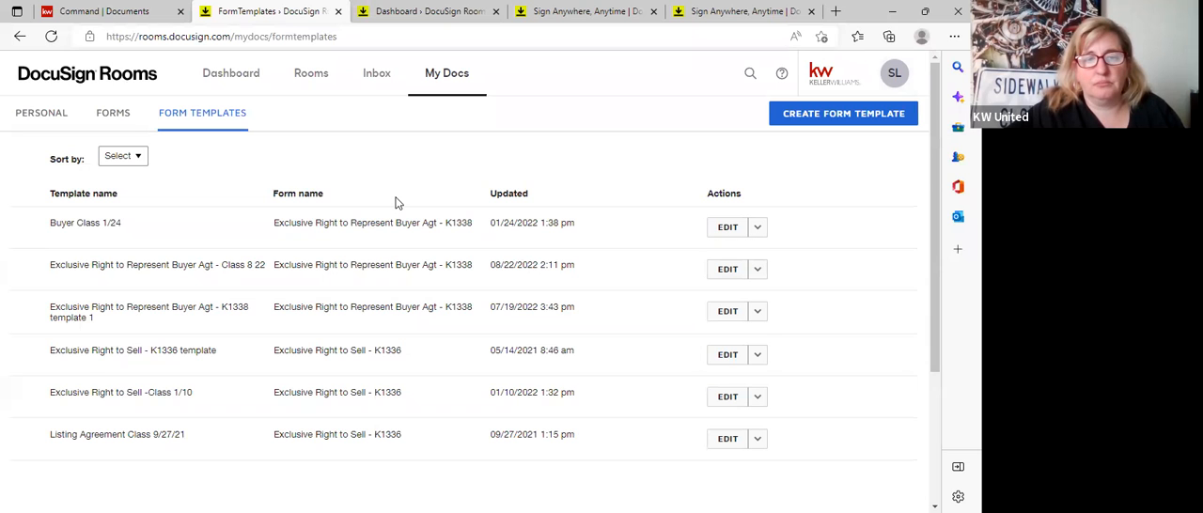
Open the "Exclusive Right to Represent Buyer Agt - Class 8 22" template for editing and enter "KW United - Falls Church" as the Broker firm name.
{"action": "left_click", "coordinate": [803, 122]}
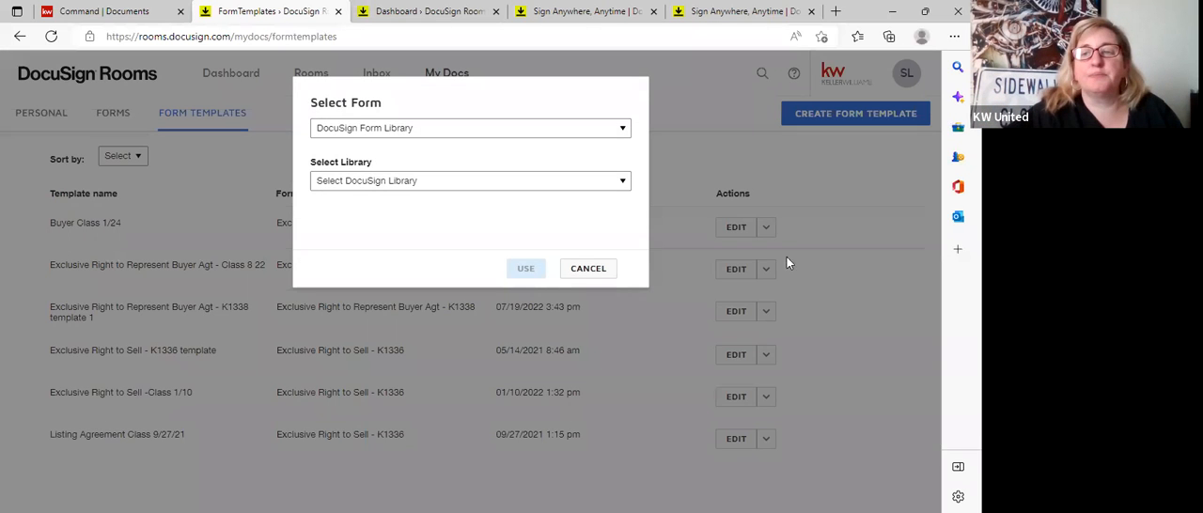
{"action": "left_click", "coordinate": [590, 269]}
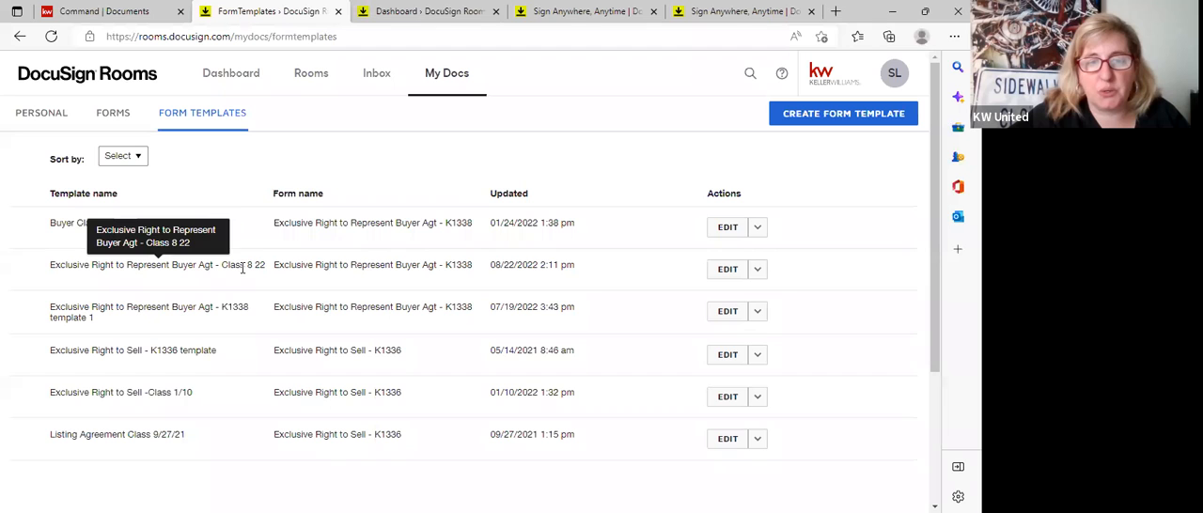
{"action": "left_click", "coordinate": [727, 269]}
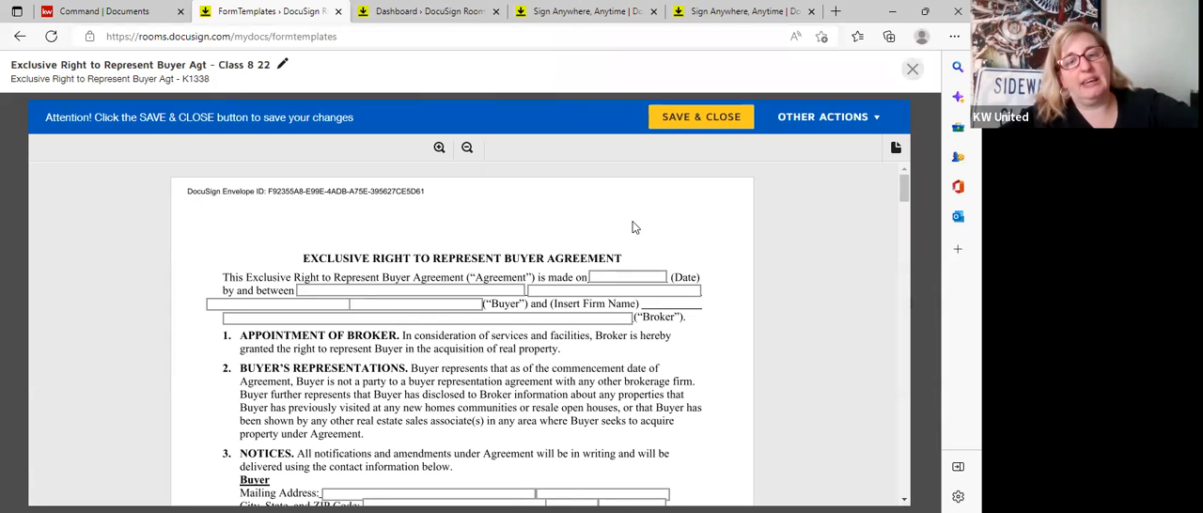
{"action": "scroll", "coordinate": [632, 228], "scroll_direction": "down", "scroll_amount": 1}
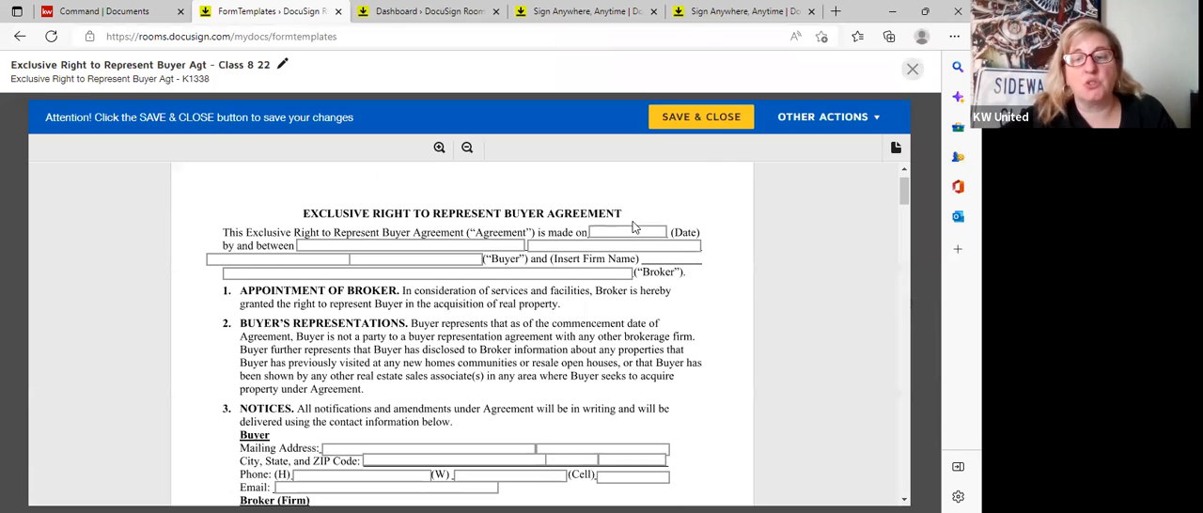
{"action": "left_click", "coordinate": [614, 267]}
{"action": "type", "text": "KW"}
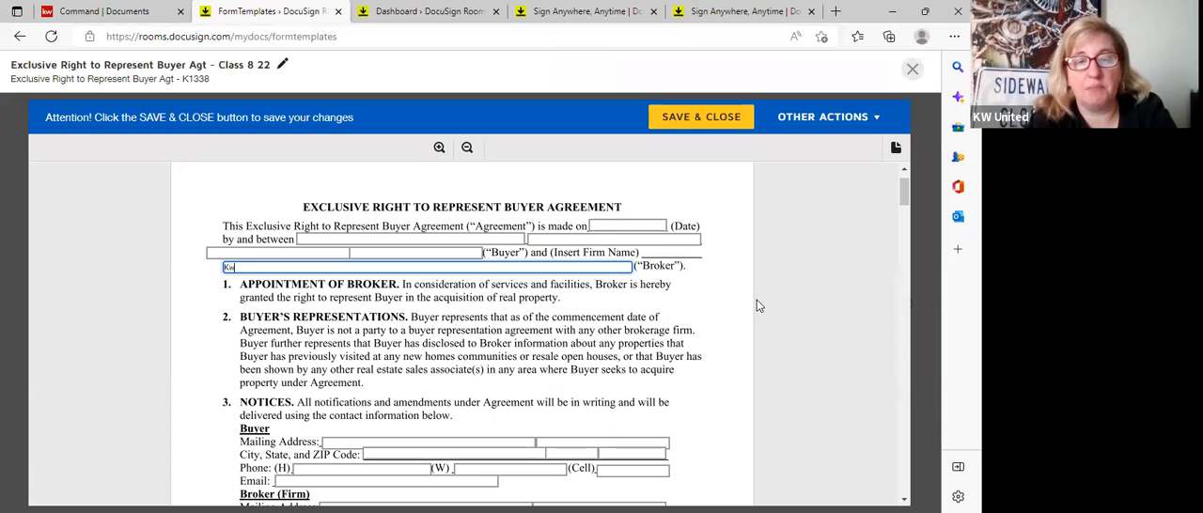
{"action": "type", "text": " United "}
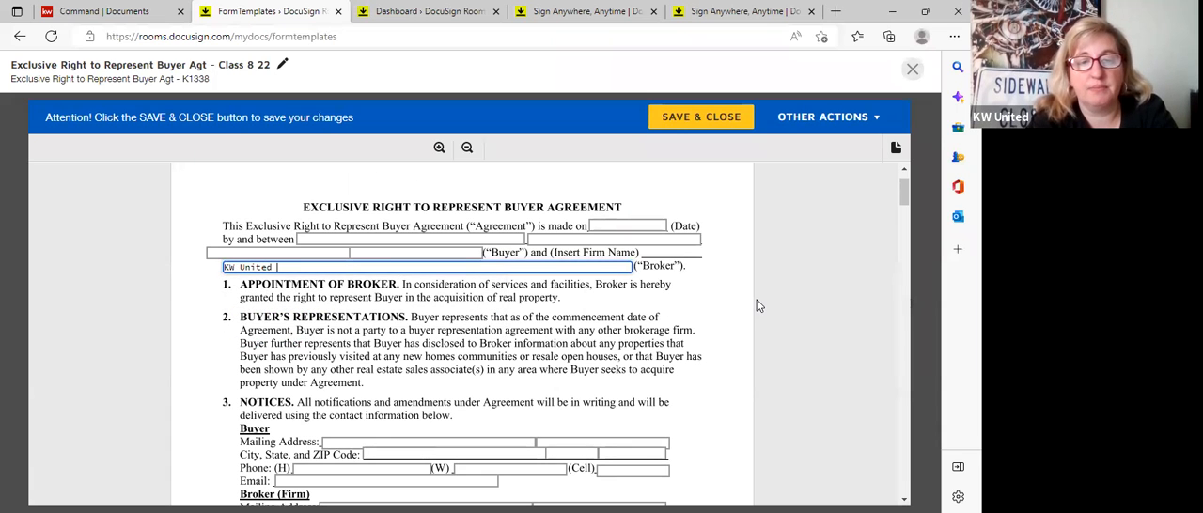
{"action": "type", "text": "- Fal"}
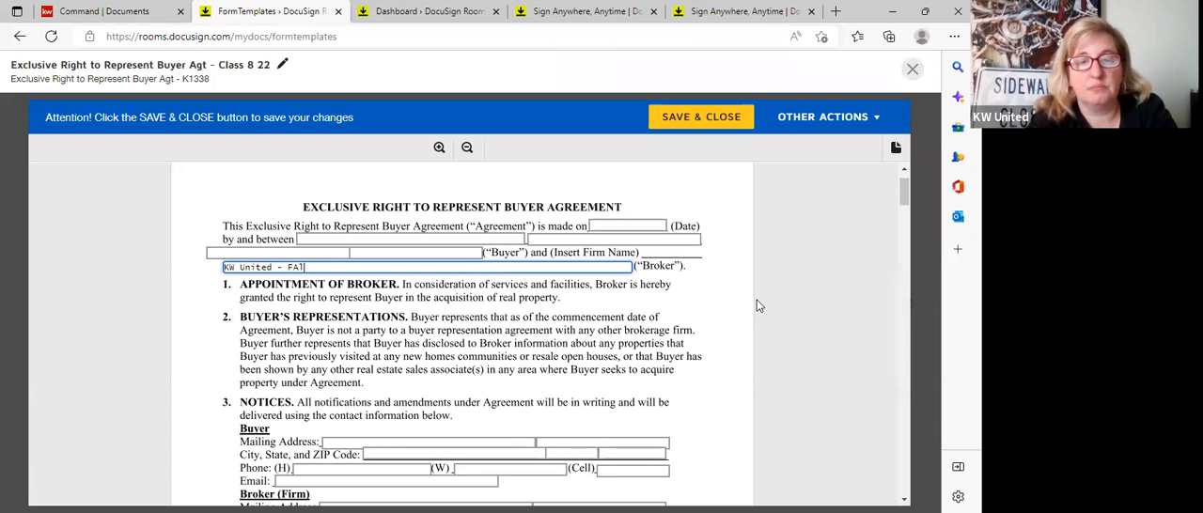
{"action": "type", "text": "ls Church"}
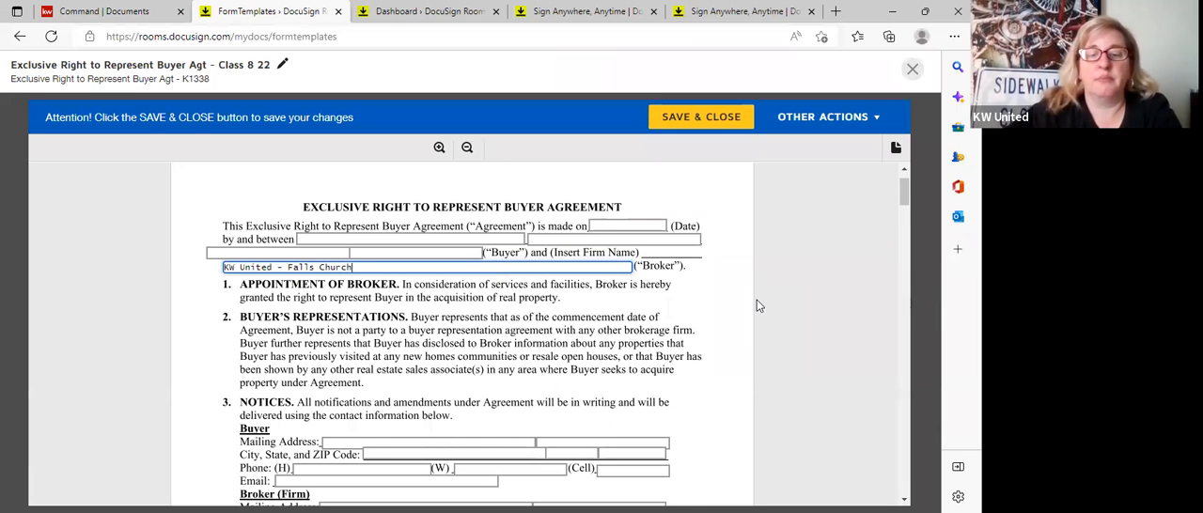
Fill in the firm's street address and e-mail in the Broker (Firm) part of the Notices paragraph.
{"action": "scroll", "coordinate": [757, 303], "scroll_direction": "down", "scroll_amount": 1}
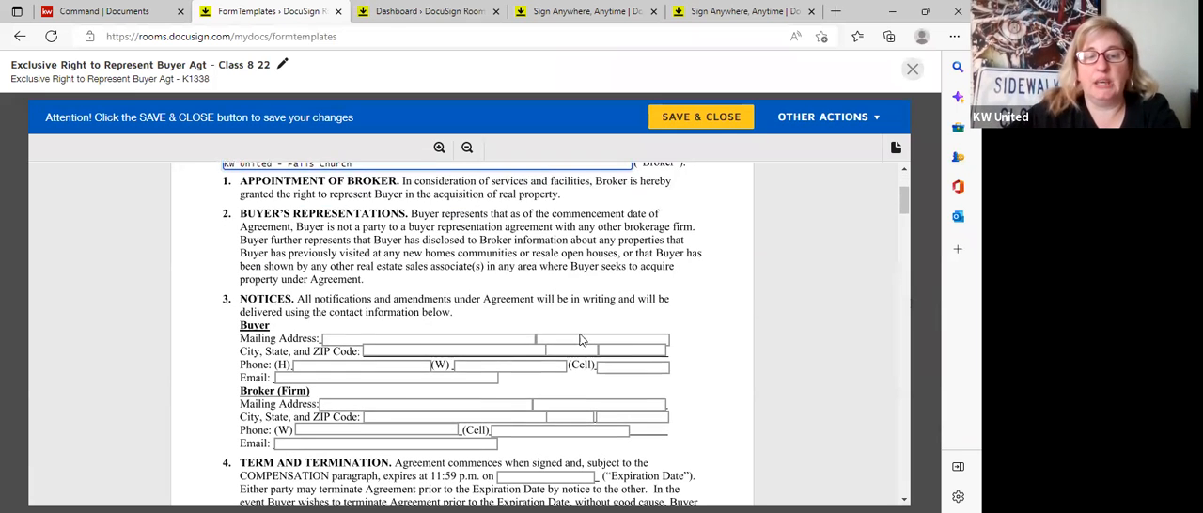
{"action": "left_click", "coordinate": [447, 406]}
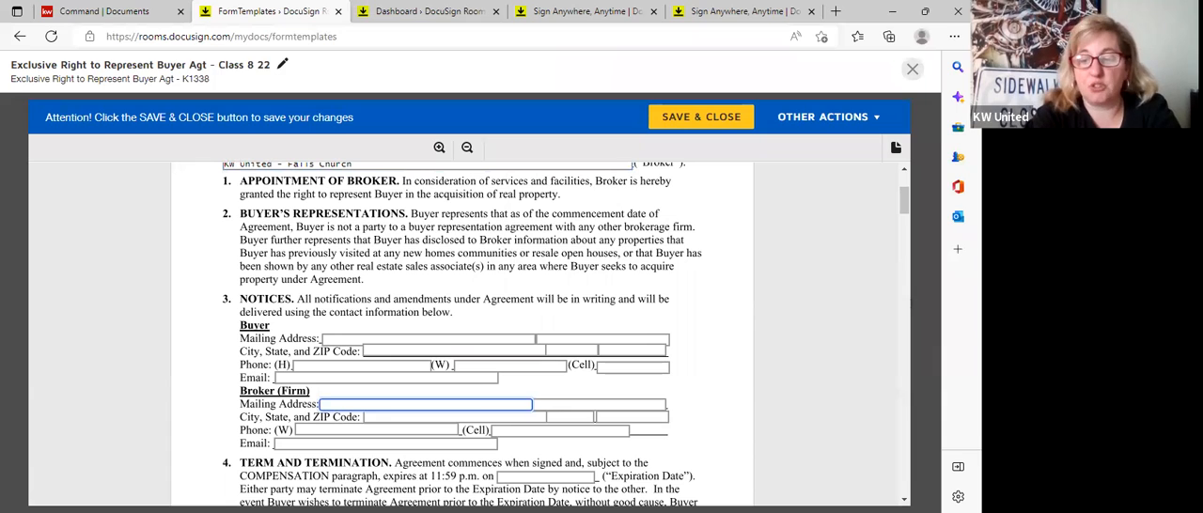
{"action": "type", "text": "105 W B"}
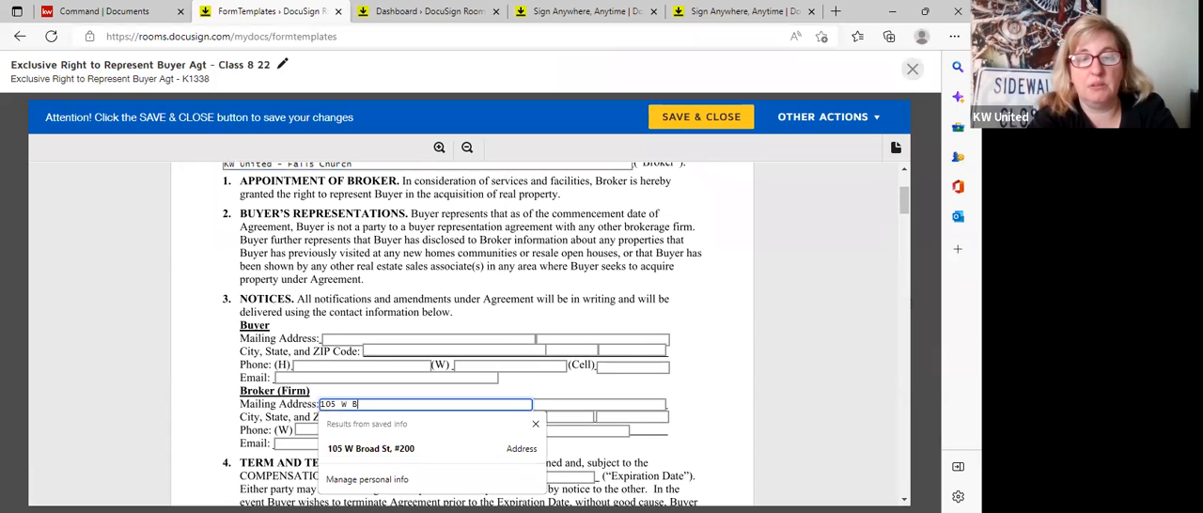
{"action": "type", "text": "road St S"}
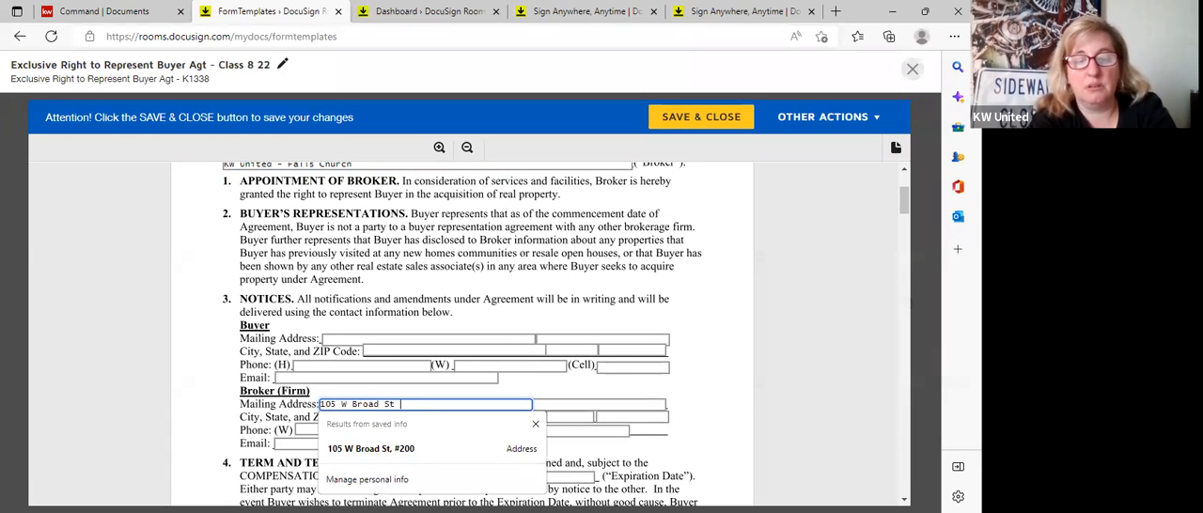
{"action": "key", "text": "BackSpace"}
{"action": "type", "text": "#200"}
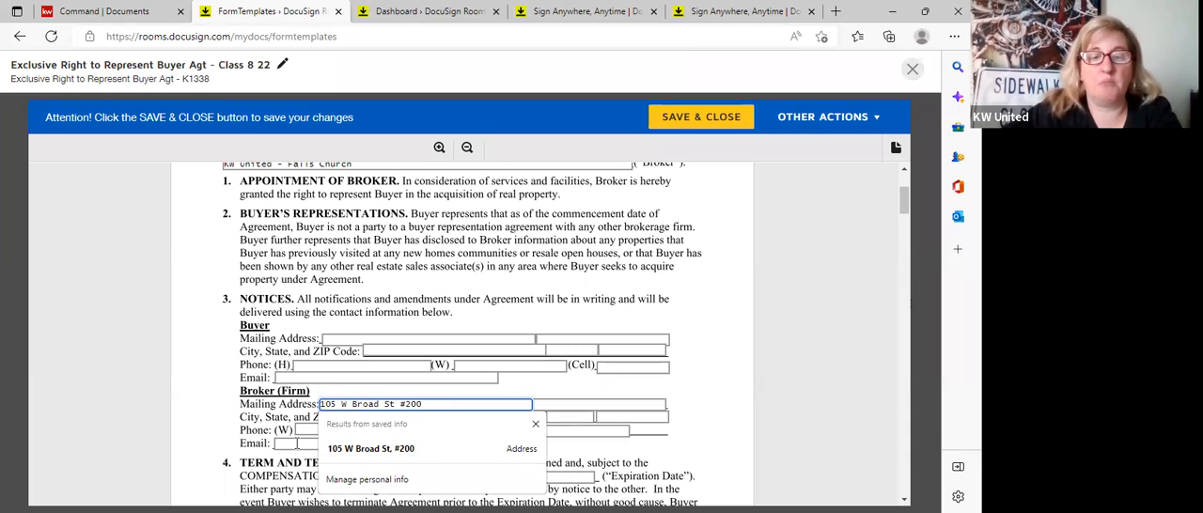
{"action": "left_click", "coordinate": [299, 444]}
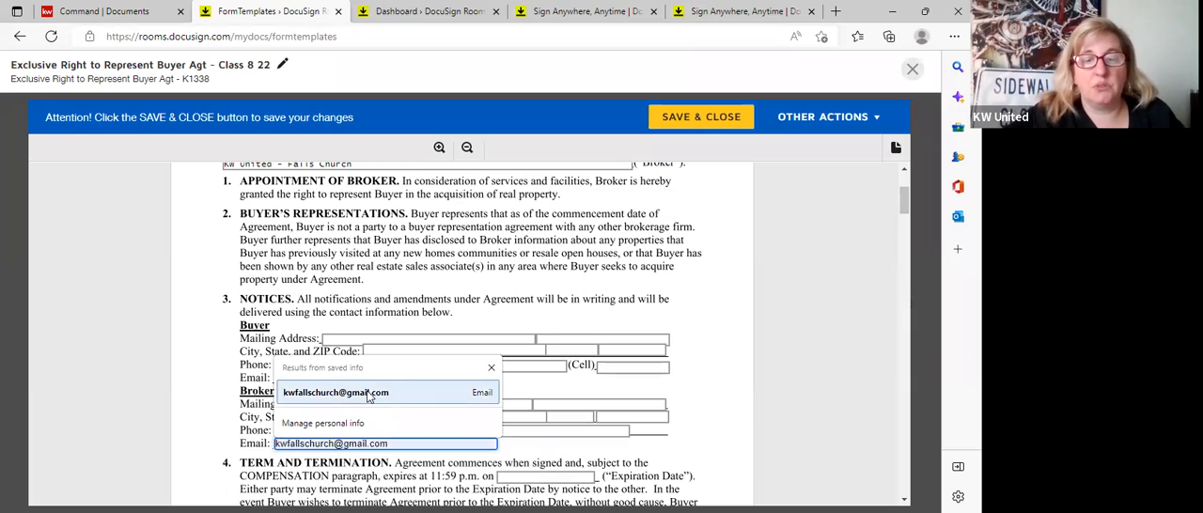
{"action": "key", "text": "Return"}
Enter "2.5% of sales price" as the payment amount in the Compensation paragraph.
{"action": "scroll", "coordinate": [616, 423], "scroll_direction": "down", "scroll_amount": 10}
{"action": "scroll", "coordinate": [613, 417], "scroll_direction": "down", "scroll_amount": 5}
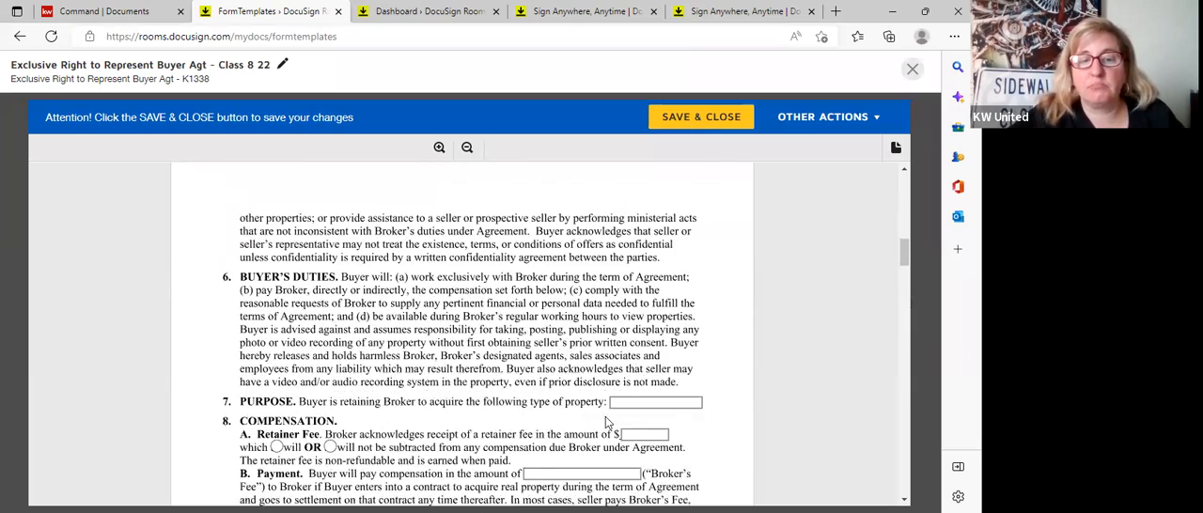
{"action": "left_click", "coordinate": [585, 371]}
{"action": "type", "text": "2.5% of sales price"}
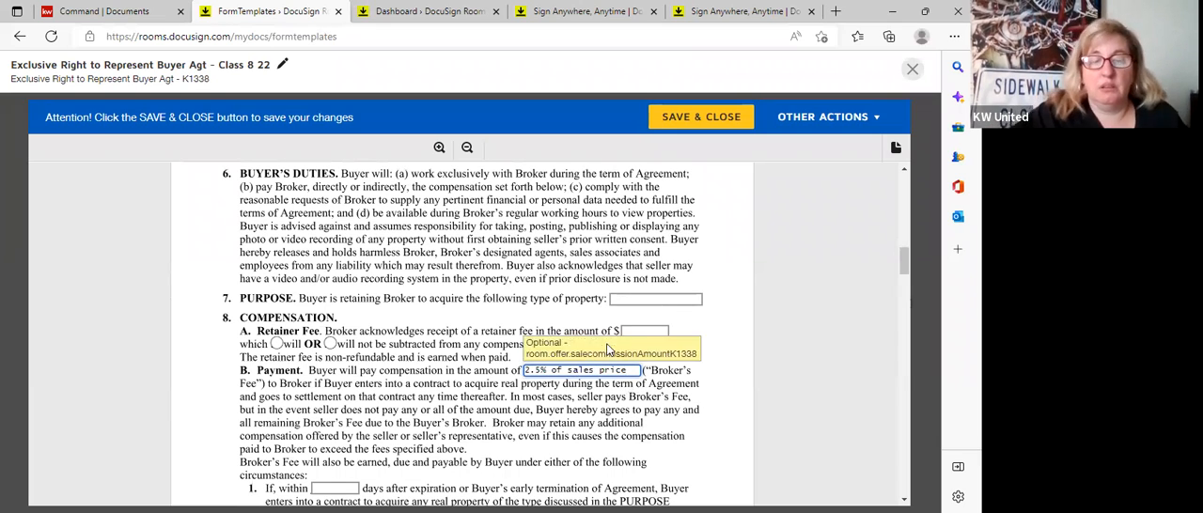
Mark that the buyer consents to designated representation and does not consent to dual representation in paragraph 10.
{"action": "scroll", "coordinate": [620, 385], "scroll_direction": "down", "scroll_amount": 5}
{"action": "scroll", "coordinate": [557, 316], "scroll_direction": "down", "scroll_amount": 8}
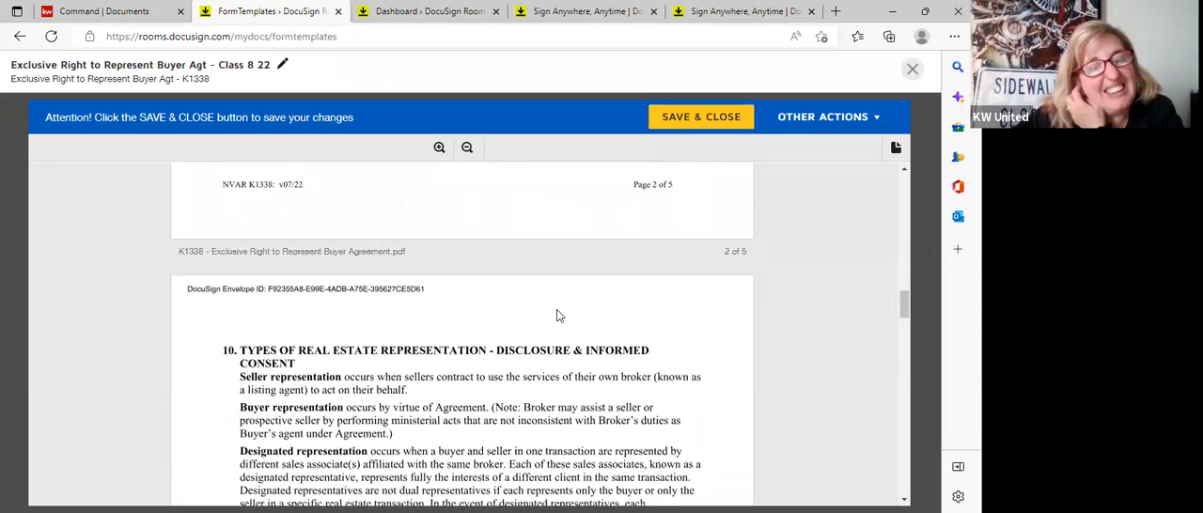
{"action": "left_click", "coordinate": [247, 312]}
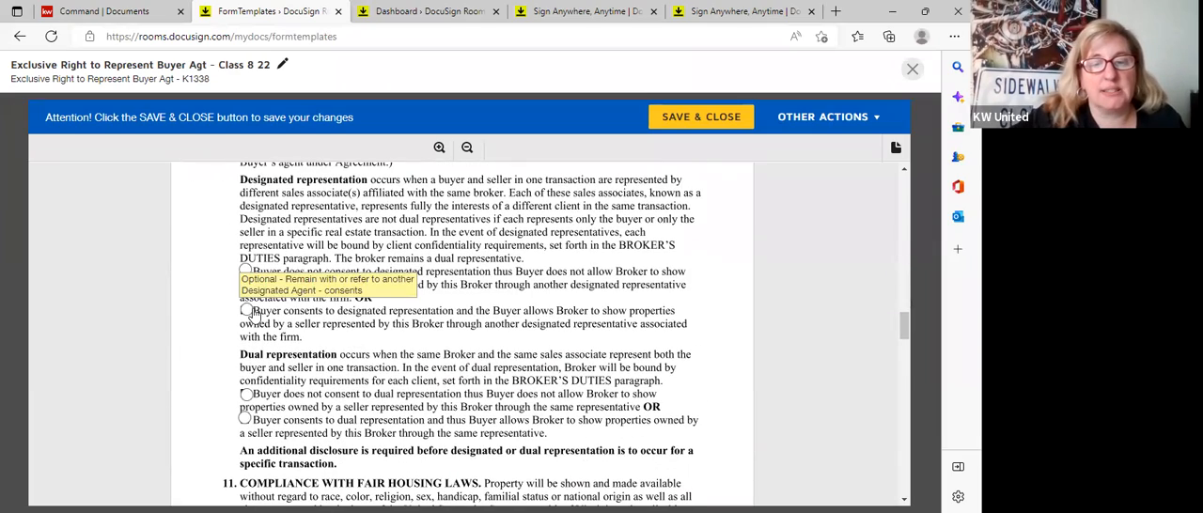
{"action": "left_click", "coordinate": [246, 395]}
Check the remaining pages through the agent and broker contact information, and save and close the template.
{"action": "scroll", "coordinate": [411, 320], "scroll_direction": "down", "scroll_amount": 4}
{"action": "scroll", "coordinate": [411, 319], "scroll_direction": "down", "scroll_amount": 10}
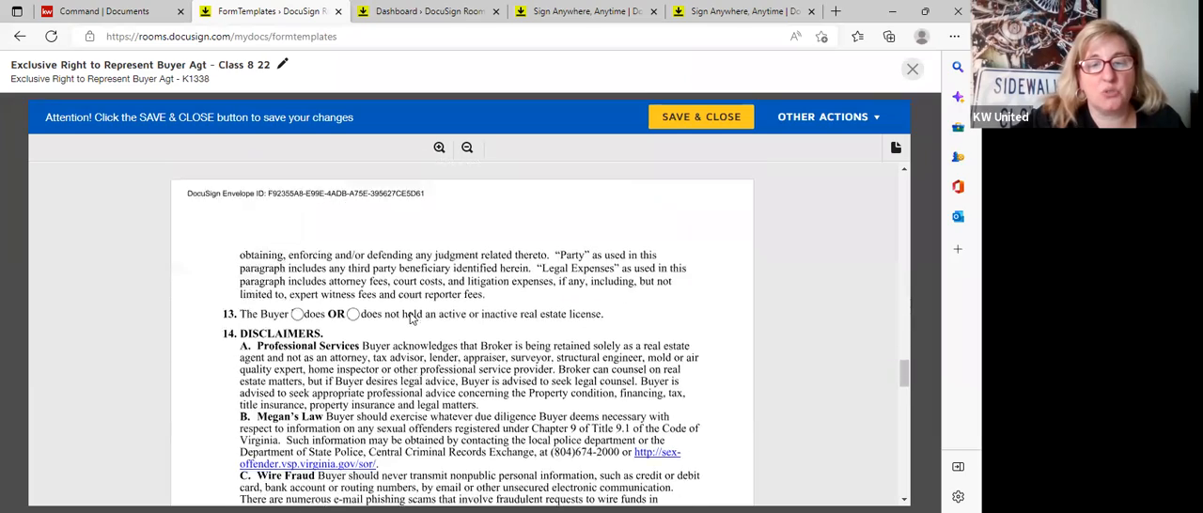
{"action": "scroll", "coordinate": [366, 393], "scroll_direction": "down", "scroll_amount": 5}
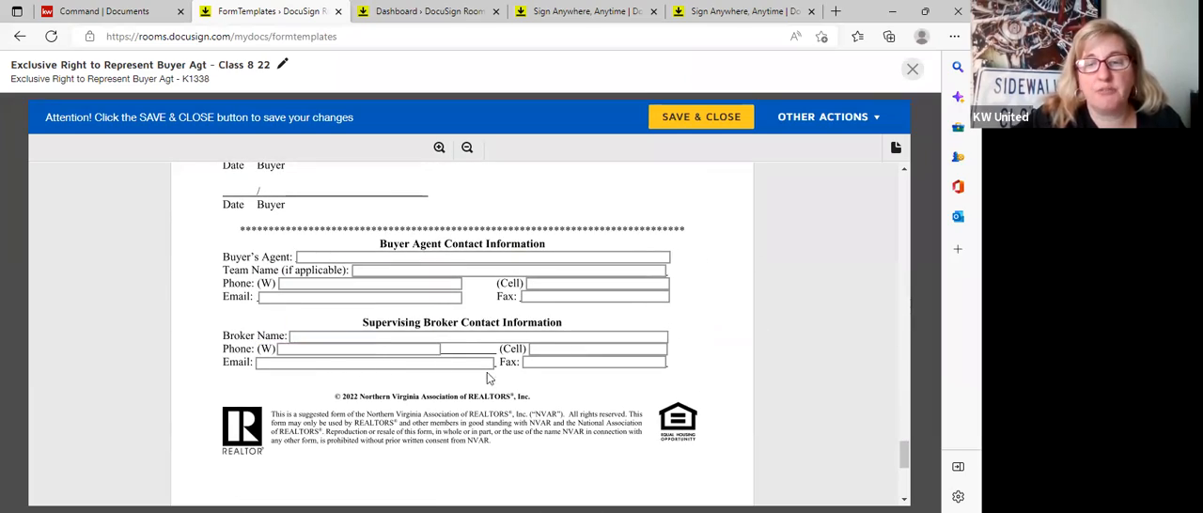
{"action": "left_click", "coordinate": [739, 126]}
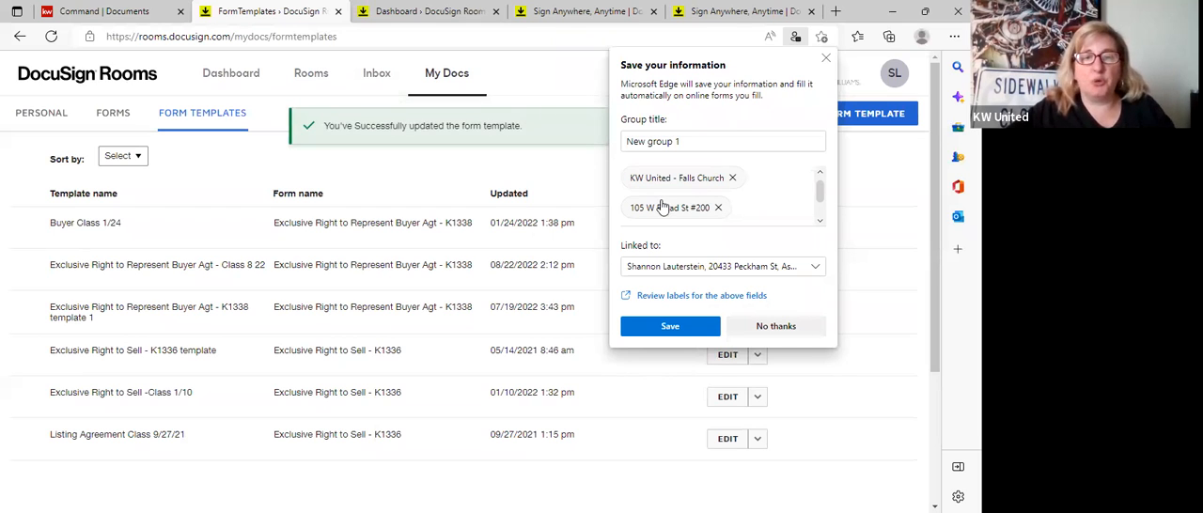
Open the "Buyer 8/22 Class" room and go to the unsigned Exclusive Right to Represent Buyer form among its documents.
{"action": "left_click", "coordinate": [300, 87]}
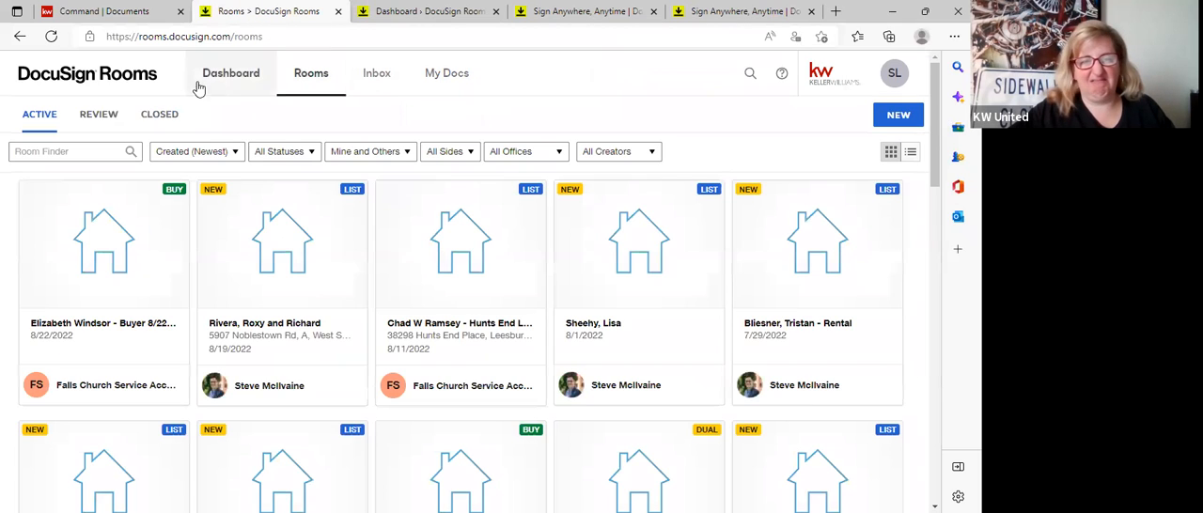
{"action": "left_click", "coordinate": [137, 369]}
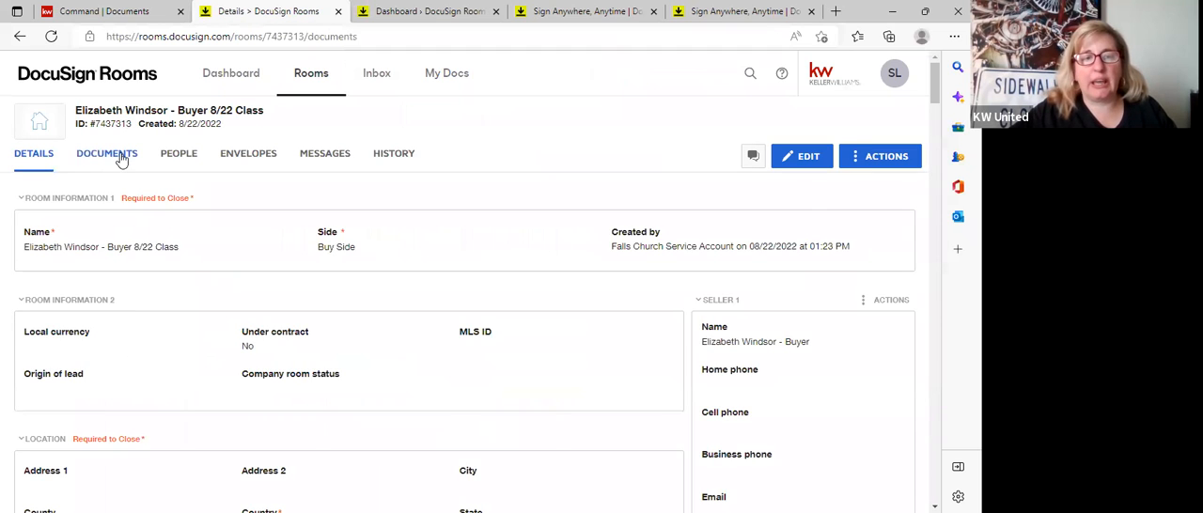
{"action": "left_click", "coordinate": [120, 160]}
{"action": "scroll", "coordinate": [269, 344], "scroll_direction": "down", "scroll_amount": 5}
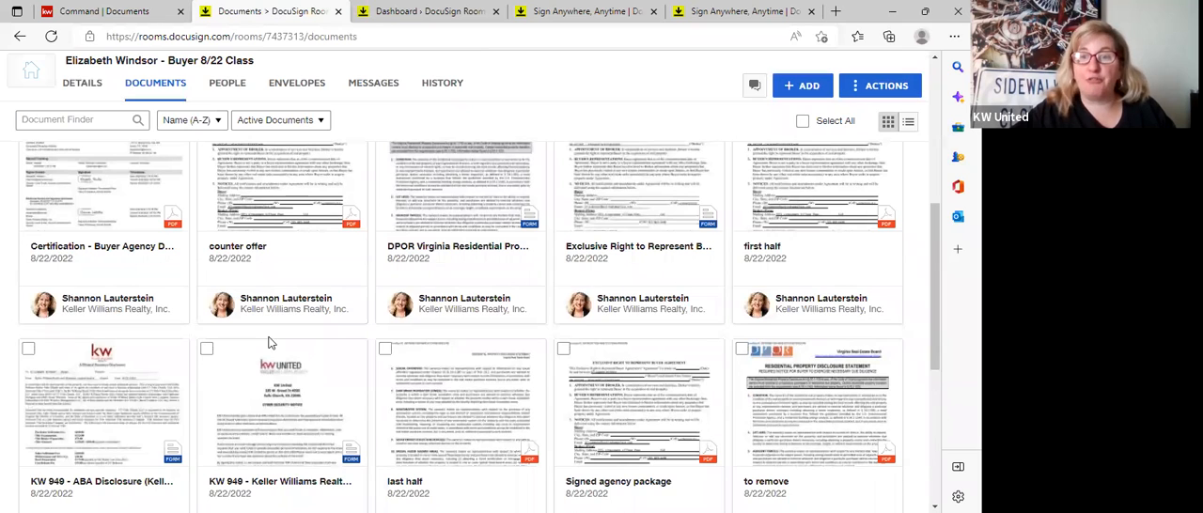
View the form templates that can be applied to the room's Exclusive Right to Represent Buyer form, and close the list without applying one.
{"action": "right_click", "coordinate": [663, 261]}
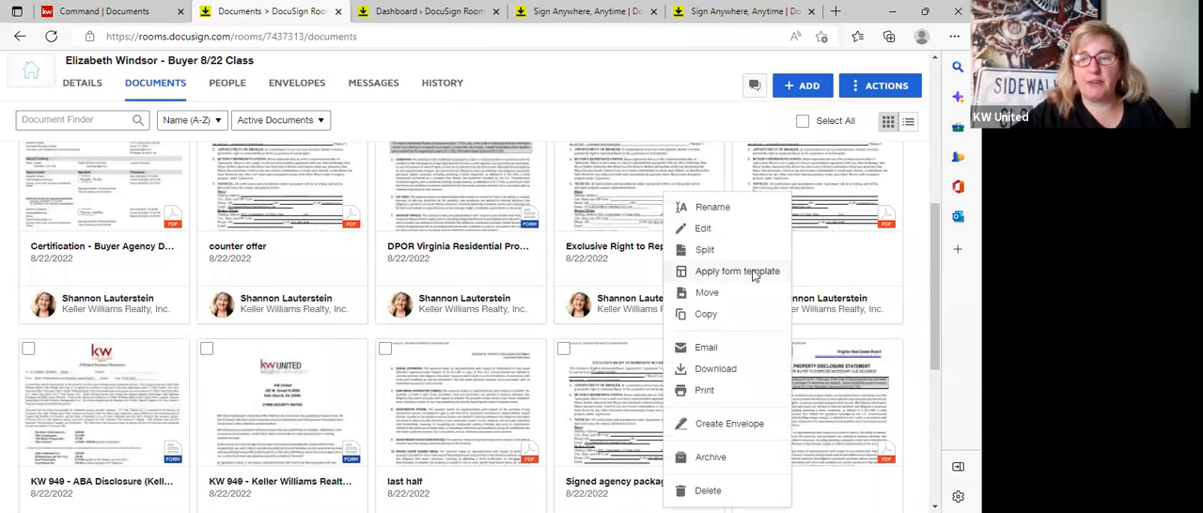
{"action": "left_click", "coordinate": [753, 273]}
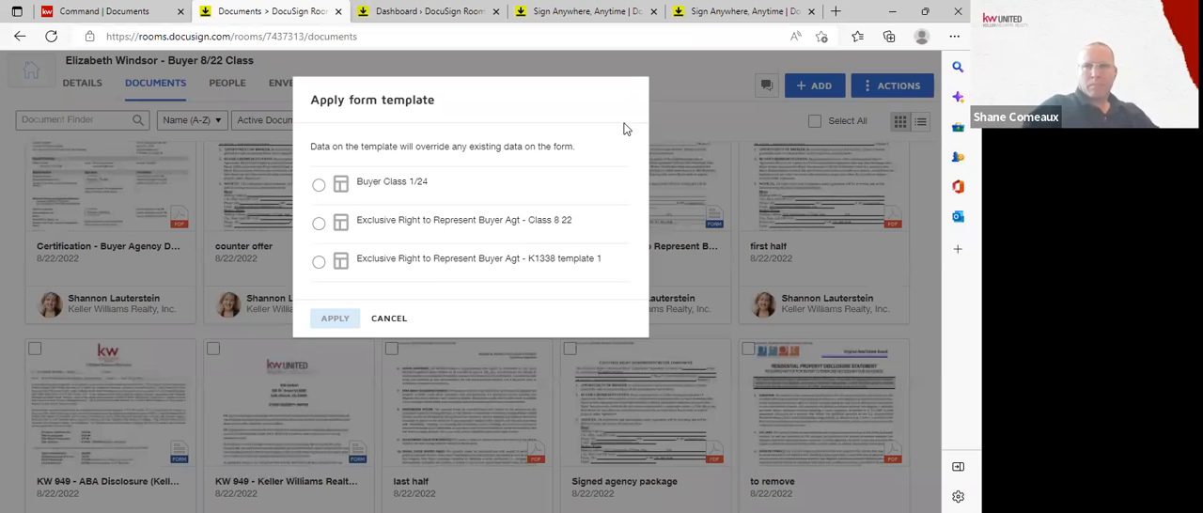
{"action": "left_click", "coordinate": [386, 319]}
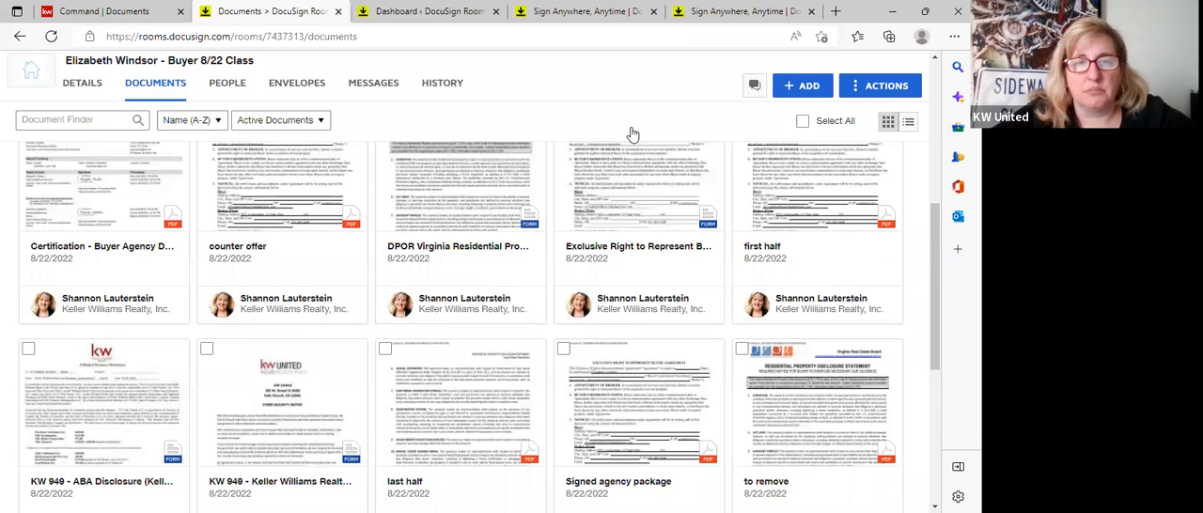
{"action": "scroll", "coordinate": [632, 134], "scroll_direction": "up", "scroll_amount": 1}
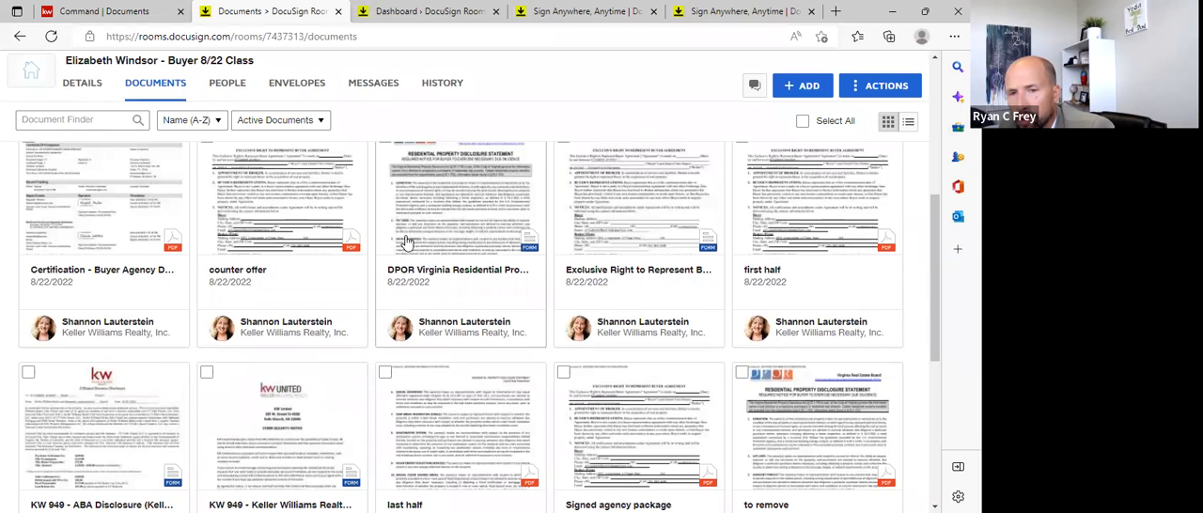
{"action": "scroll", "coordinate": [407, 242], "scroll_direction": "up", "scroll_amount": 5}
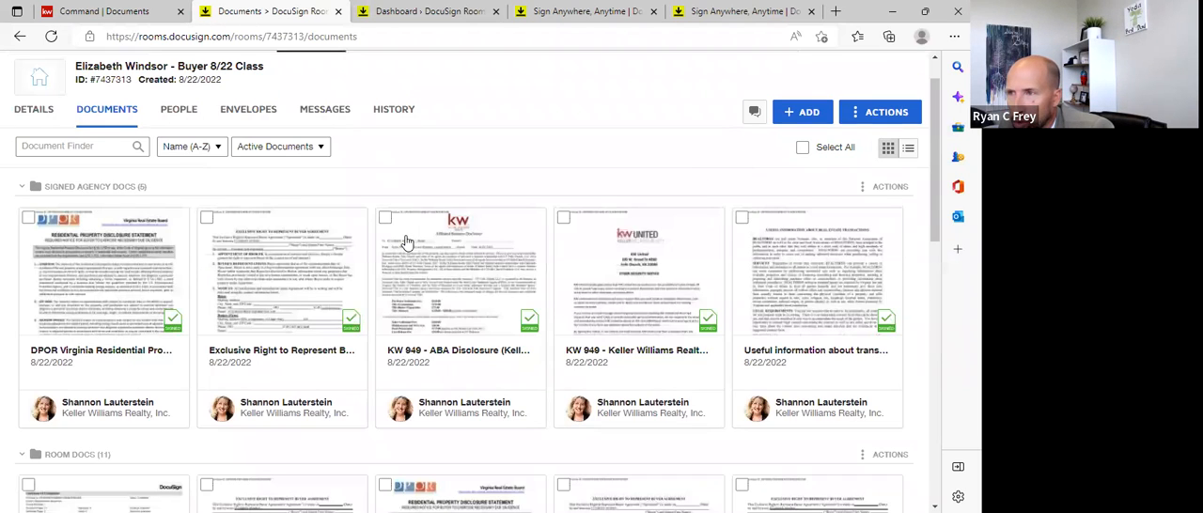